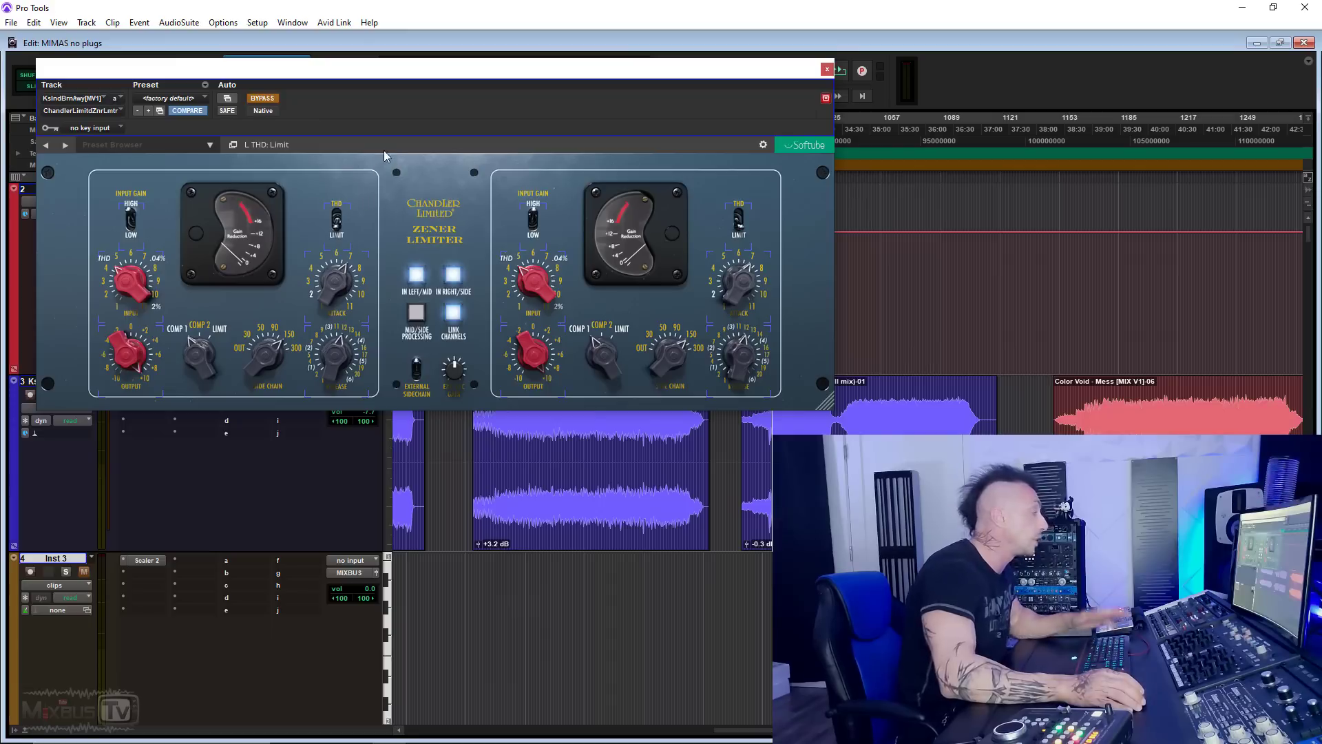
# Play the track with the Zener Limiter active, adjusting the left attack and input and setting the left output to +9 dB.
pyautogui.press('space')
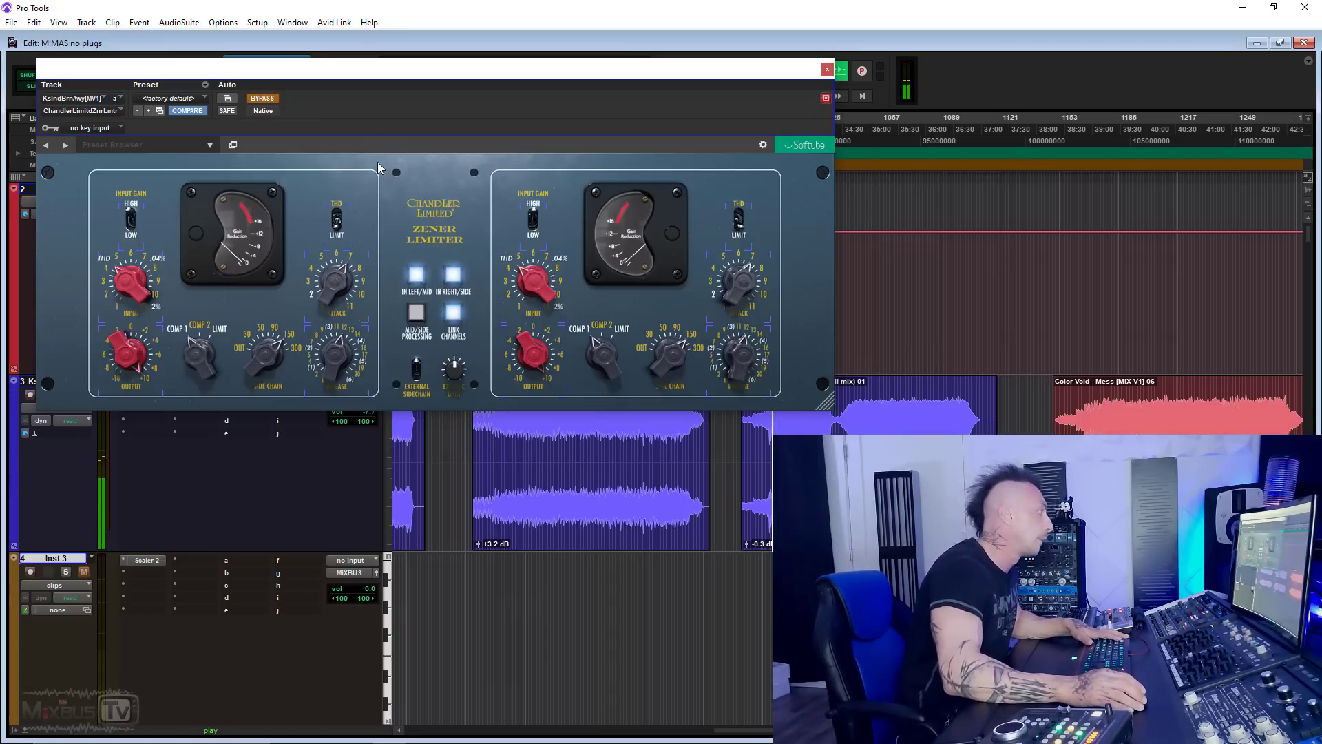
pyautogui.click(260, 98)
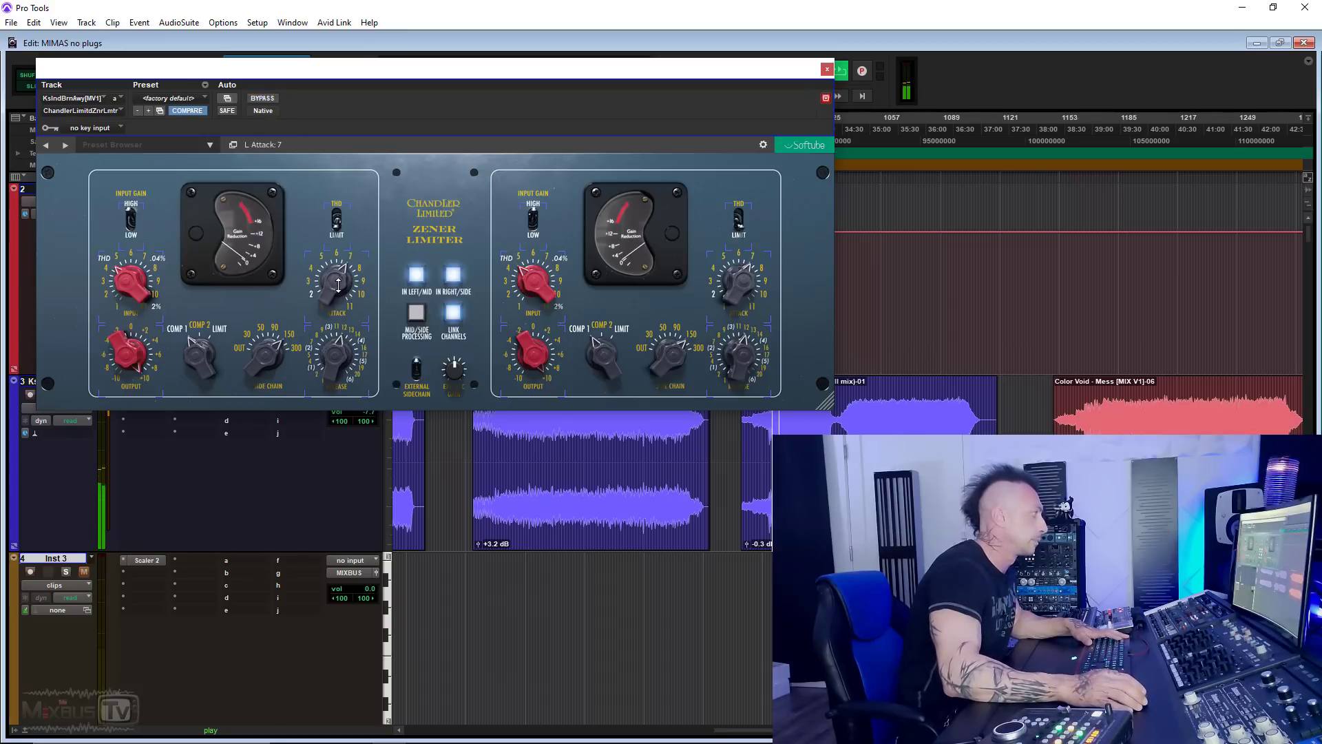
pyautogui.moveTo(336, 289); pyautogui.dragTo(339, 280)
pyautogui.moveTo(149, 297); pyautogui.dragTo(135, 281)
pyautogui.moveTo(124, 348); pyautogui.dragTo(125, 332)
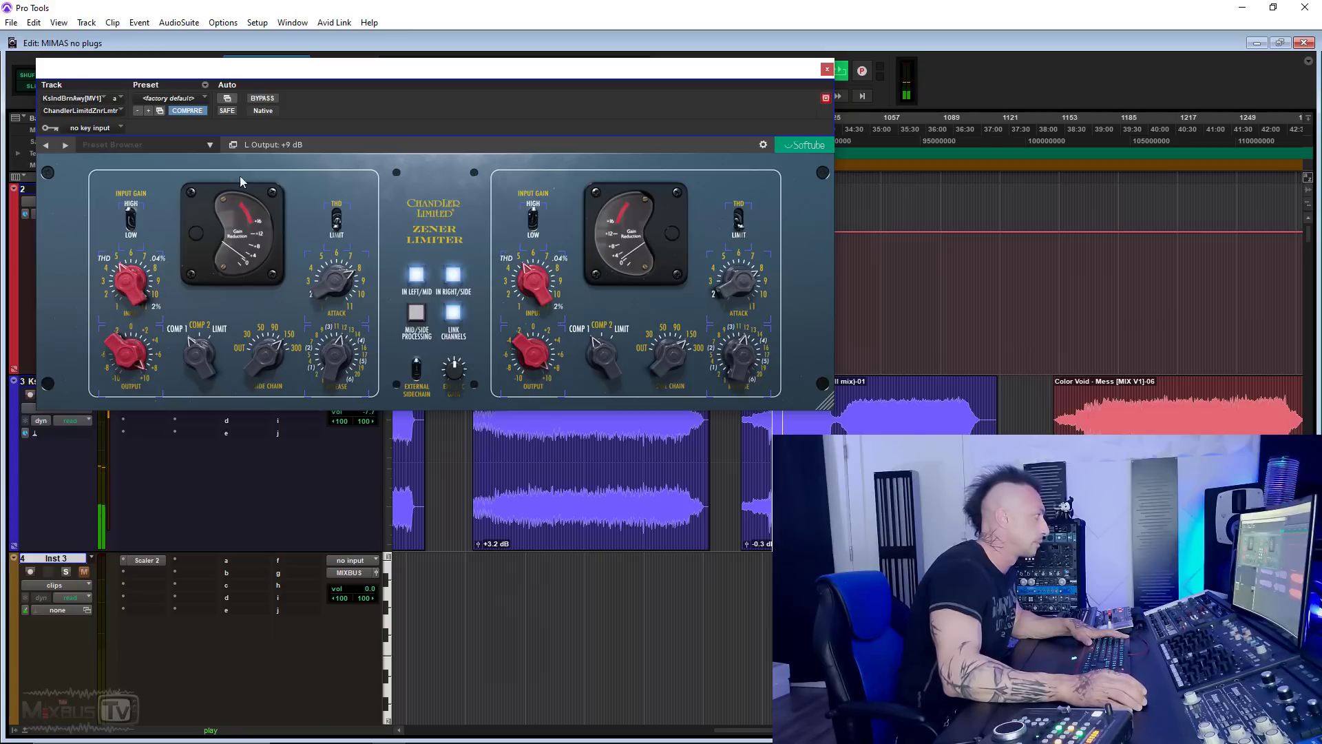
# Set the left release to 8 on the Zener Limiter and compare the processed sound with bypass.
pyautogui.click(260, 98)
pyautogui.click(259, 98)
pyautogui.moveTo(335, 355); pyautogui.dragTo(334, 372)
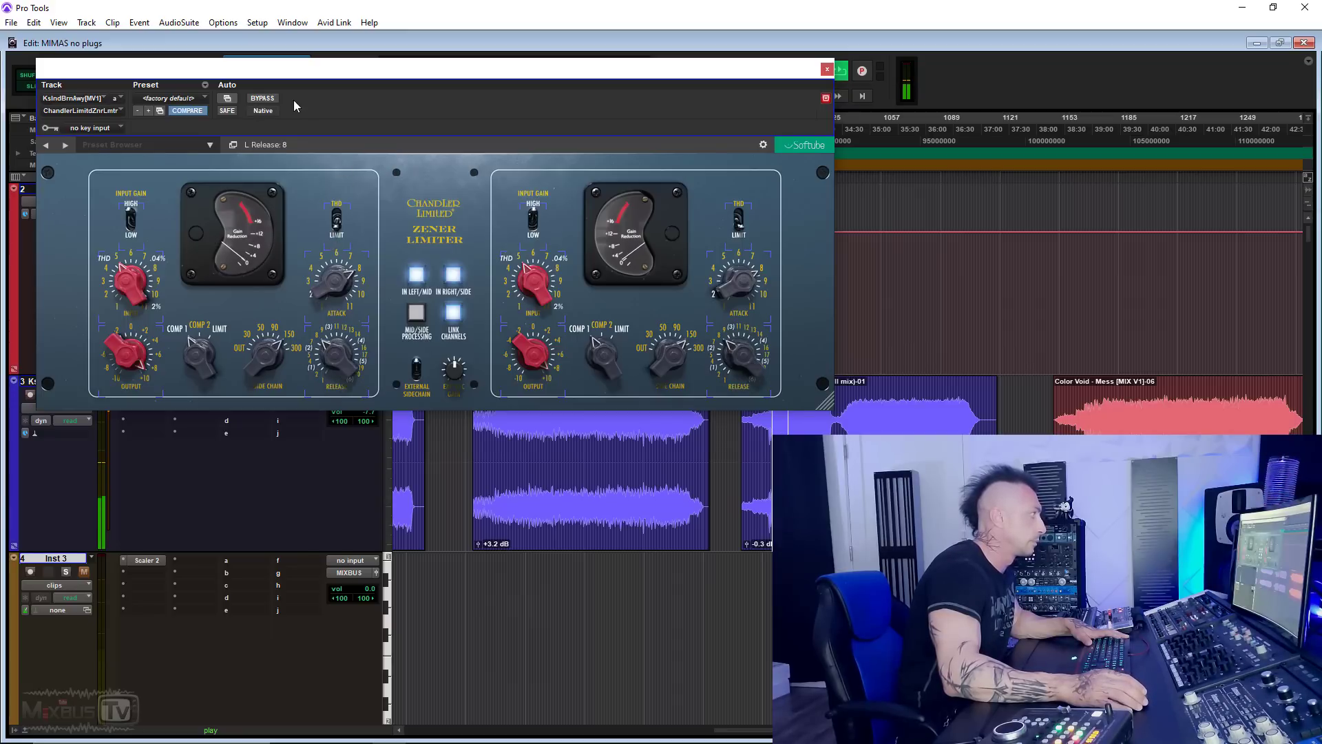
pyautogui.click(263, 98)
pyautogui.click(265, 100)
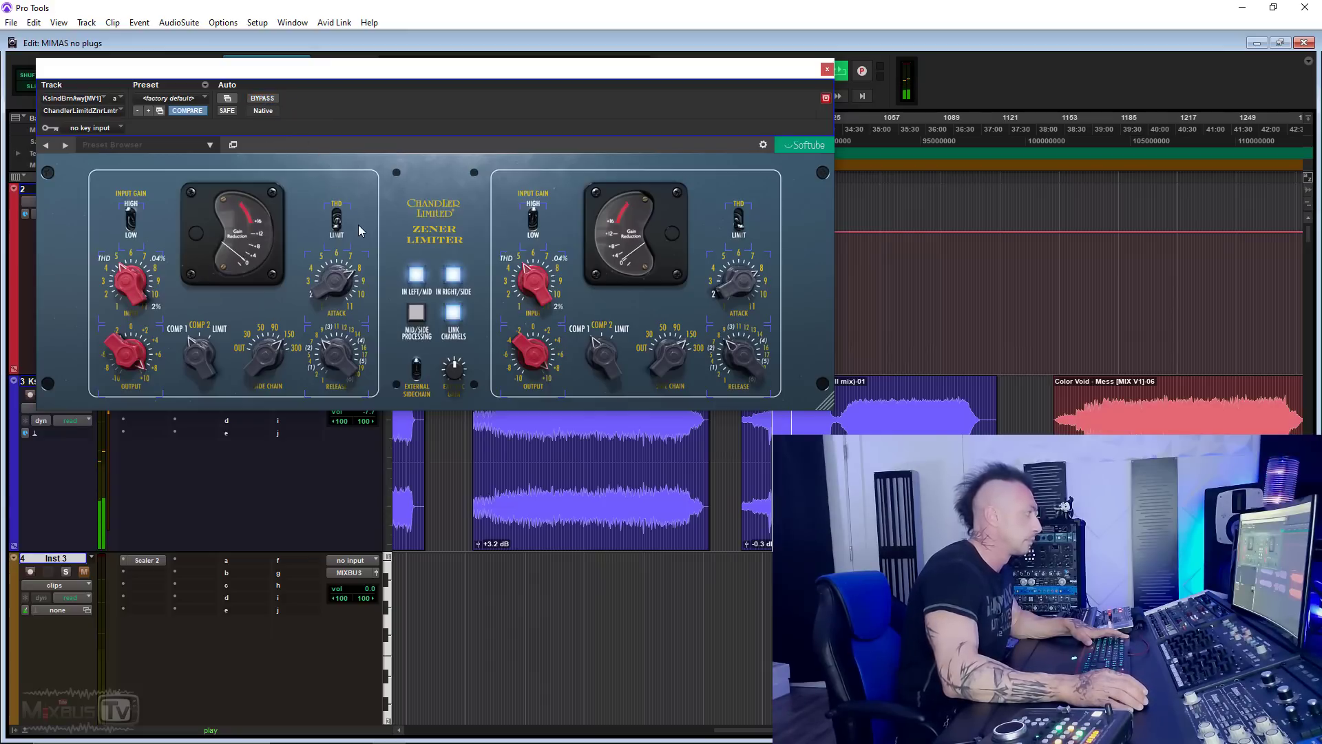
# Turn on Mid/Side processing in the limiter and compare the processed sound with bypass during playback.
pyautogui.click(263, 99)
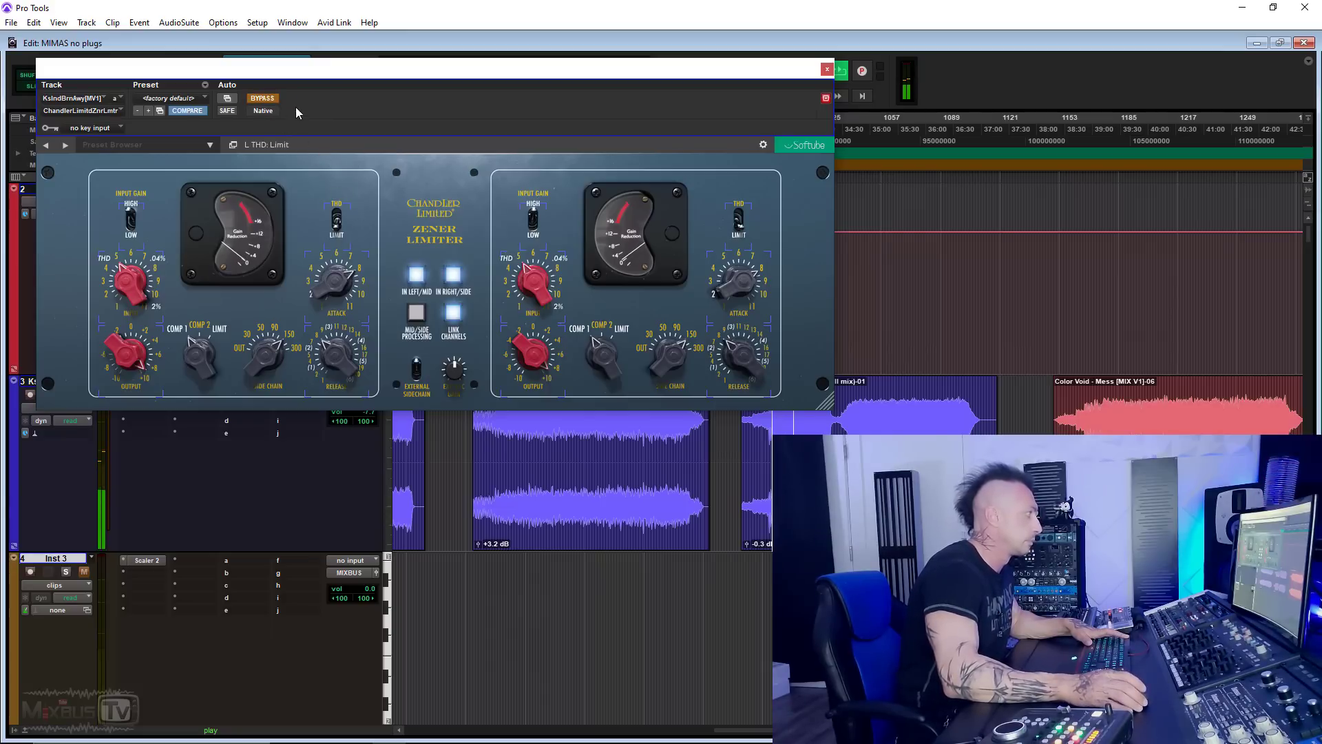
pyautogui.click(263, 99)
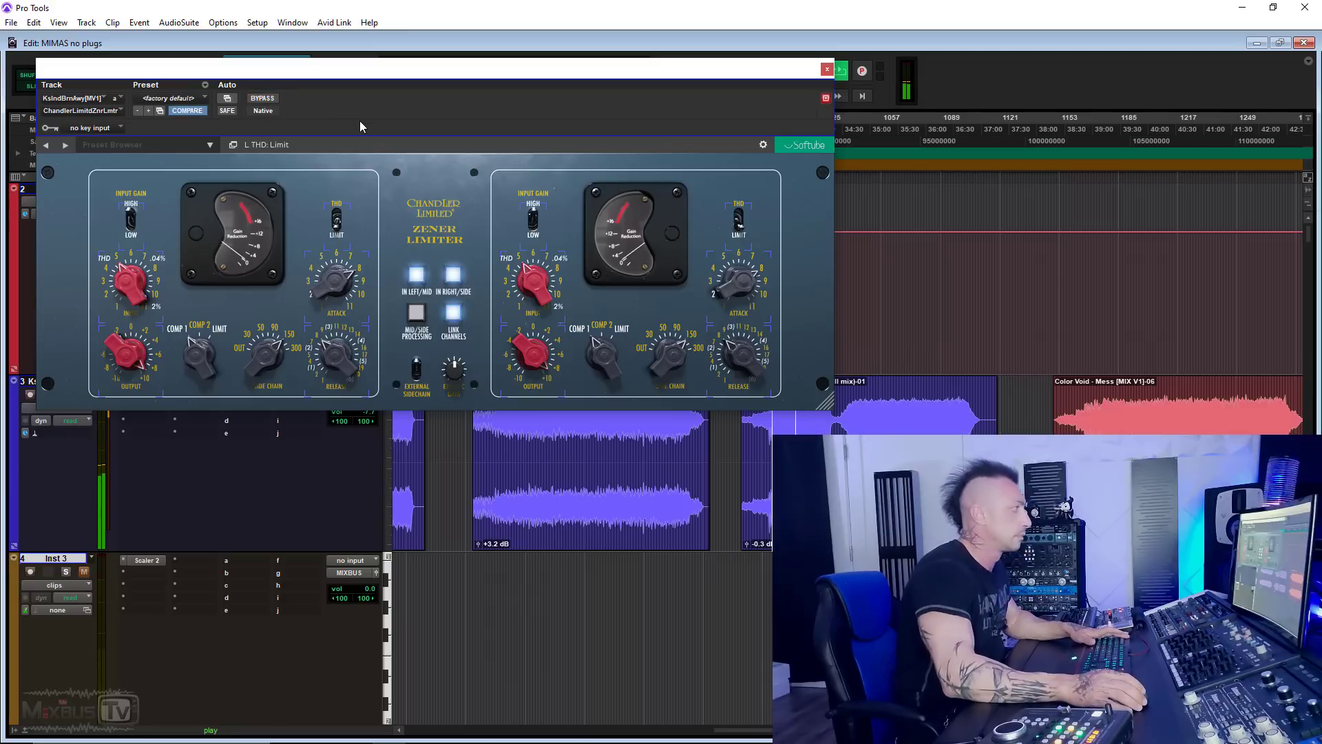
pyautogui.click(417, 312)
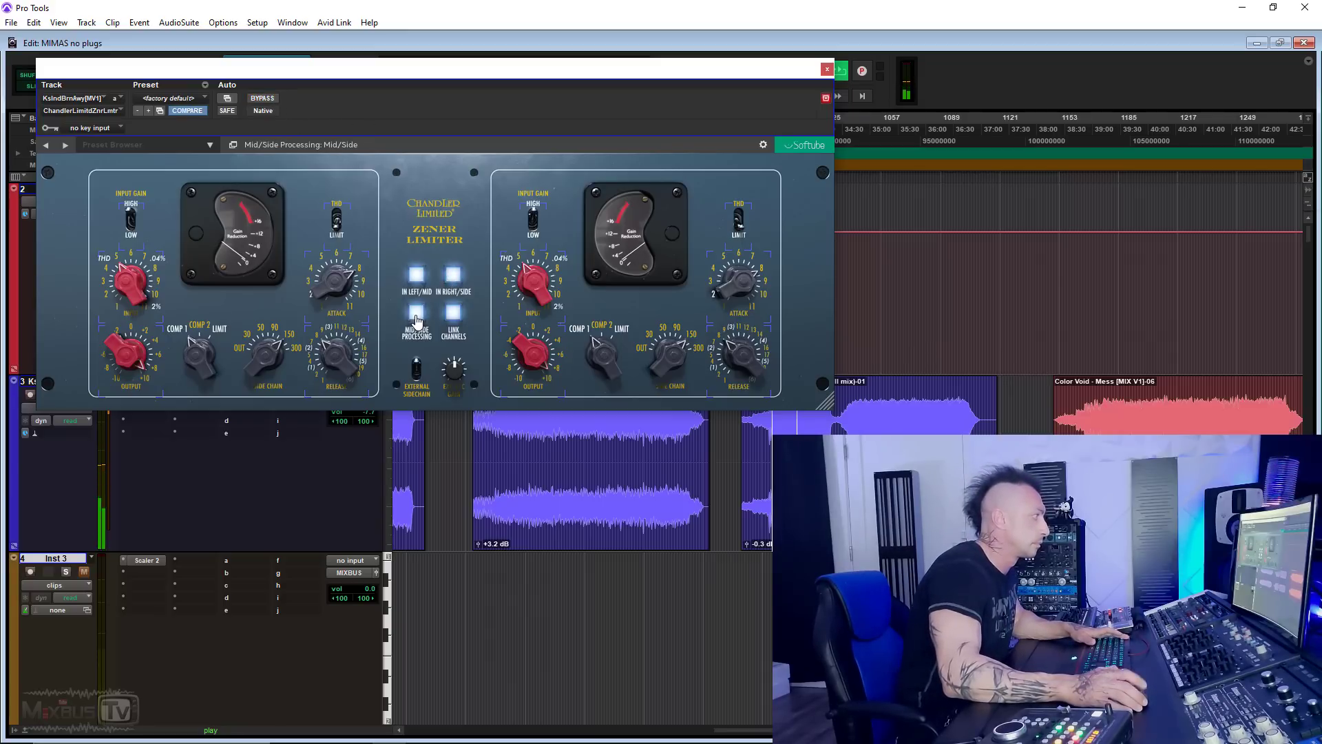
pyautogui.click(261, 101)
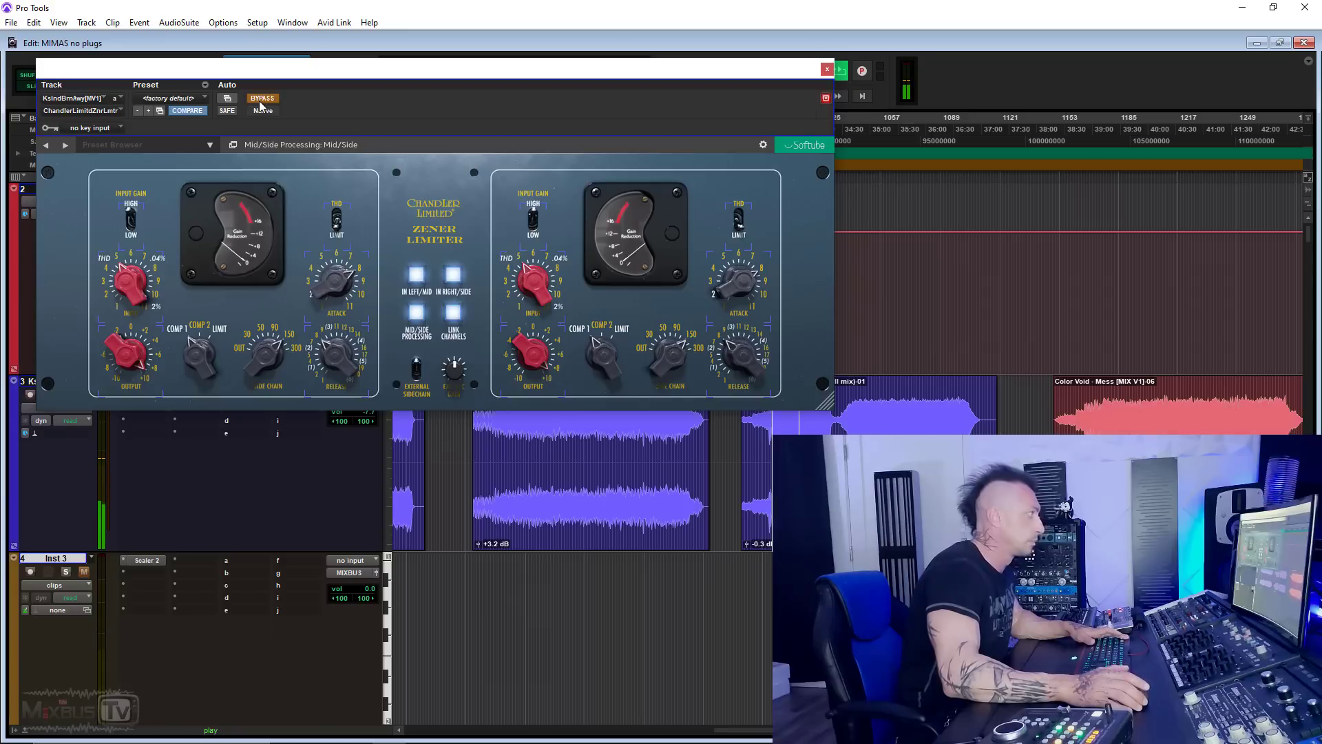
pyautogui.click(261, 100)
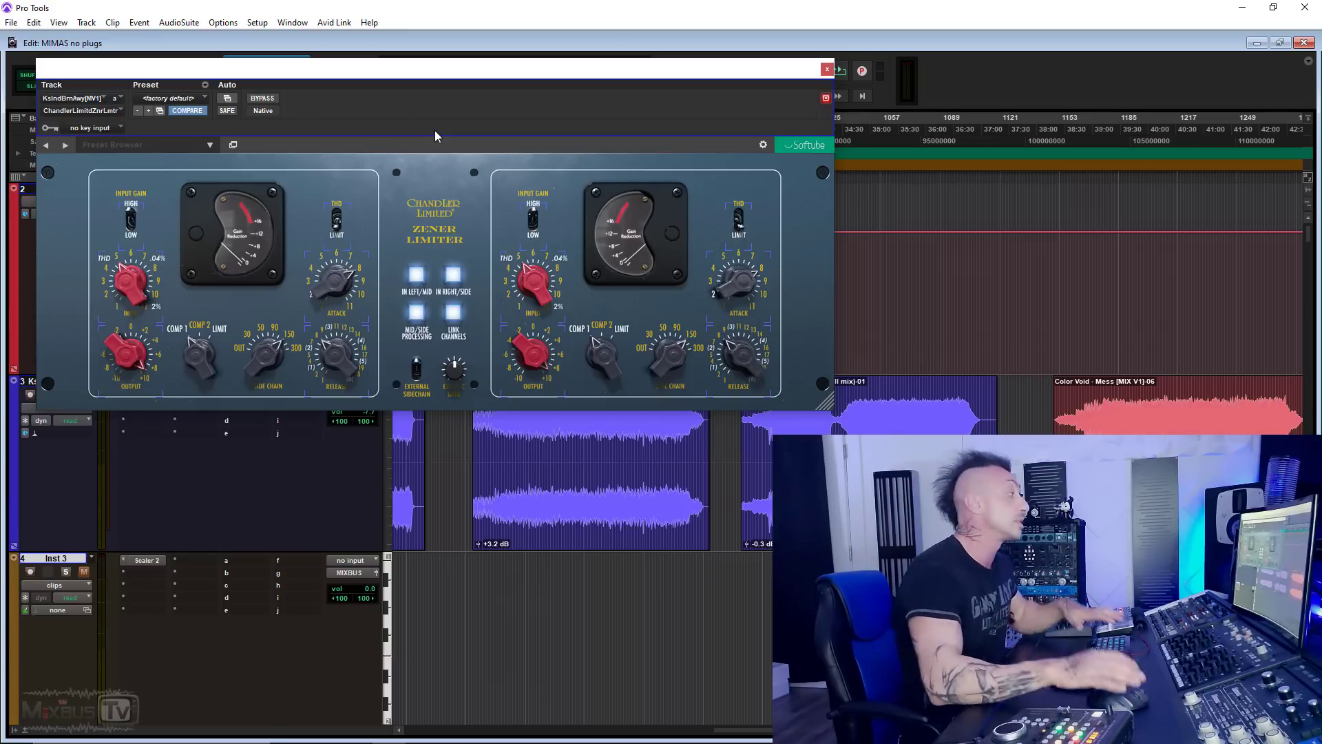
# Set the THD/Limit switch of the first Zener Limiter to THD and start playback with that limiter bypassed.
pyautogui.click(337, 222)
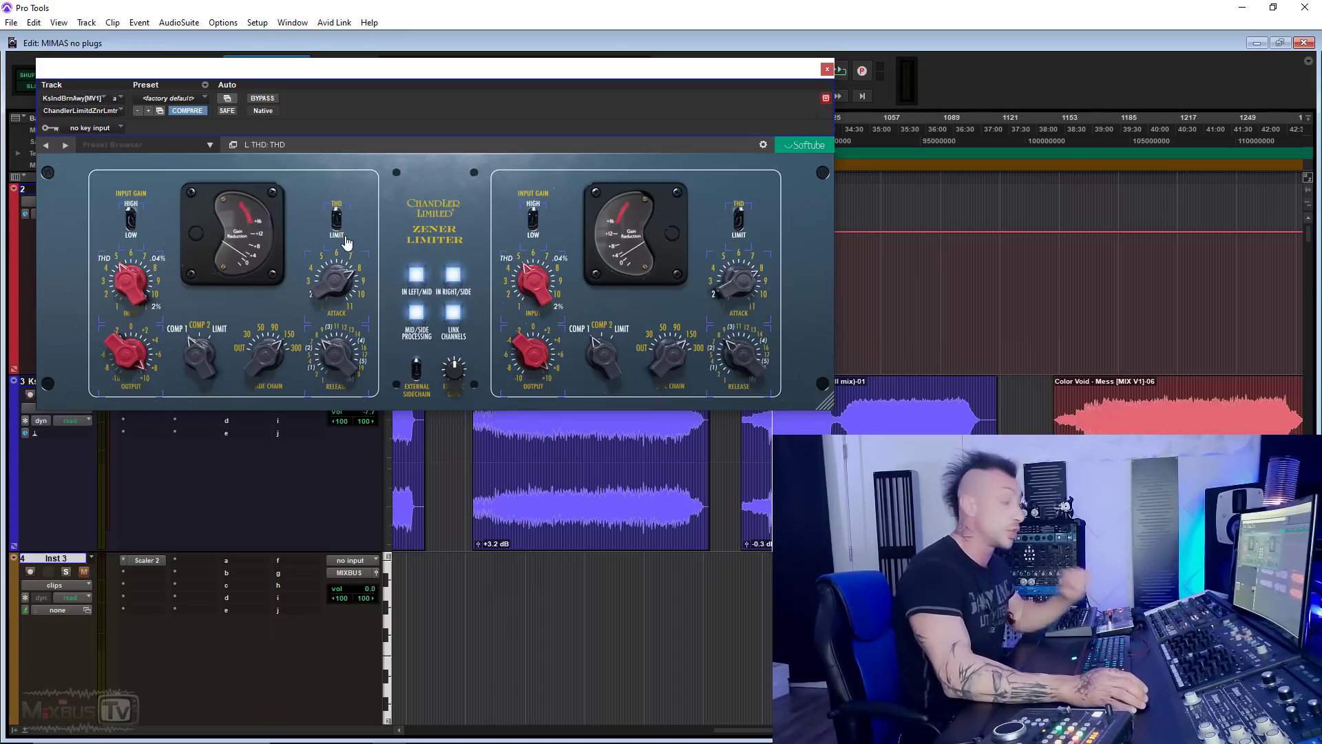
pyautogui.moveTo(454, 65); pyautogui.dragTo(394, 77)
pyautogui.click(343, 230)
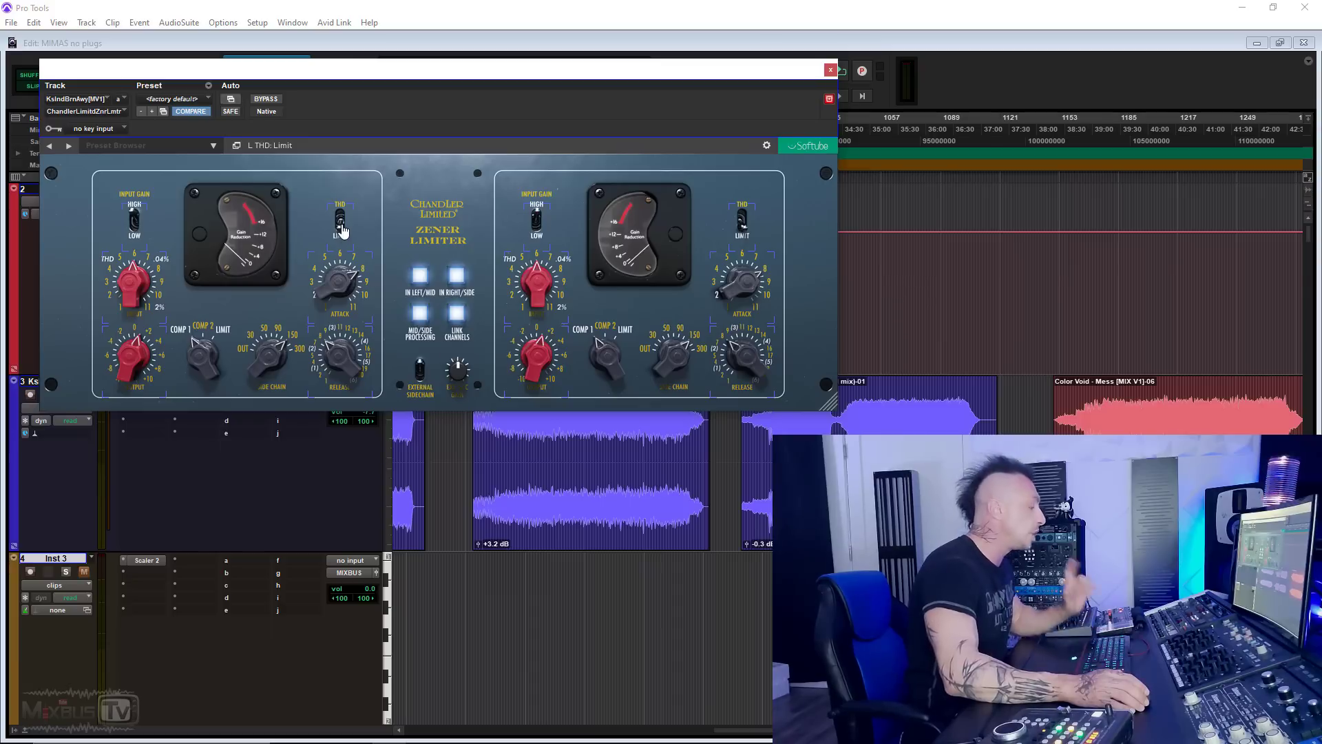
pyautogui.click(266, 98)
pyautogui.click(340, 219)
pyautogui.press('space')
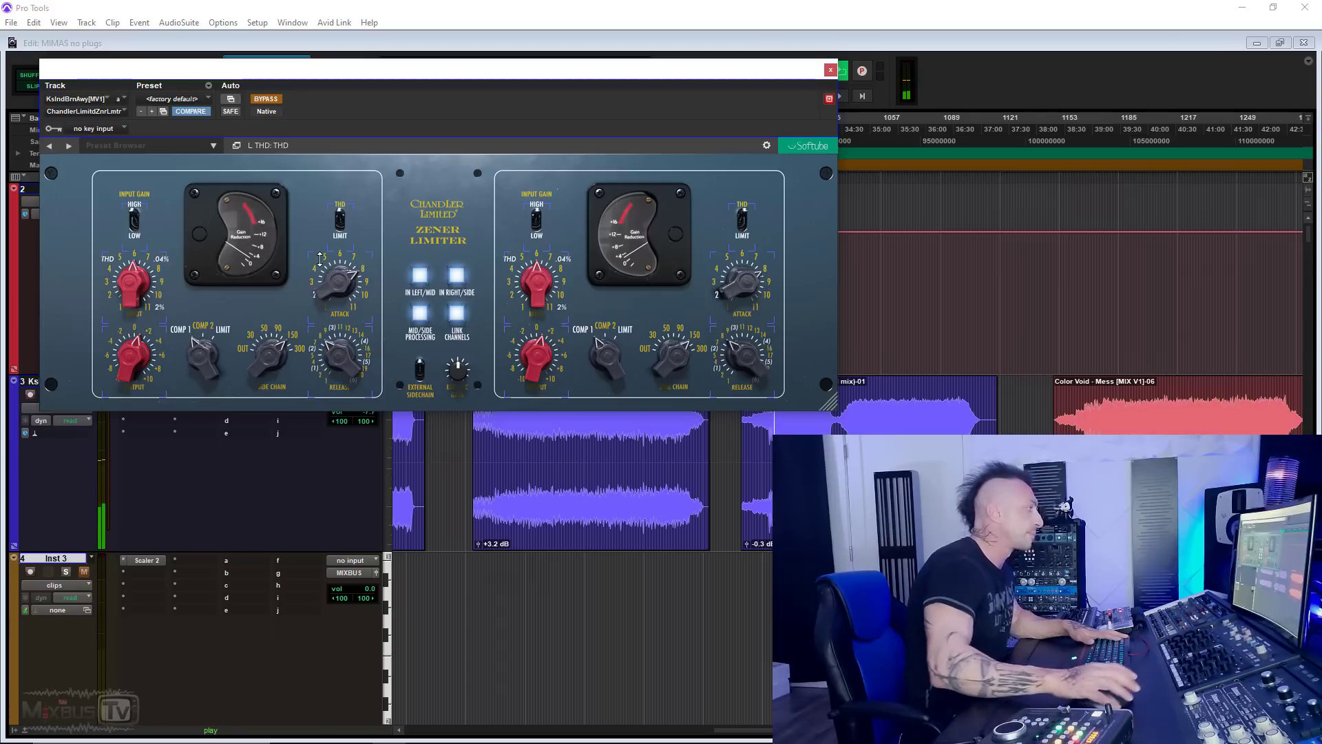
# Set the first limiter to Left/Right processing and re-enable it, comparing its sound with bypass.
pyautogui.click(420, 313)
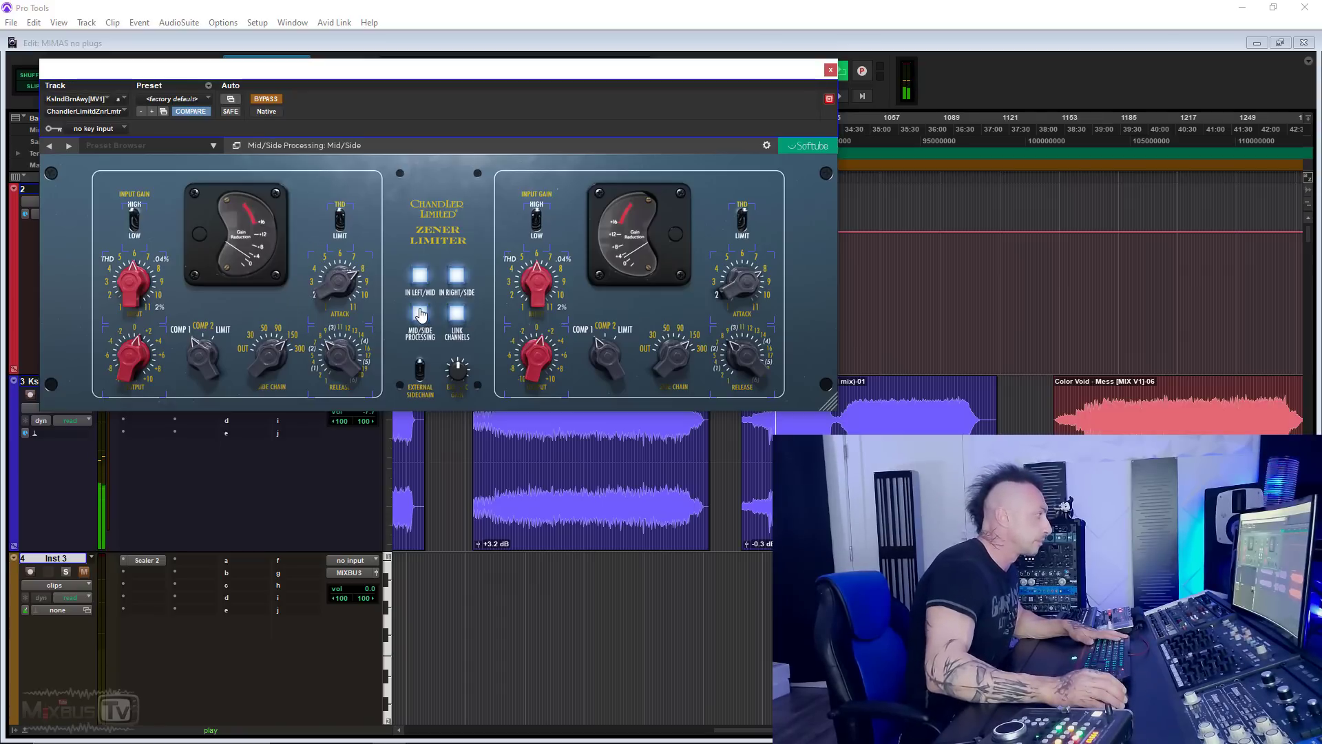
pyautogui.click(272, 101)
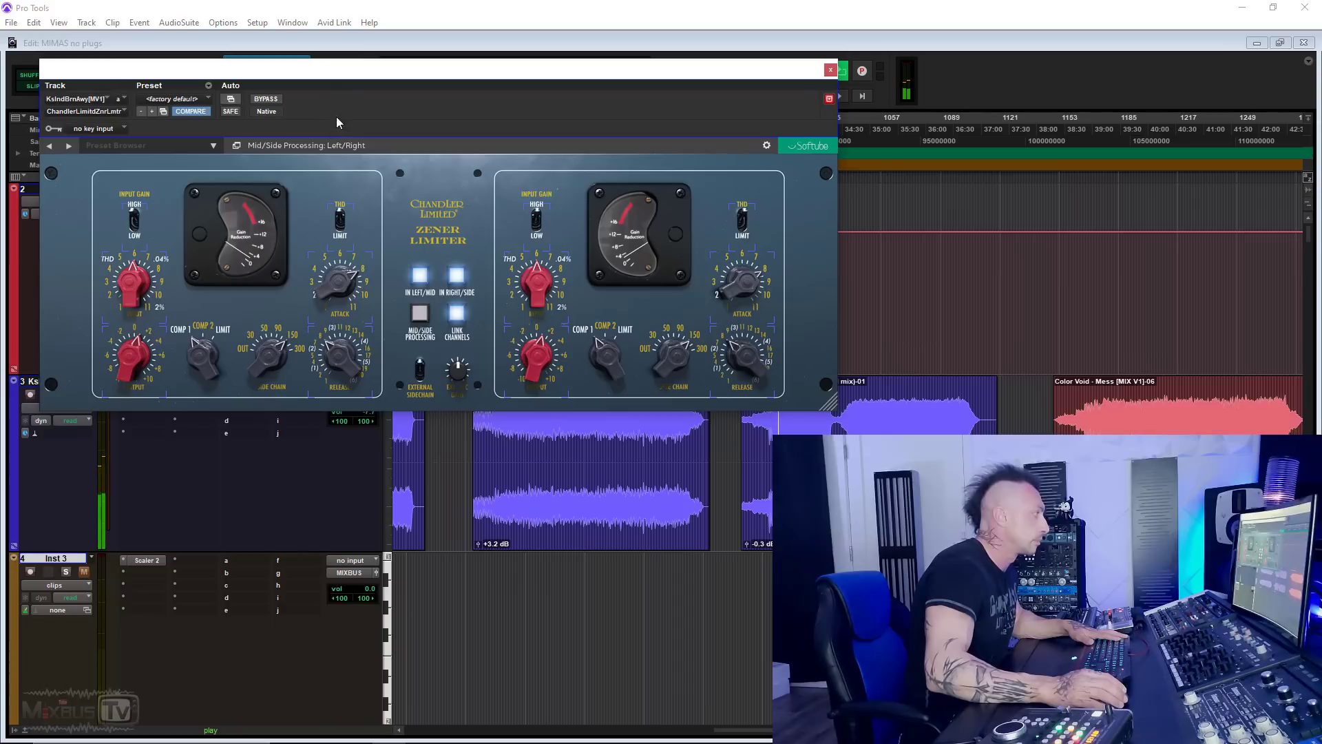
pyautogui.moveTo(334, 77); pyautogui.dragTo(336, 35)
pyautogui.click(267, 58)
pyautogui.click(268, 58)
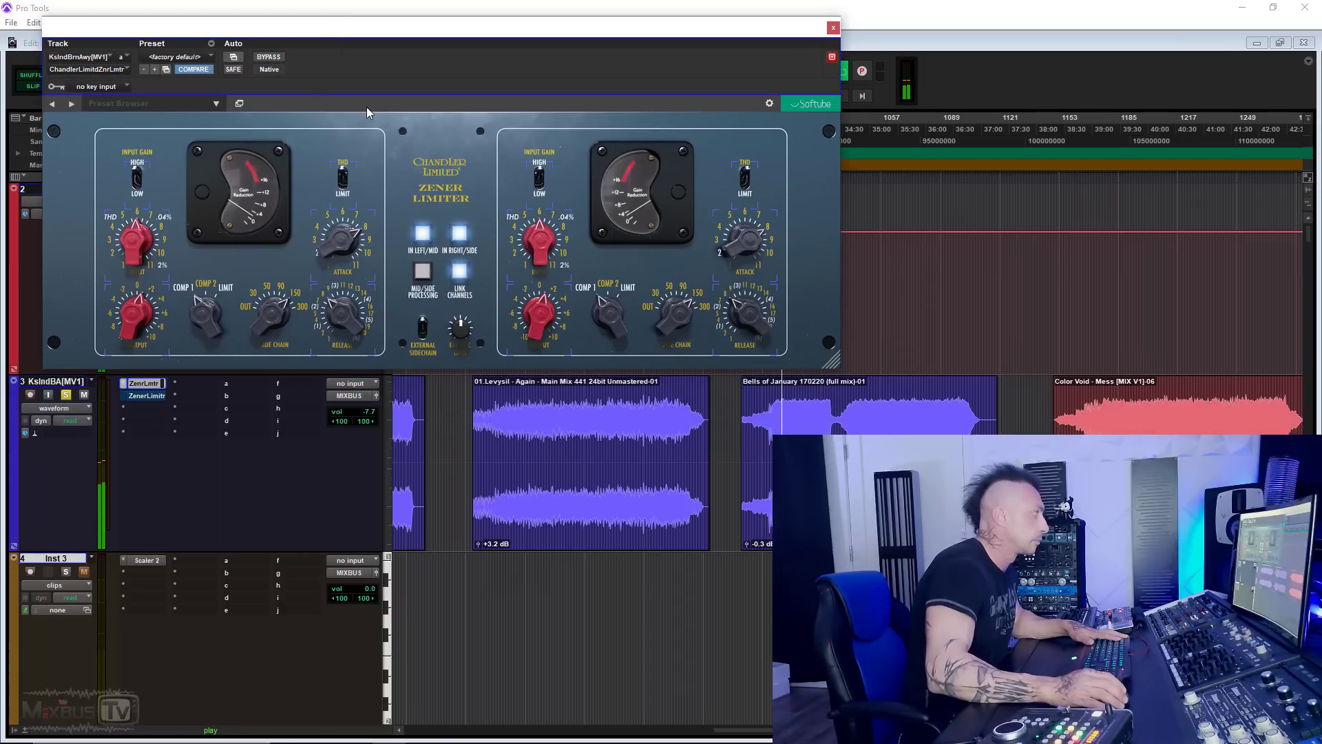
# Raise the first limiter's left input and try its left output at -1 dB and 0 dB, comparing with bypass.
pyautogui.click(276, 60)
pyautogui.moveTo(141, 248); pyautogui.dragTo(141, 237)
pyautogui.moveTo(150, 330); pyautogui.dragTo(143, 327)
pyautogui.click(277, 60)
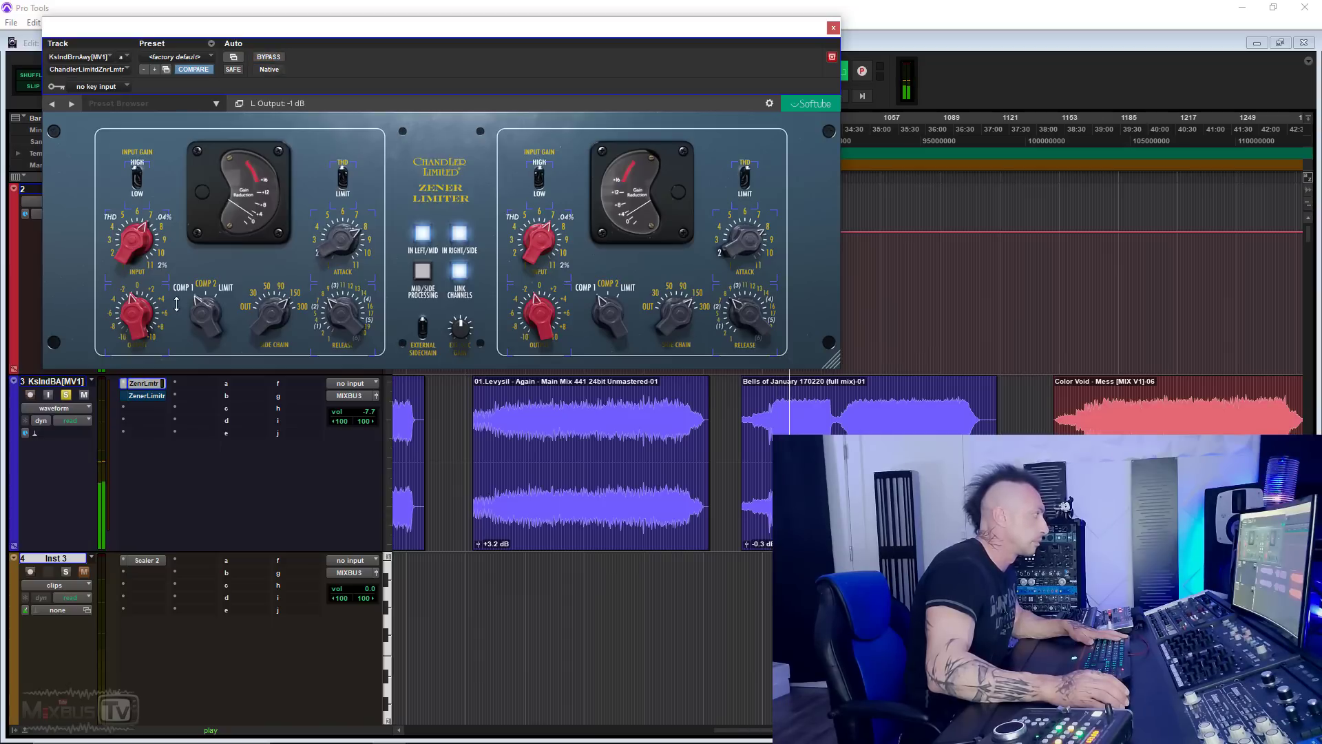
pyautogui.moveTo(131, 250); pyautogui.dragTo(131, 253)
pyautogui.moveTo(138, 317); pyautogui.dragTo(155, 289)
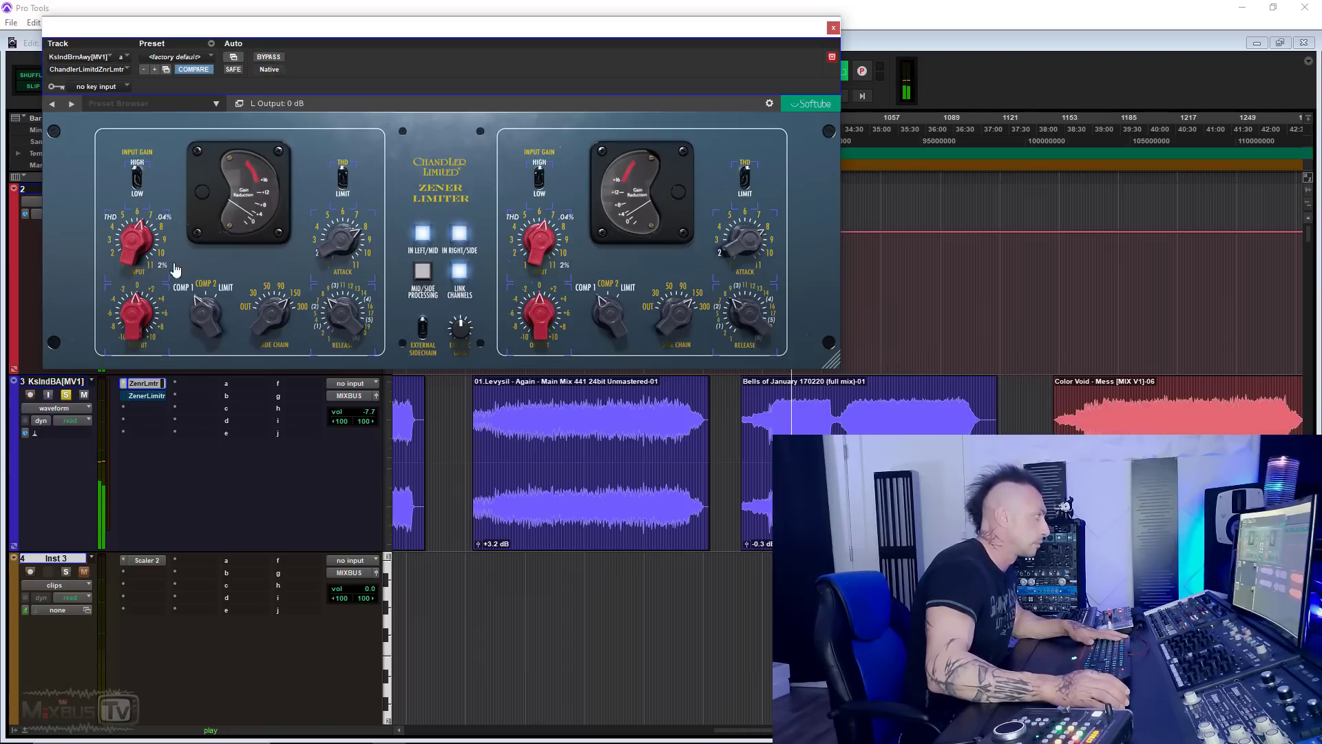
pyautogui.click(273, 59)
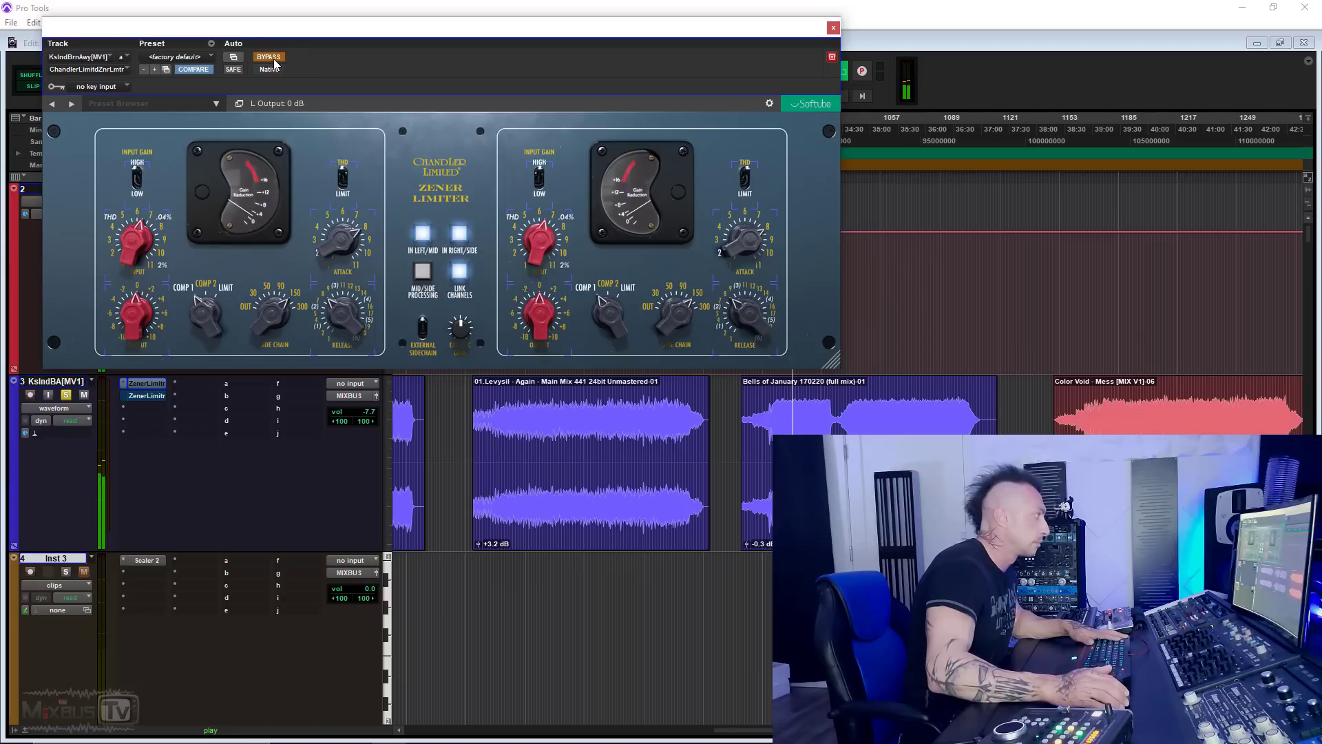
pyautogui.click(272, 59)
# Lower the first limiter's left input and set its left output to +1 dB, comparing the result with bypass.
pyautogui.moveTo(148, 249); pyautogui.dragTo(147, 255)
pyautogui.moveTo(141, 311); pyautogui.dragTo(141, 318)
pyautogui.click(269, 58)
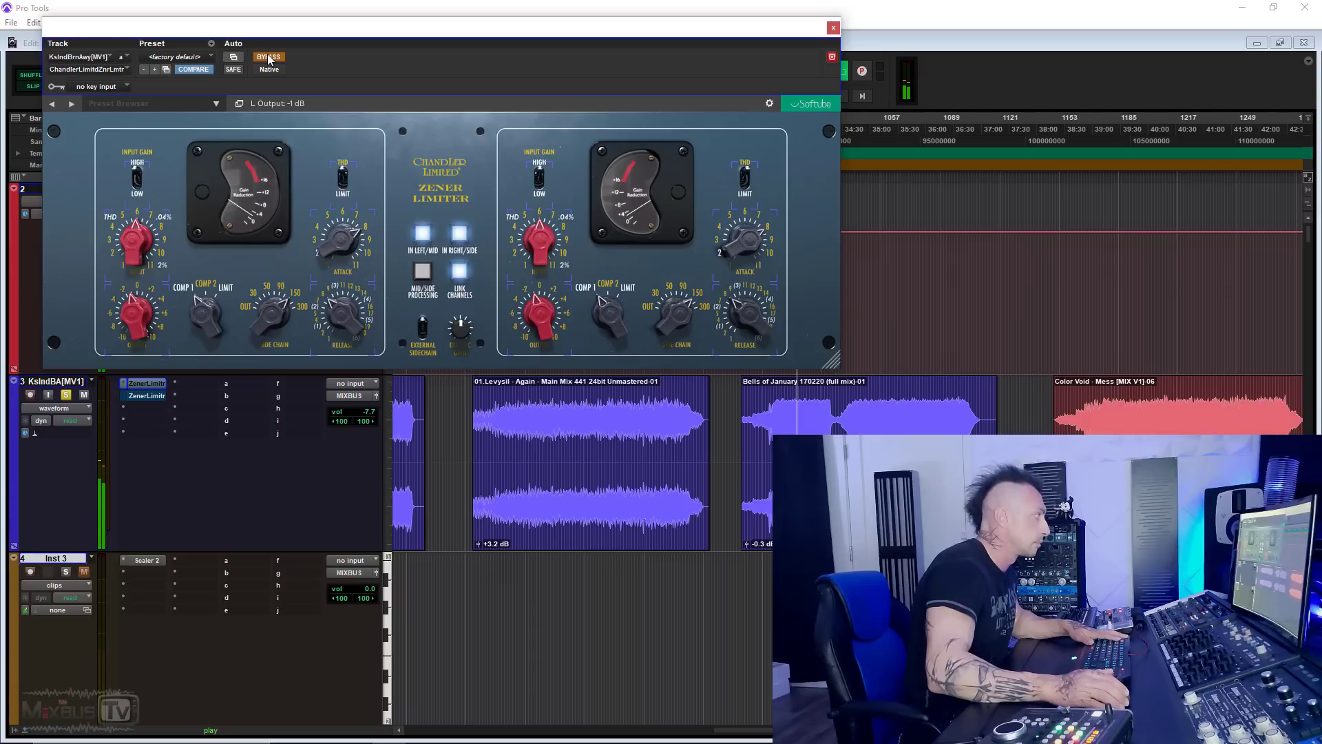
pyautogui.click(269, 57)
pyautogui.moveTo(133, 308); pyautogui.dragTo(136, 296)
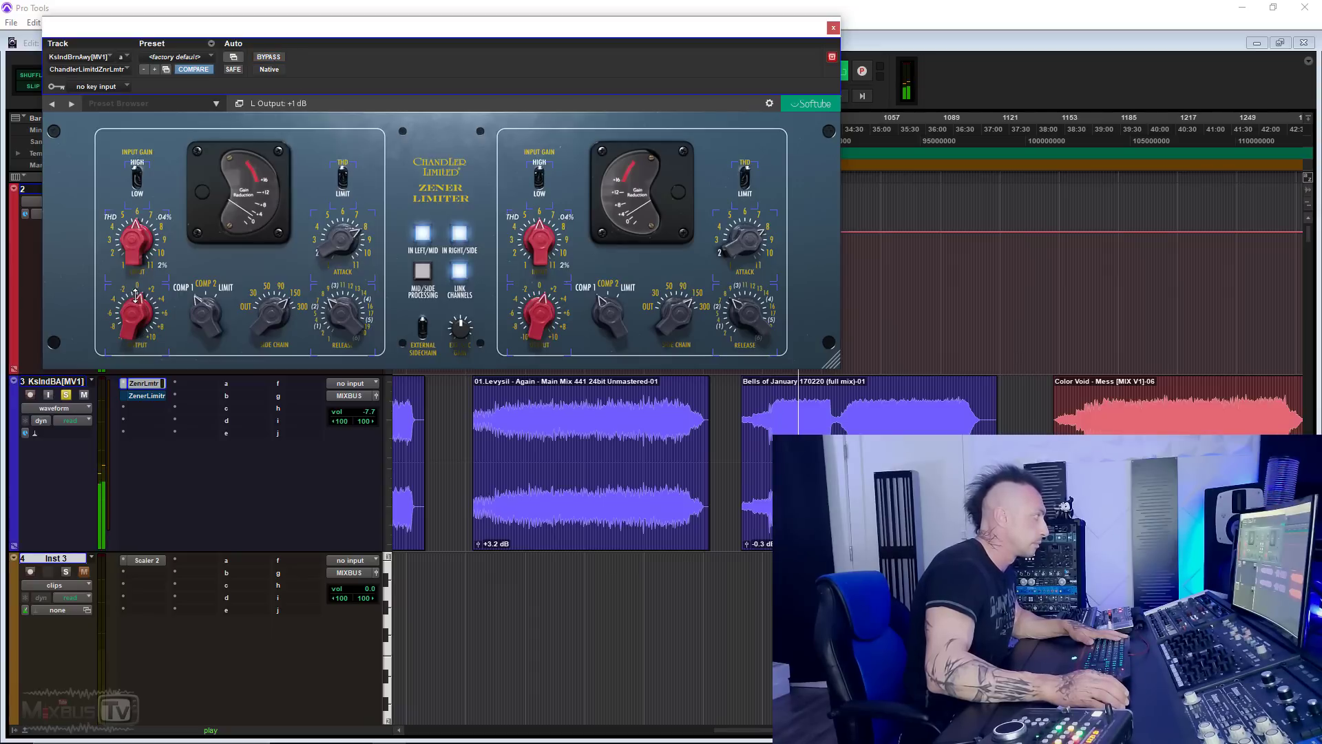
pyautogui.click(264, 58)
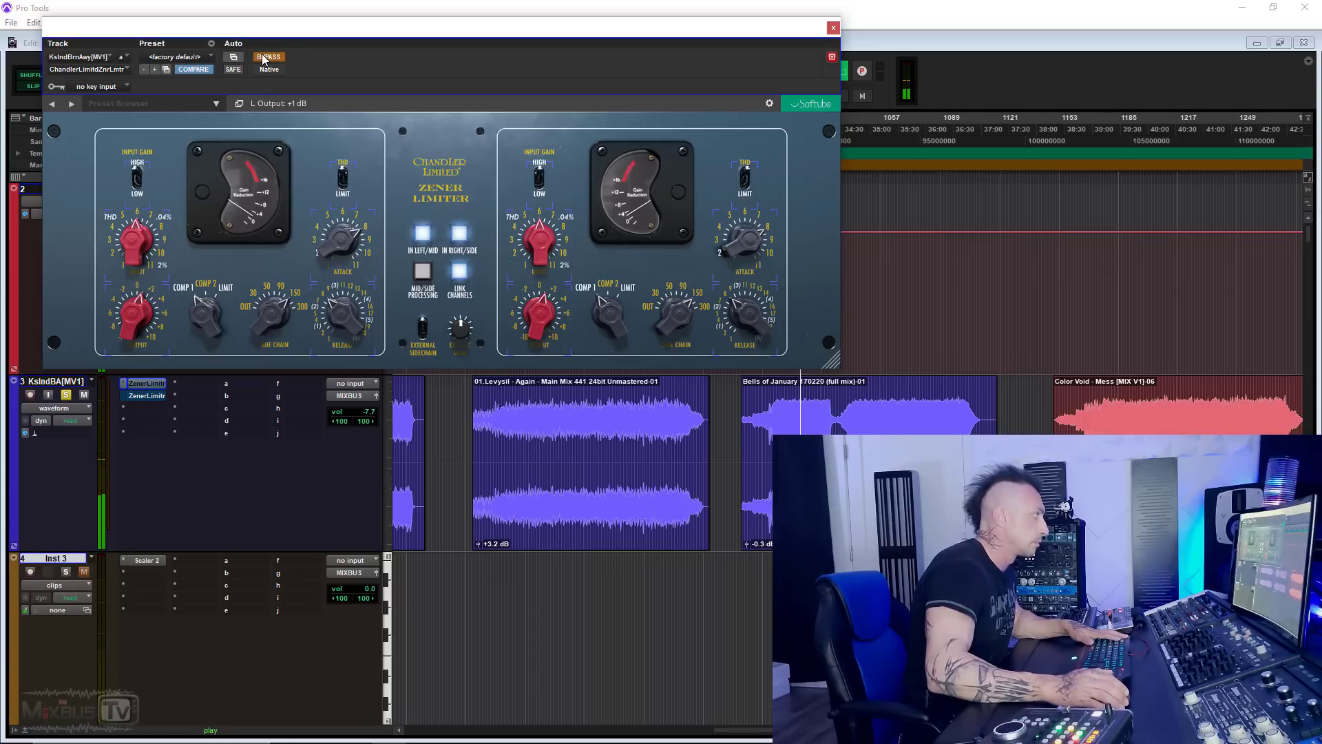
pyautogui.click(264, 58)
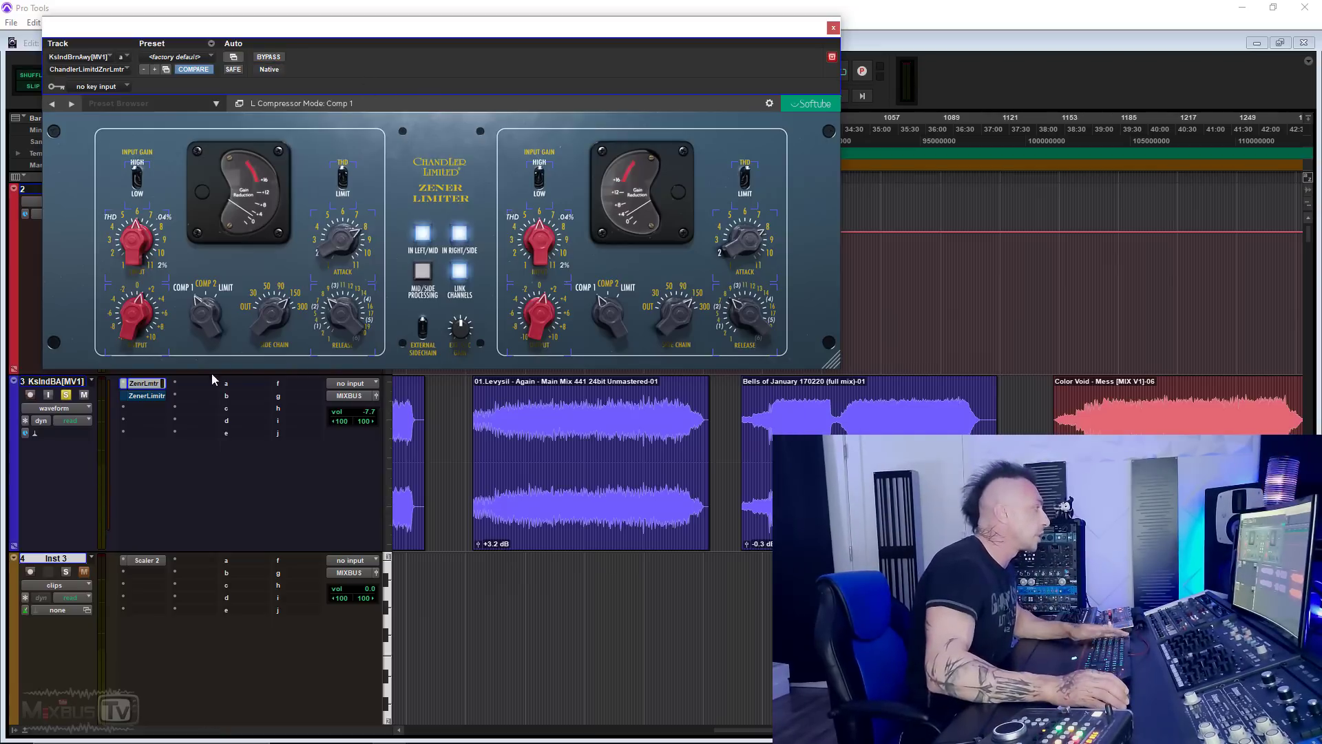
# Open the second Zener Limiter insert on the KsIndBA[MV1] track, activate it and set its compressor mode to Comp 2.
pyautogui.click(163, 399)
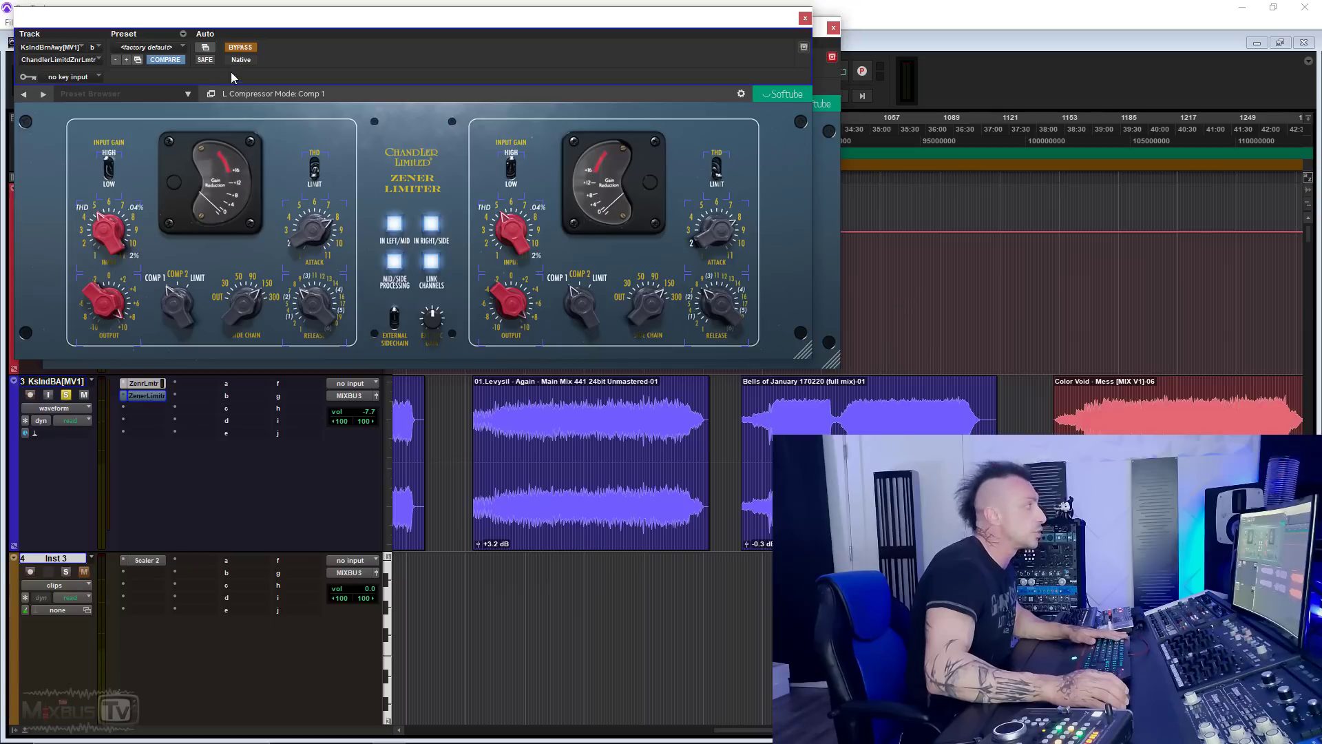
pyautogui.click(243, 47)
pyautogui.moveTo(276, 18); pyautogui.dragTo(303, 96)
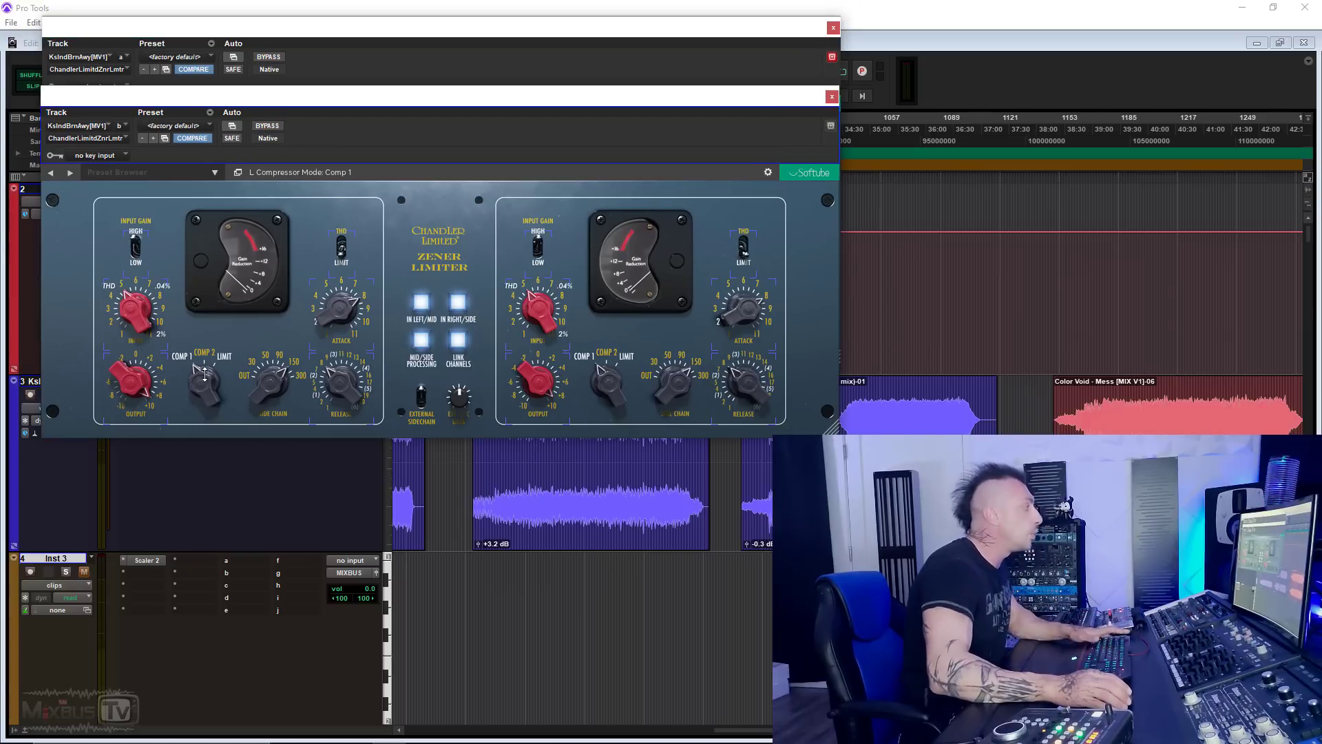
pyautogui.click(206, 346)
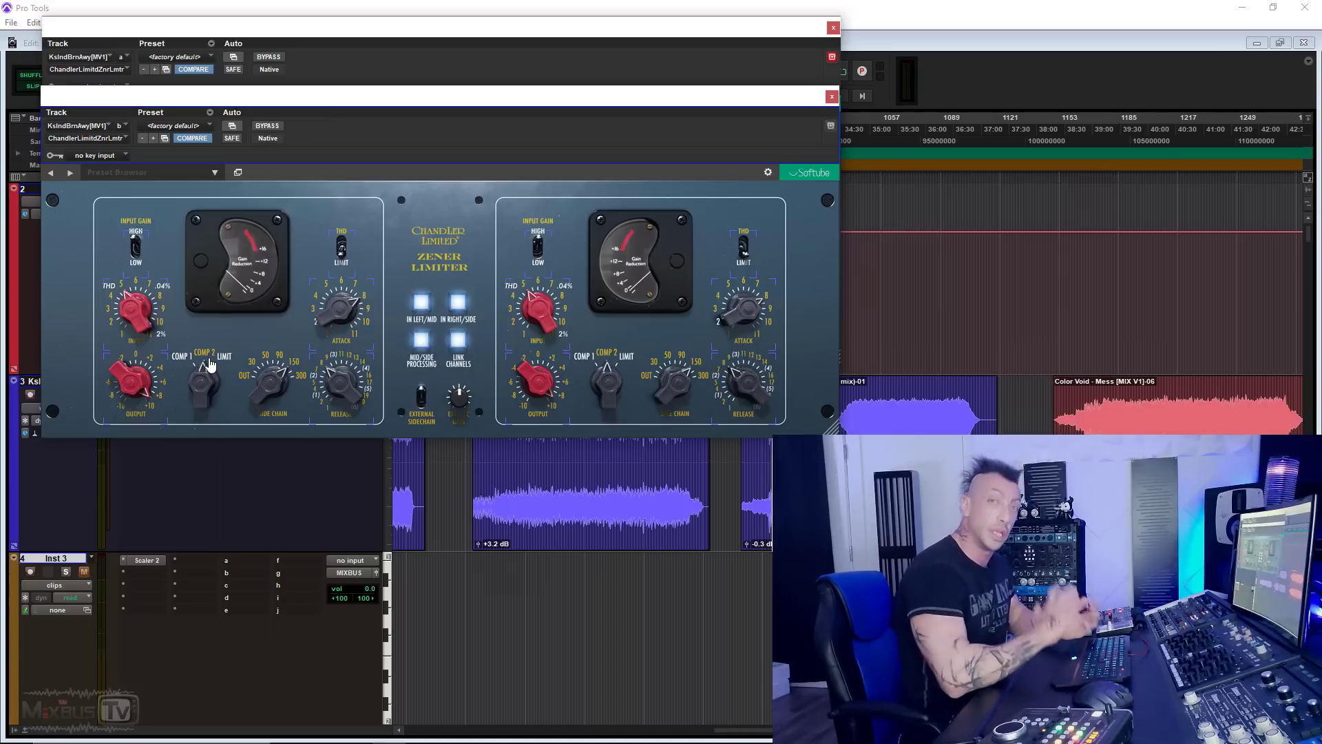
# Bypass the first Zener Limiter and play the track through the second one only.
pyautogui.click(269, 56)
pyautogui.click(407, 384)
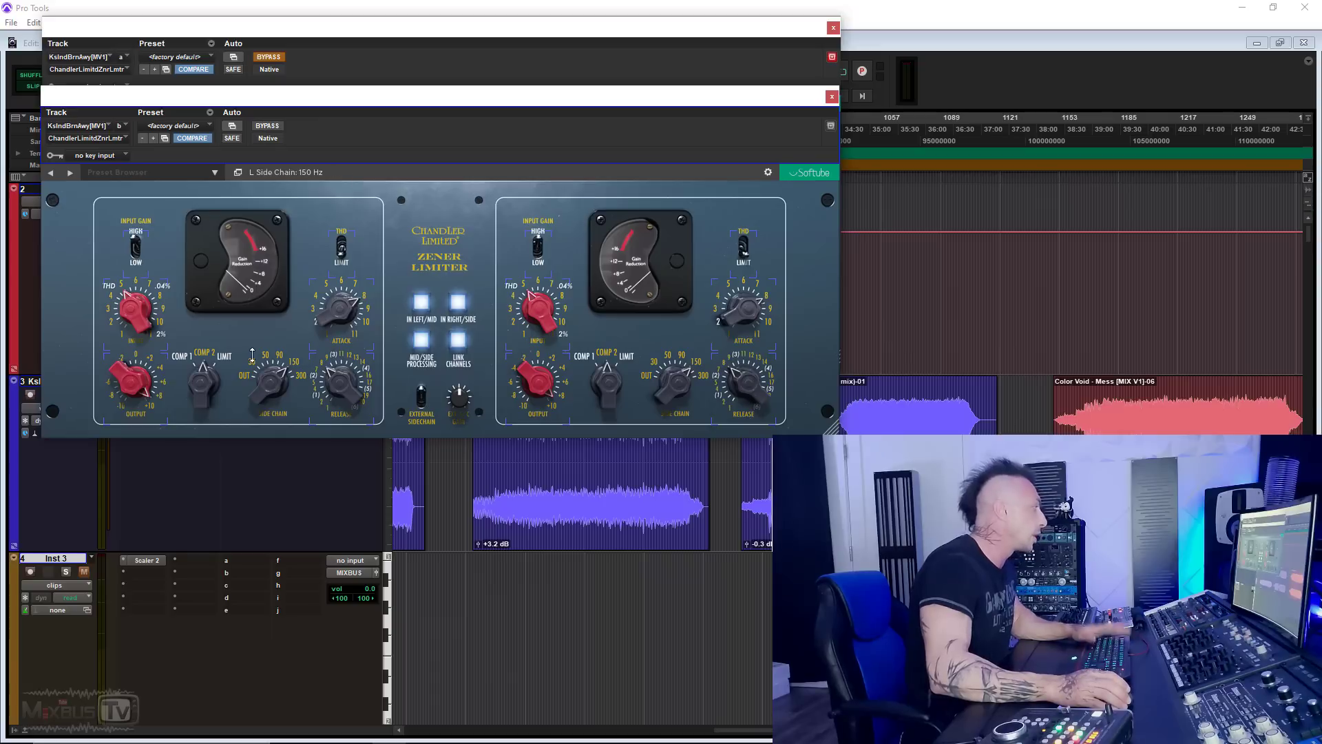
pyautogui.press('space')
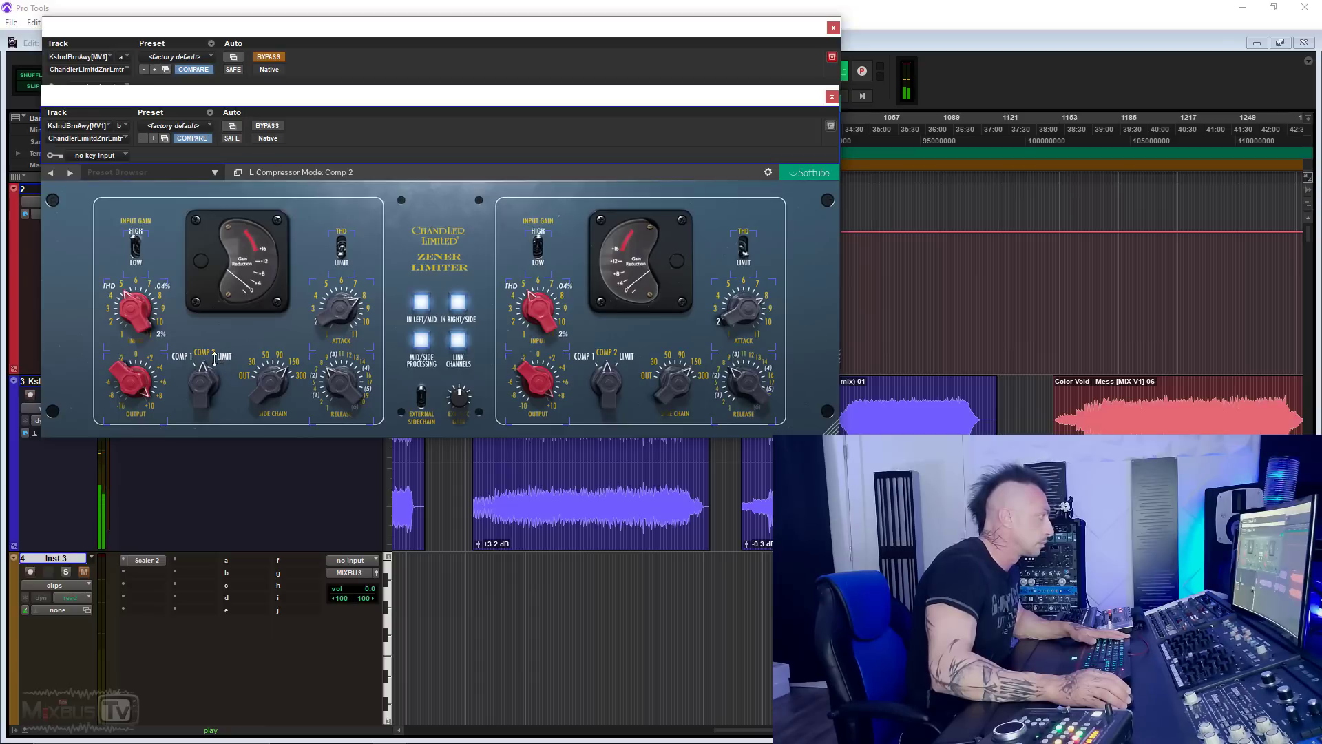
# Compare Comp 1 with Comp 2 on the second limiter, keeping Comp 2, and set the left input to 6 with a readjusted output.
pyautogui.click(180, 361)
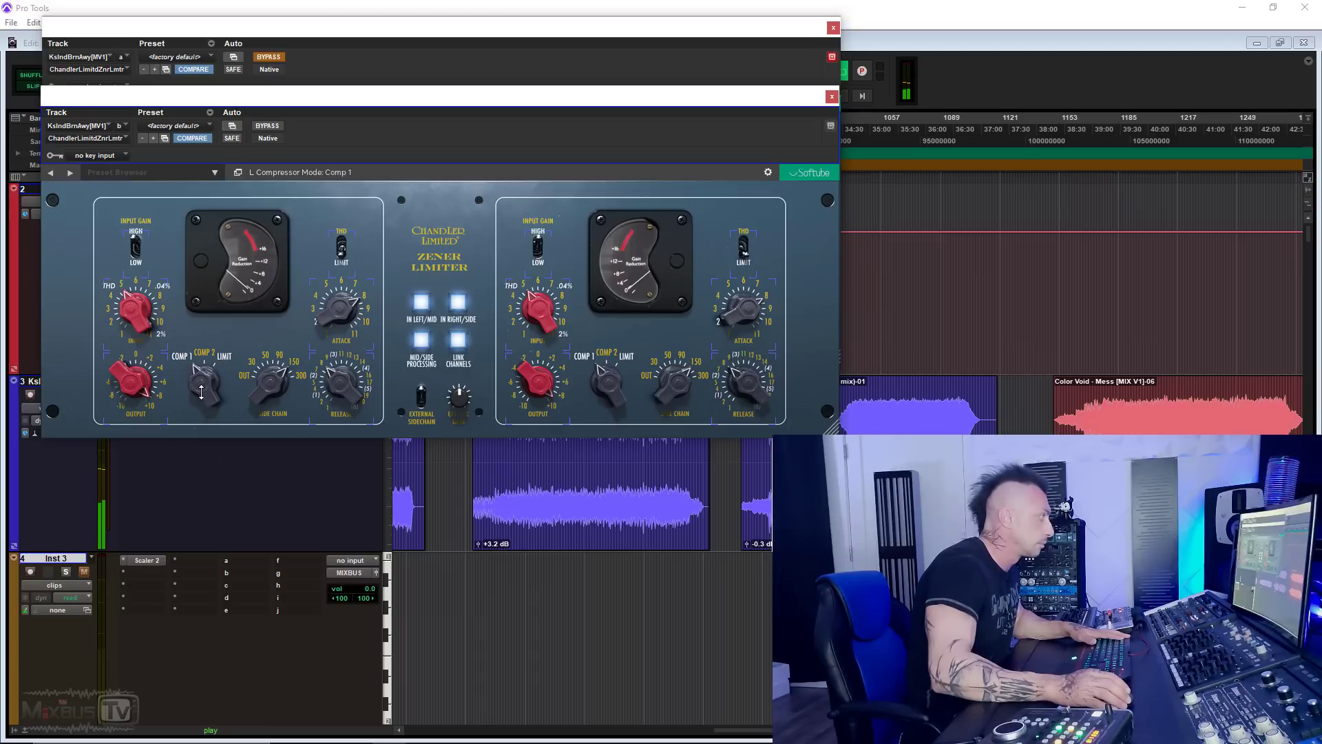
pyautogui.click(206, 361)
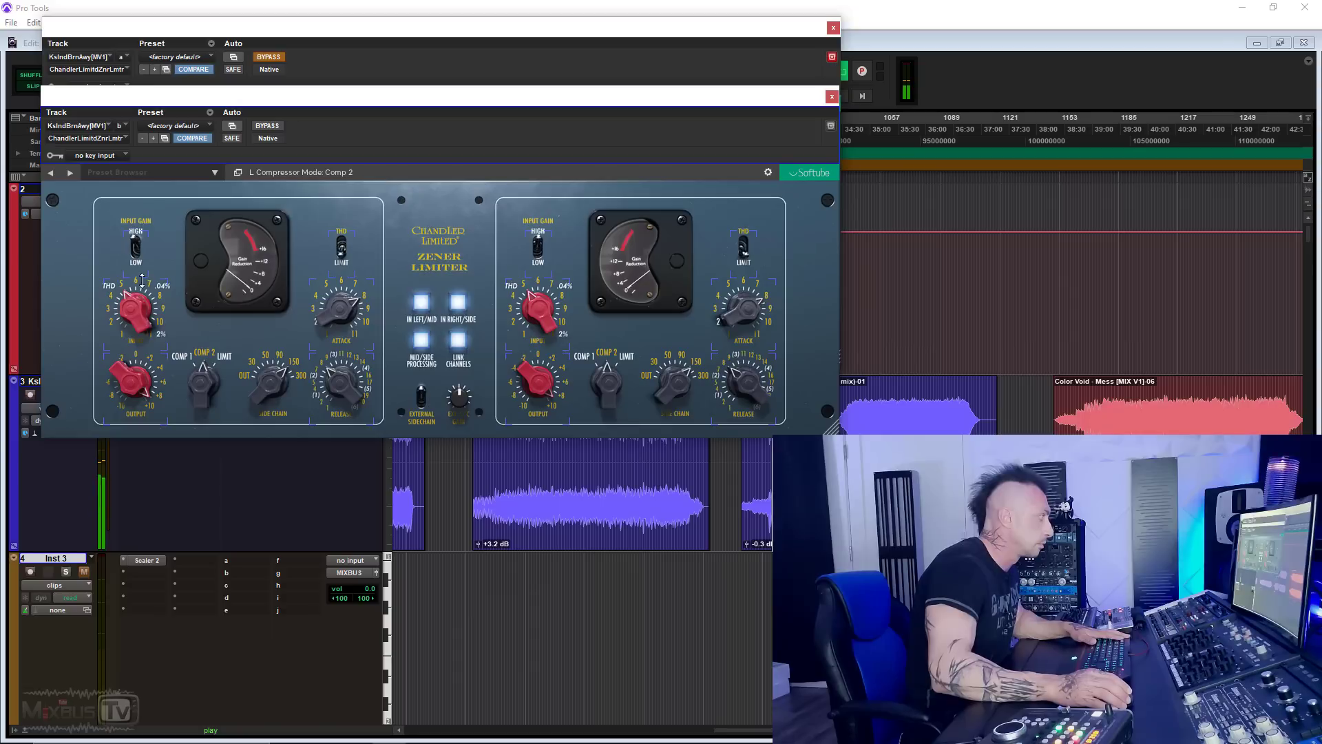
pyautogui.moveTo(138, 289); pyautogui.dragTo(137, 295)
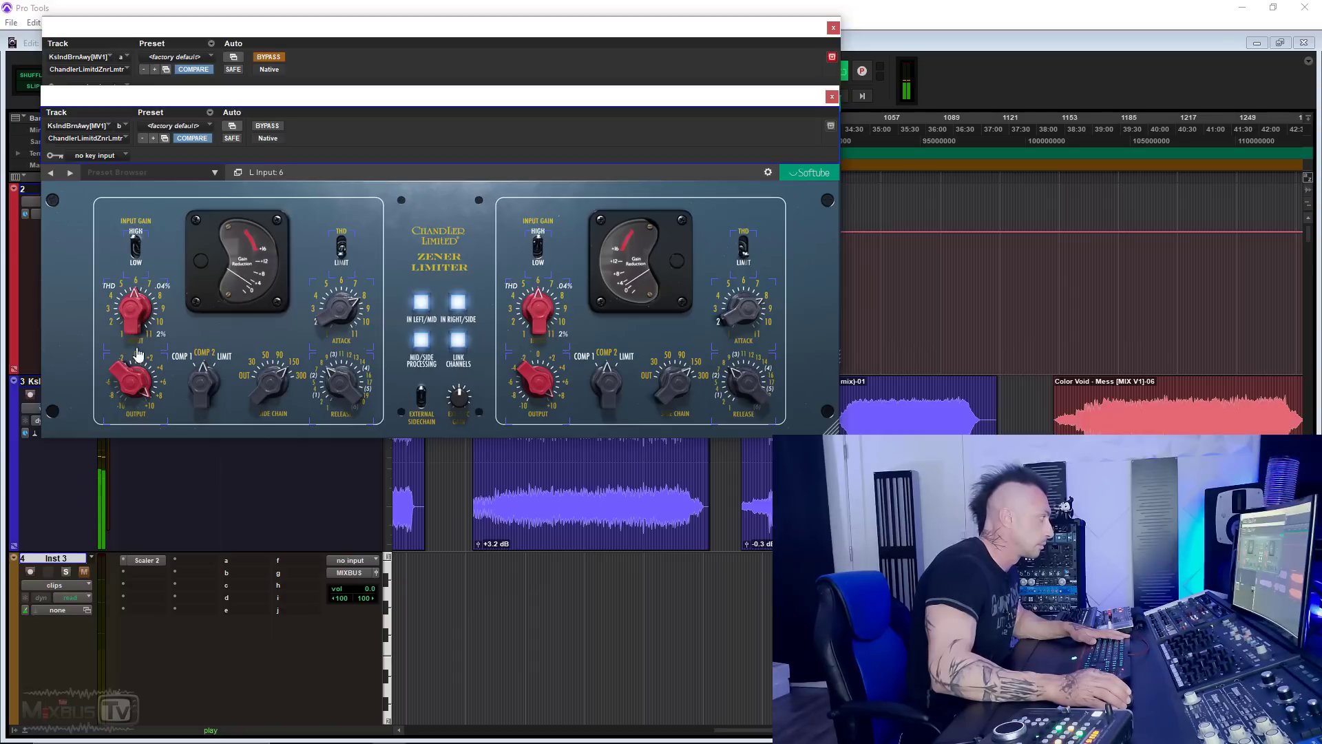
pyautogui.moveTo(137, 390); pyautogui.dragTo(200, 418)
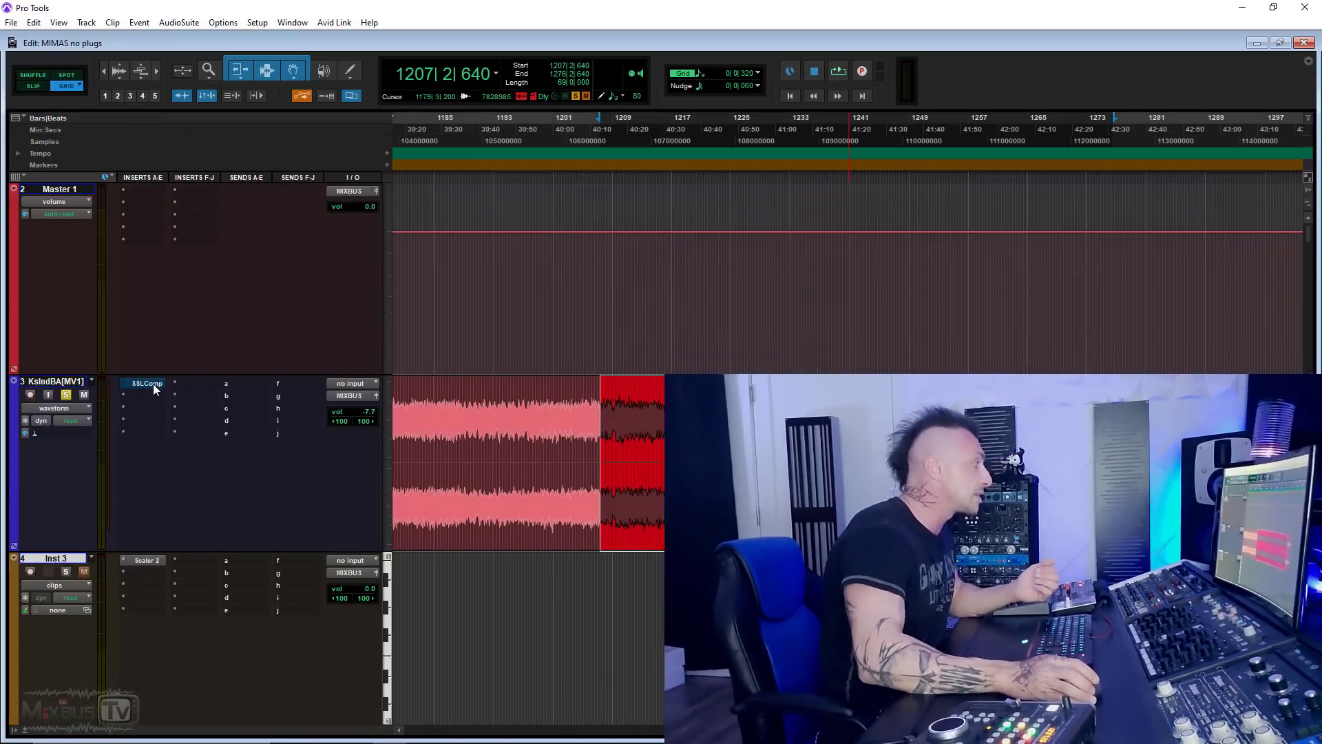
# Open the SSLComp insert on the KsIndBA[MV1] track and reposition its window for work on the compressor settings.
pyautogui.rightClick(153, 383)
pyautogui.click(146, 383)
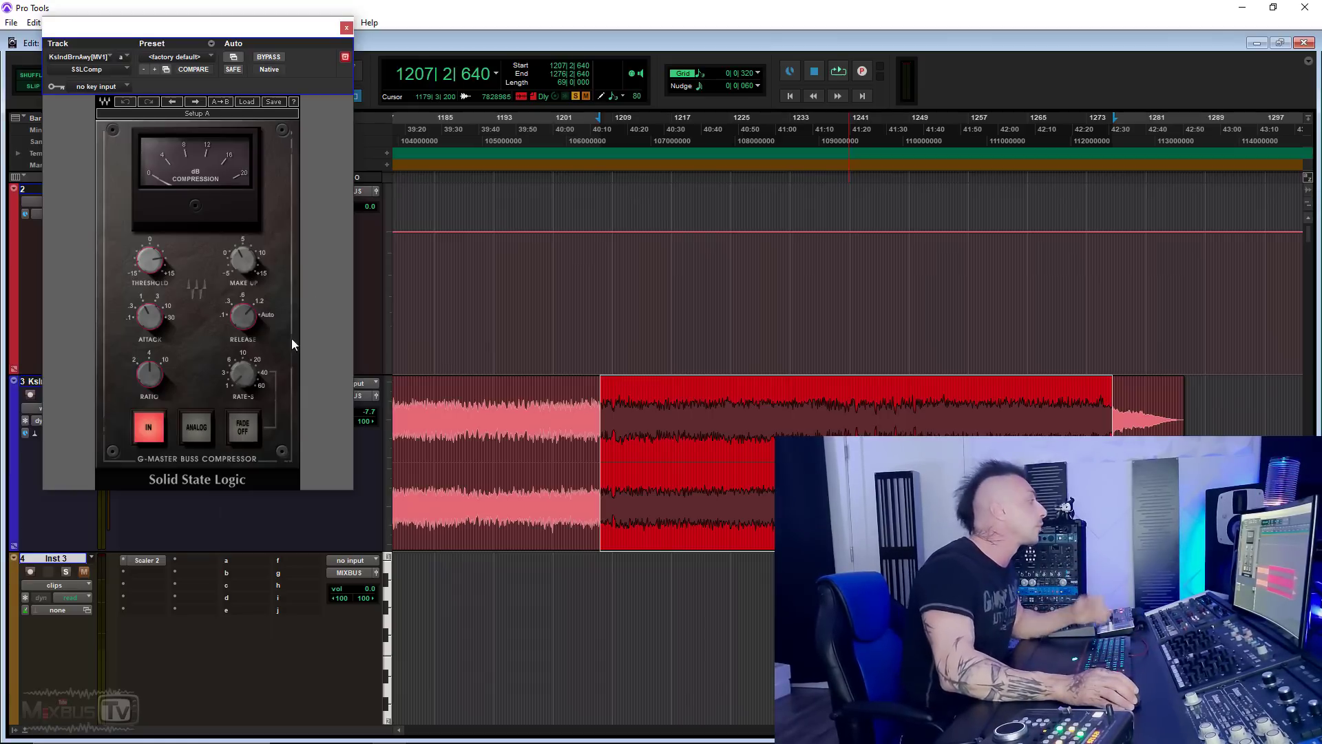
pyautogui.moveTo(292, 29); pyautogui.dragTo(335, 43)
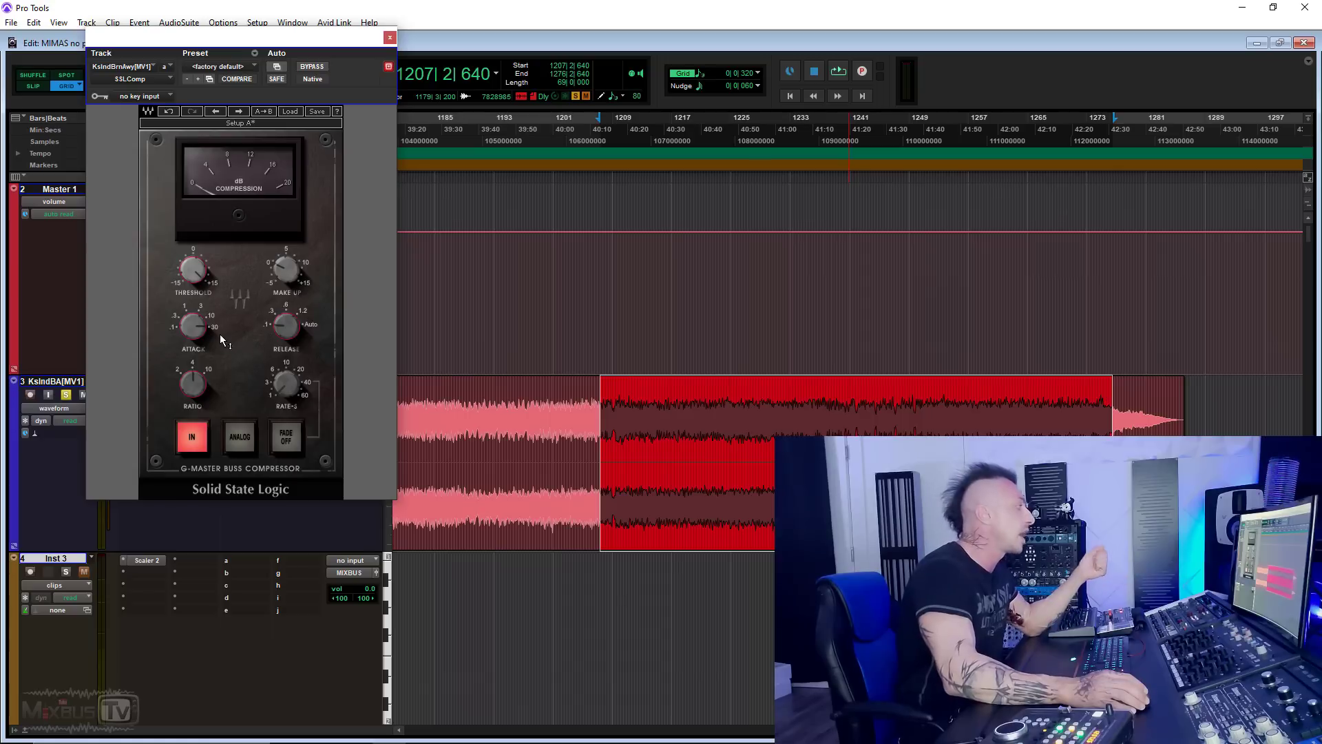
pyautogui.moveTo(210, 315)
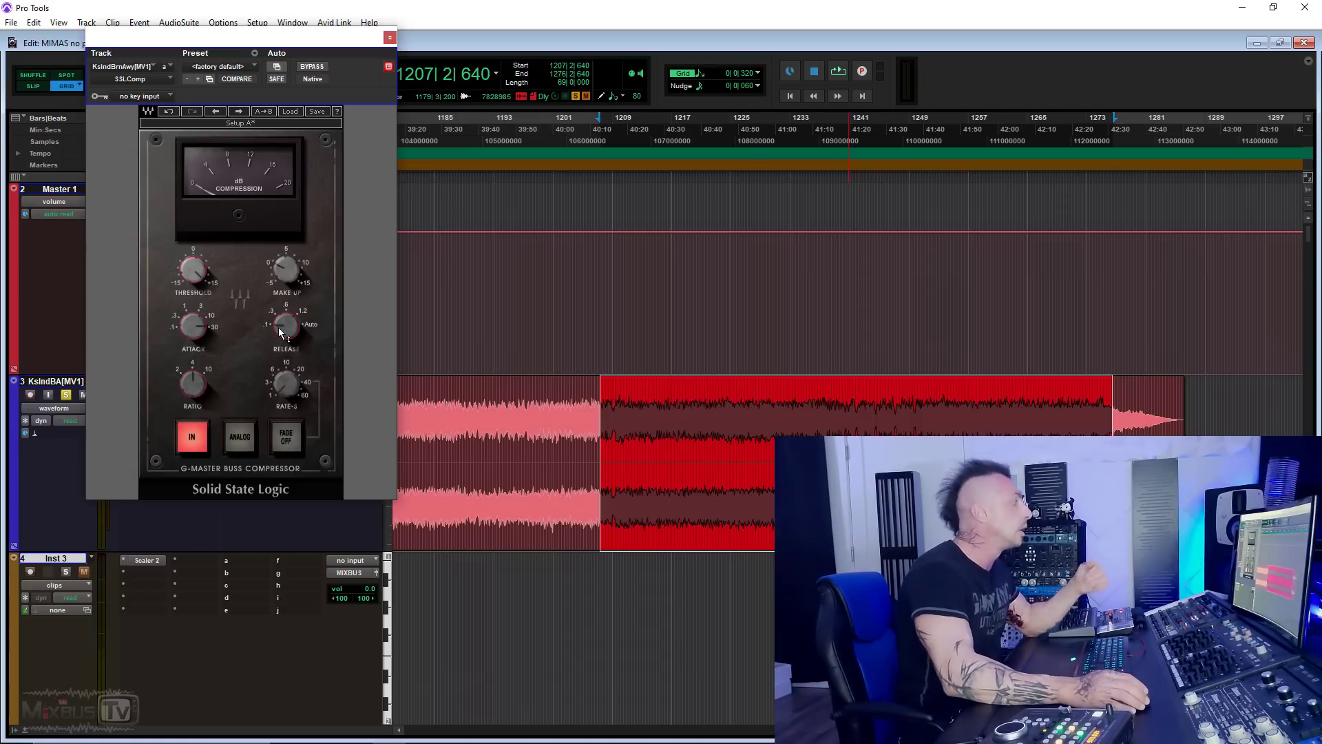
# Play the mix through the activated SSLComp, adjust its threshold and make-up gain, and compare with bypass.
pyautogui.moveTo(285, 331)
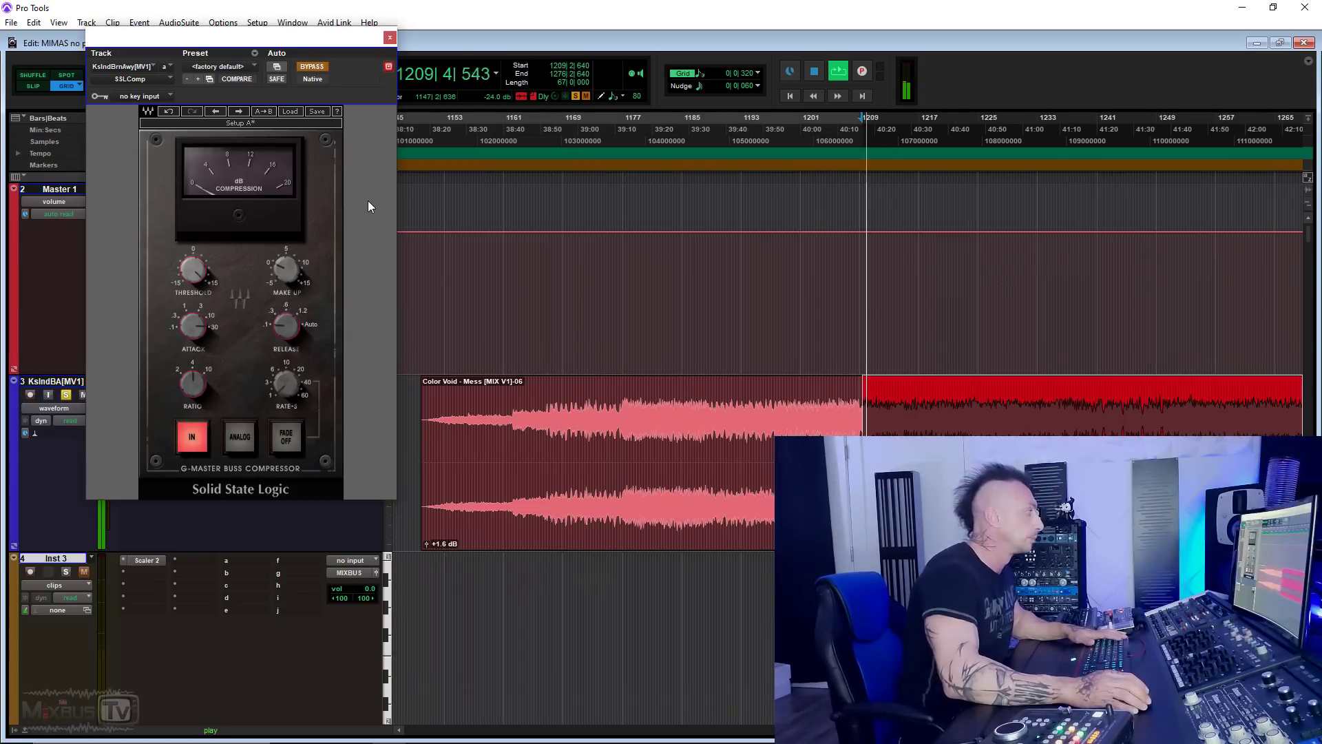
pyautogui.click(312, 67)
pyautogui.moveTo(193, 269); pyautogui.dragTo(193, 293)
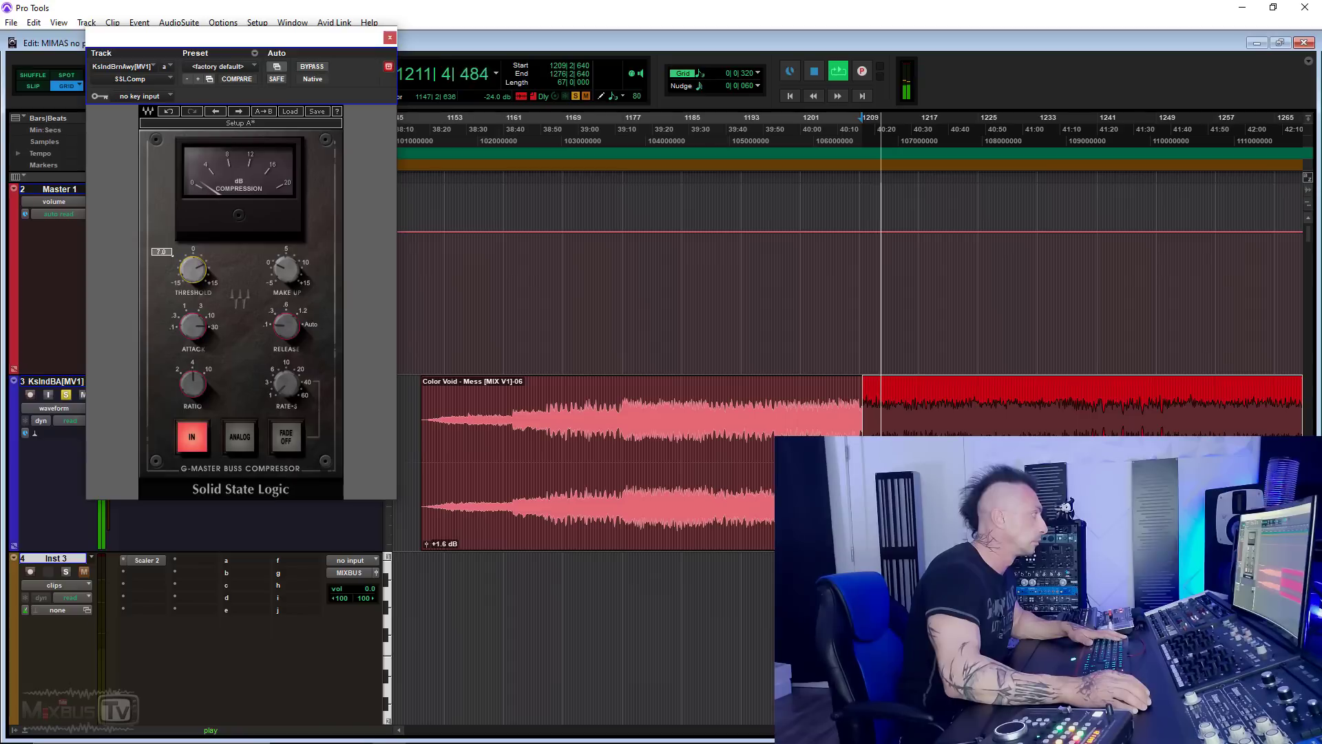
pyautogui.moveTo(286, 269)
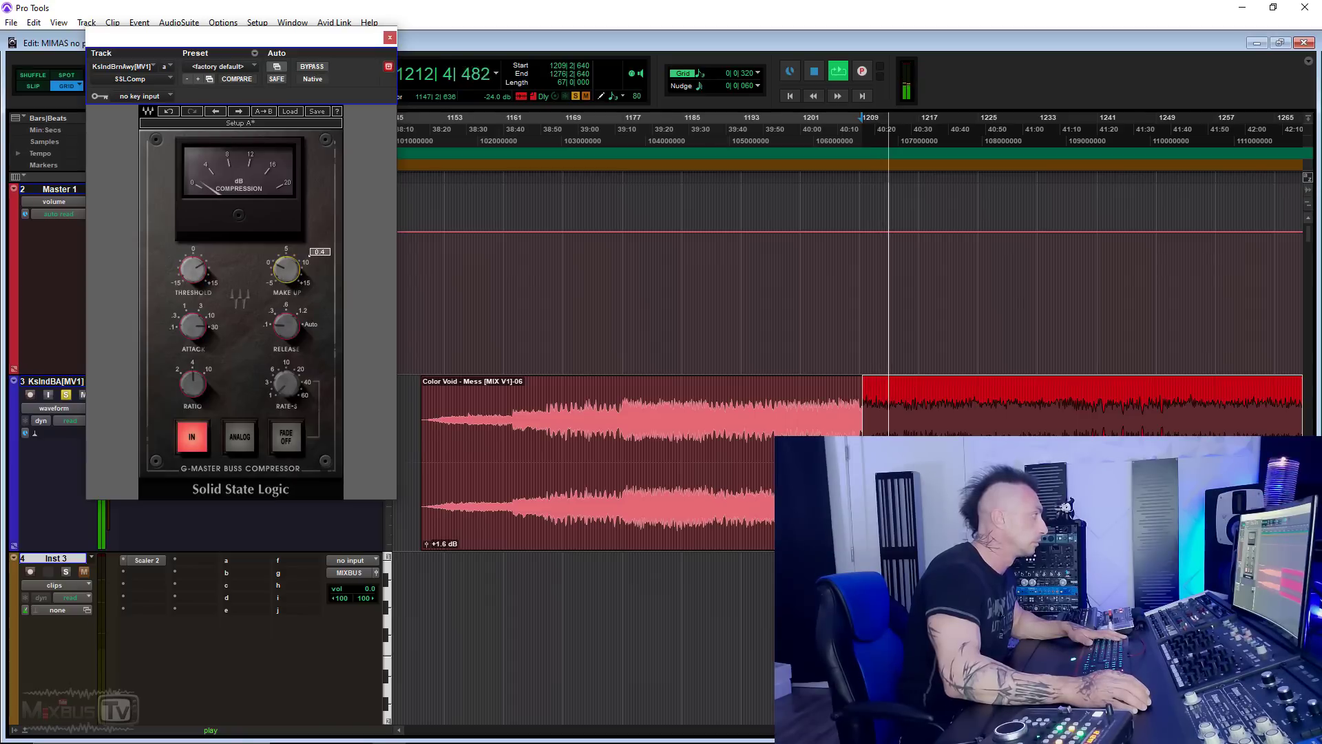
pyautogui.click(316, 67)
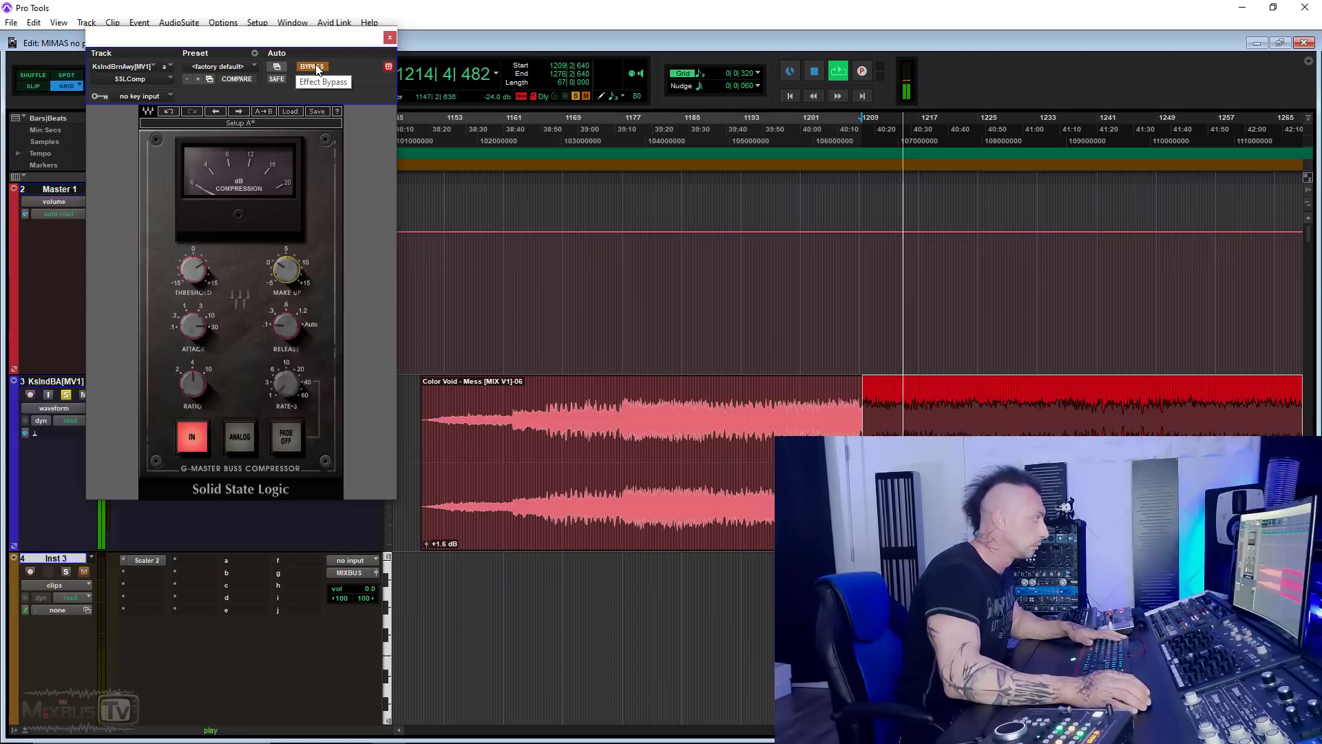
# Reactivate the SSLComp and rework its attack time and threshold while the mix plays.
pyautogui.click(316, 67)
pyautogui.moveTo(199, 332); pyautogui.dragTo(199, 343)
pyautogui.moveTo(195, 271); pyautogui.dragTo(194, 272)
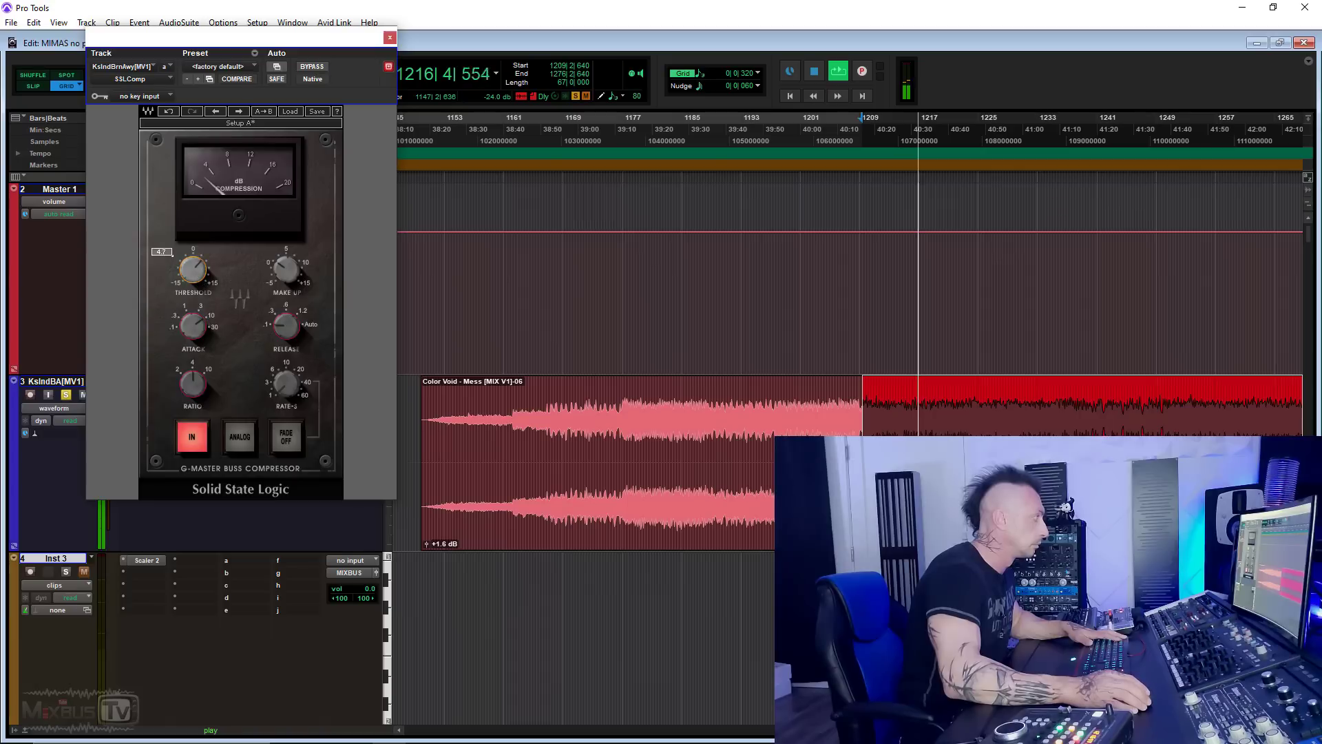
pyautogui.moveTo(194, 329); pyautogui.dragTo(193, 321)
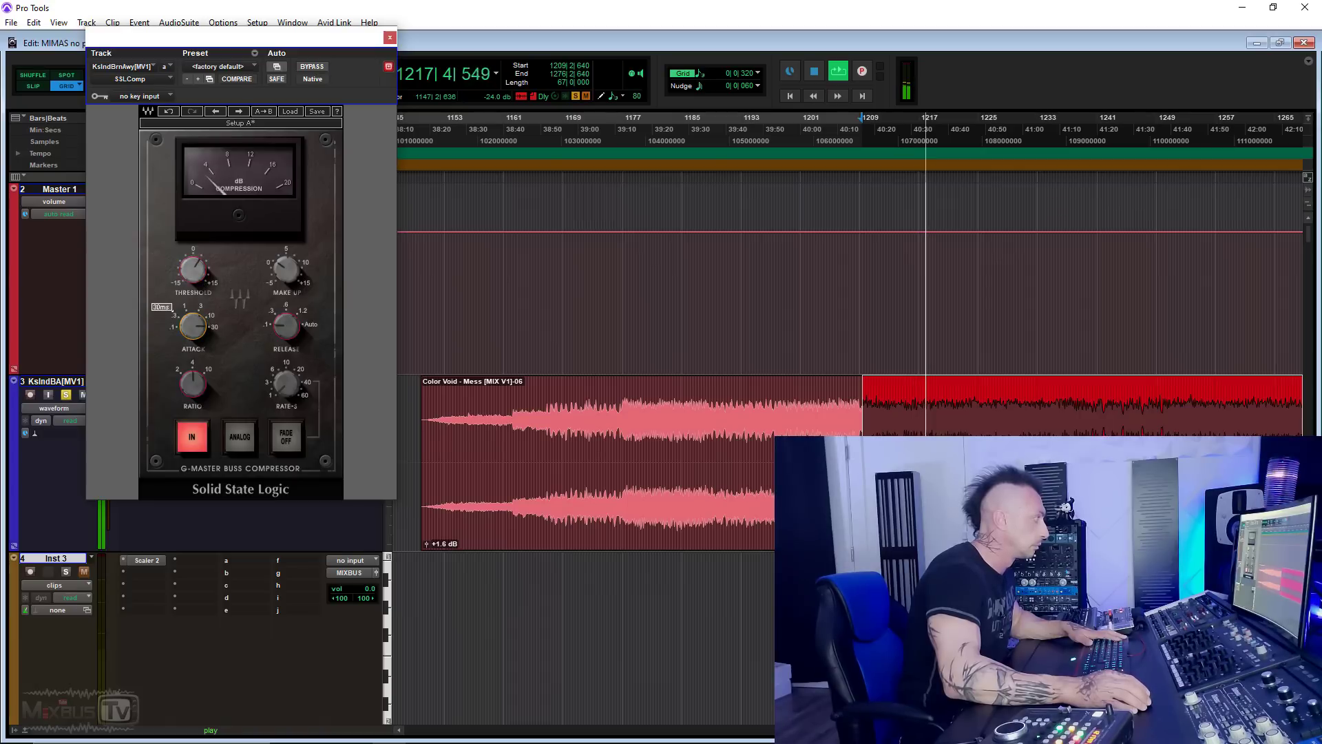
pyautogui.moveTo(194, 272); pyautogui.dragTo(194, 268)
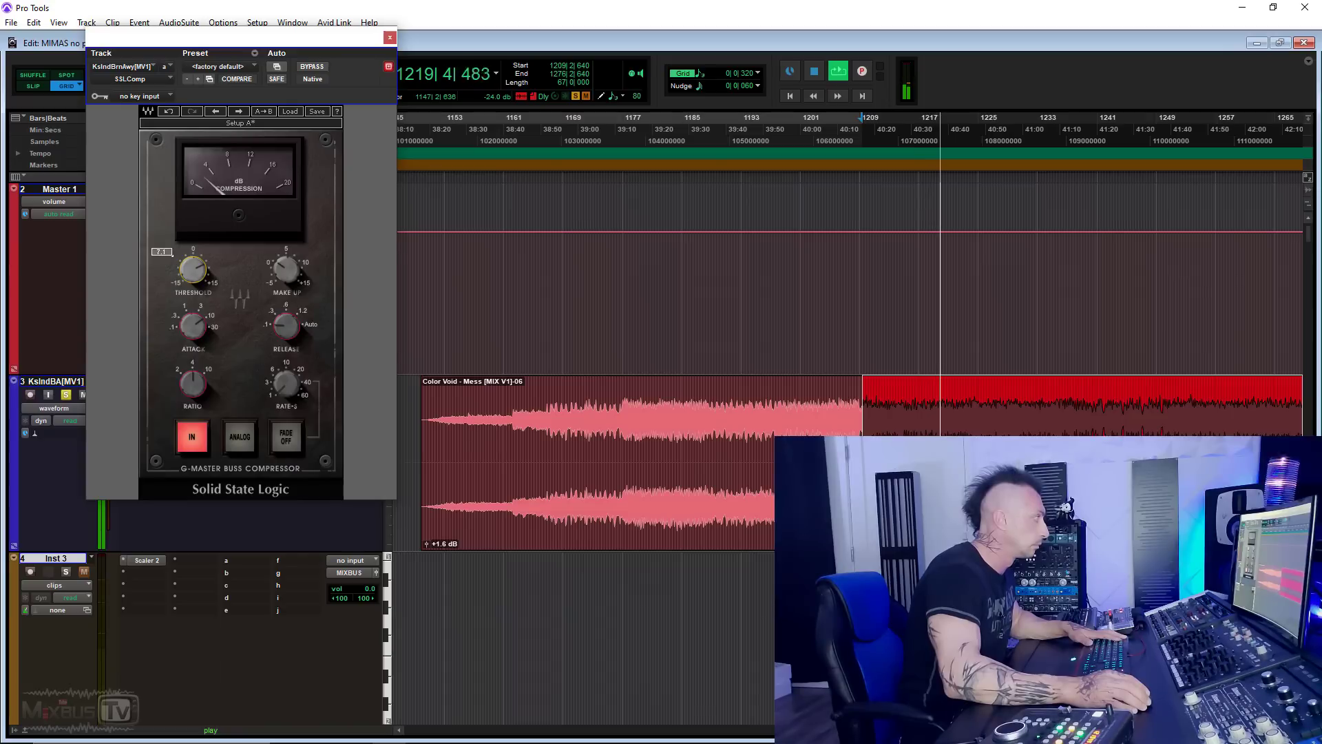
# Readjust the SSLComp make-up gain to match the bypassed level, checking by toggling bypass.
pyautogui.click(312, 66)
pyautogui.click(286, 270)
pyautogui.click(321, 68)
pyautogui.moveTo(283, 328)
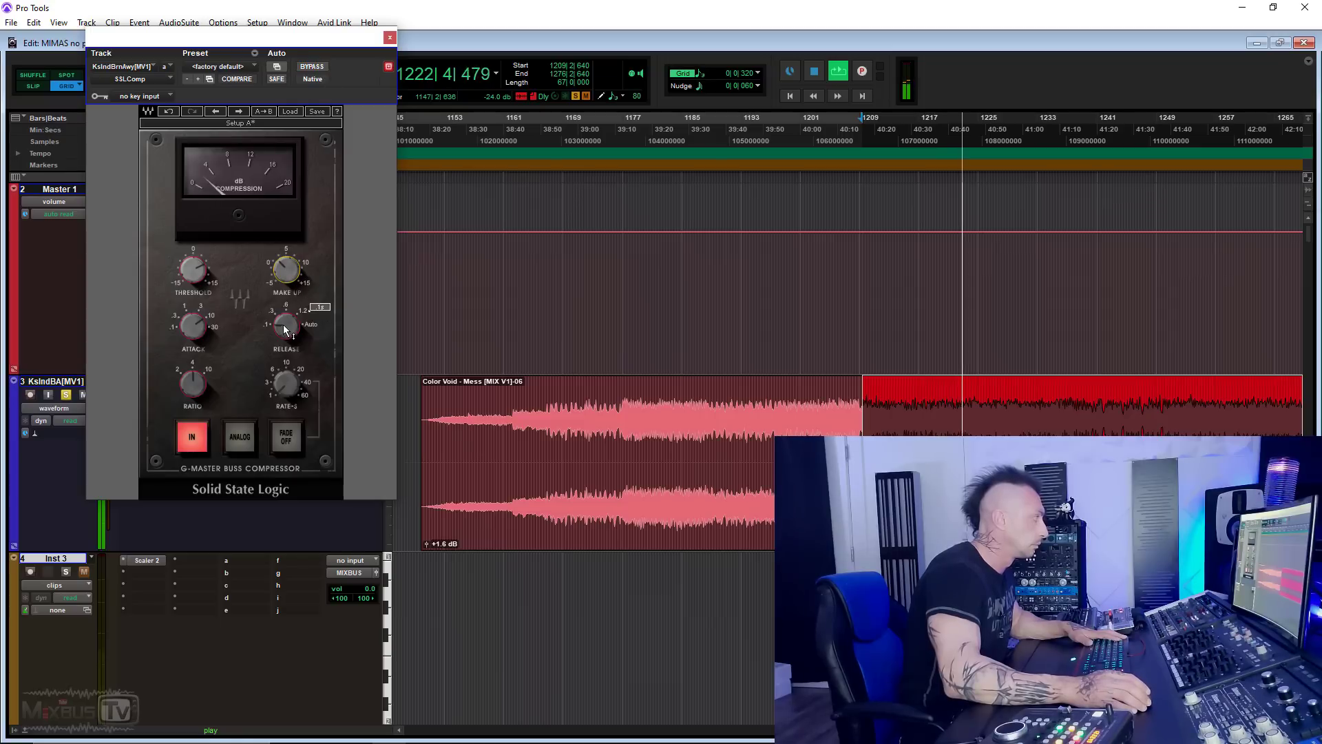
pyautogui.click(318, 68)
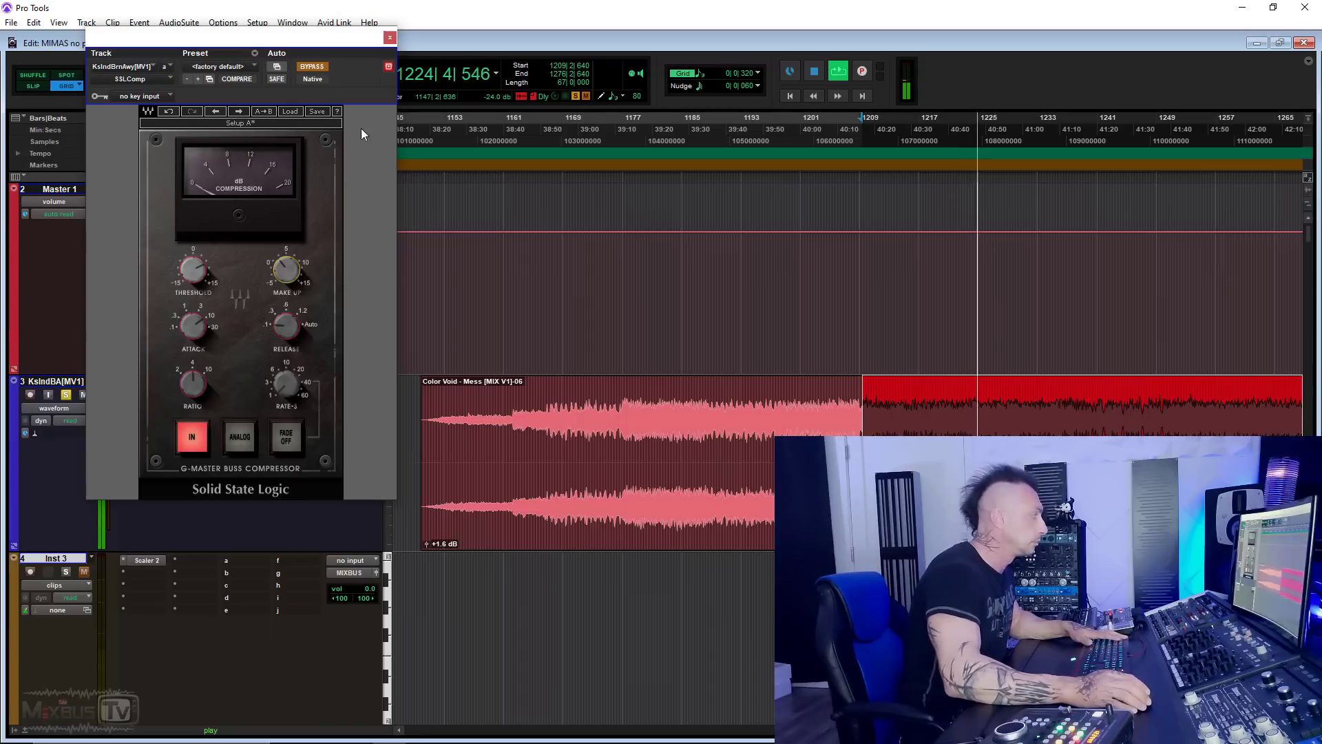
pyautogui.click(318, 69)
# Fine-tune the SSLComp make-up gain through repeated bypass comparisons, leave the compressor active and stop playback.
pyautogui.moveTo(289, 277)
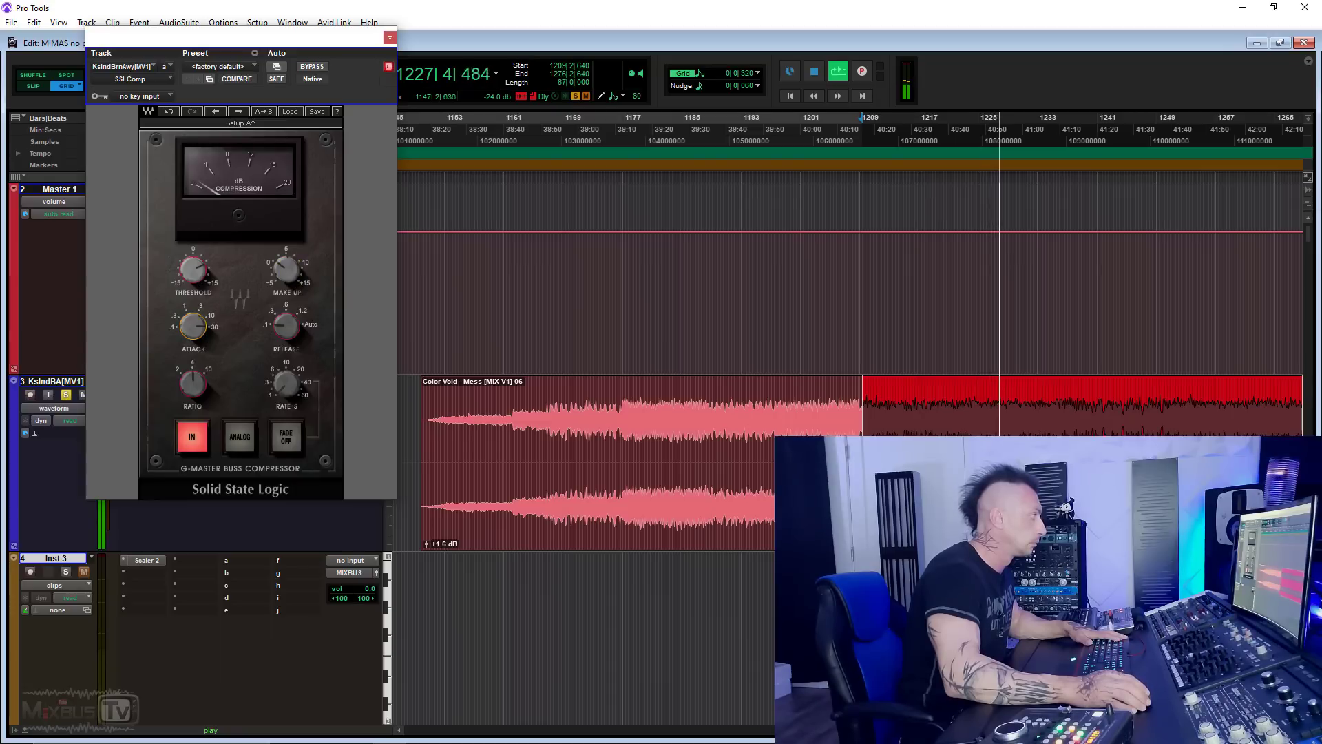
pyautogui.click(320, 69)
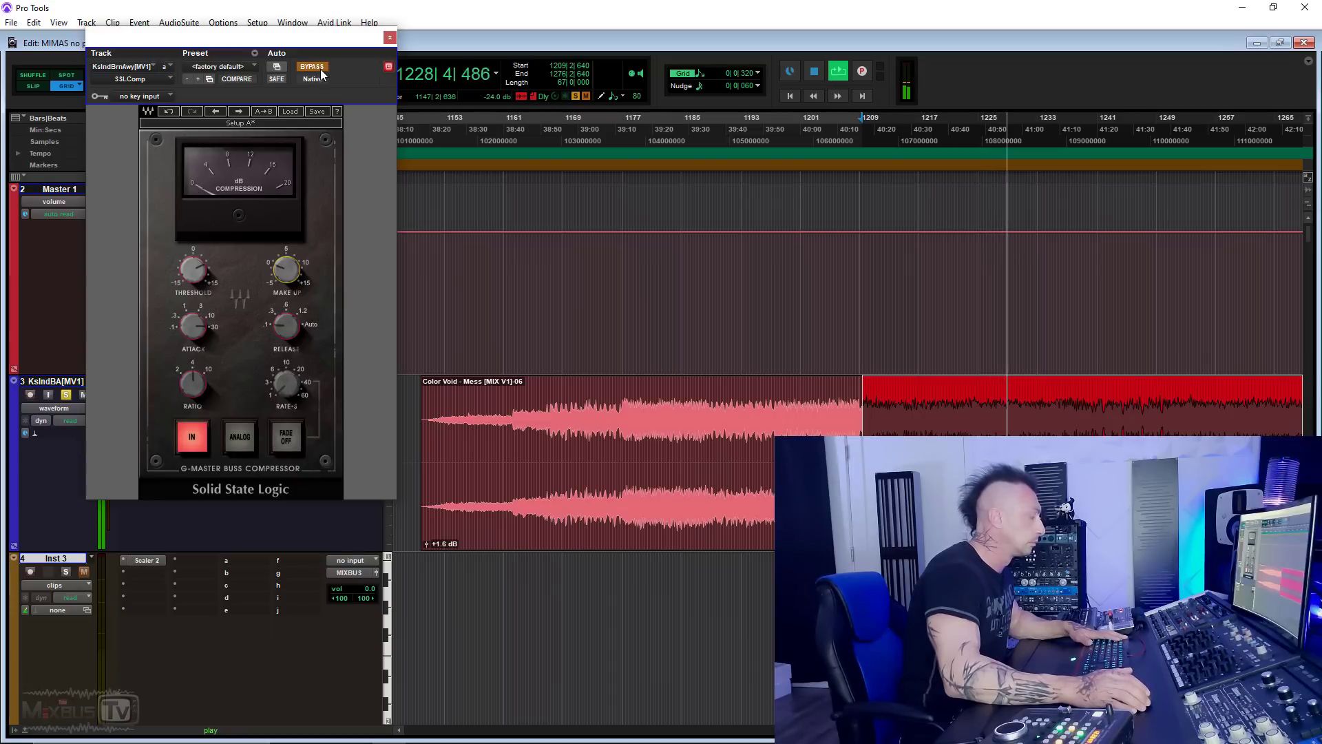
pyautogui.click(321, 68)
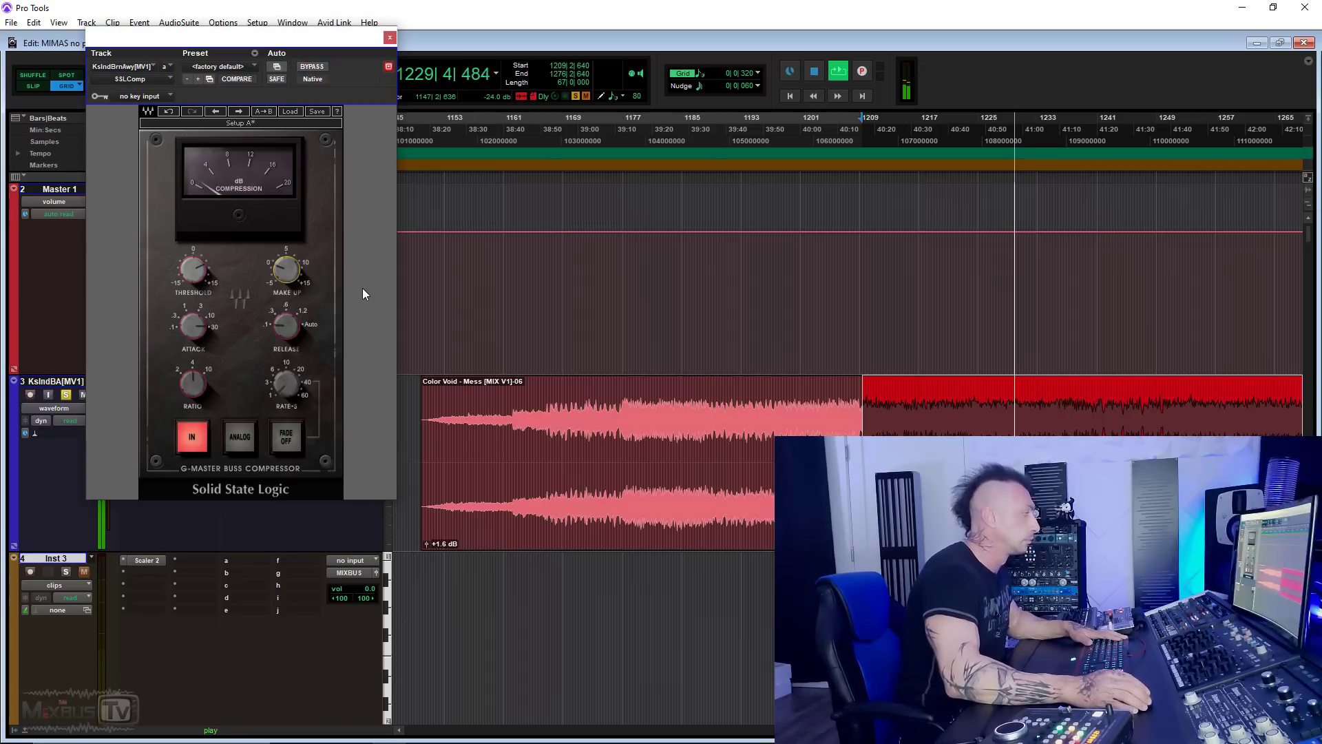
pyautogui.click(317, 69)
pyautogui.click(317, 69)
pyautogui.moveTo(307, 253)
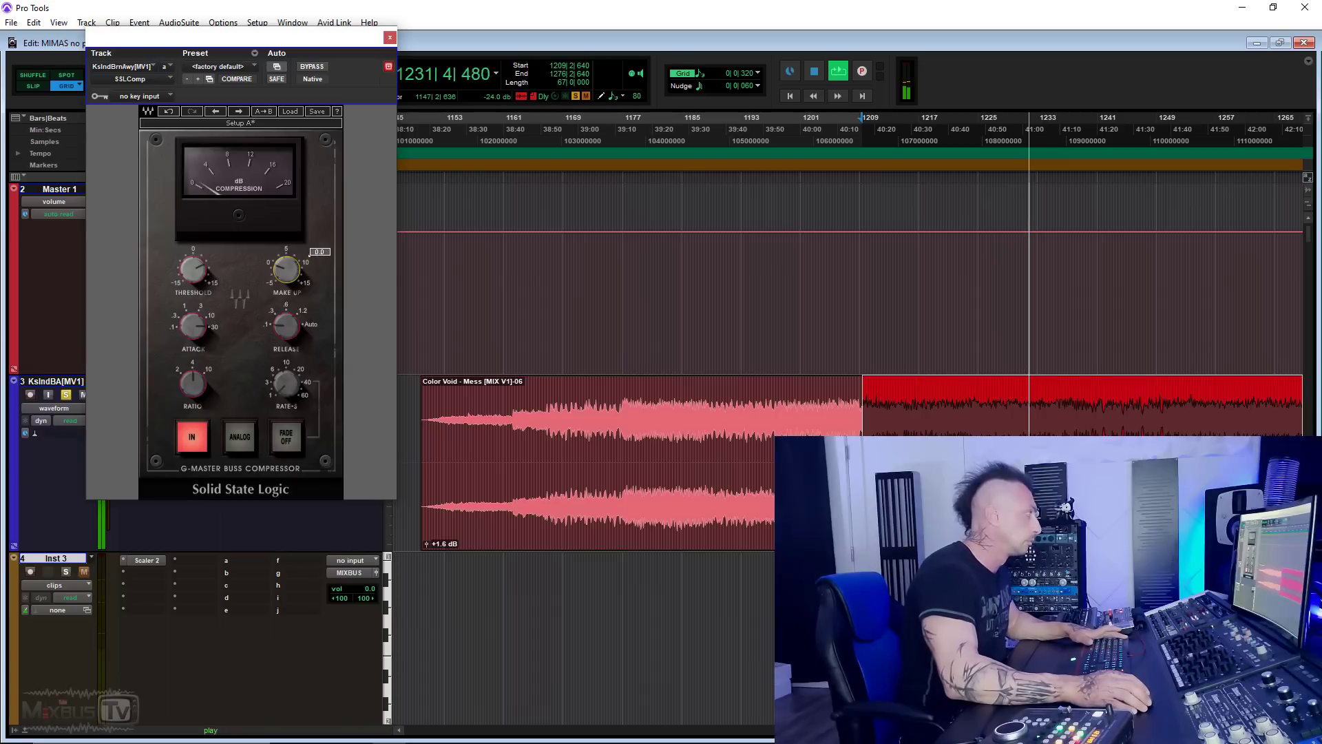
pyautogui.click(318, 66)
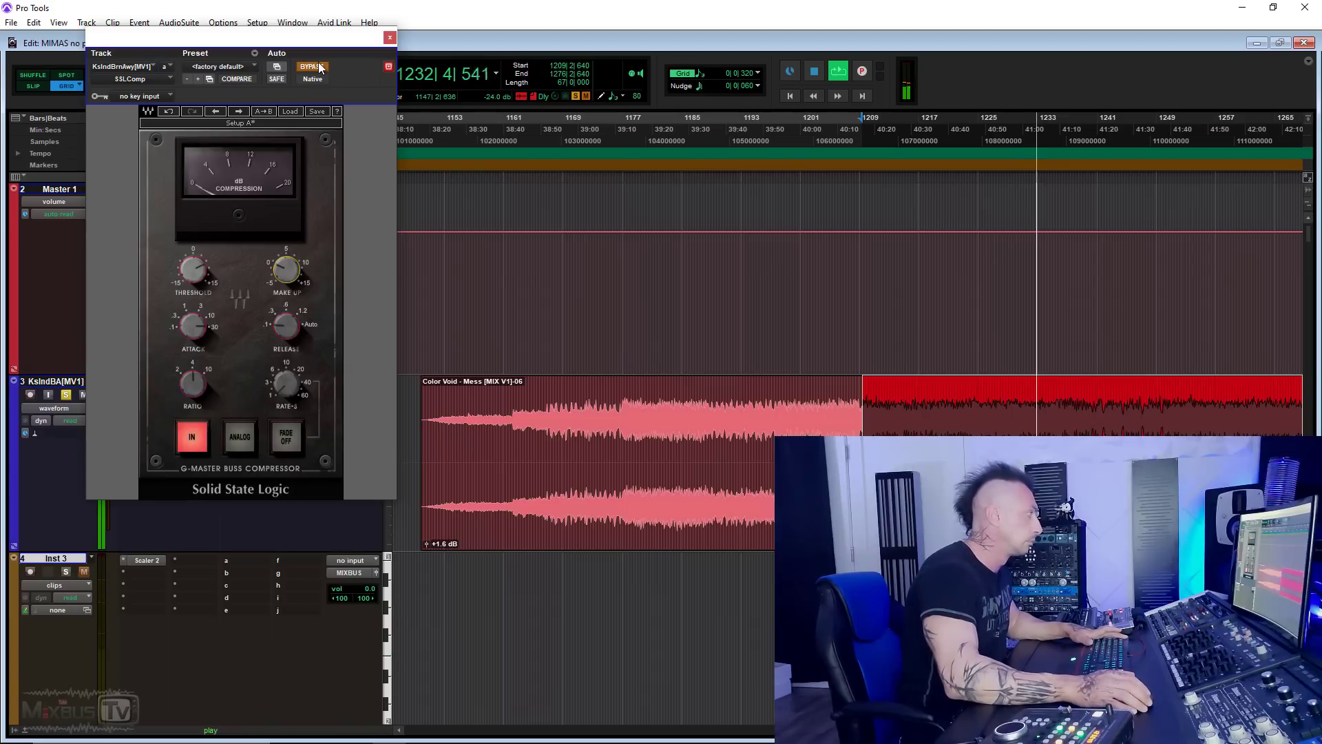
pyautogui.click(313, 66)
pyautogui.moveTo(286, 270)
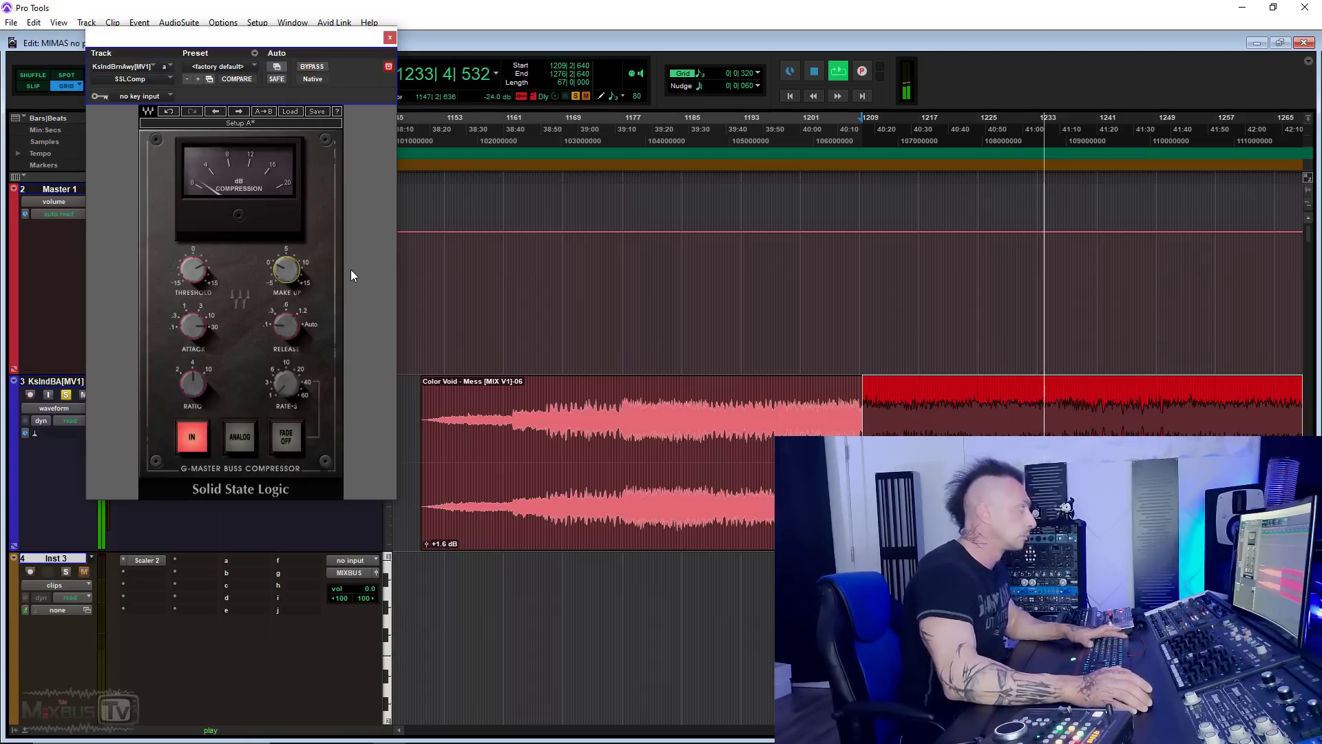
pyautogui.press('space')
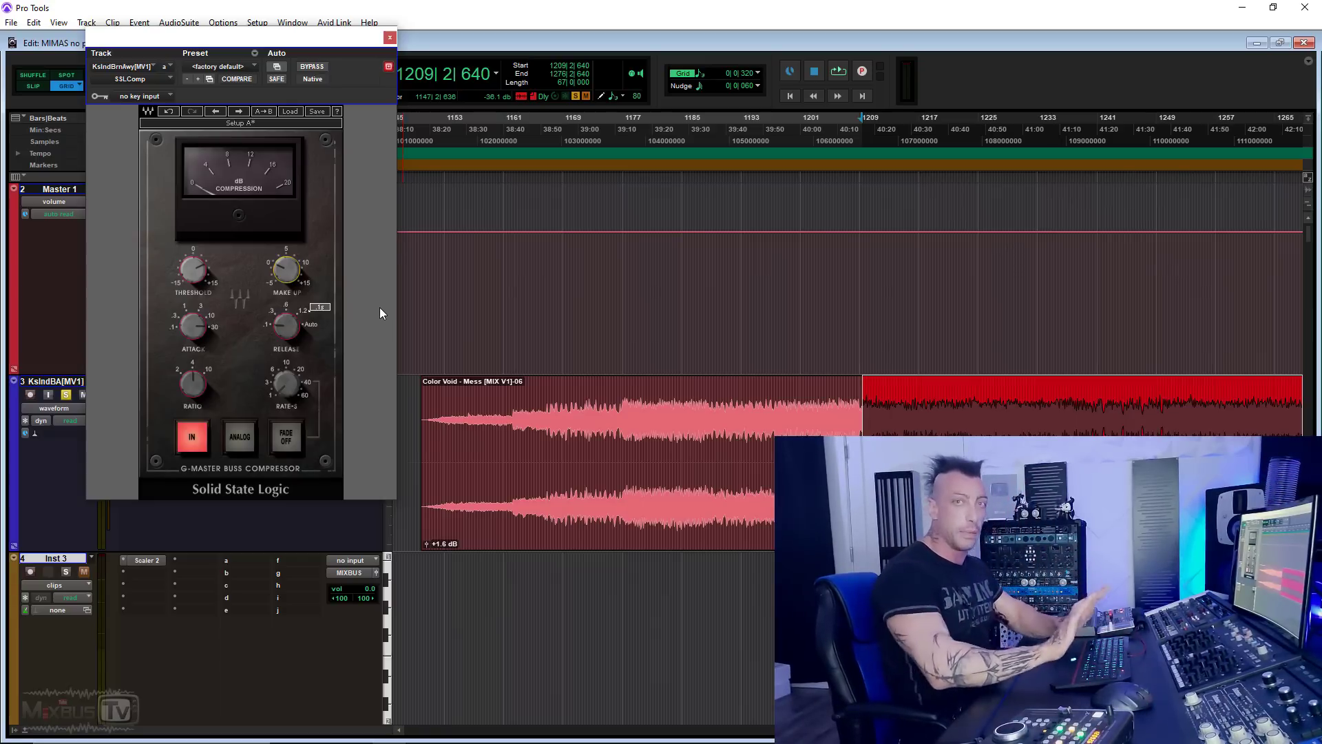
# Replay the selected Color Void section and compare the SSLComp sound with bypass, leaving the compressor bypassed.
pyautogui.press('space')
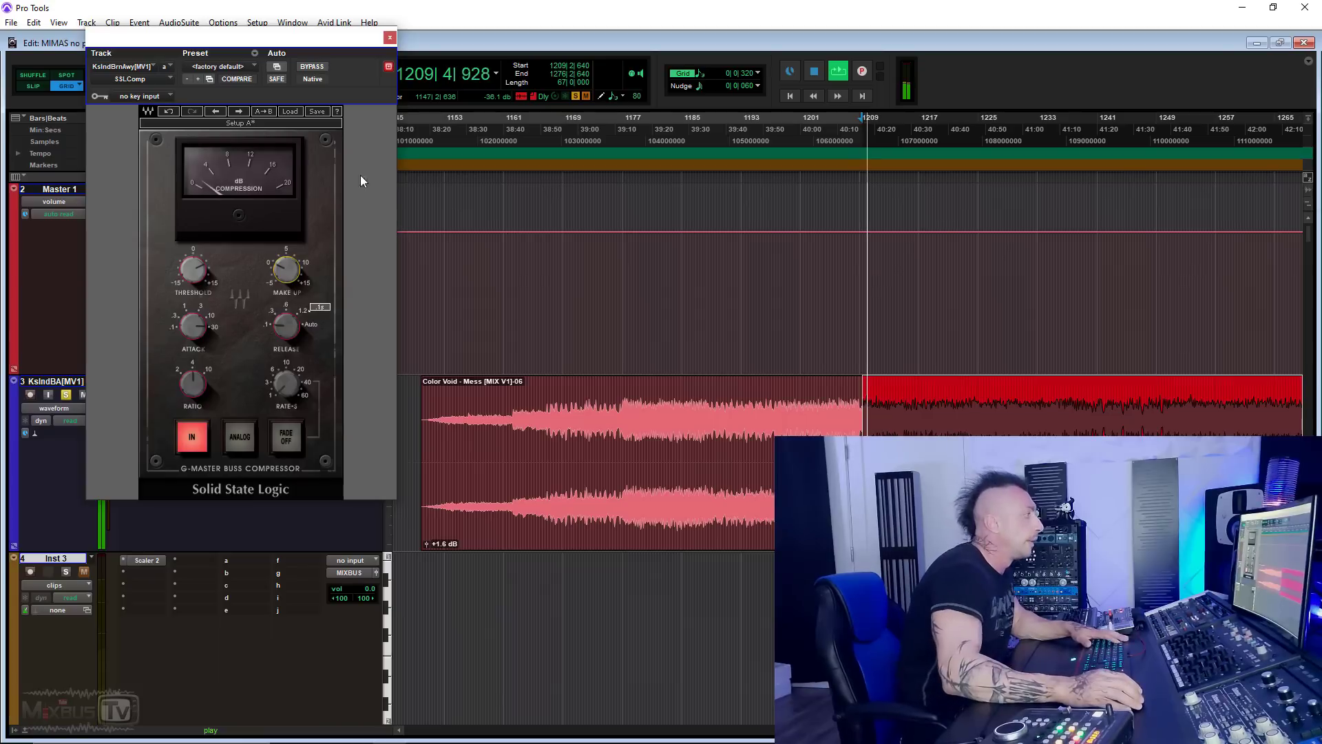
pyautogui.click(317, 68)
pyautogui.click(308, 68)
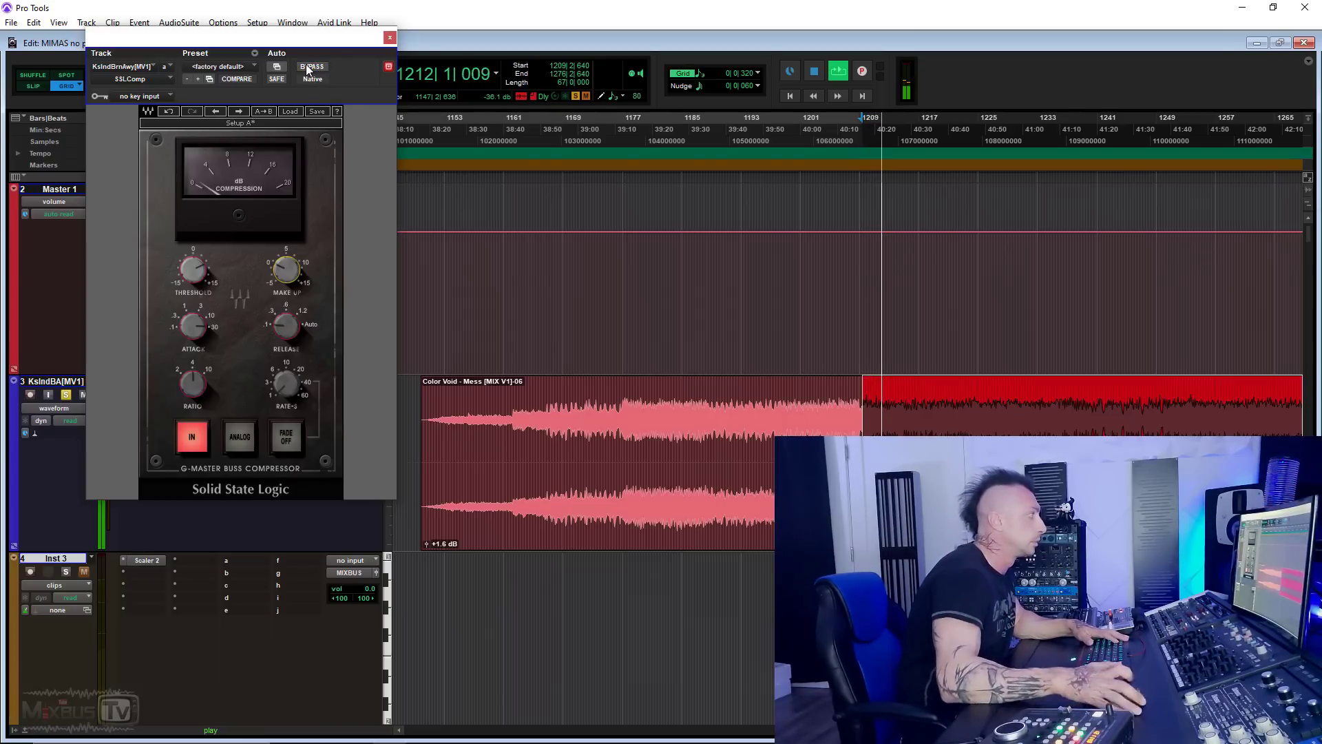
pyautogui.click(311, 67)
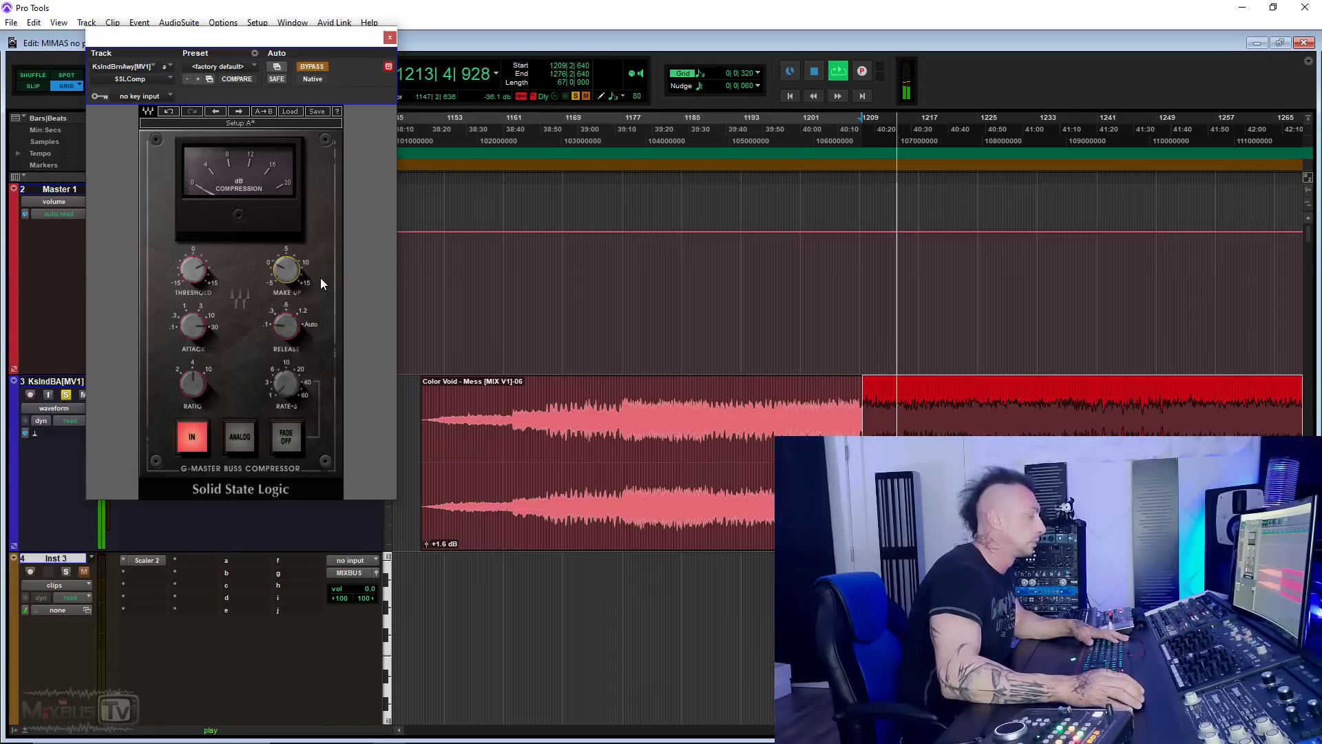
# Go to the Photo MIX clip for the TDR Kotelnikov demonstration, reposition the plug-in window and play the selection with the compressor bypassed.
pyautogui.hotkey('ctrl', '[')
pyautogui.hotkey('ctrl', '[')
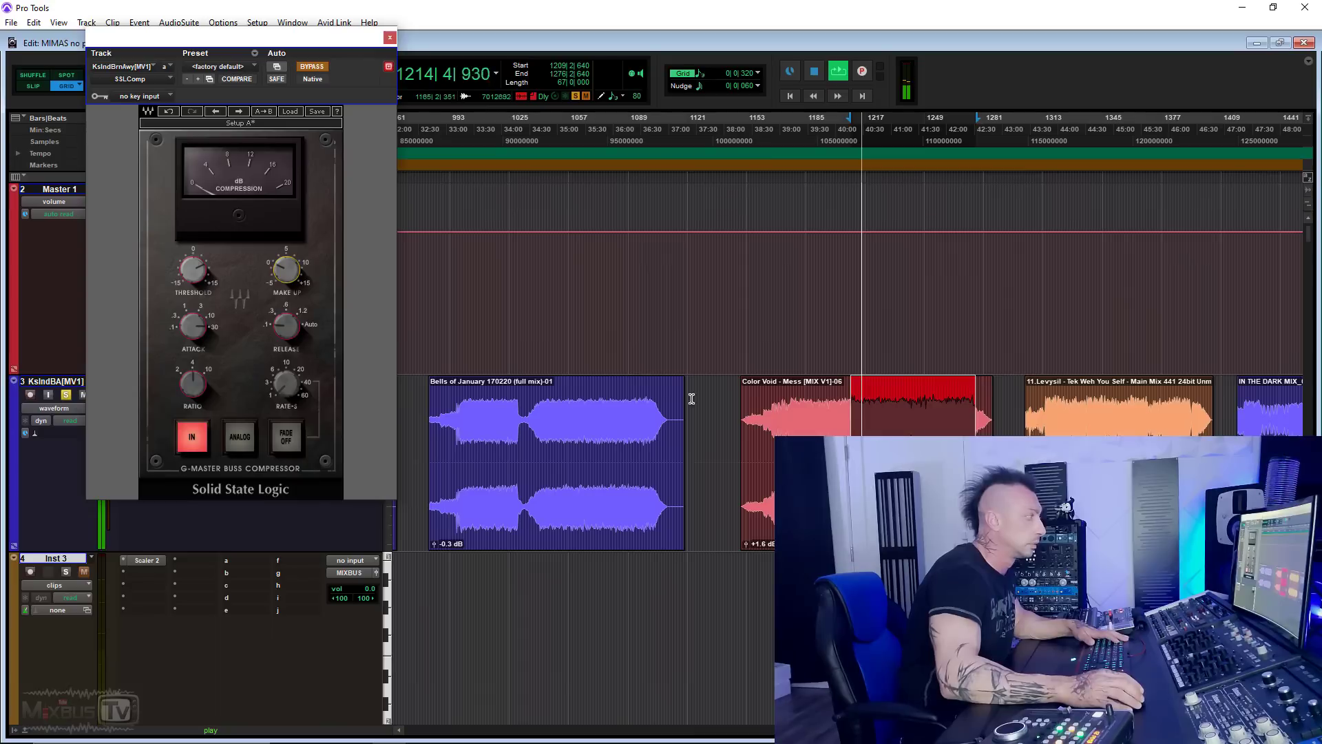
pyautogui.hscroll(3, 739, 419)
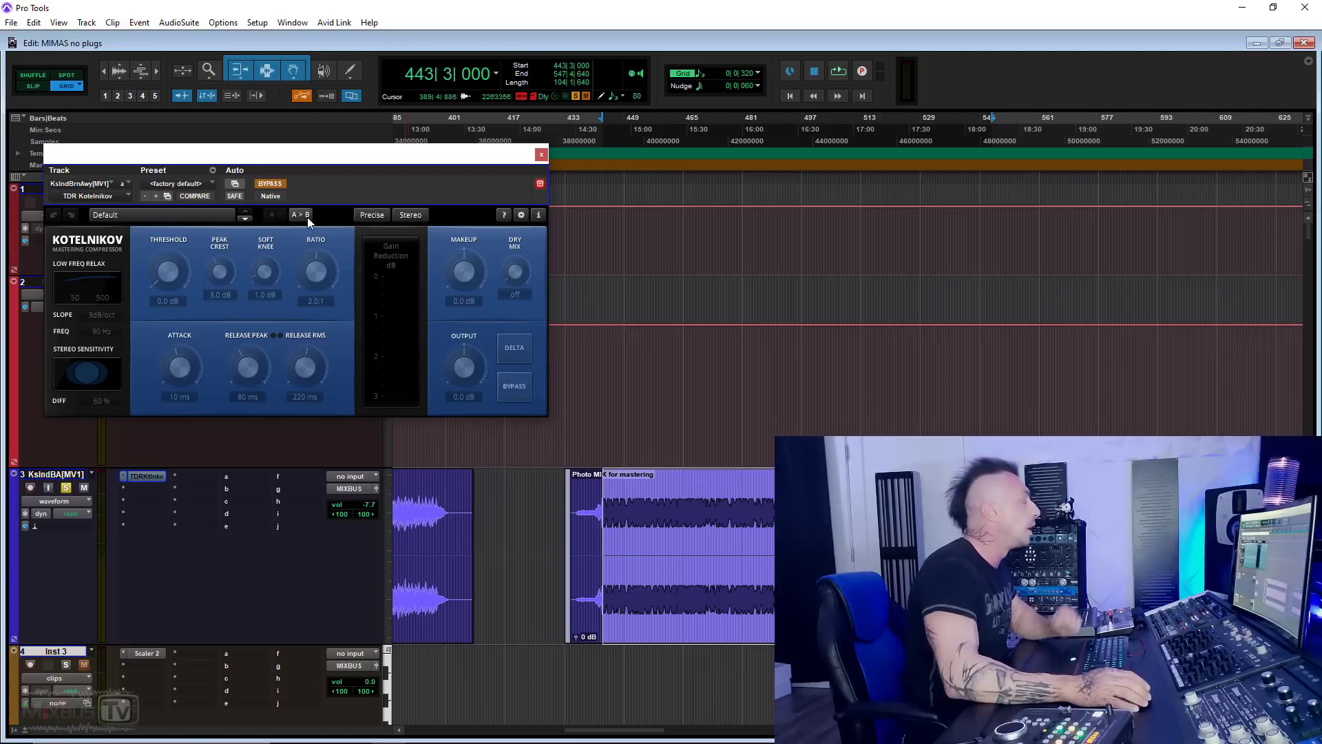
pyautogui.moveTo(340, 154); pyautogui.dragTo(332, 120)
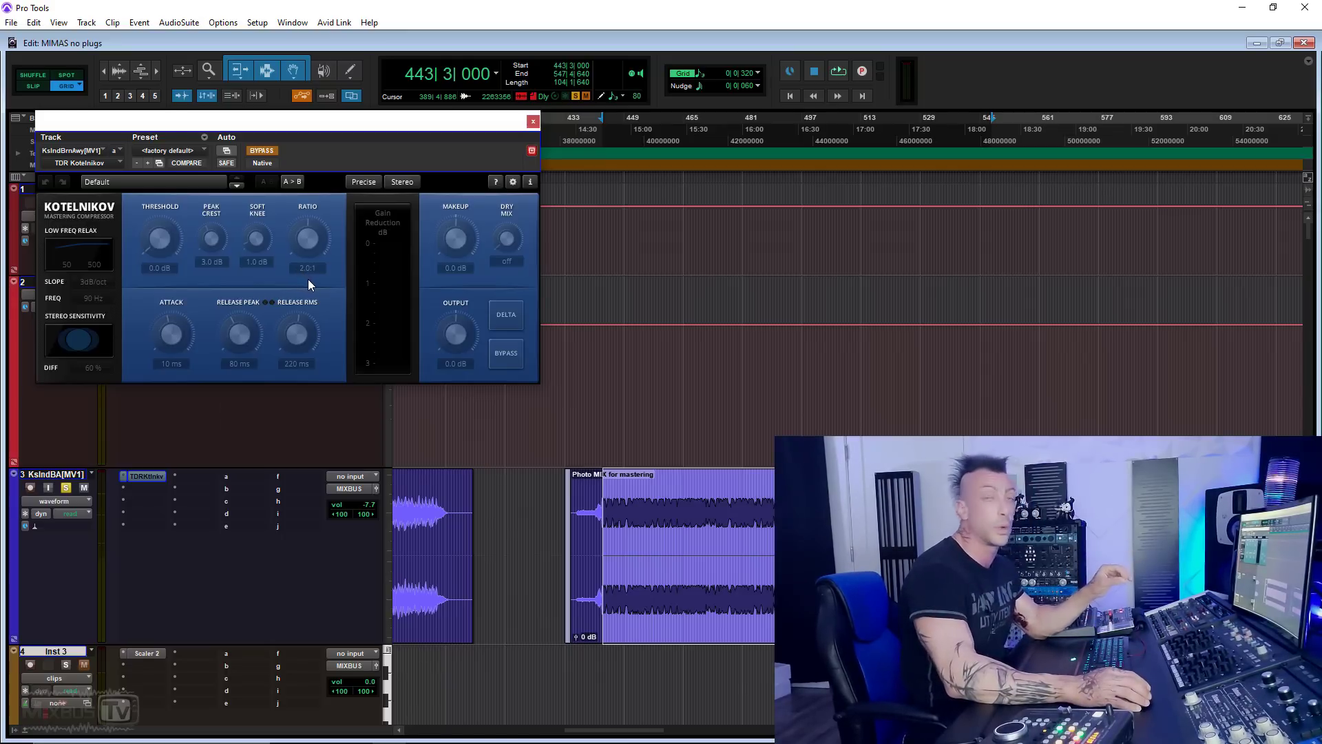
pyautogui.press('space')
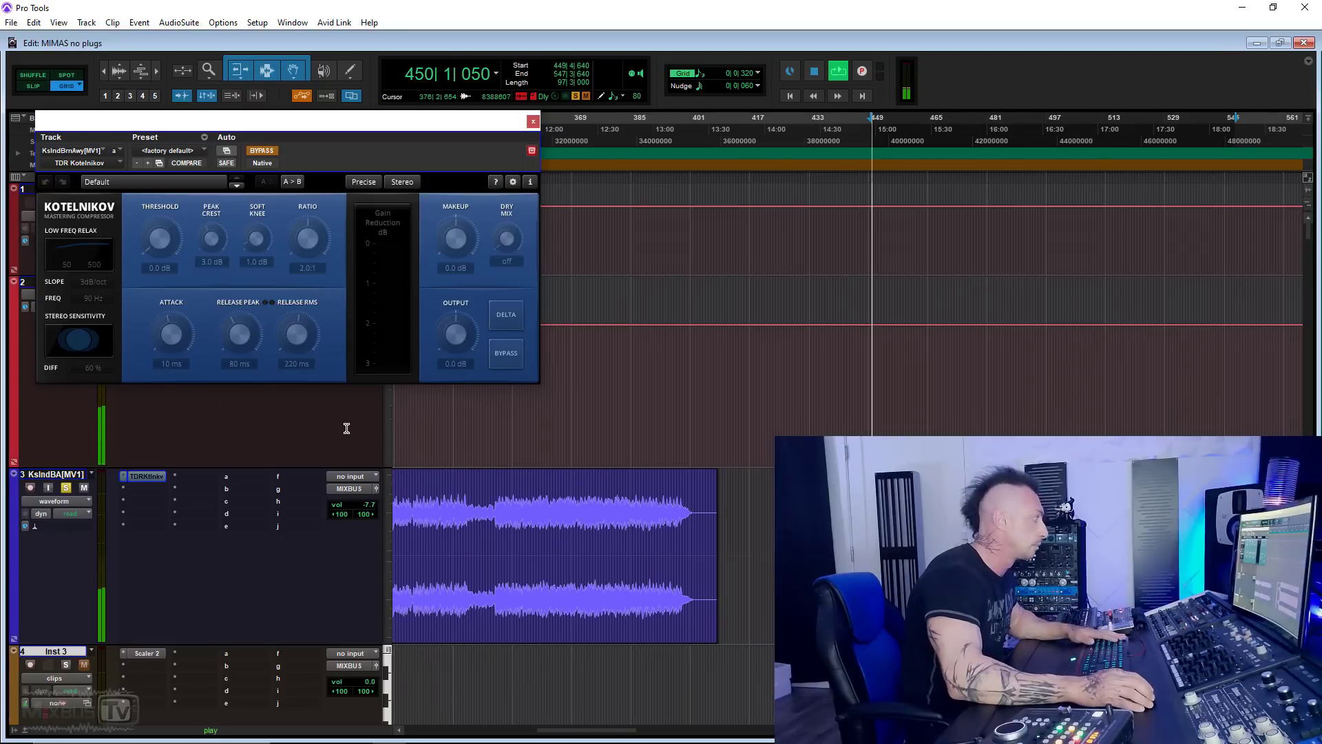
# Activate TDR Kotelnikov and set Low Freq Relax to 6 dB/Oct at 125 Hz, threshold -20.8 dB, peak crest 4.5 dB and soft knee 0.0 dB.
pyautogui.click(263, 150)
pyautogui.click(80, 276)
pyautogui.moveTo(78, 263); pyautogui.dragTo(211, 233)
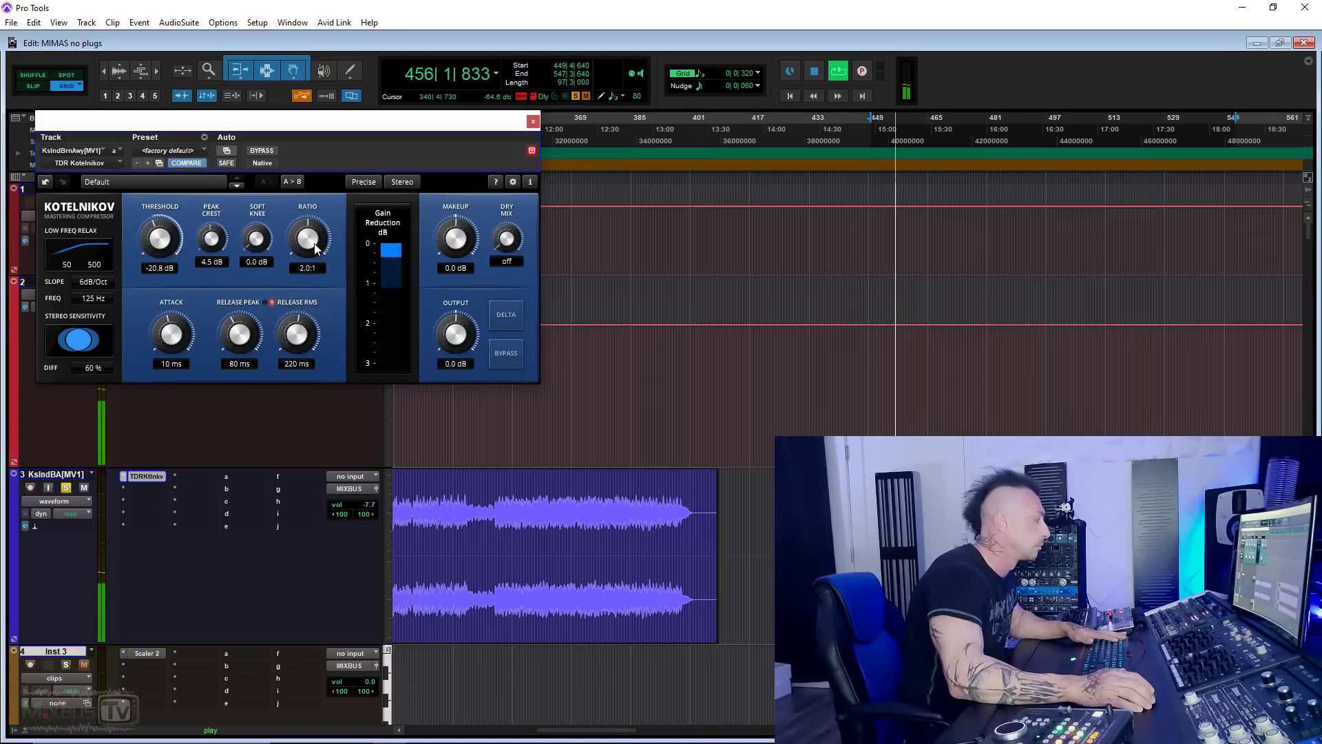
# Set Kotelnikov's attack to 41 ms, threshold to -26.5 dB, peak release to 95 ms, RMS release to 196 ms and peak crest to 0.3 dB.
pyautogui.moveTo(183, 335); pyautogui.dragTo(182, 314)
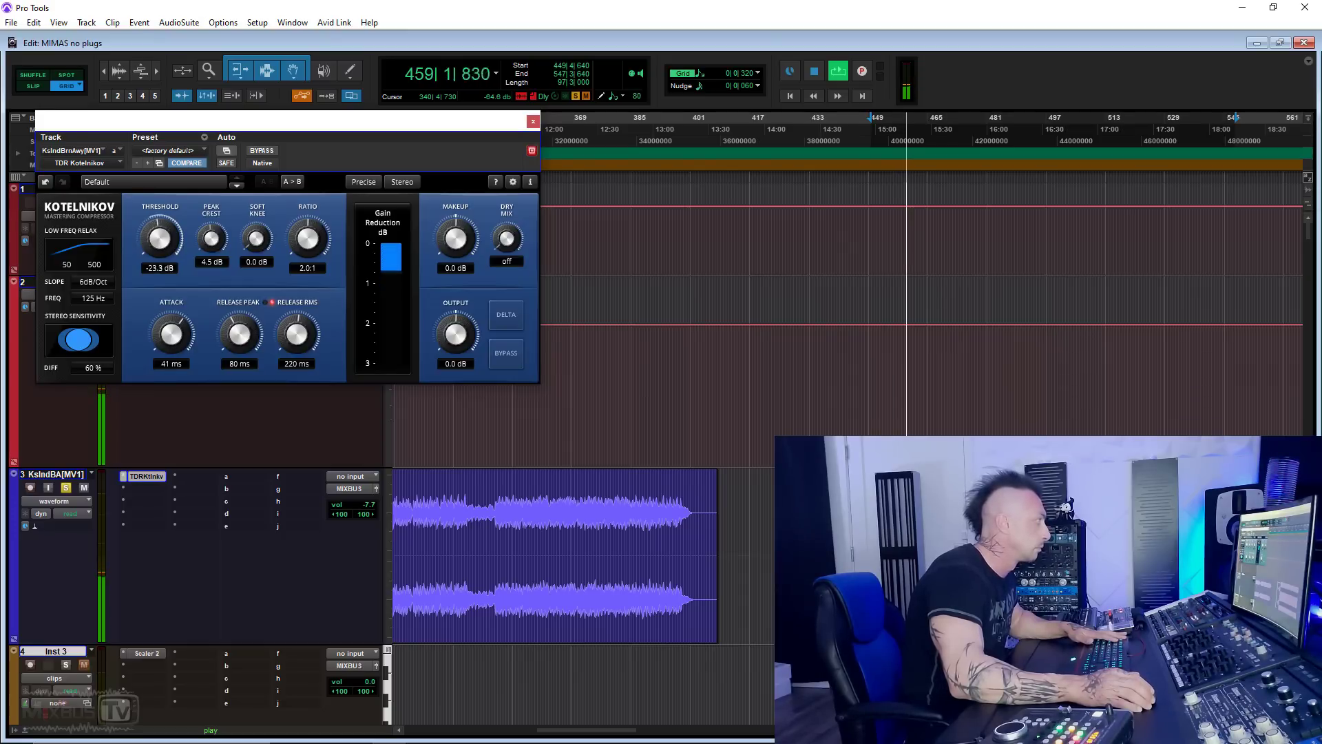
pyautogui.moveTo(159, 239); pyautogui.dragTo(159, 249)
pyautogui.moveTo(239, 325)
pyautogui.mouseDown()
pyautogui.moveTo(296, 341)
pyautogui.moveTo(239, 328)
pyautogui.mouseUp()
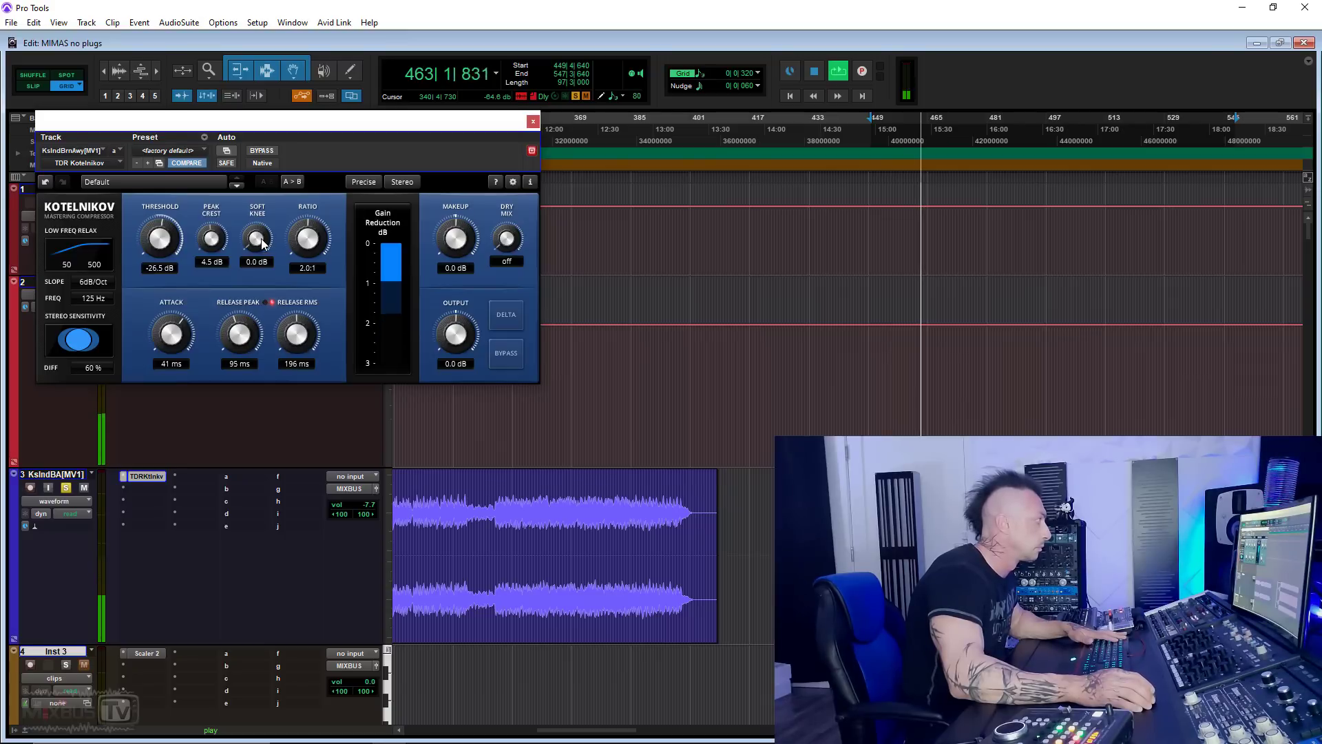
pyautogui.moveTo(212, 239); pyautogui.dragTo(211, 265)
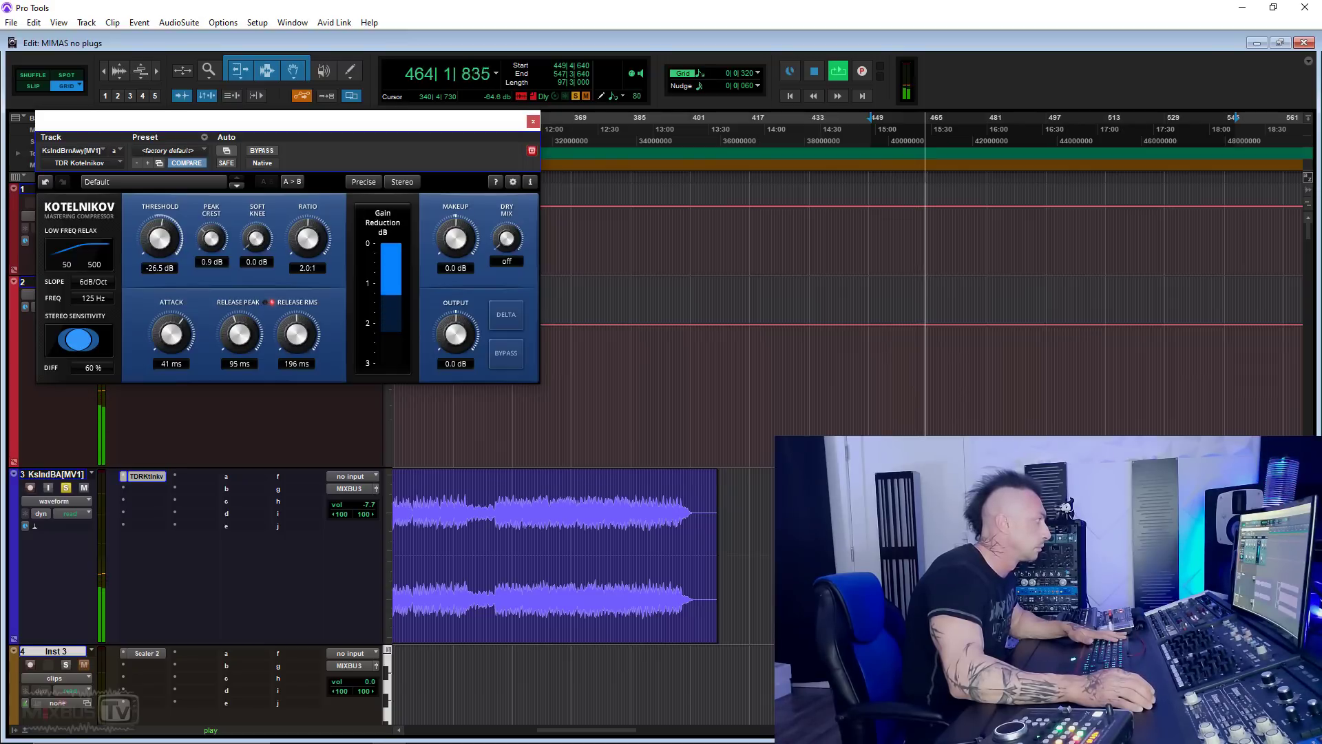
# Raise Kotelnikov's makeup gain to 1.9 dB while comparing its level with the bypassed signal.
pyautogui.moveTo(473, 248); pyautogui.dragTo(473, 240)
pyautogui.click(260, 150)
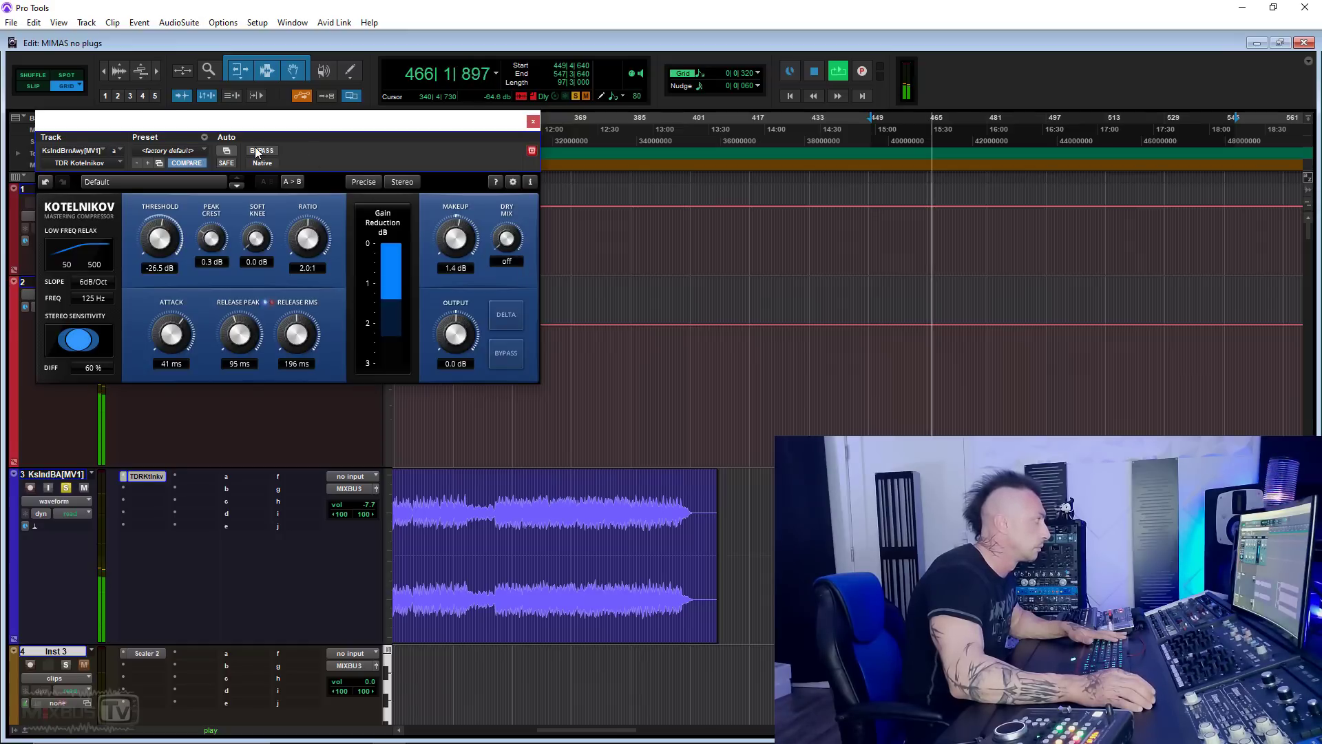
pyautogui.click(261, 150)
pyautogui.moveTo(455, 238); pyautogui.dragTo(455, 232)
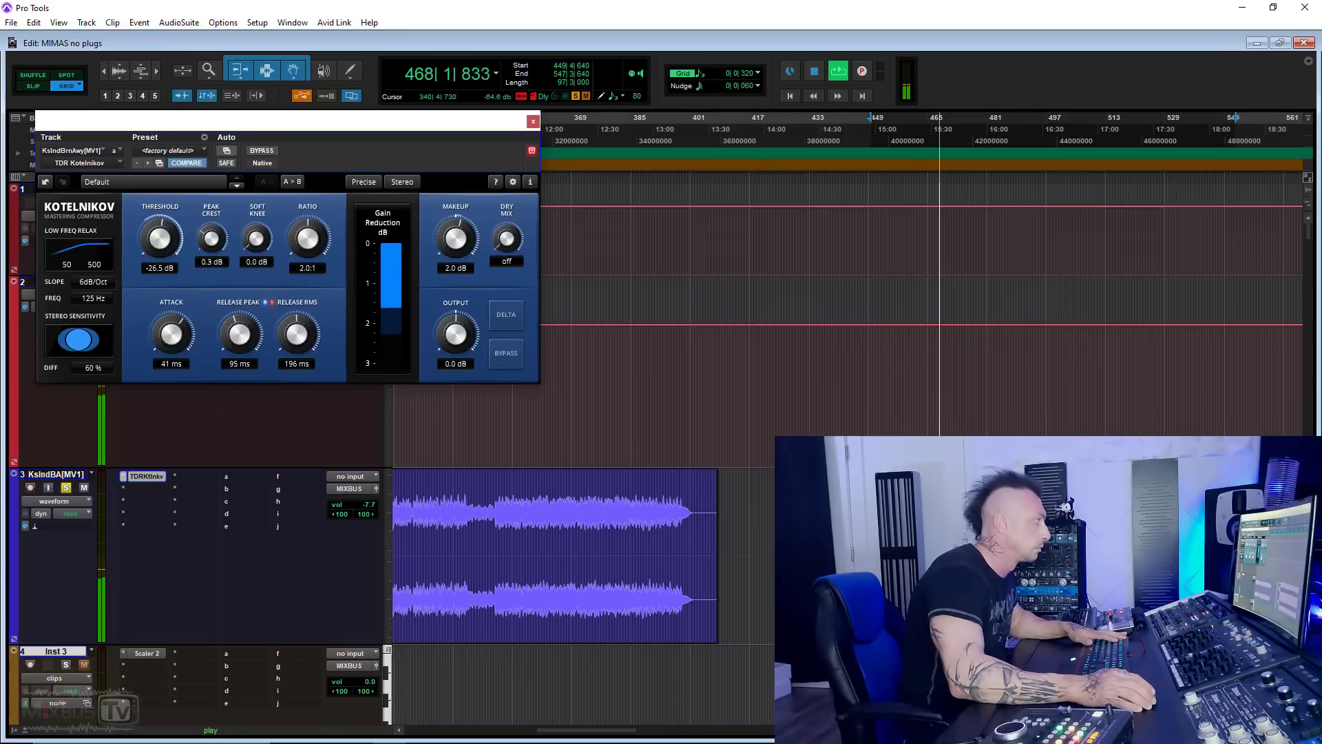
pyautogui.click(259, 150)
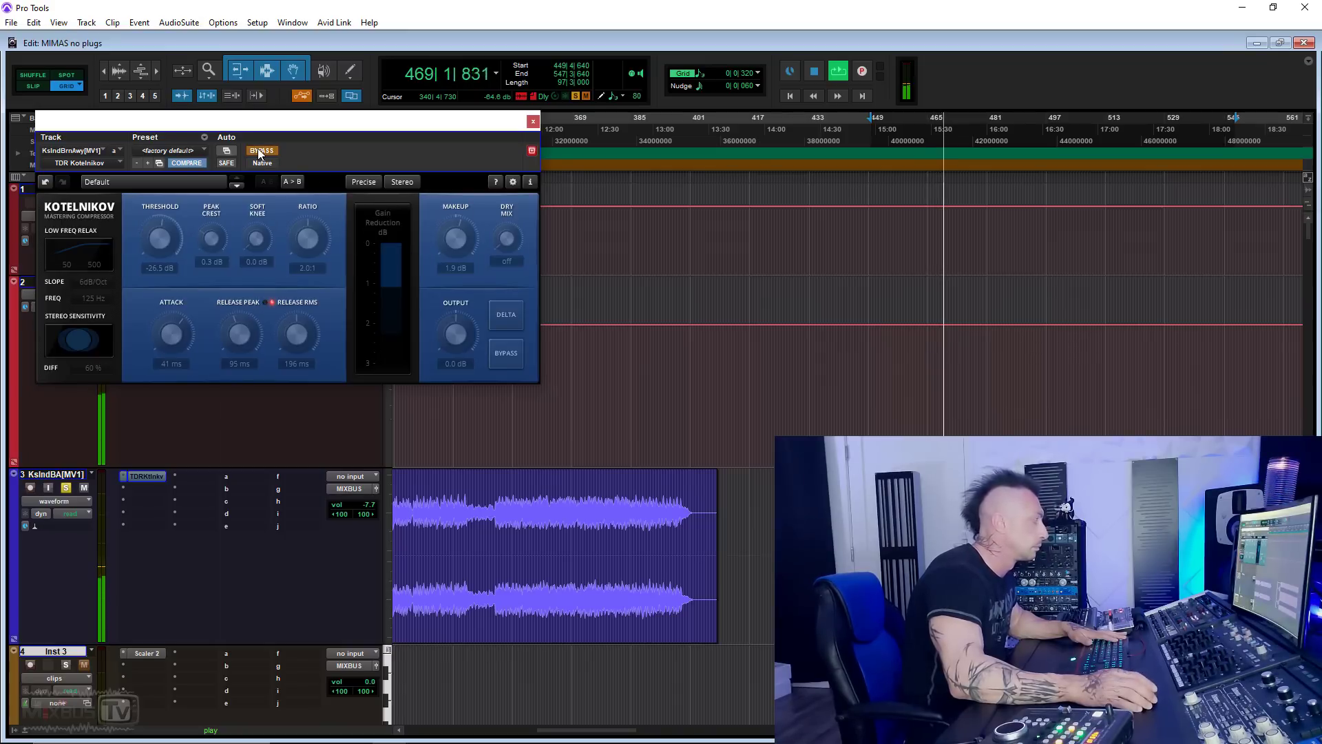
pyautogui.click(259, 150)
# Set Kotelnikov's stereo sensitivity difference to 100 % and threshold to -25.3 dB, checking each change against bypass.
pyautogui.moveTo(84, 342); pyautogui.dragTo(108, 263)
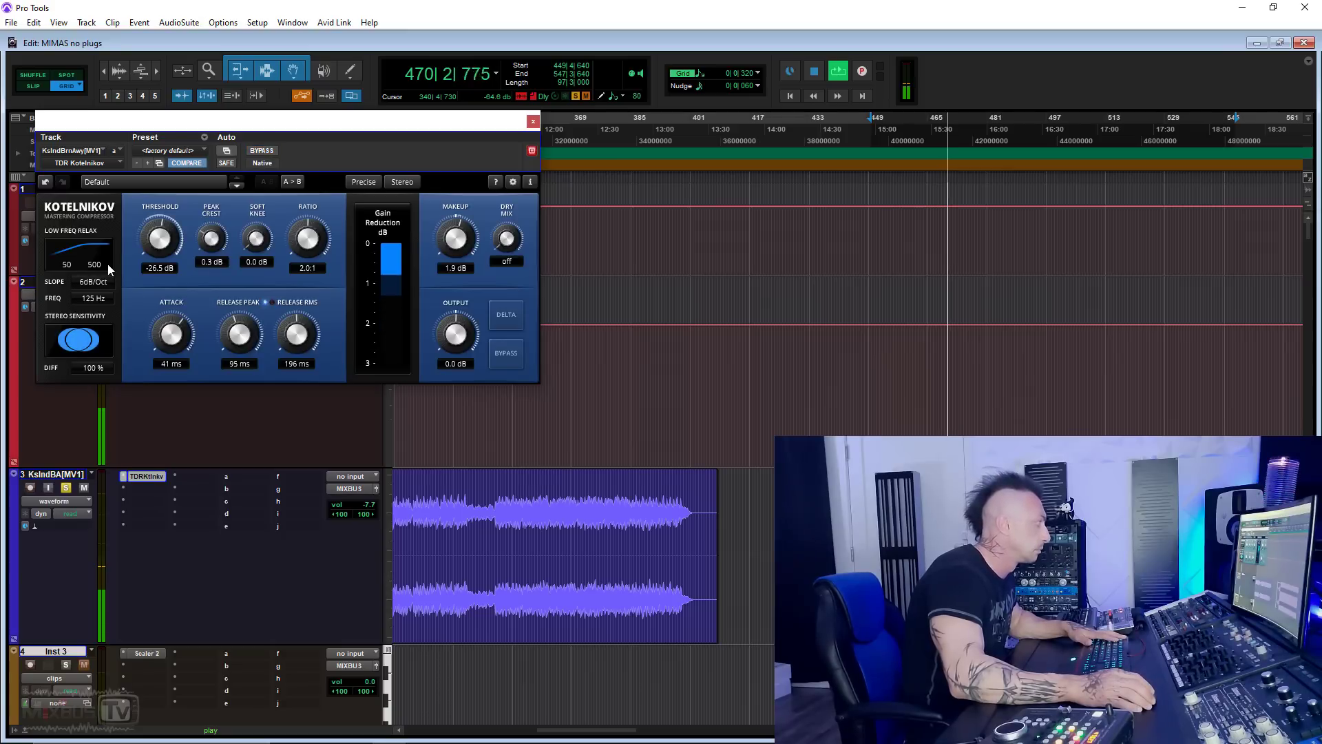
pyautogui.click(260, 151)
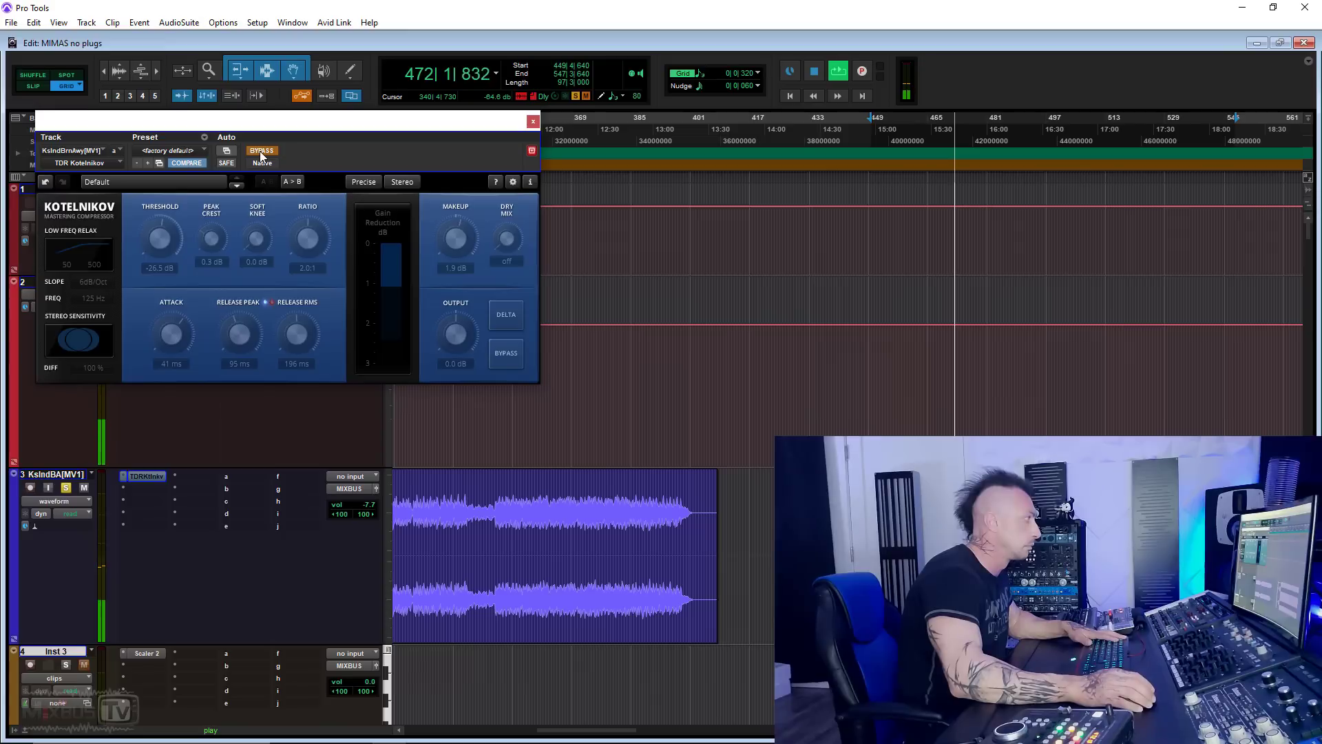
pyautogui.click(259, 150)
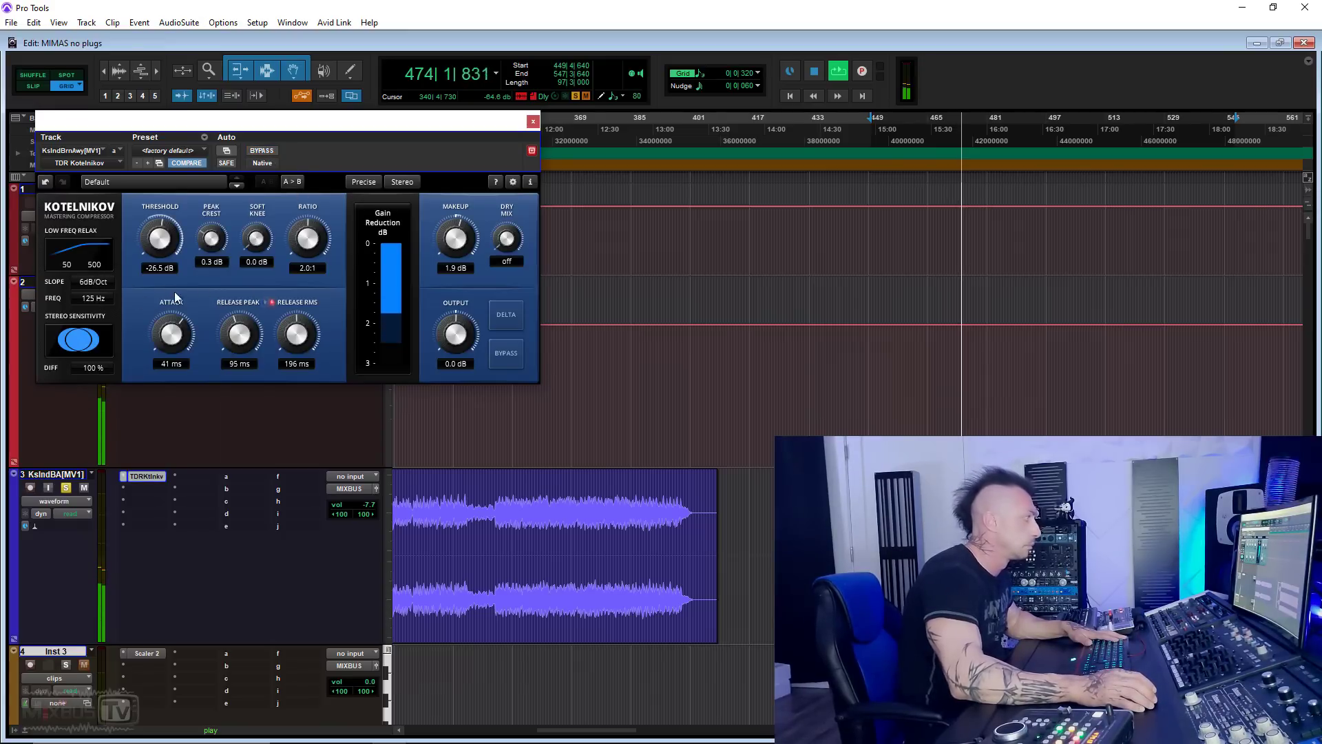
pyautogui.moveTo(173, 242); pyautogui.dragTo(174, 234)
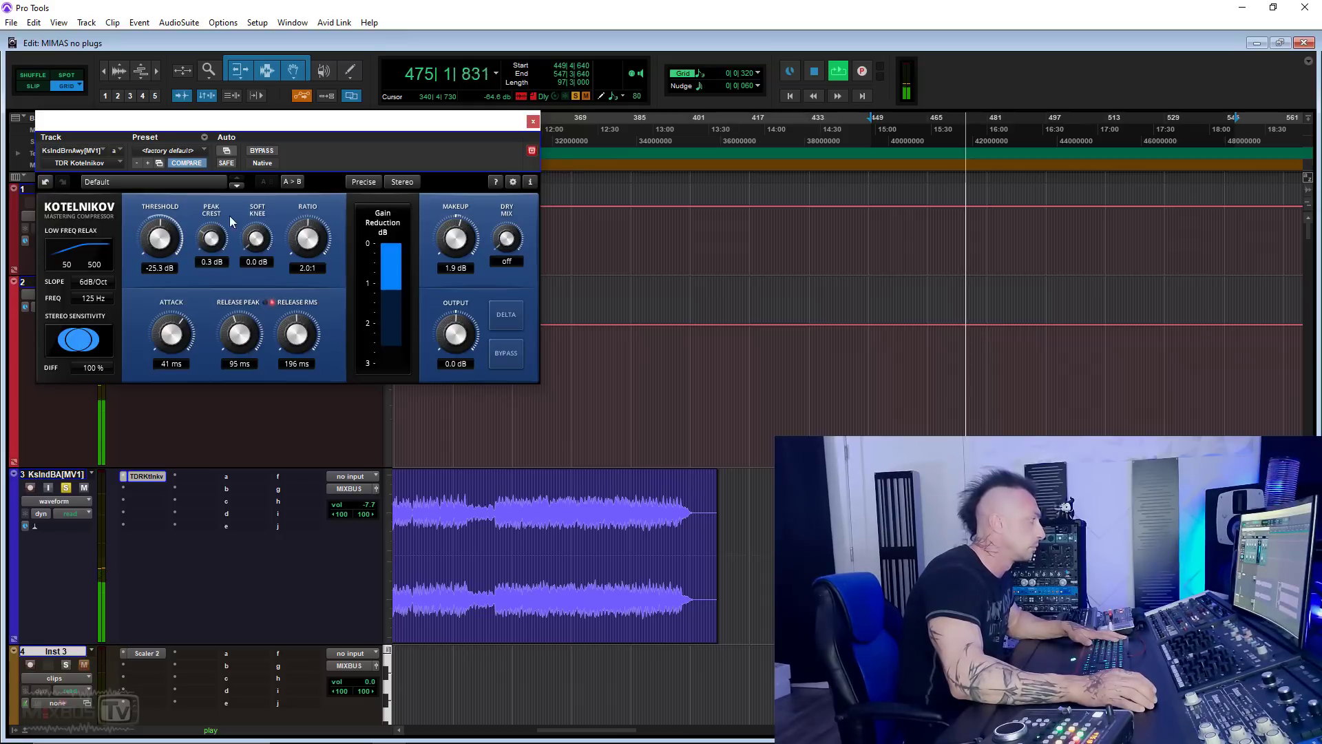
pyautogui.click(259, 151)
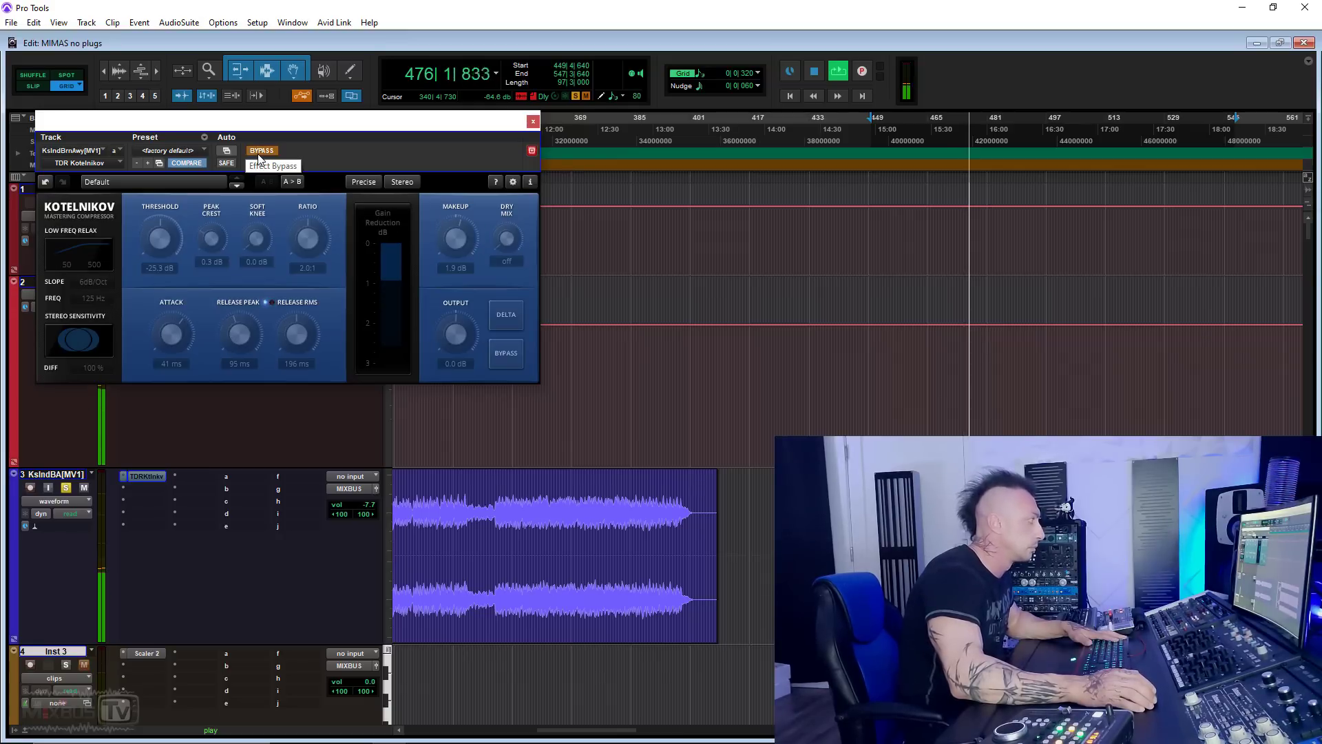
# Re-enable Kotelnikov and audition lower and higher peak crest settings during playback, ending at 0.9 dB.
pyautogui.click(261, 152)
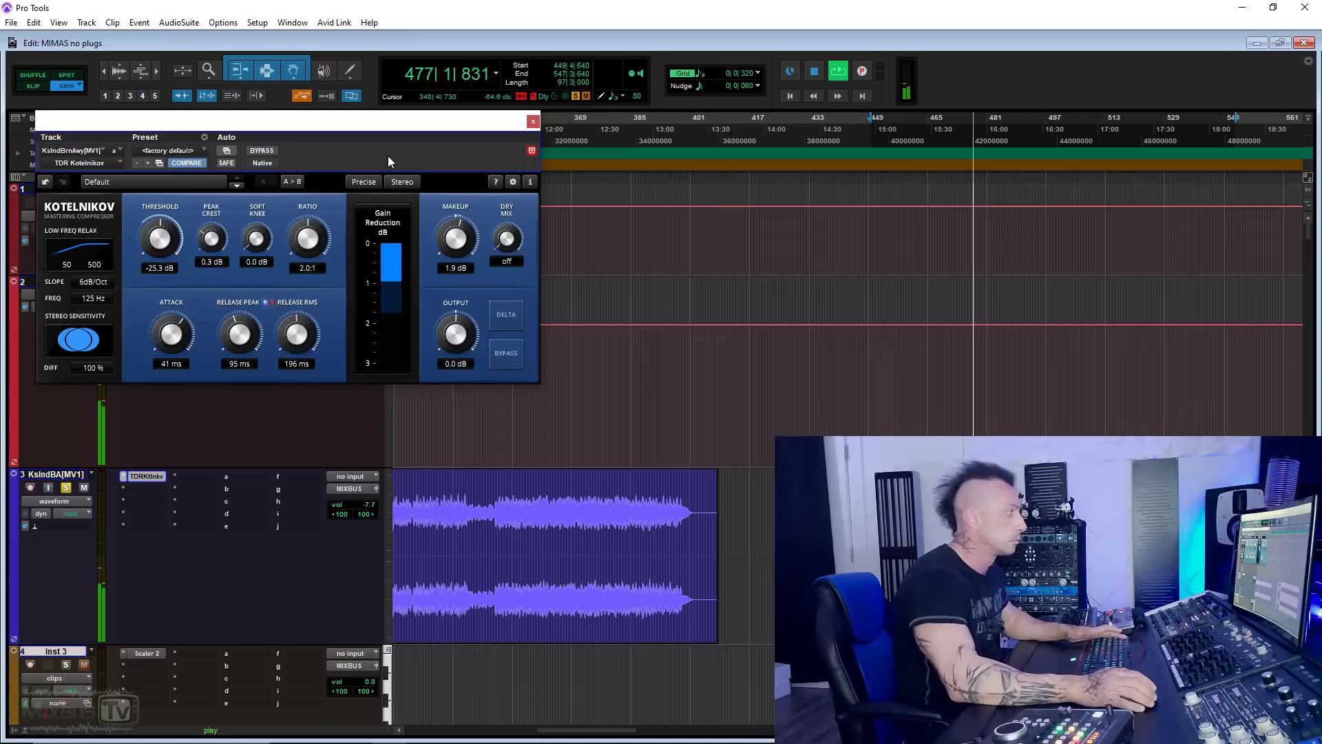
pyautogui.press('space')
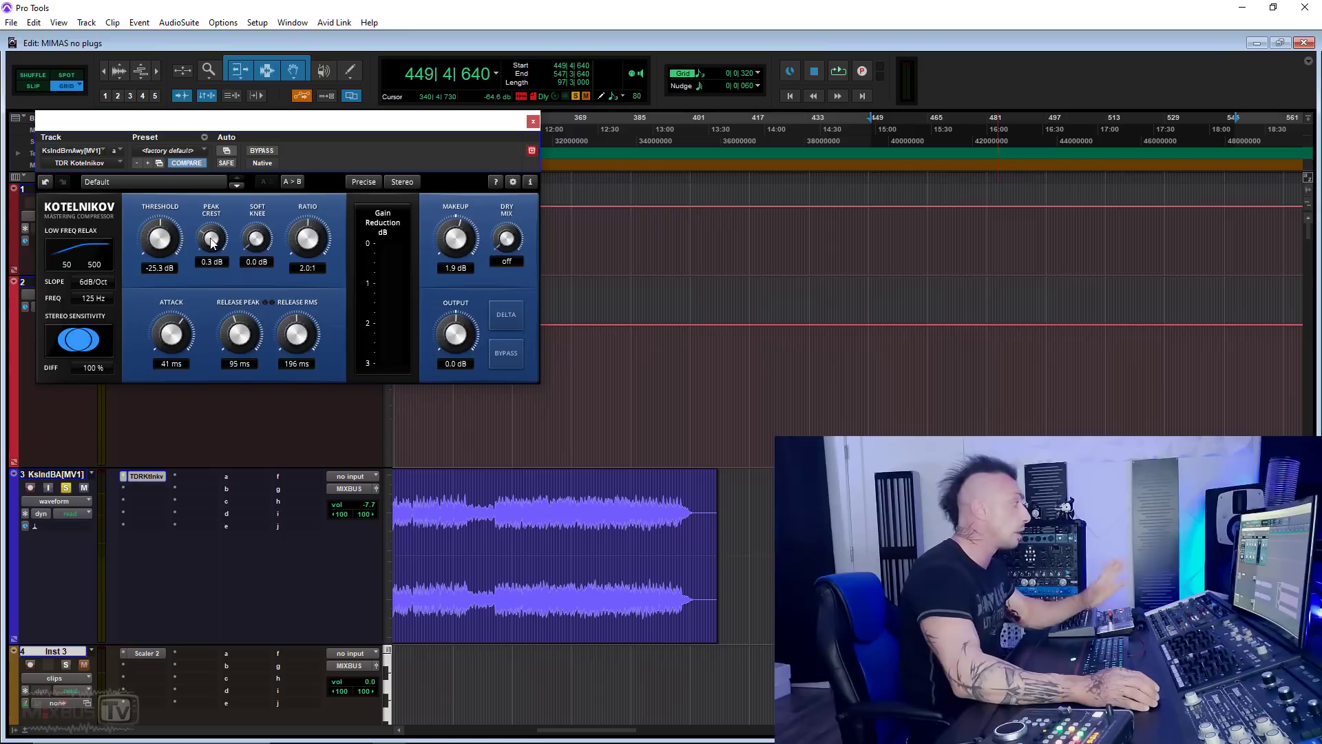
pyautogui.press('space')
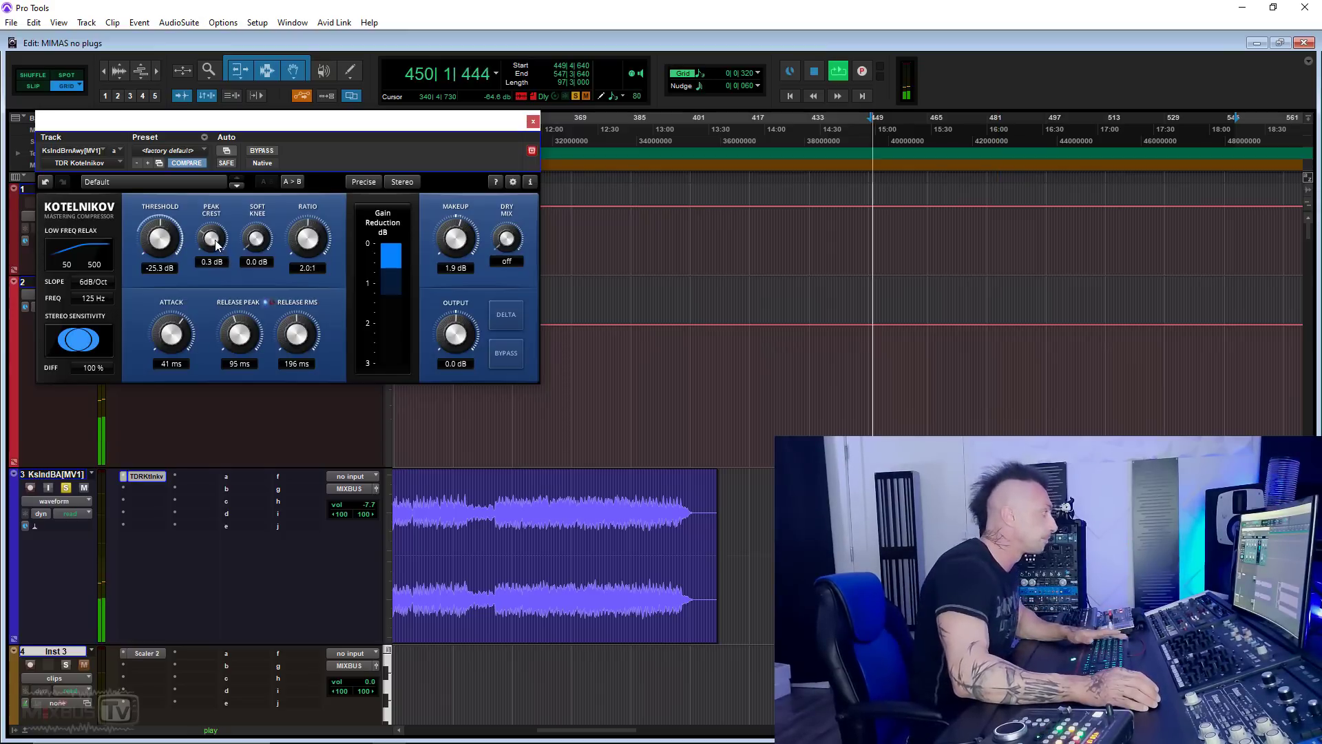
pyautogui.moveTo(216, 244); pyautogui.dragTo(214, 268)
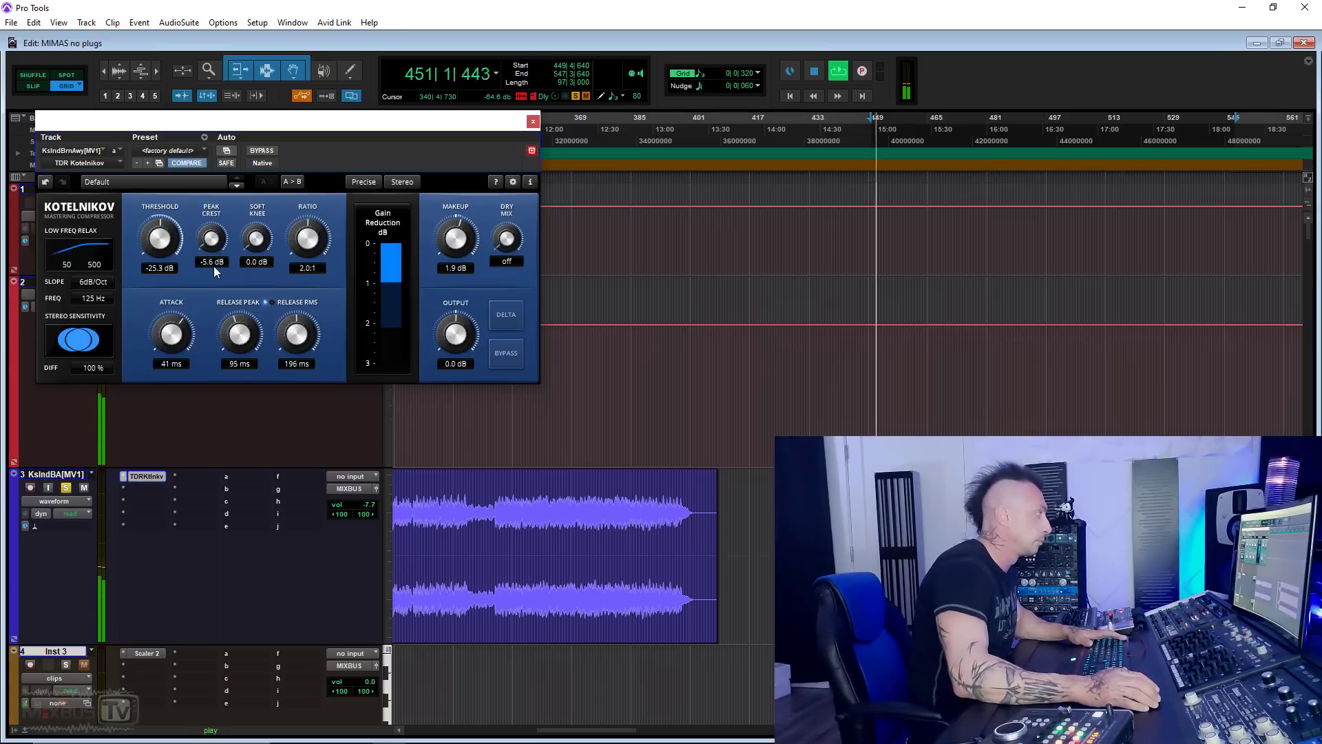
pyautogui.moveTo(212, 238)
pyautogui.mouseDown()
pyautogui.moveTo(212, 200)
pyautogui.moveTo(211, 226)
pyautogui.mouseUp()
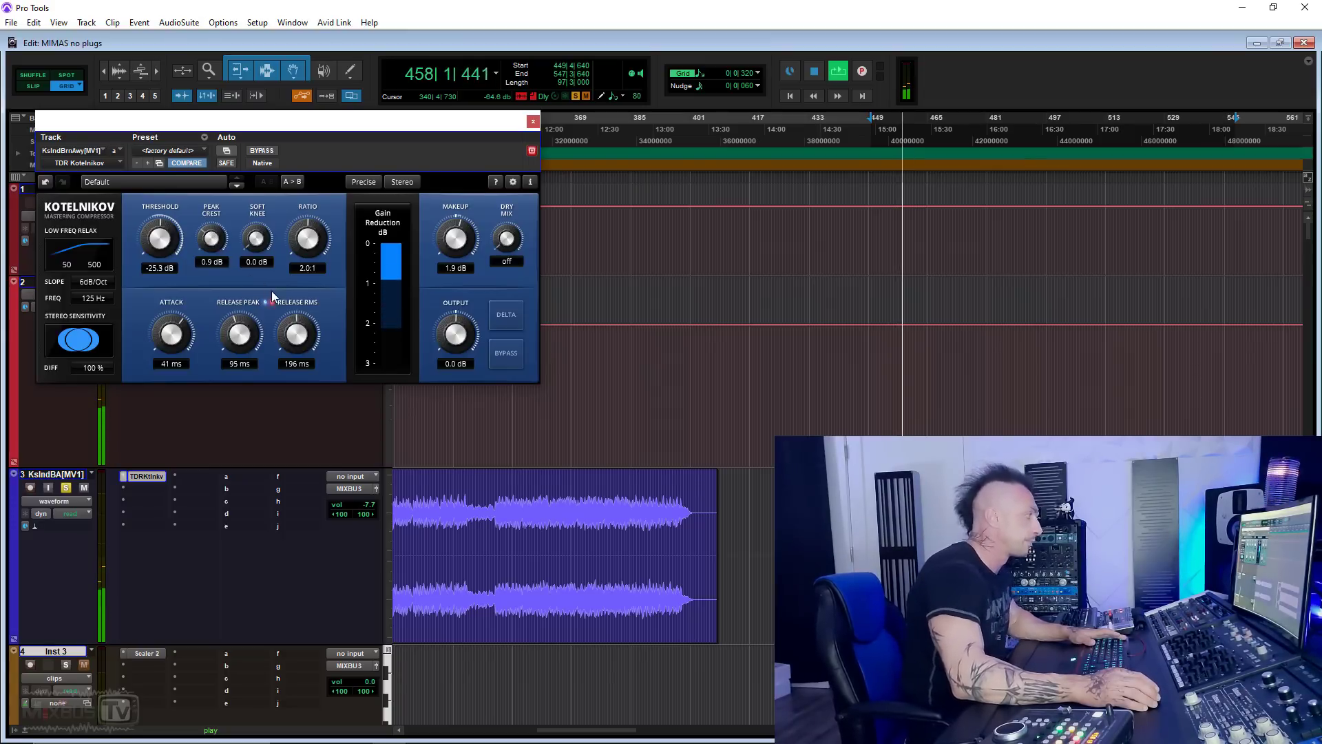
pyautogui.press('space')
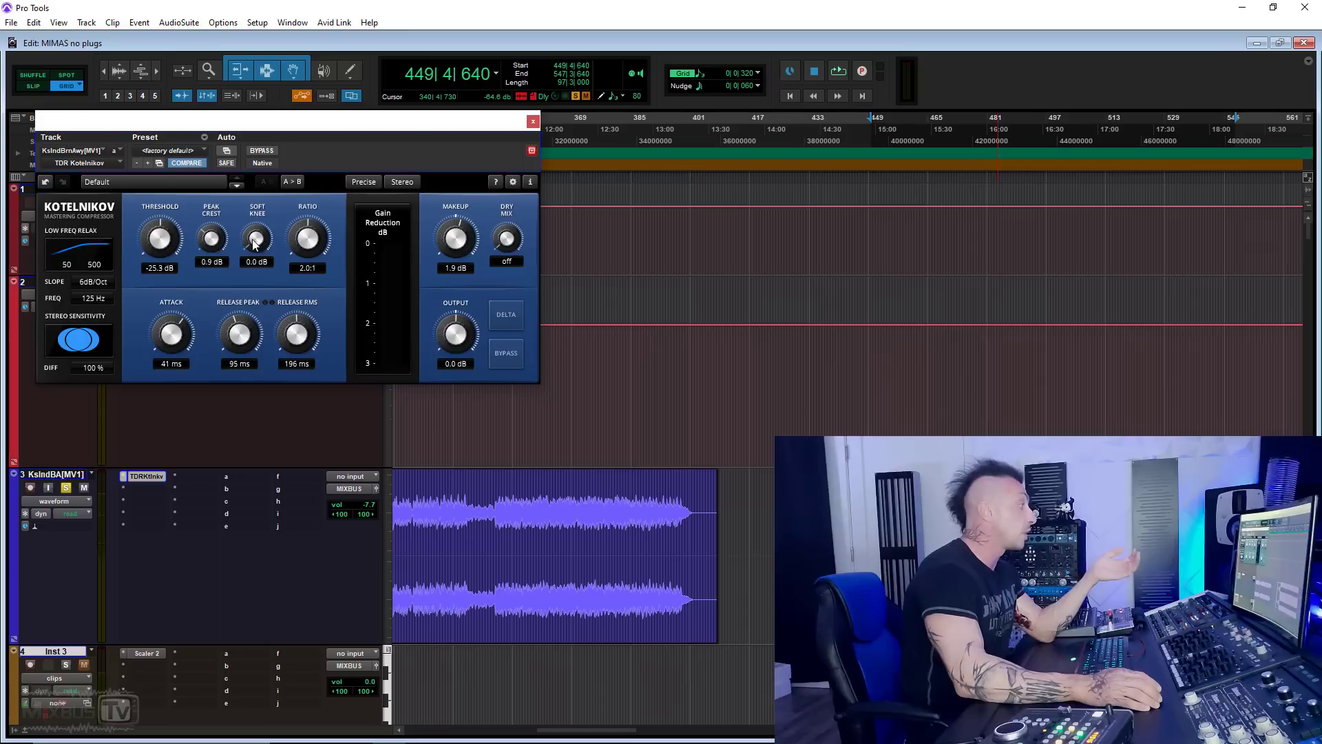
# Set Kotelnikov's stereo sensitivity difference to 0 % and its Low Freq Relax slope to 12 dB/Oct.
pyautogui.moveTo(115, 337); pyautogui.dragTo(154, 524)
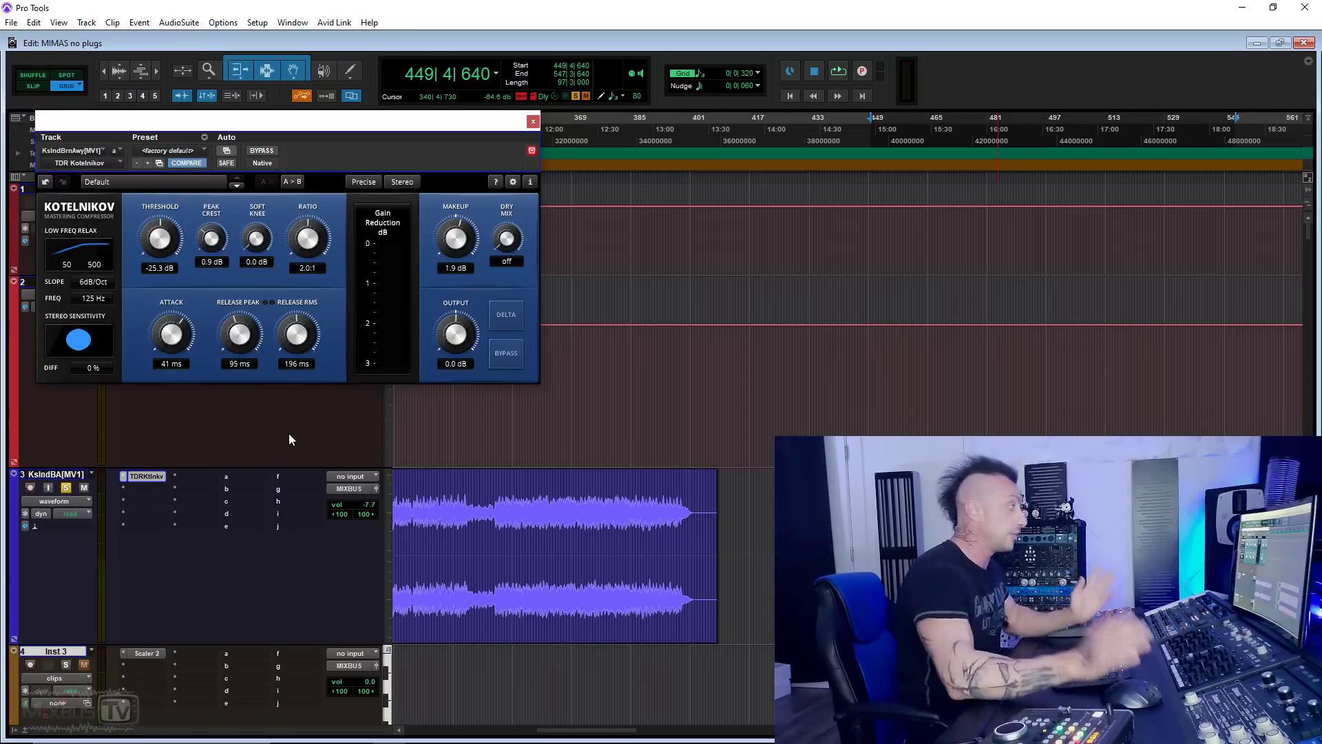
pyautogui.click(93, 283)
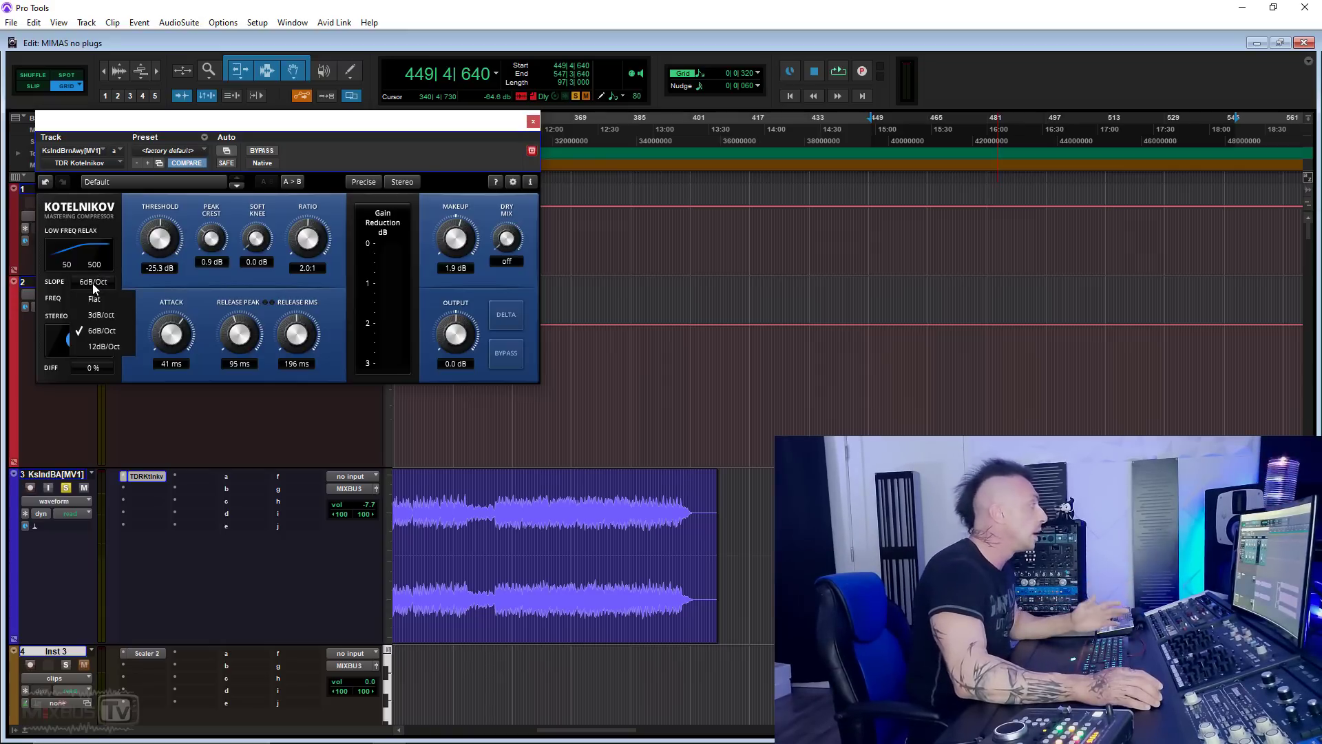
pyautogui.click(103, 347)
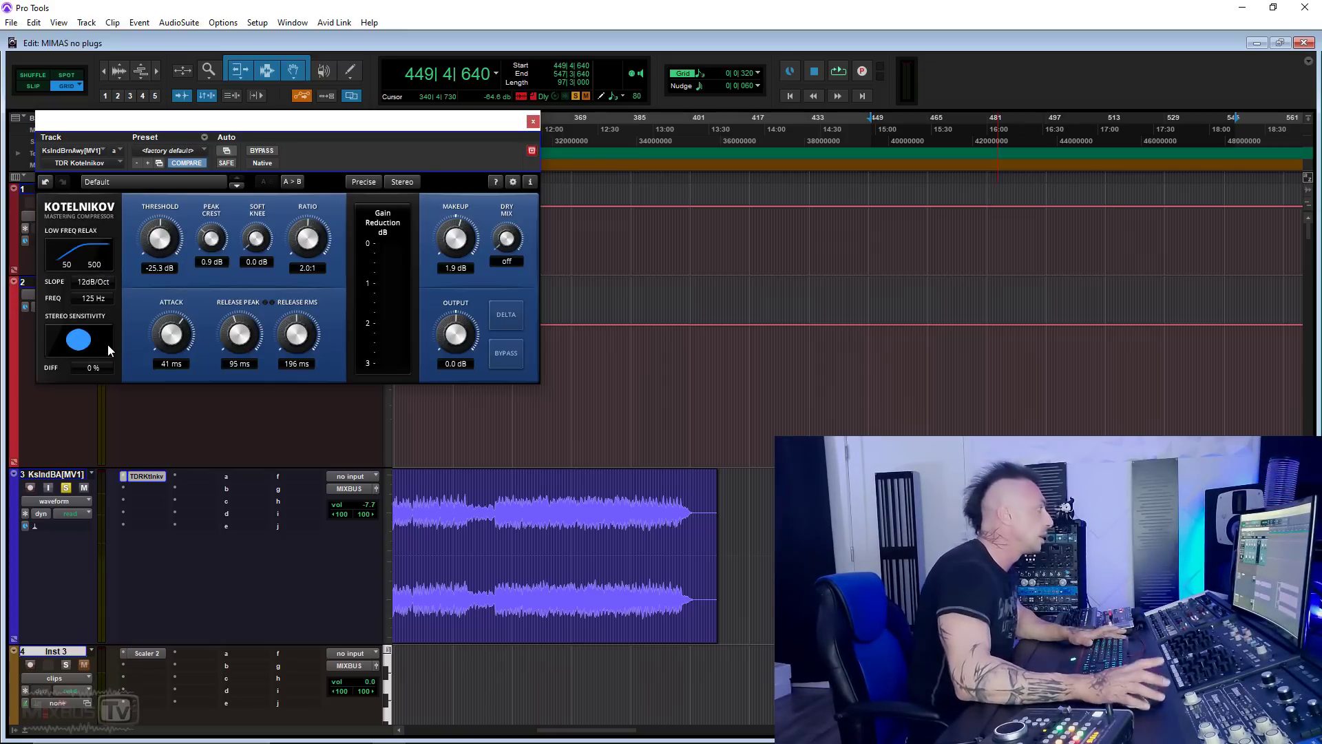
# Play the mix, set Kotelnikov's stereo sensitivity difference to 50 % and compare the result with bypass.
pyautogui.press('space')
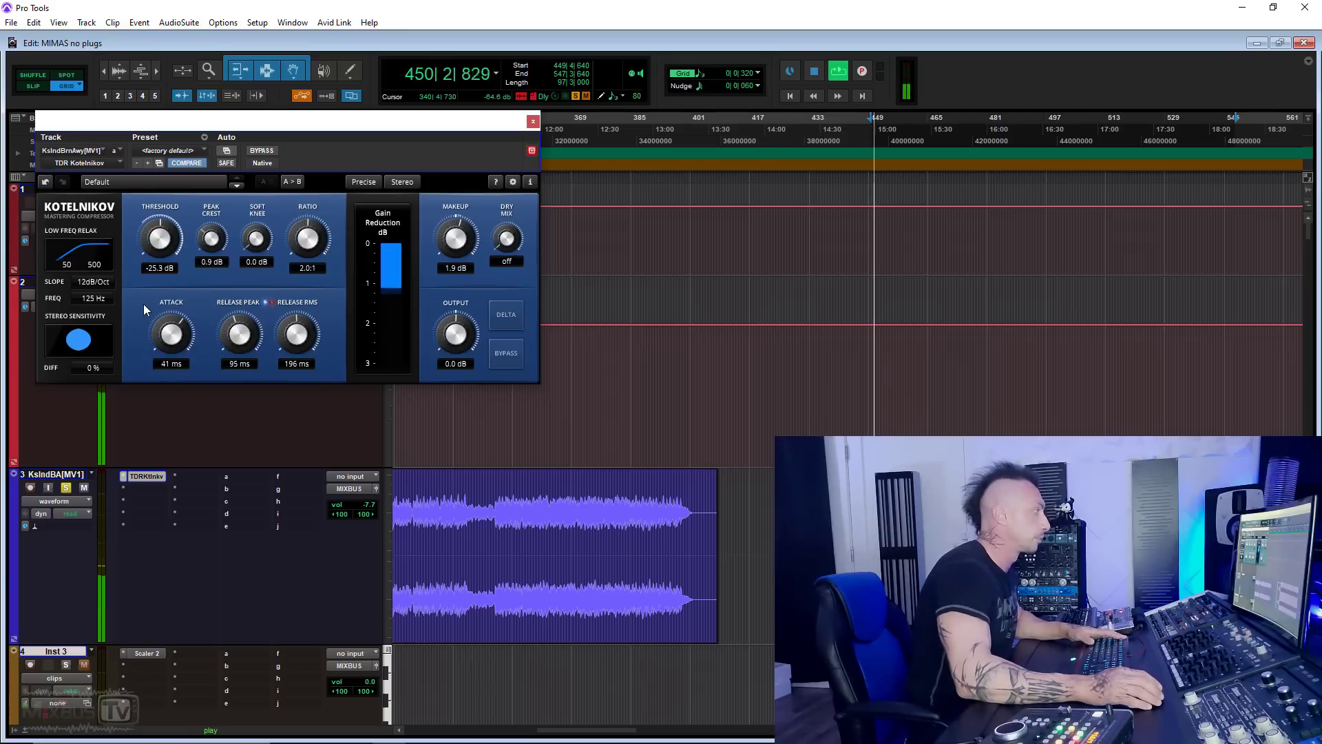
pyautogui.moveTo(106, 328); pyautogui.dragTo(91, 273)
pyautogui.click(262, 150)
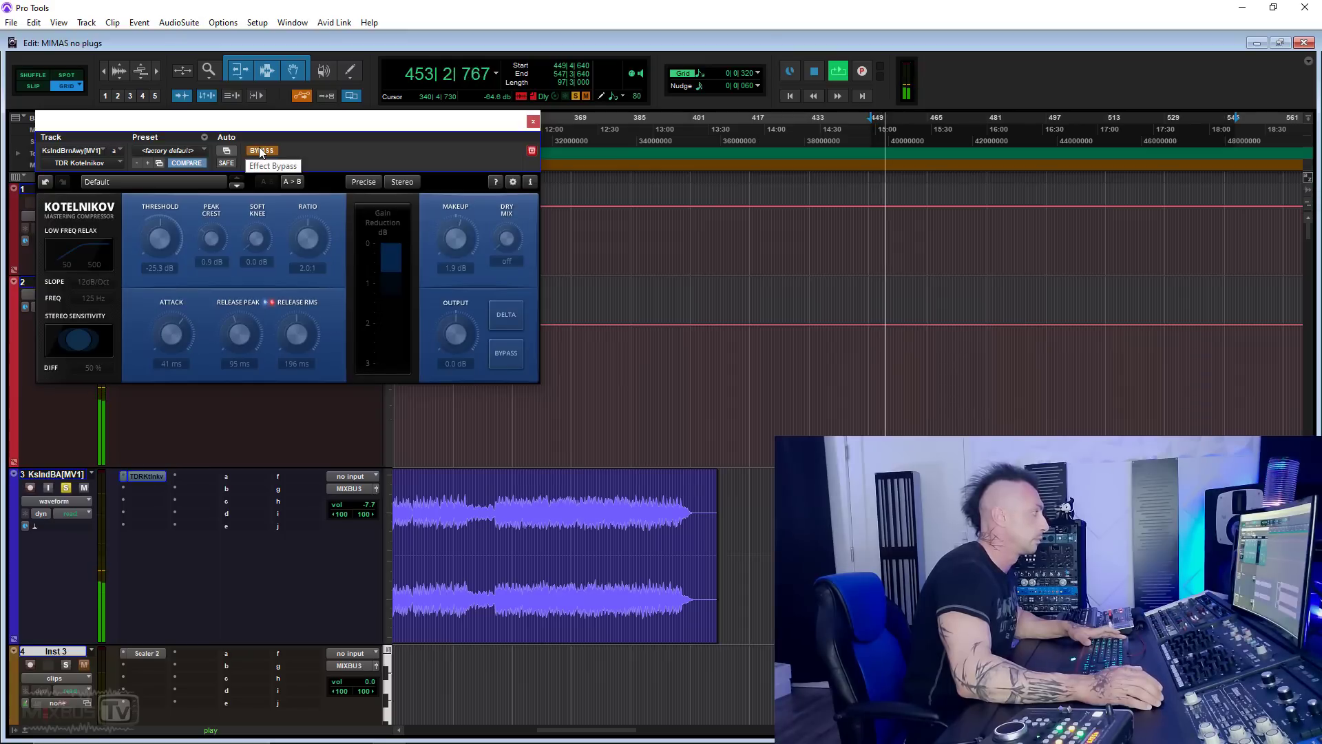
pyautogui.click(262, 151)
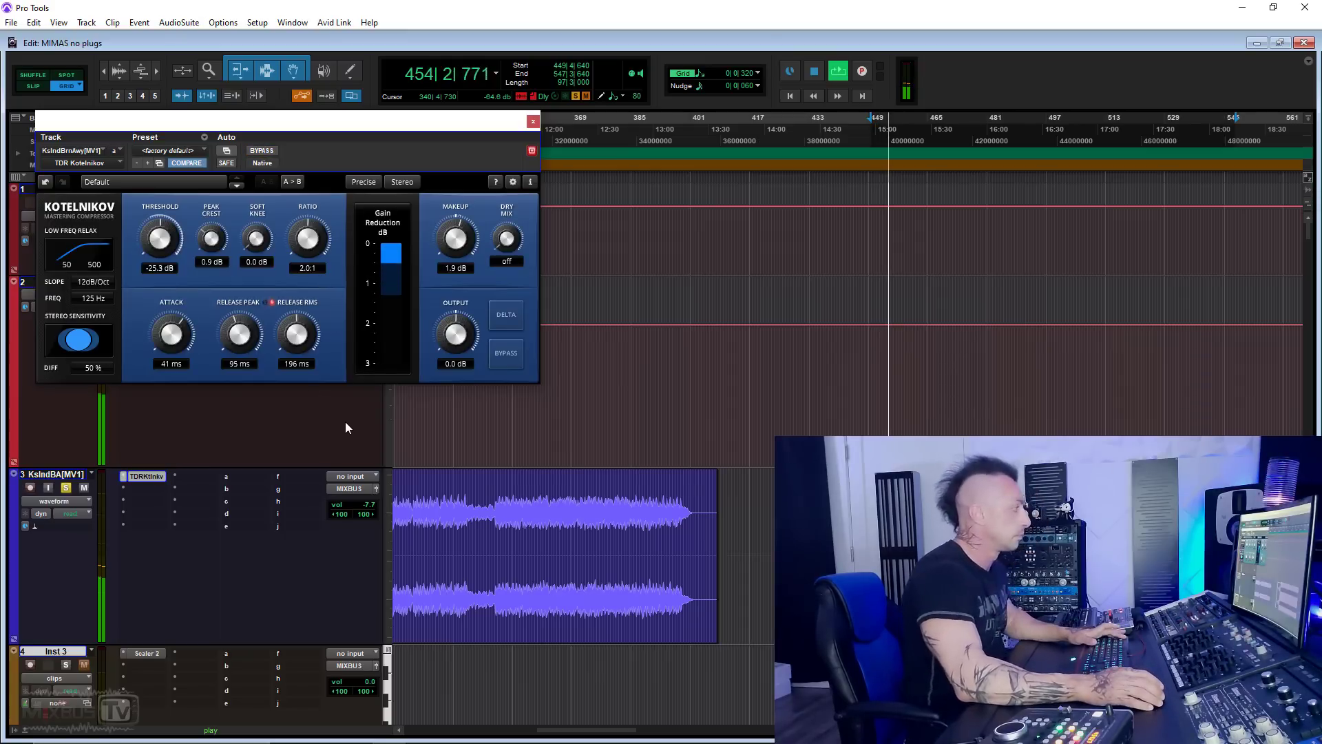
pyautogui.press('space')
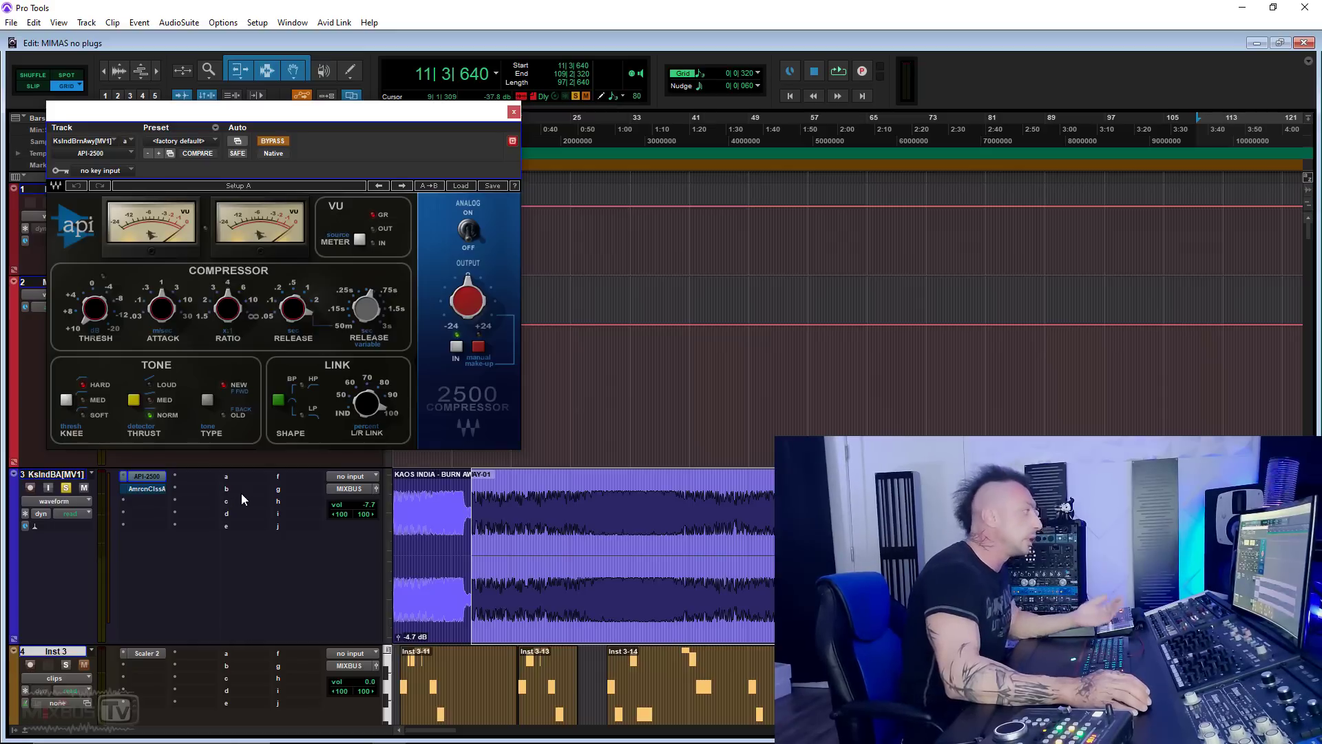
# Open the American Class A insert to view its interface and close it again.
pyautogui.click(154, 487)
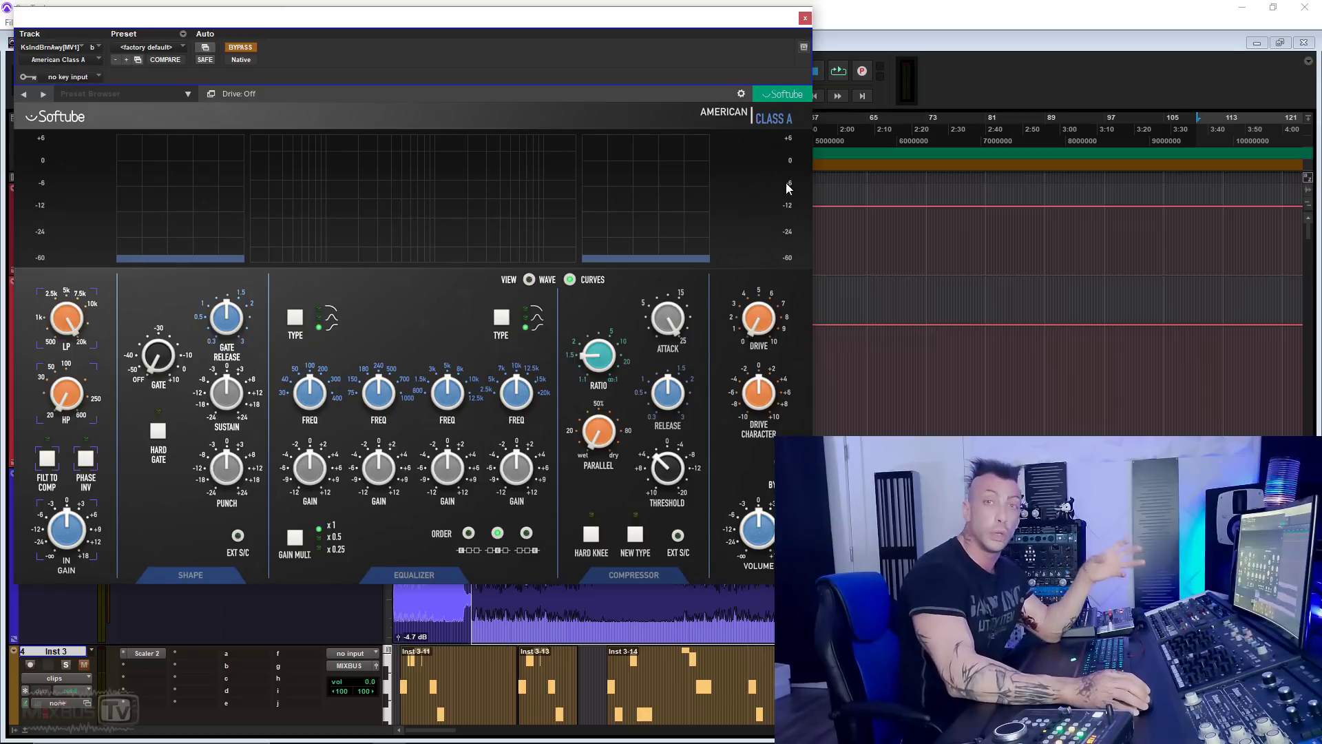
pyautogui.click(805, 18)
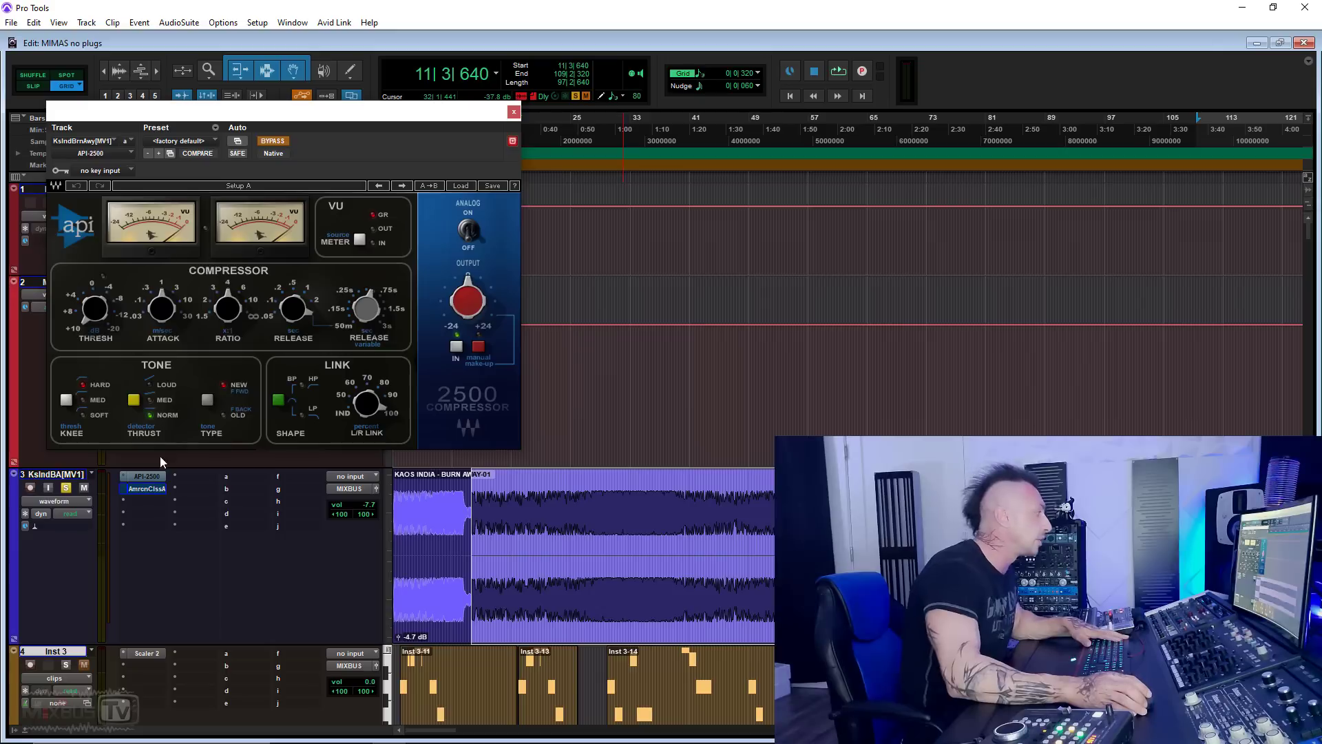
# Set the API-2500's tone type to Old, thrust to Med and L/R link to 50 %.
pyautogui.click(327, 262)
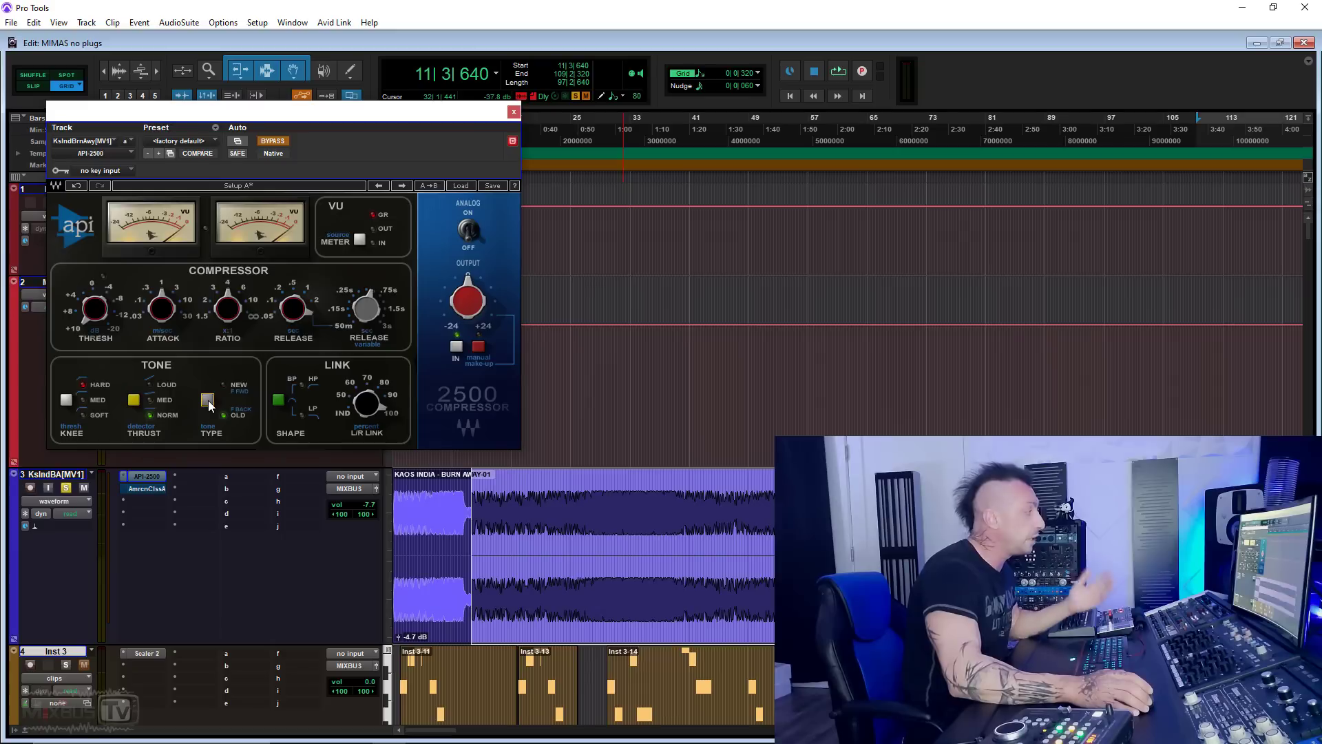
pyautogui.click(134, 401)
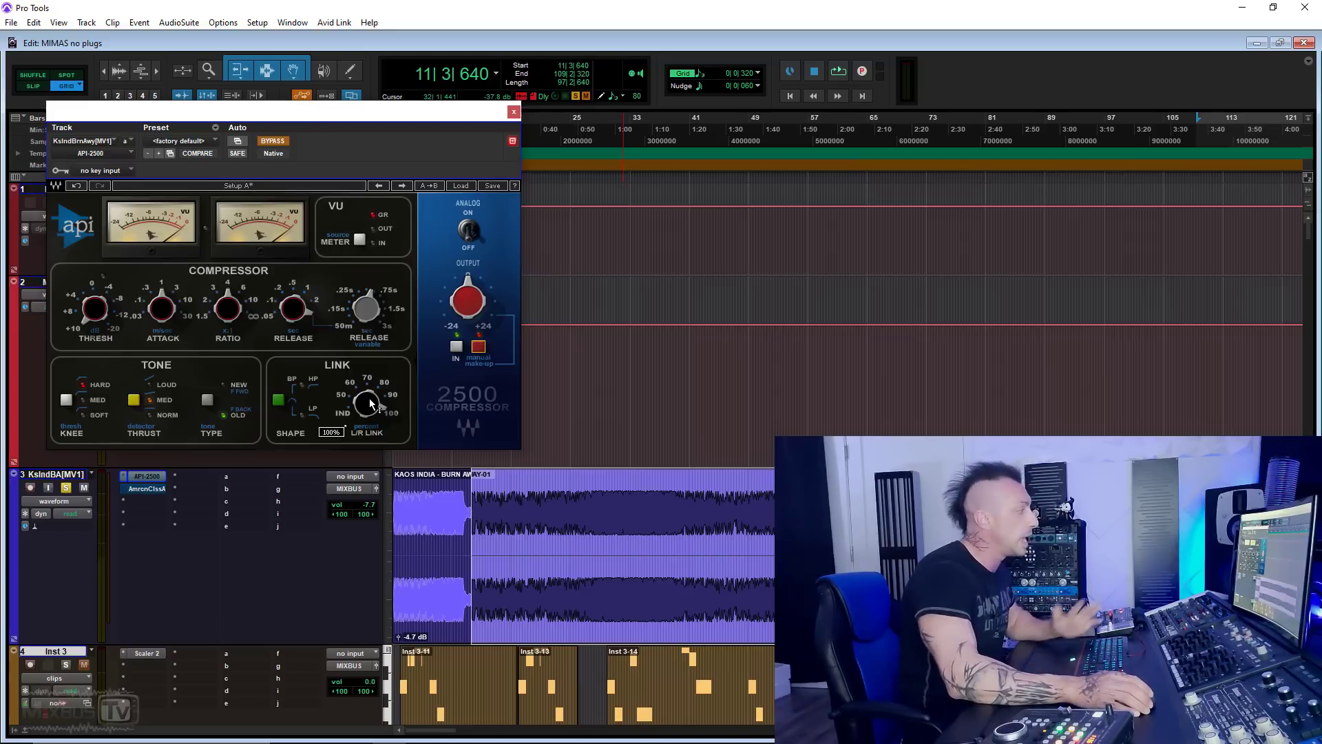
pyautogui.moveTo(369, 403); pyautogui.dragTo(369, 468)
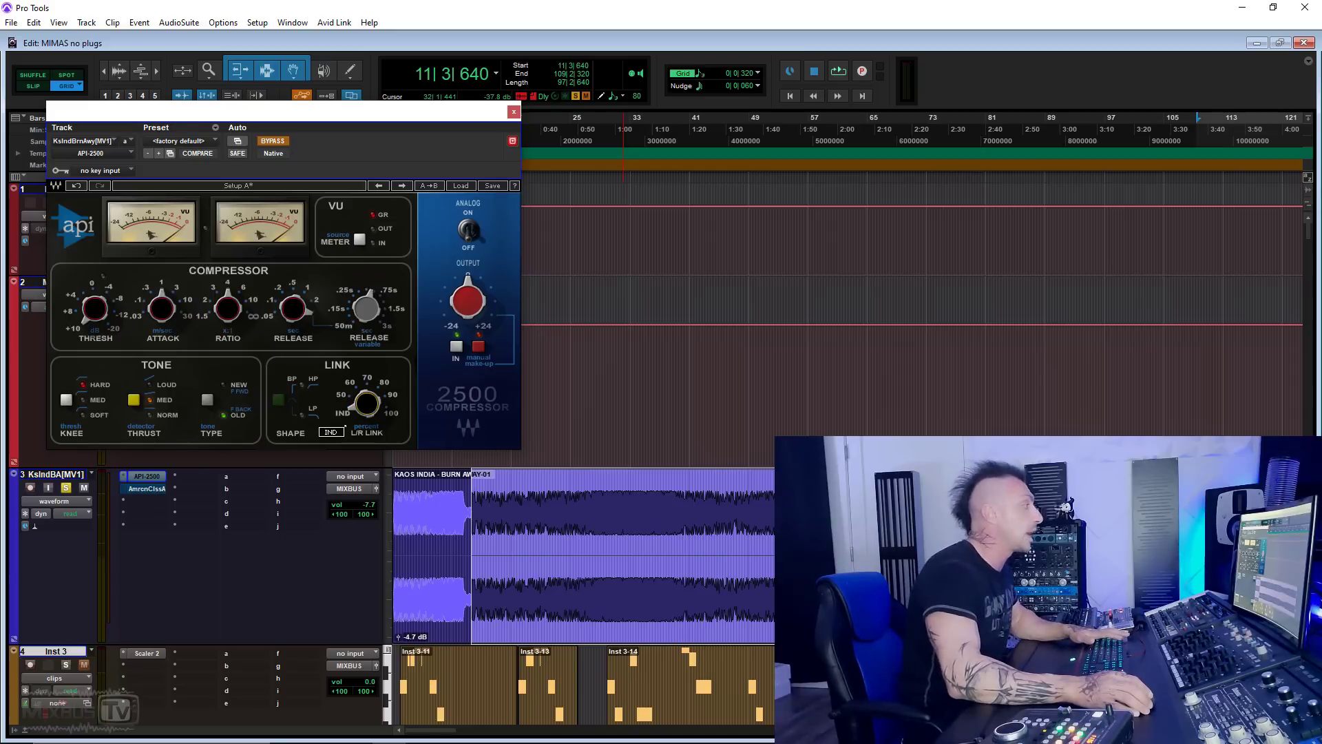
pyautogui.keyDown('alt'); pyautogui.click(345, 427); pyautogui.keyUp('alt')
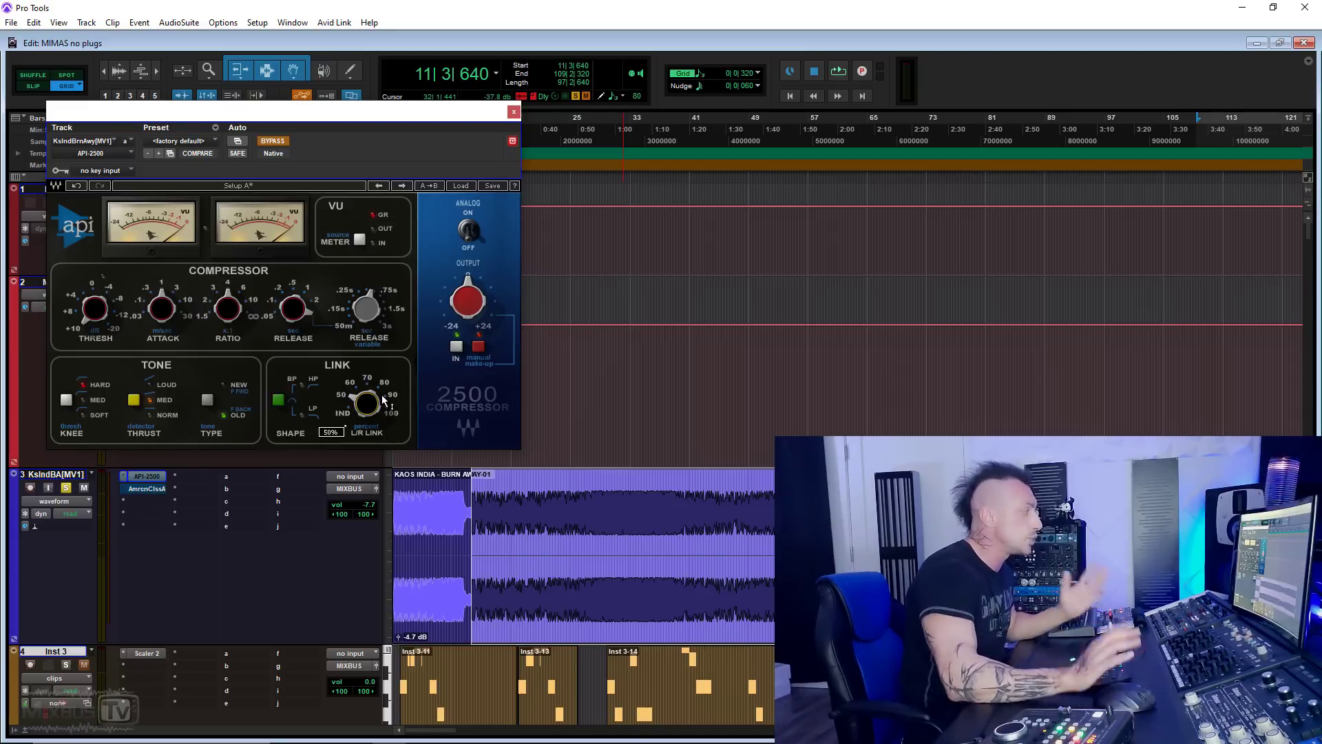
# Activate the API-2500 during playback, slow its attack, set release to 0.1 and lower the threshold to 5.30.
pyautogui.press('space')
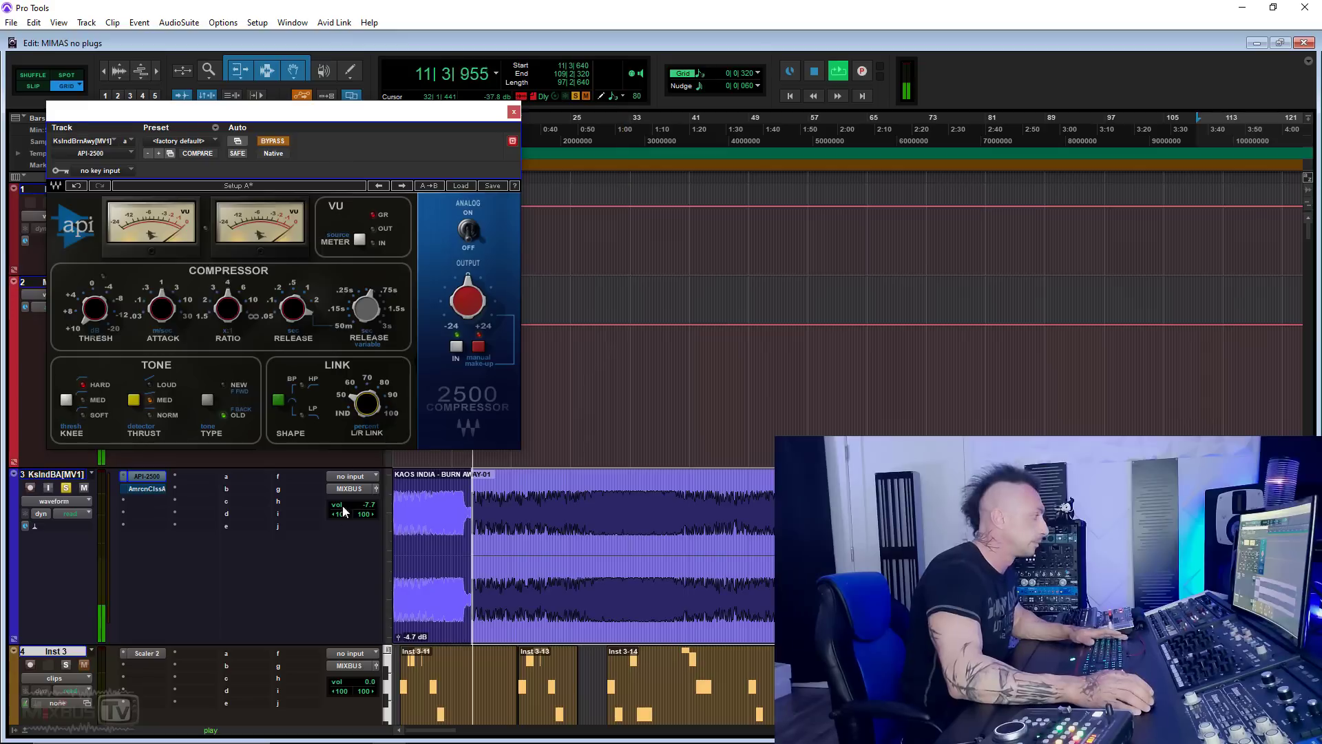
pyautogui.click(281, 144)
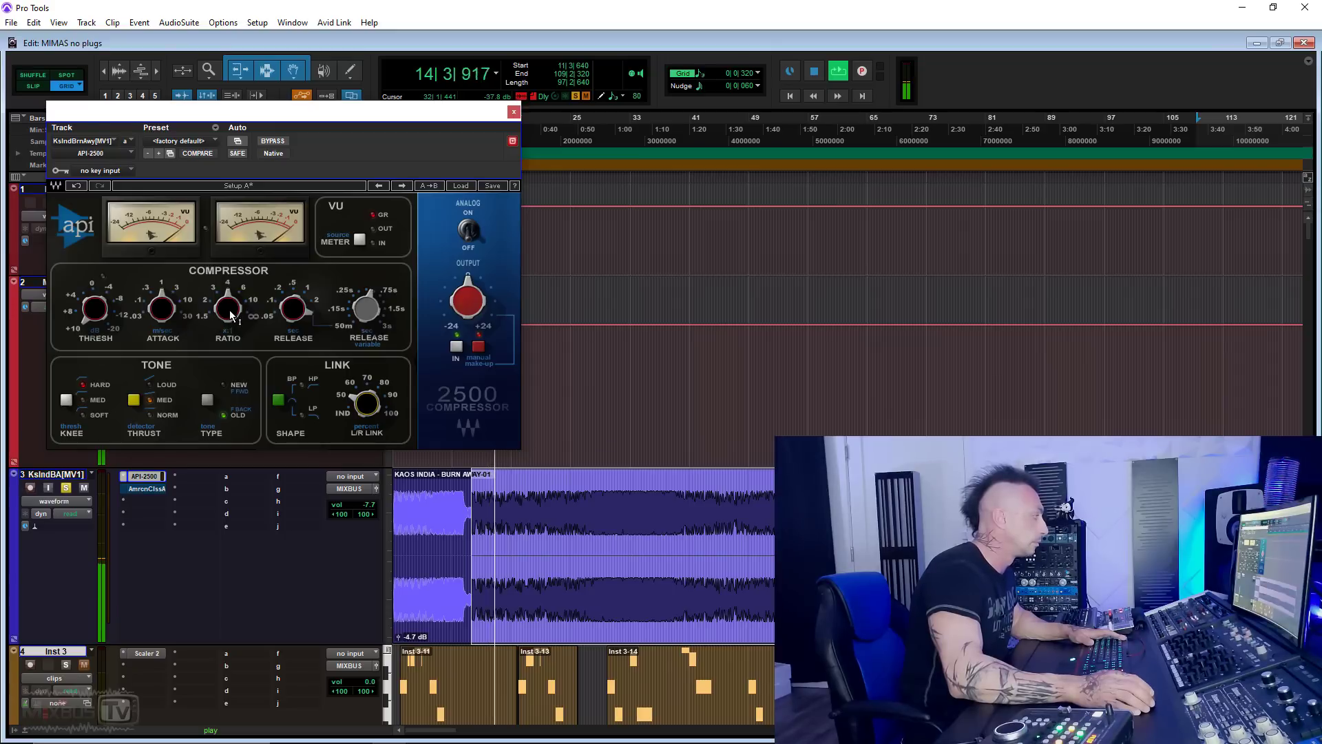
pyautogui.moveTo(166, 306); pyautogui.dragTo(165, 288)
pyautogui.moveTo(293, 307); pyautogui.dragTo(293, 346)
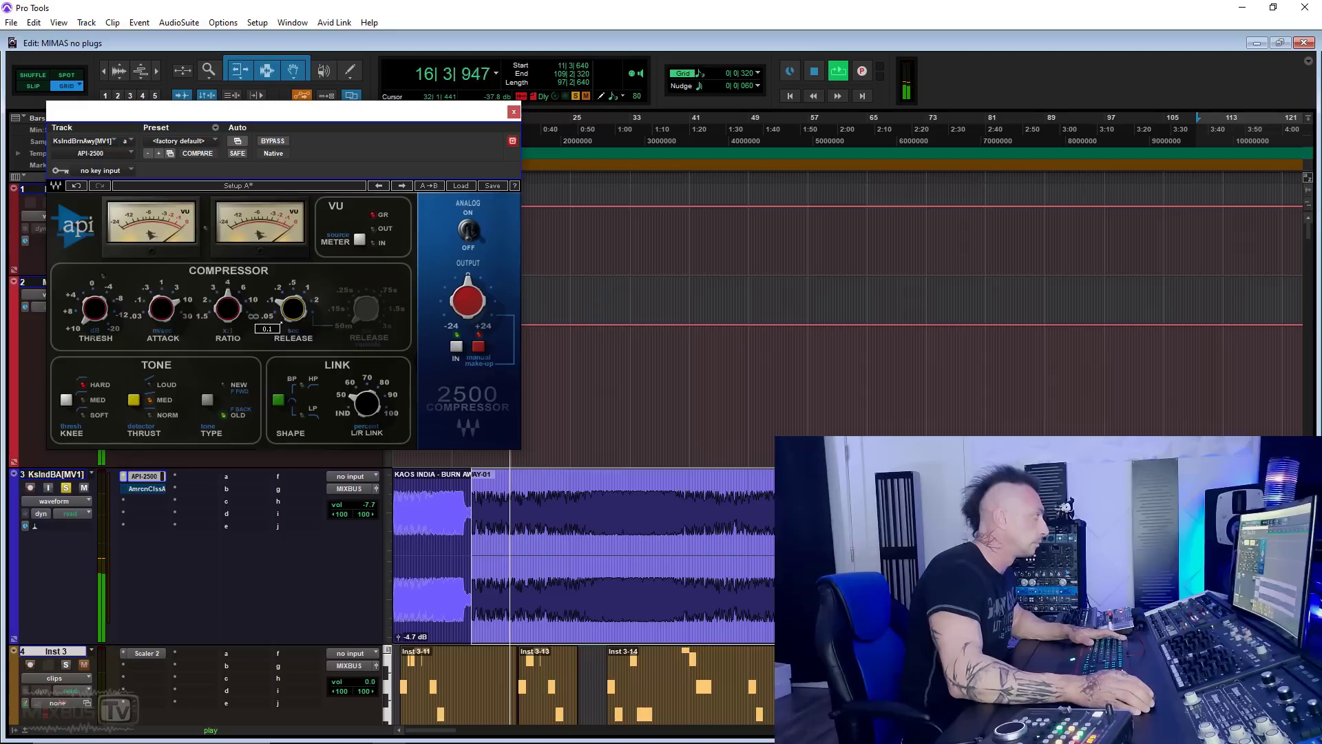
pyautogui.moveTo(95, 308); pyautogui.dragTo(95, 287)
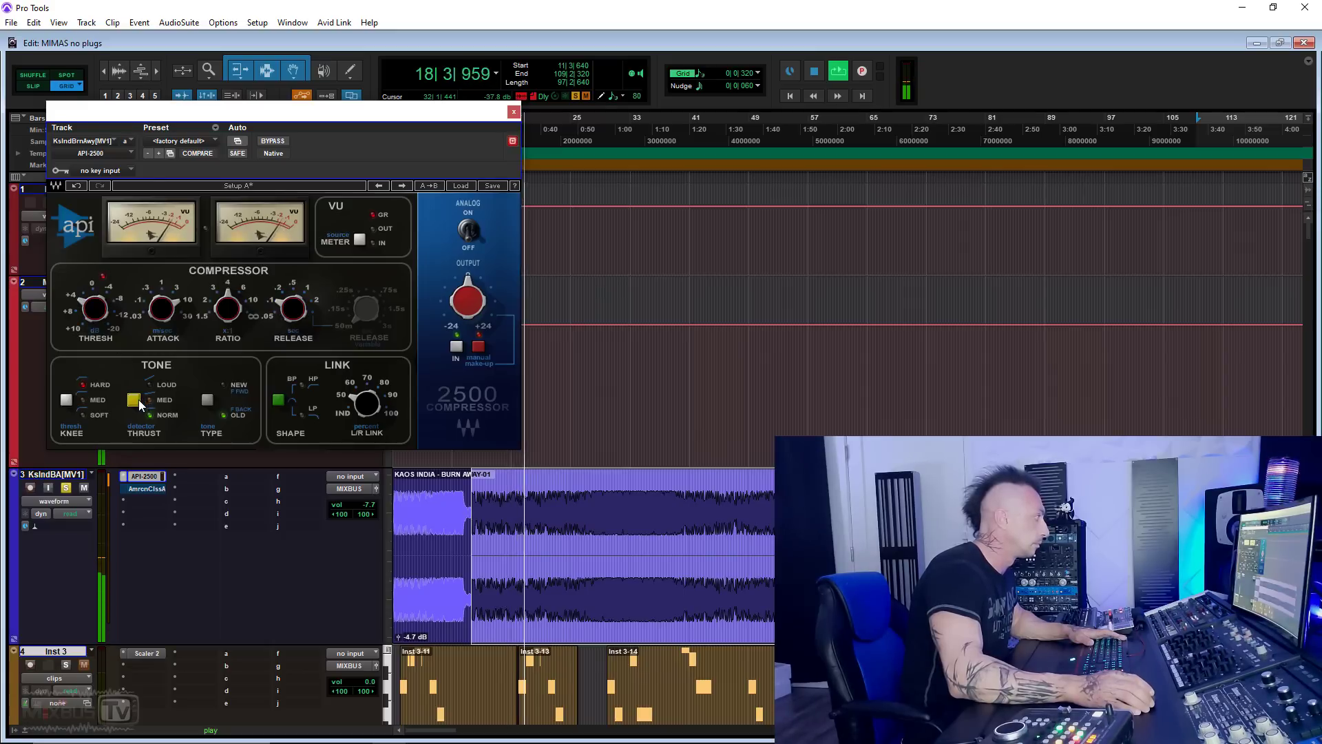
pyautogui.moveTo(97, 309); pyautogui.dragTo(96, 307)
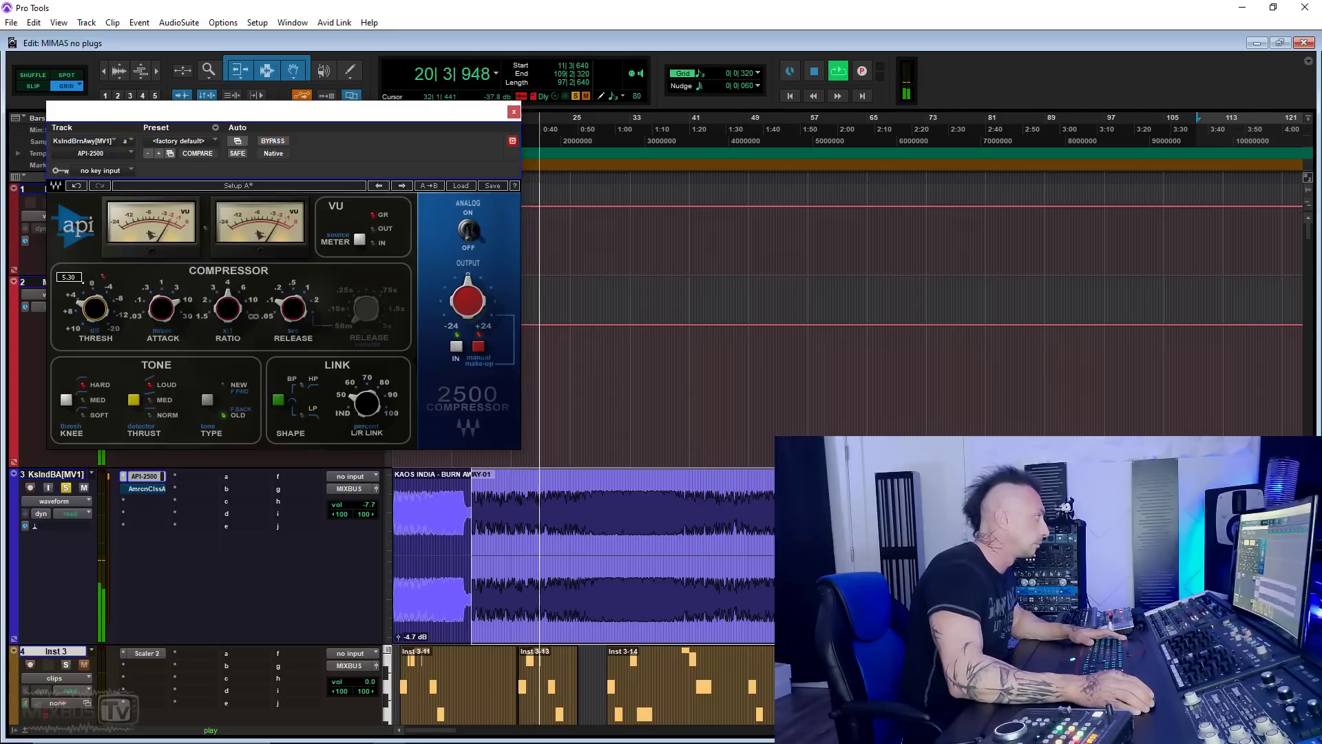
# Raise the API-2500's output slightly and set its attack to 30, comparing each change with the bypassed signal.
pyautogui.click(273, 141)
pyautogui.moveTo(473, 296)
pyautogui.mouseDown()
pyautogui.moveTo(442, 265)
pyautogui.moveTo(452, 294)
pyautogui.mouseUp()
pyautogui.click(278, 142)
pyautogui.moveTo(183, 295)
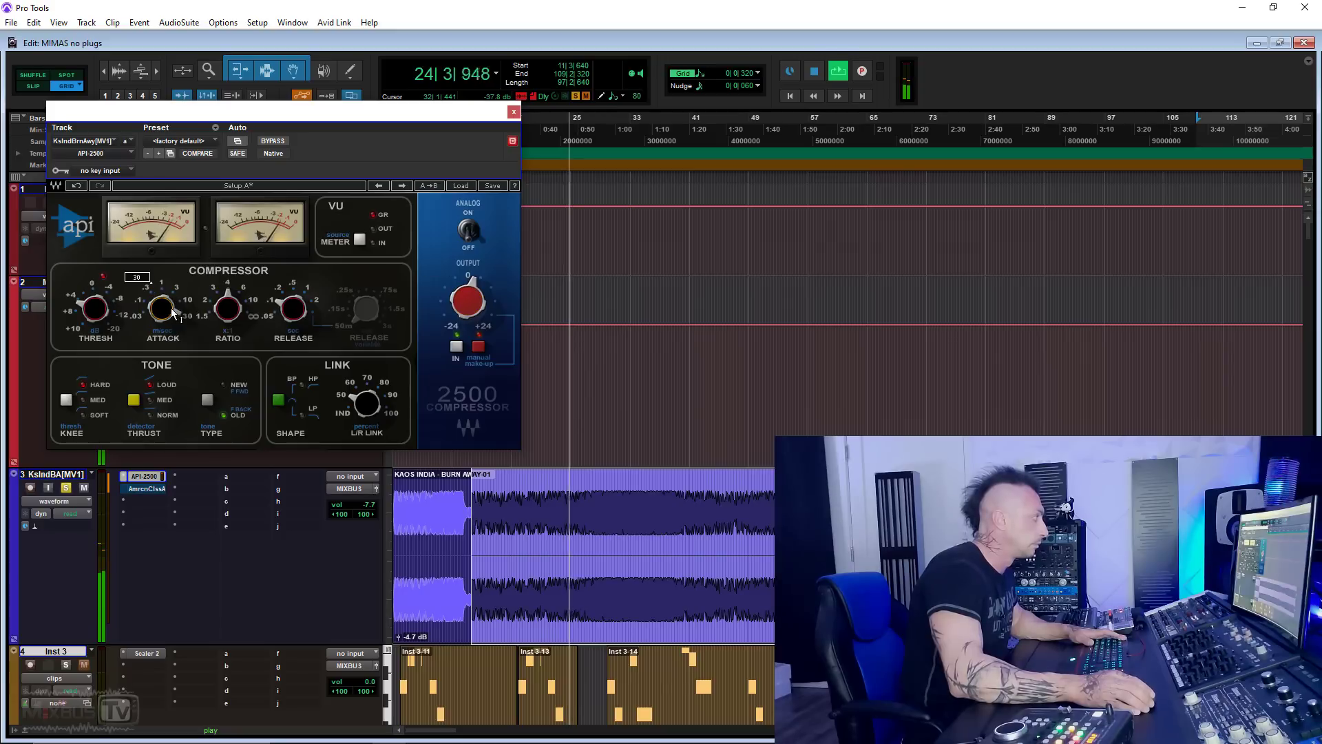
pyautogui.click(270, 142)
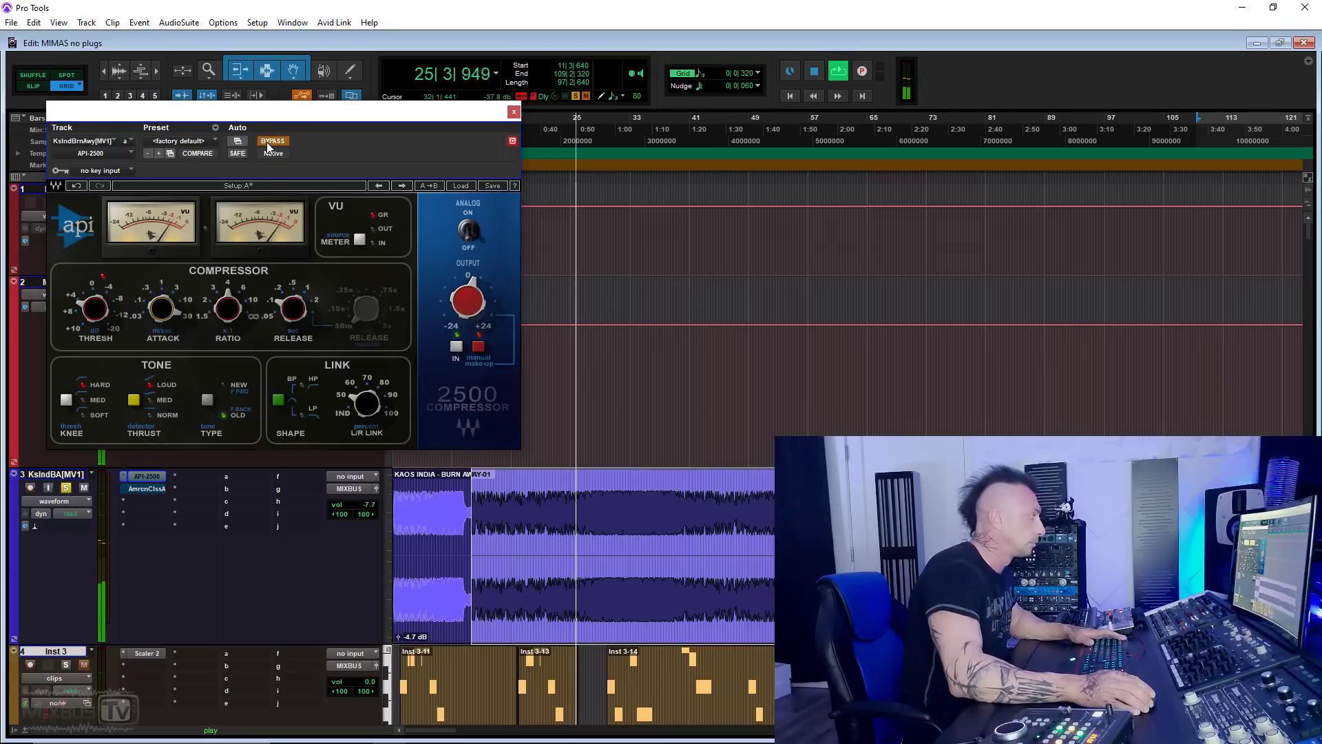
pyautogui.click(270, 142)
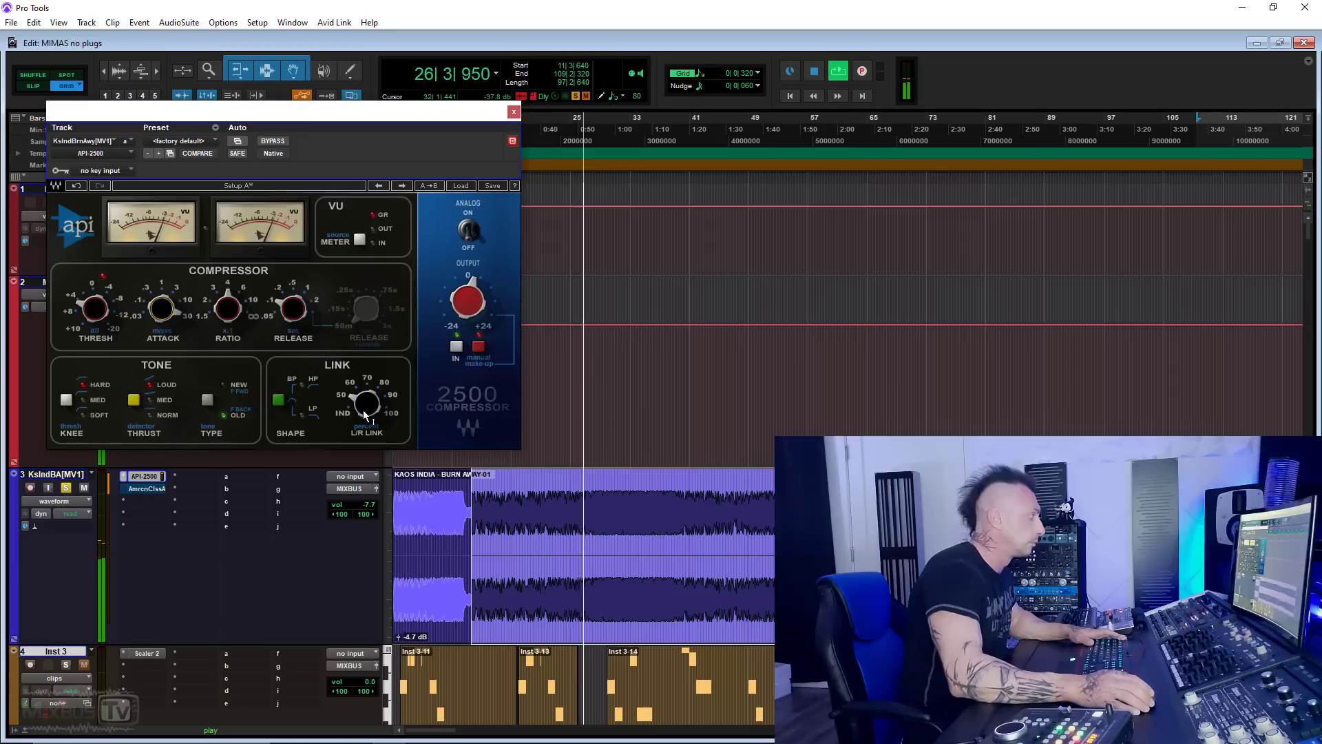
pyautogui.click(273, 141)
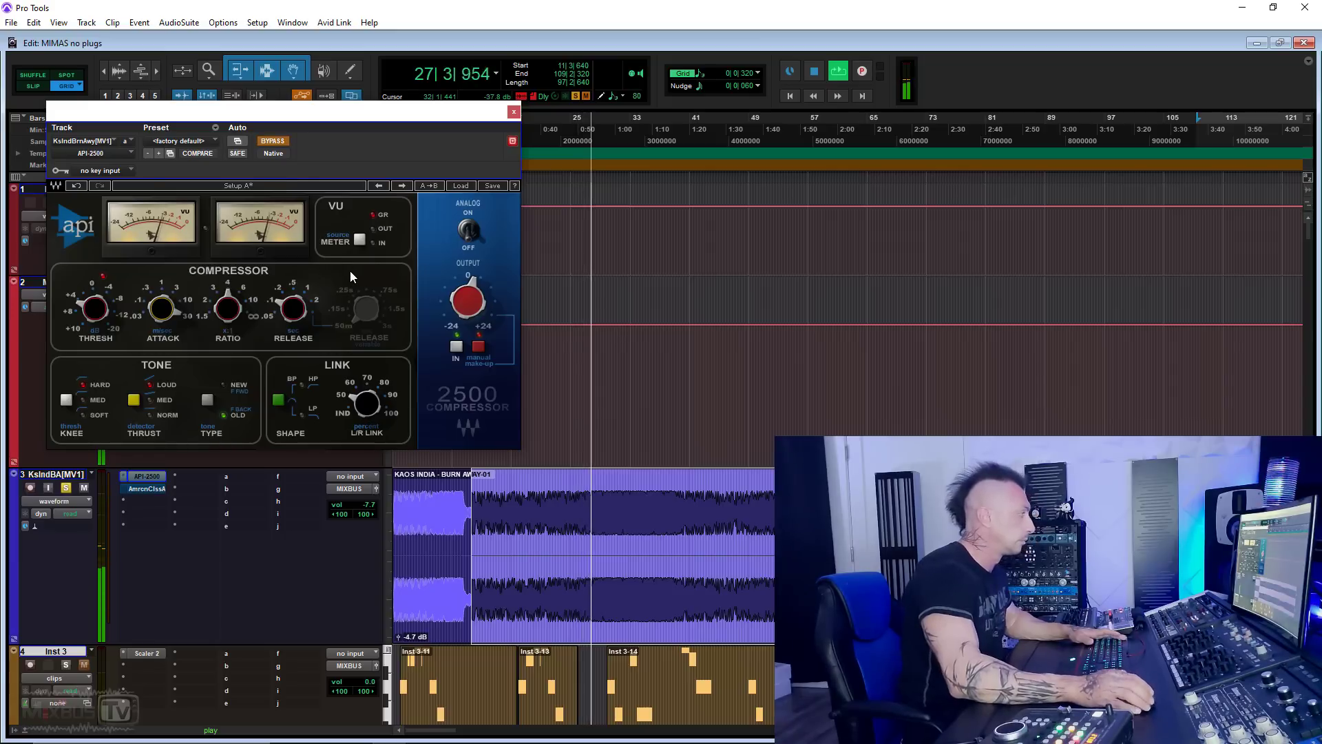
pyautogui.click(275, 142)
# Set the API-2500's threshold to about 7.5, compare the sound with bypass and stop playback.
pyautogui.click(98, 310)
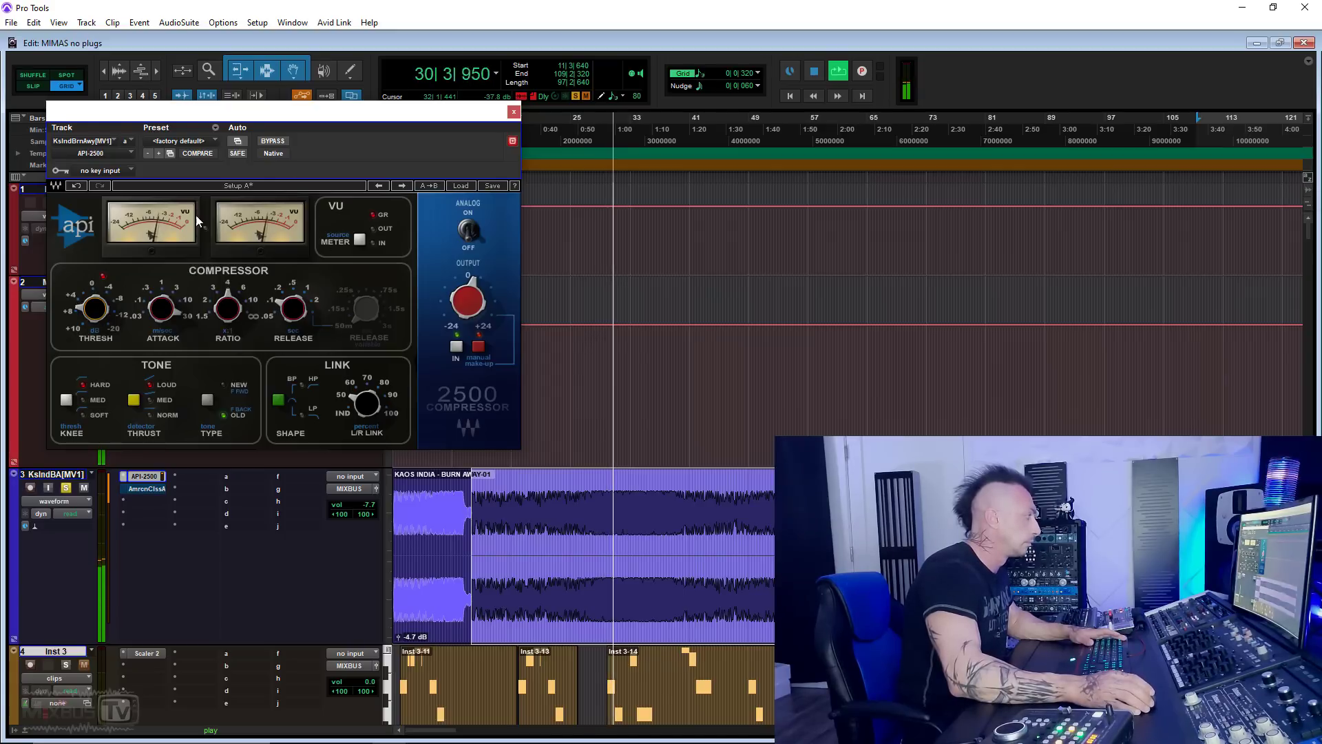
pyautogui.click(269, 142)
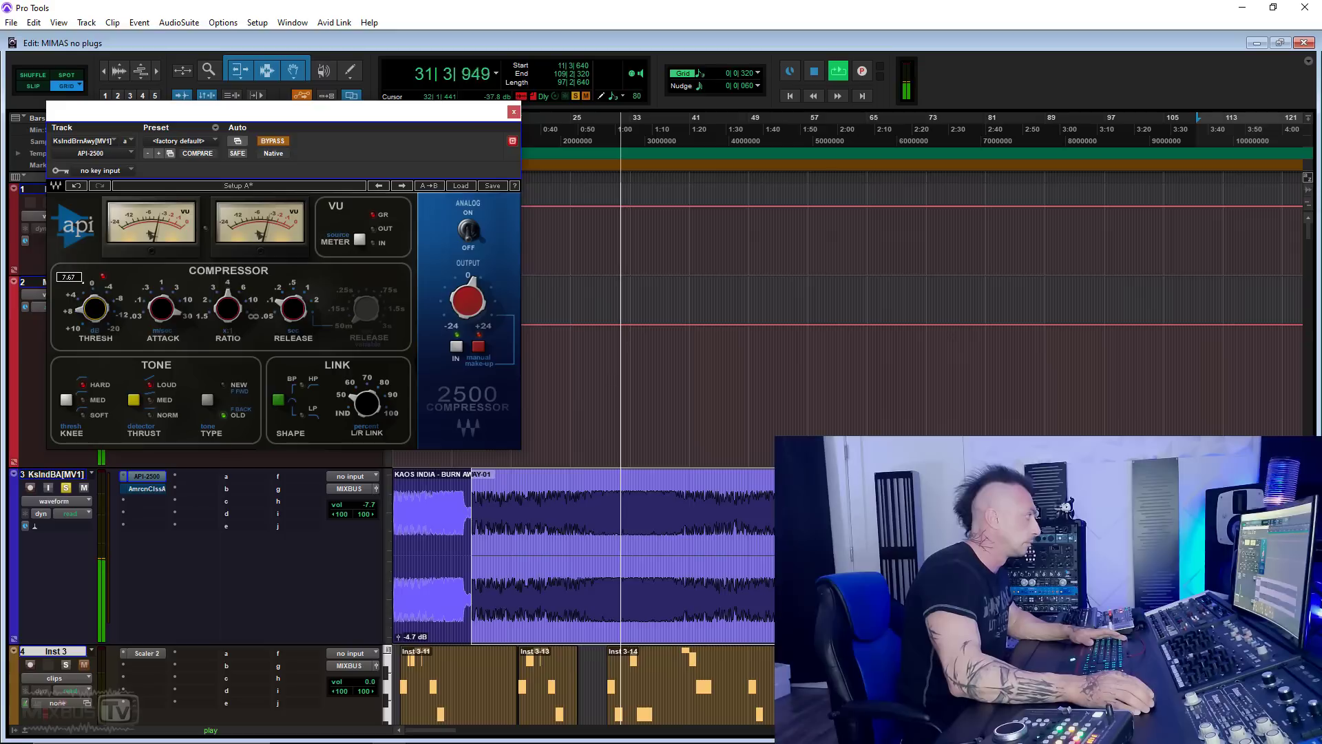
pyautogui.click(273, 141)
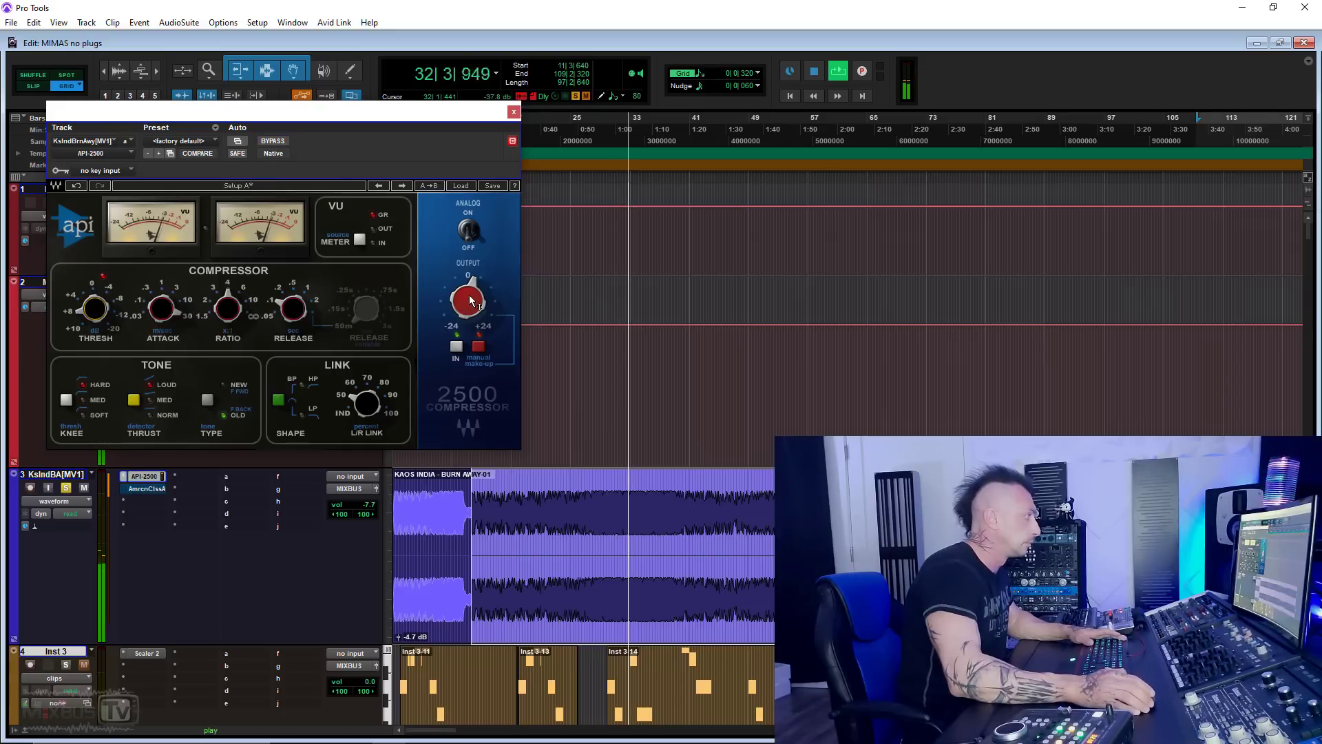
pyautogui.click(273, 141)
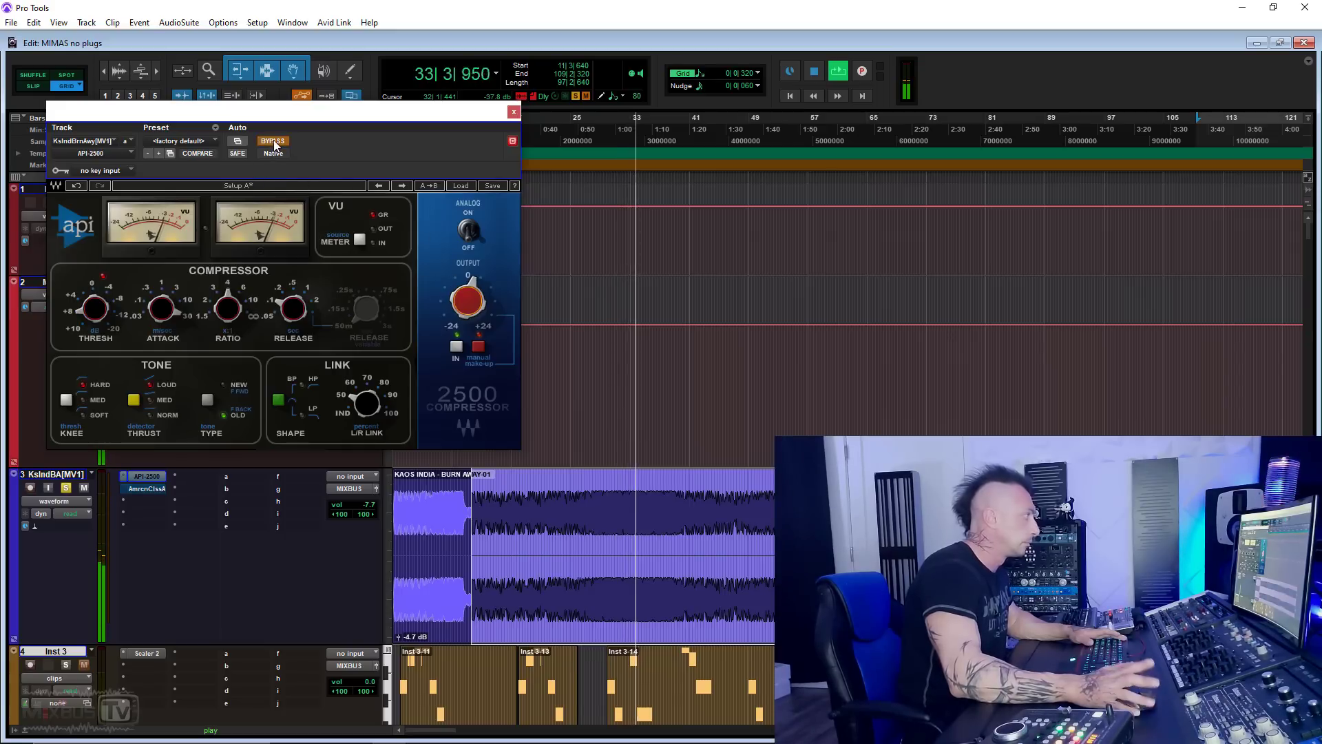
pyautogui.click(273, 141)
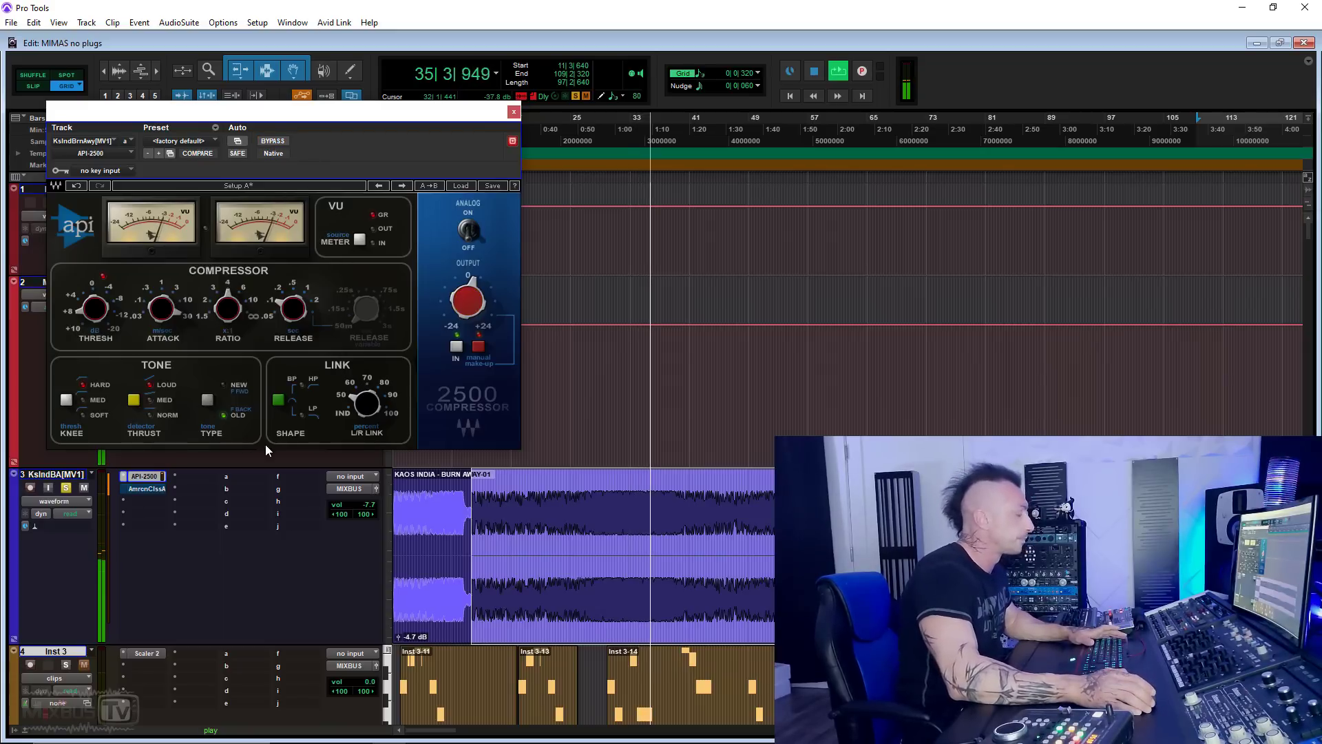
pyautogui.press('space')
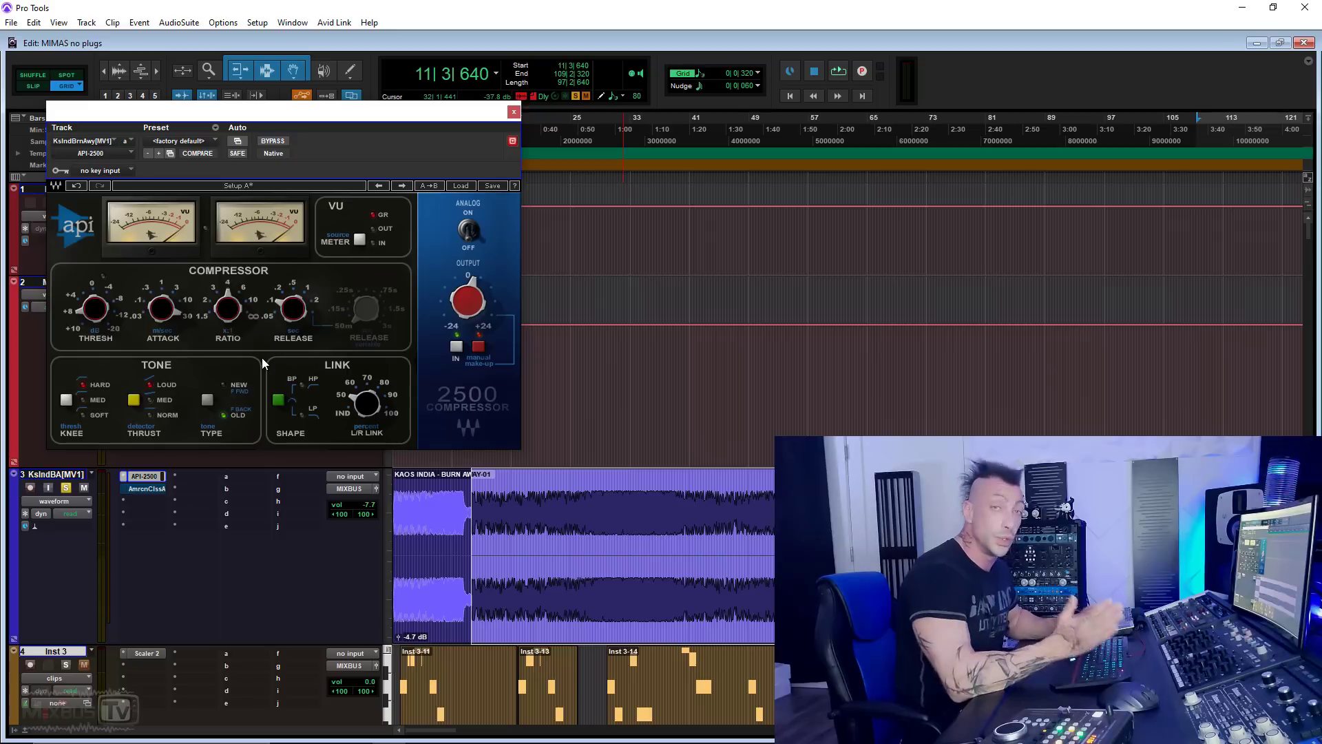
pyautogui.moveTo(98, 312)
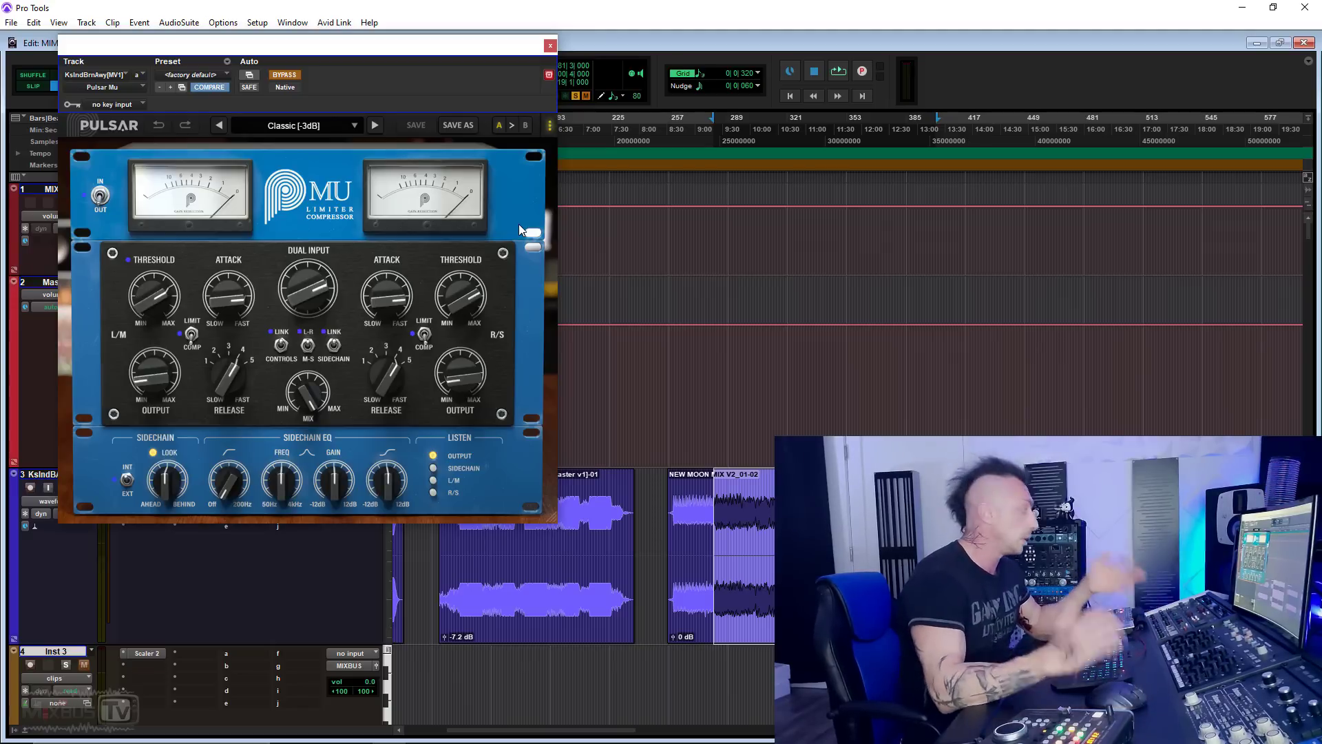
# Switch the Pulsar Mu's display to the gain reduction graph and back to the VU meters.
pyautogui.click(514, 201)
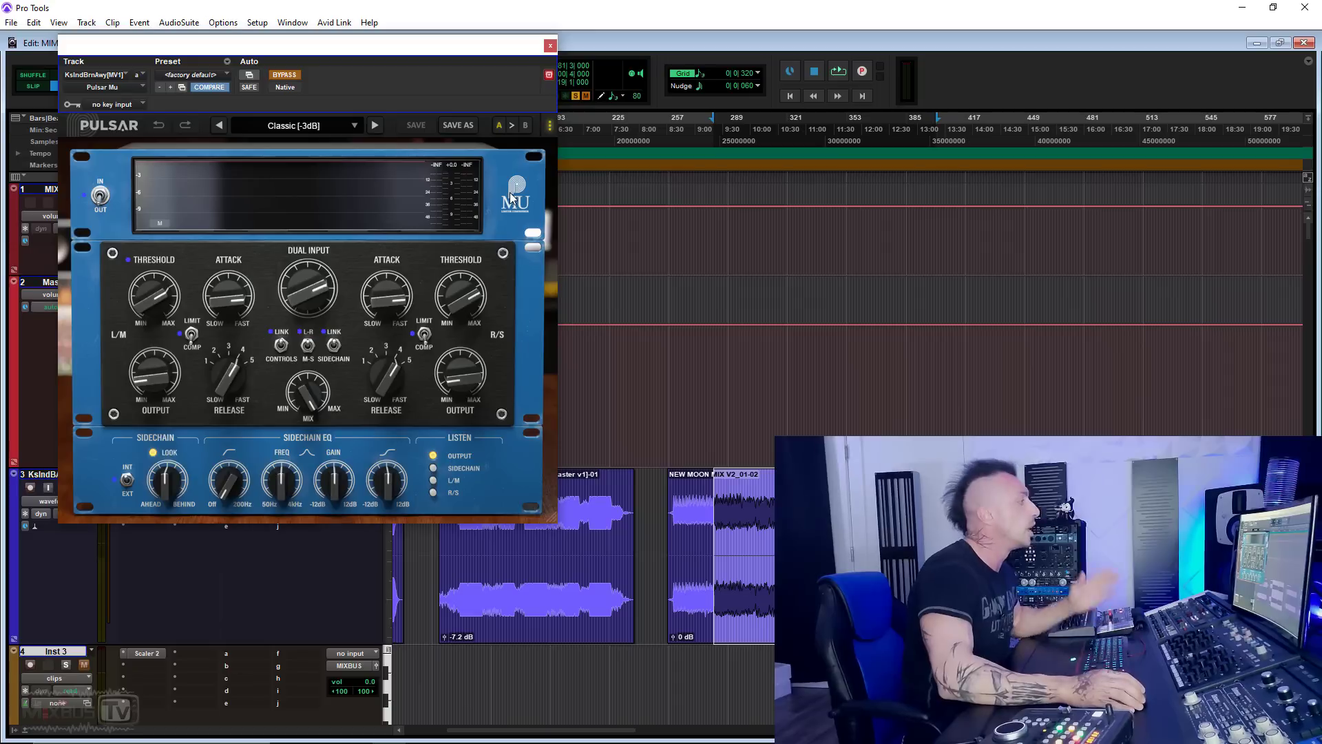
pyautogui.click(514, 197)
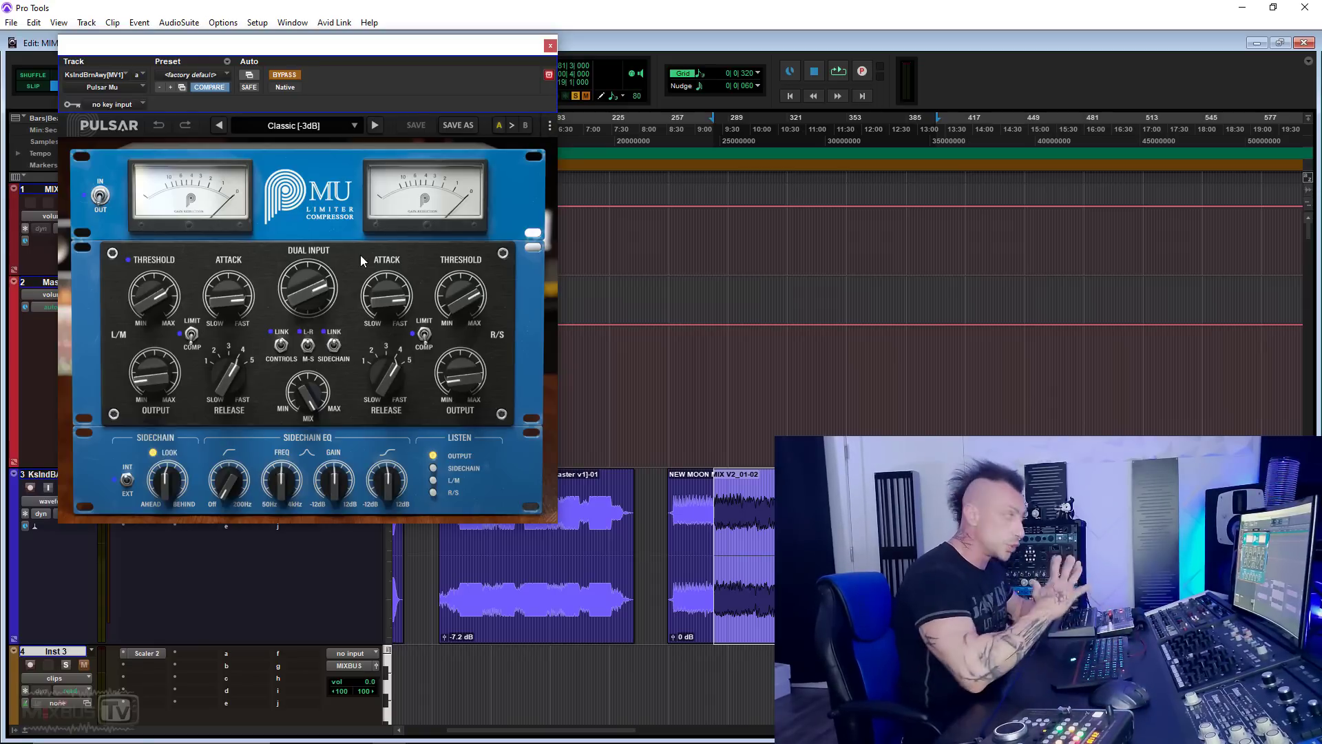
# Start playback, activate the Pulsar Mu and raise the cutoff of its sidechain low-cut filter.
pyautogui.press('space')
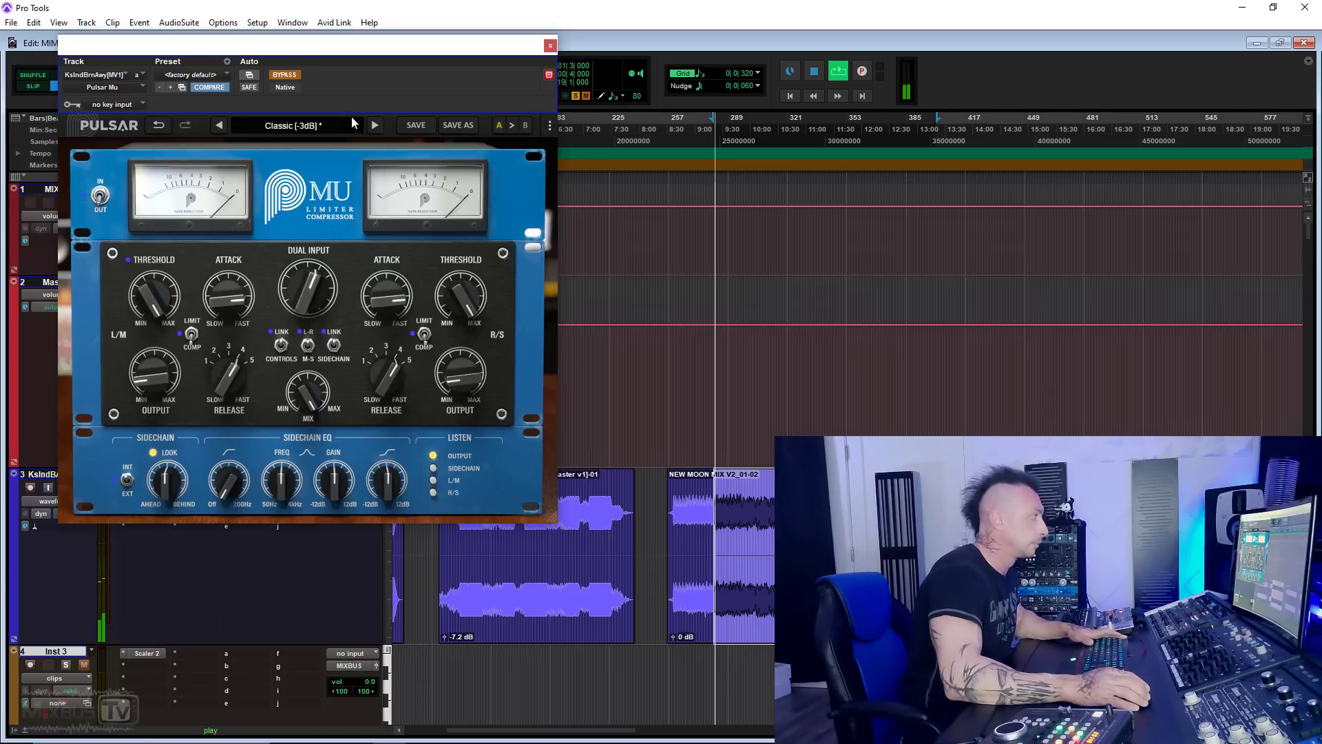
pyautogui.moveTo(230, 479); pyautogui.dragTo(230, 424)
pyautogui.click(287, 75)
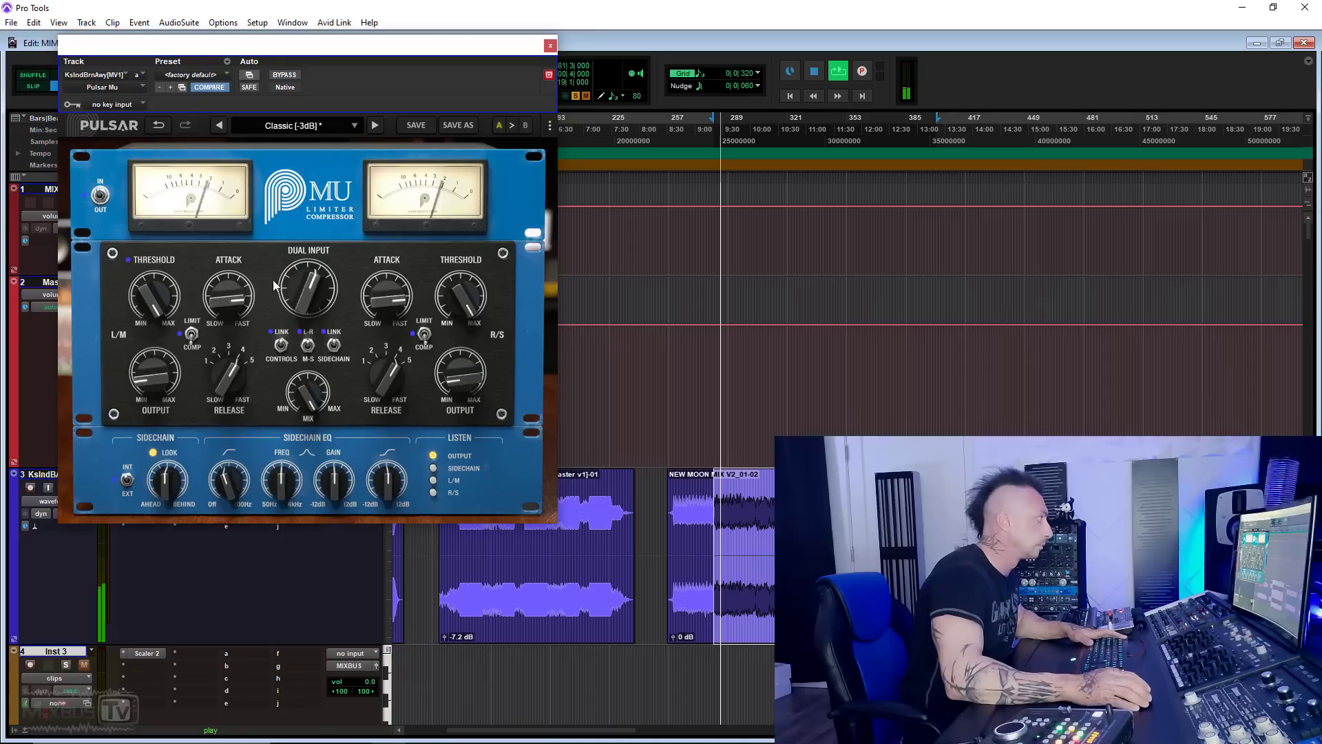
pyautogui.moveTo(229, 468); pyautogui.dragTo(218, 384)
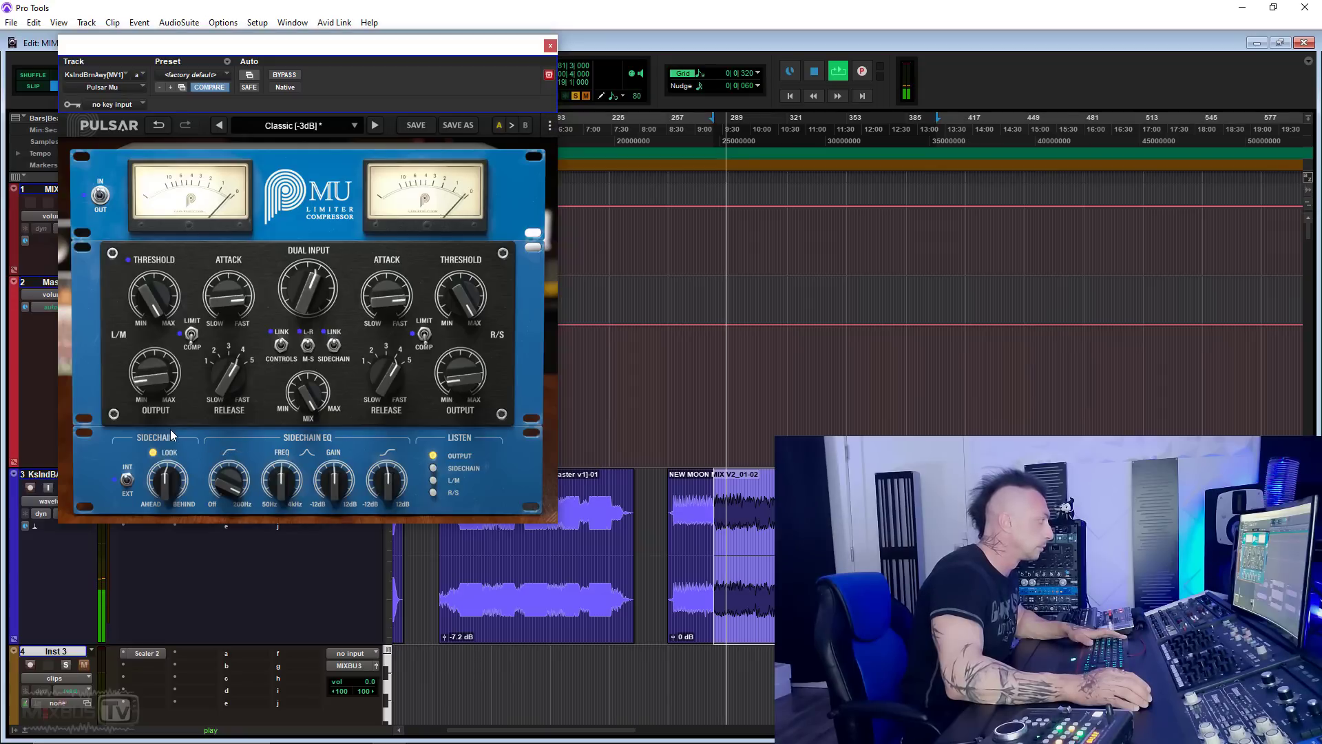
# Speed up the Pulsar Mu's release, set its attack to 10.0 and dual input to 16.6 dB, and raise the output slightly.
pyautogui.moveTo(229, 376); pyautogui.dragTo(231, 257)
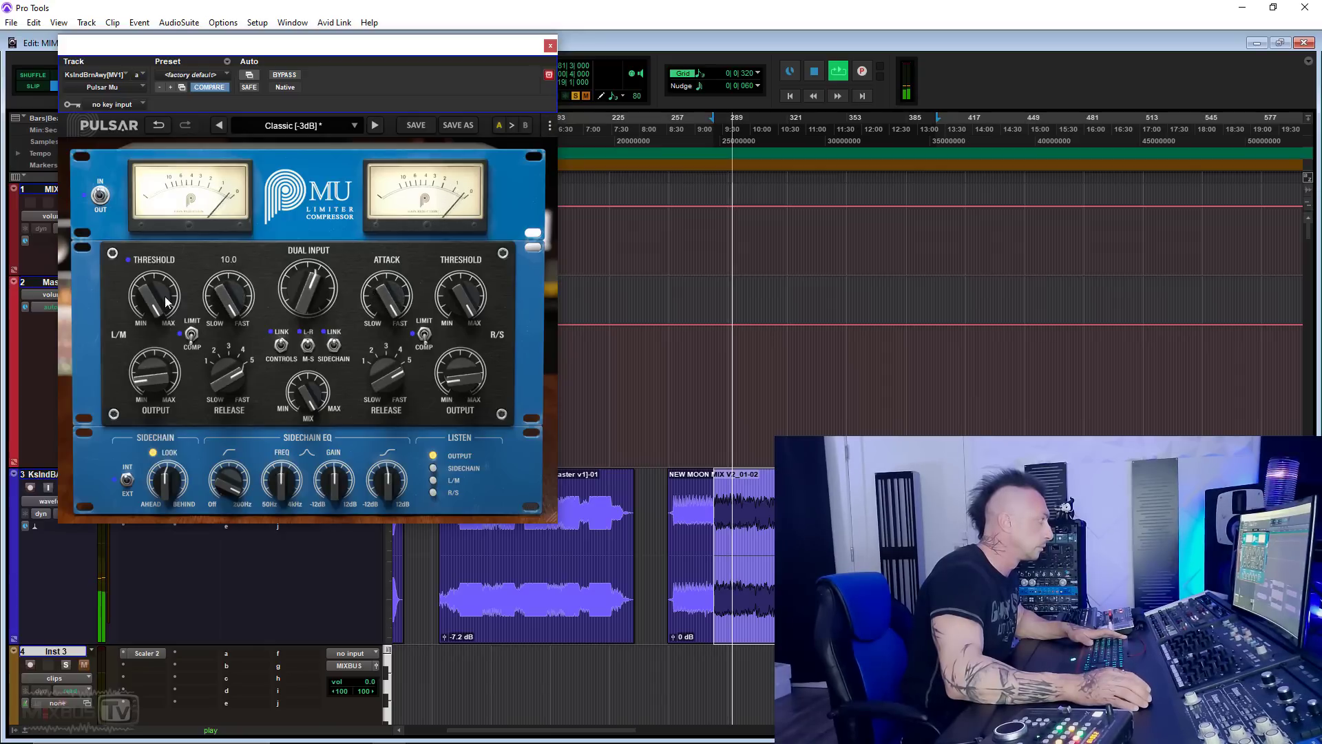
pyautogui.moveTo(307, 288); pyautogui.dragTo(306, 296)
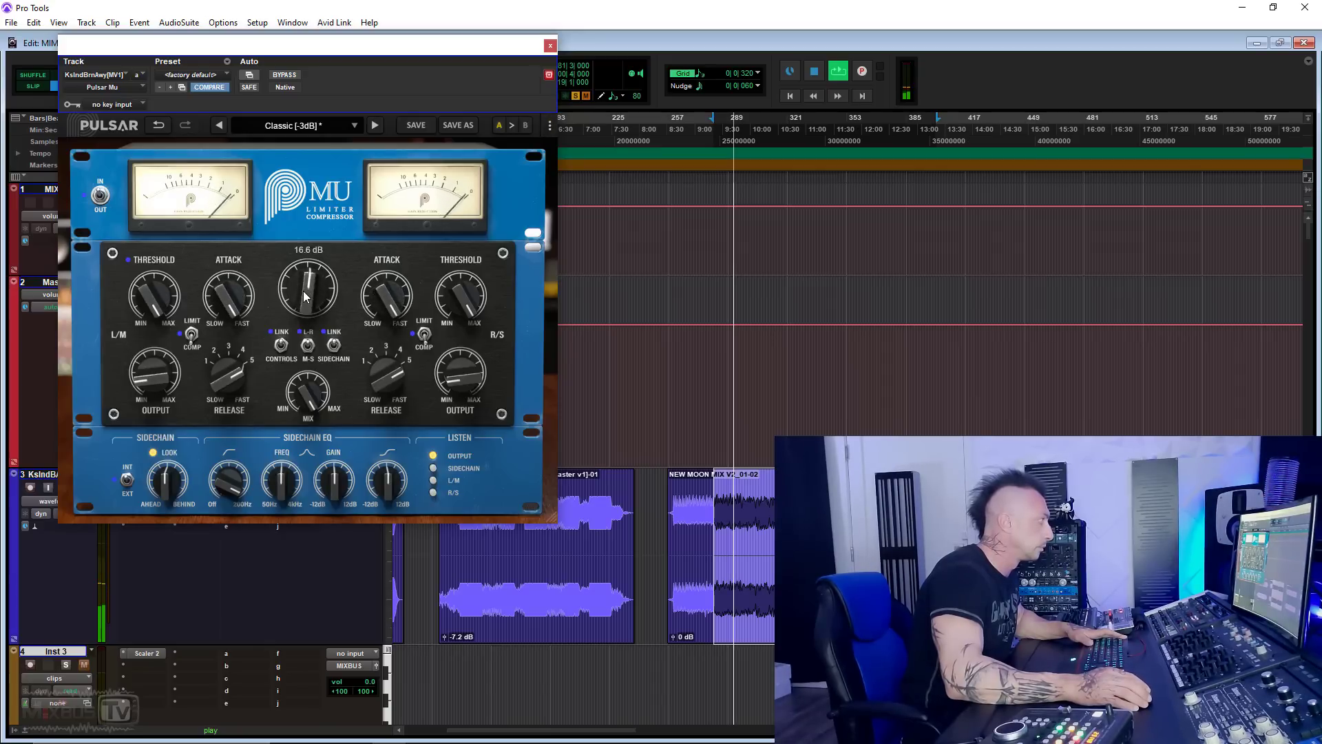
pyautogui.moveTo(146, 379); pyautogui.dragTo(146, 380)
# Show the Pulsar Mu's gain reduction graph and compare the compressed mix with the bypassed signal.
pyautogui.click(443, 179)
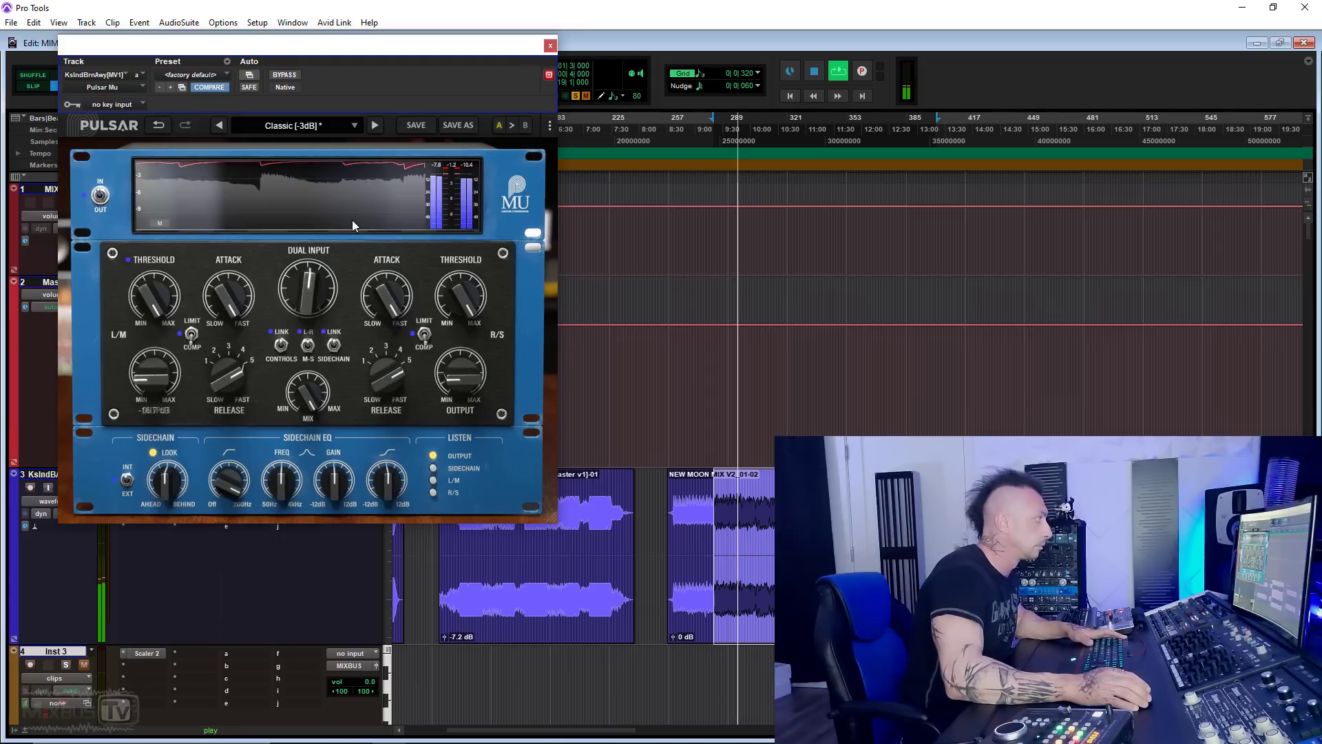
pyautogui.click(290, 75)
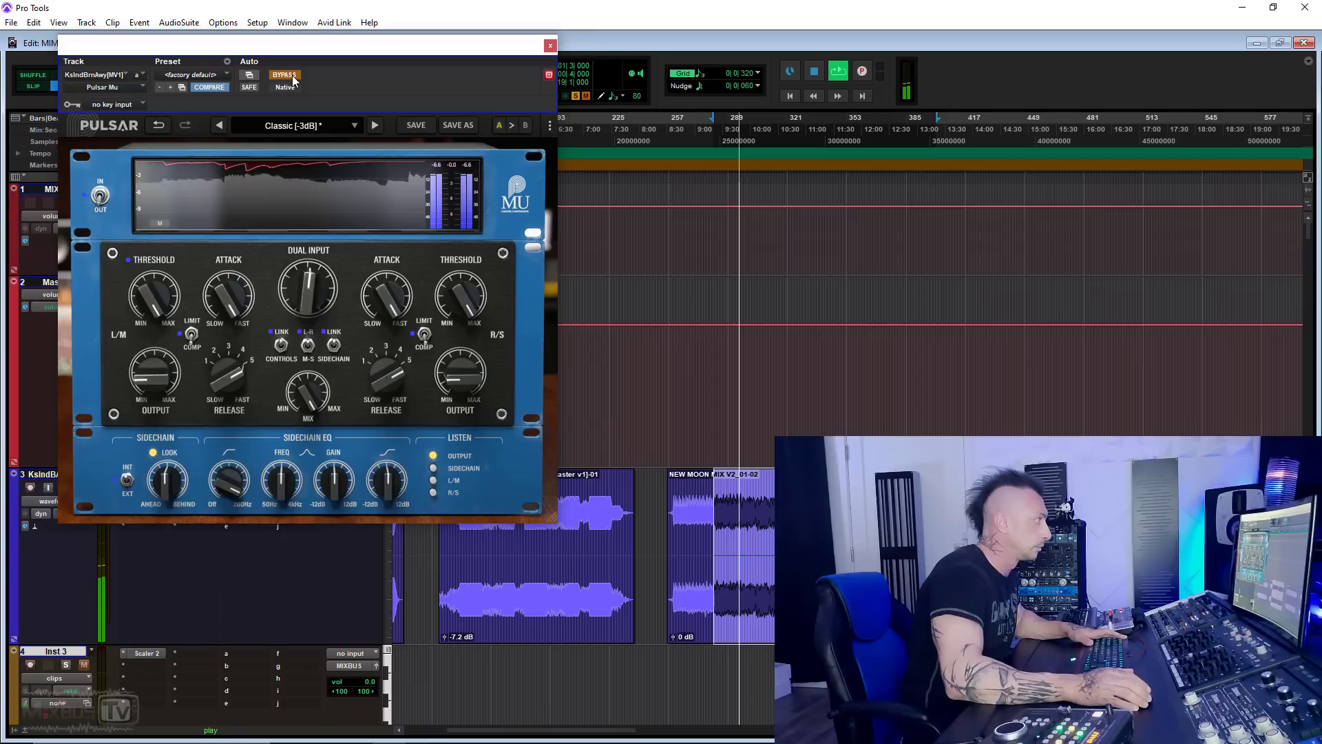
pyautogui.click(292, 77)
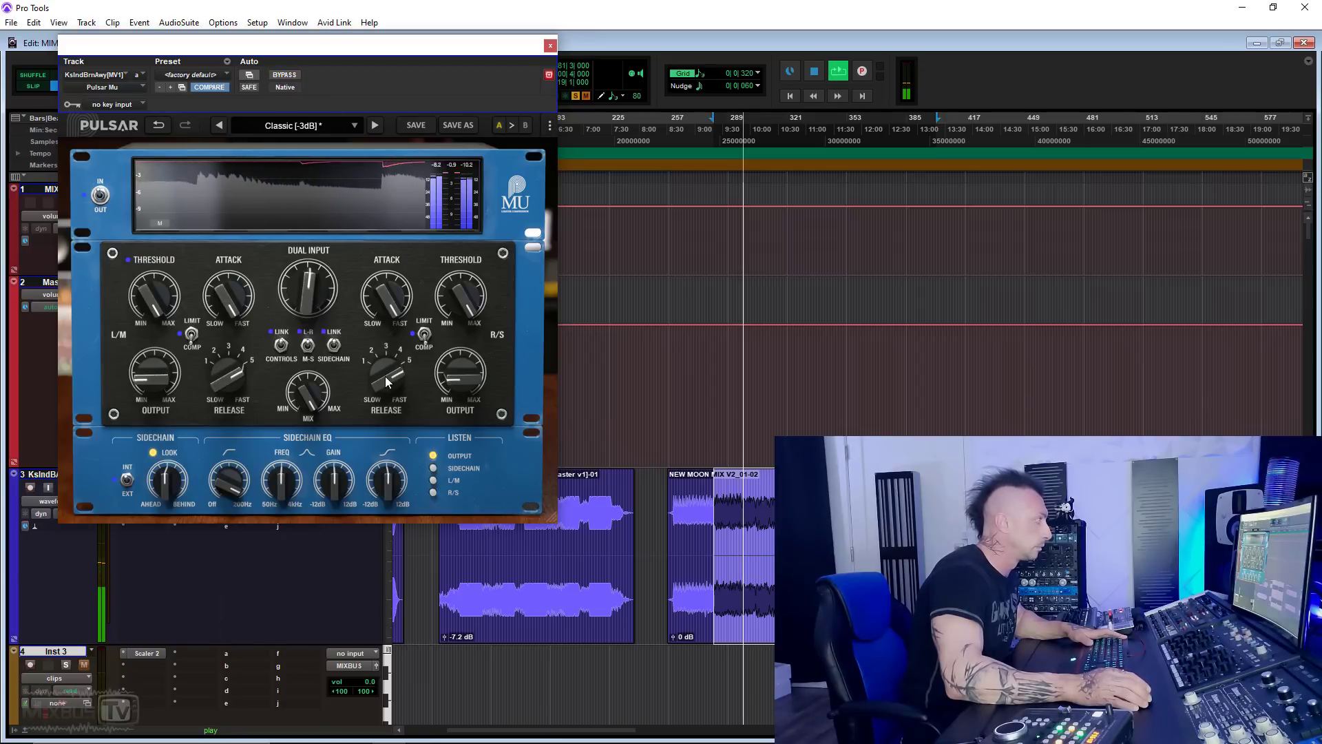
# Set the Pulsar Mu's release to 3.00, compare the sound with bypass on the VU meter view and stop playback.
pyautogui.moveTo(386, 376); pyautogui.dragTo(385, 407)
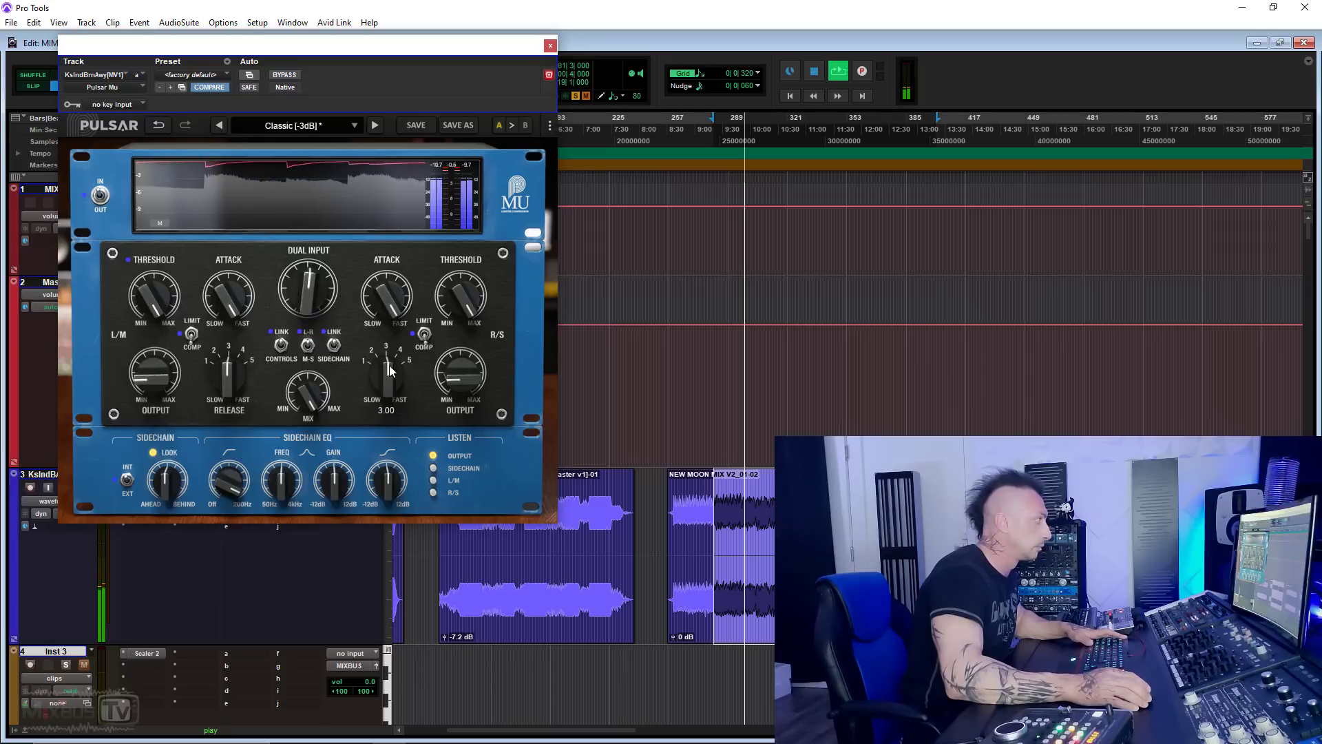
pyautogui.click(351, 227)
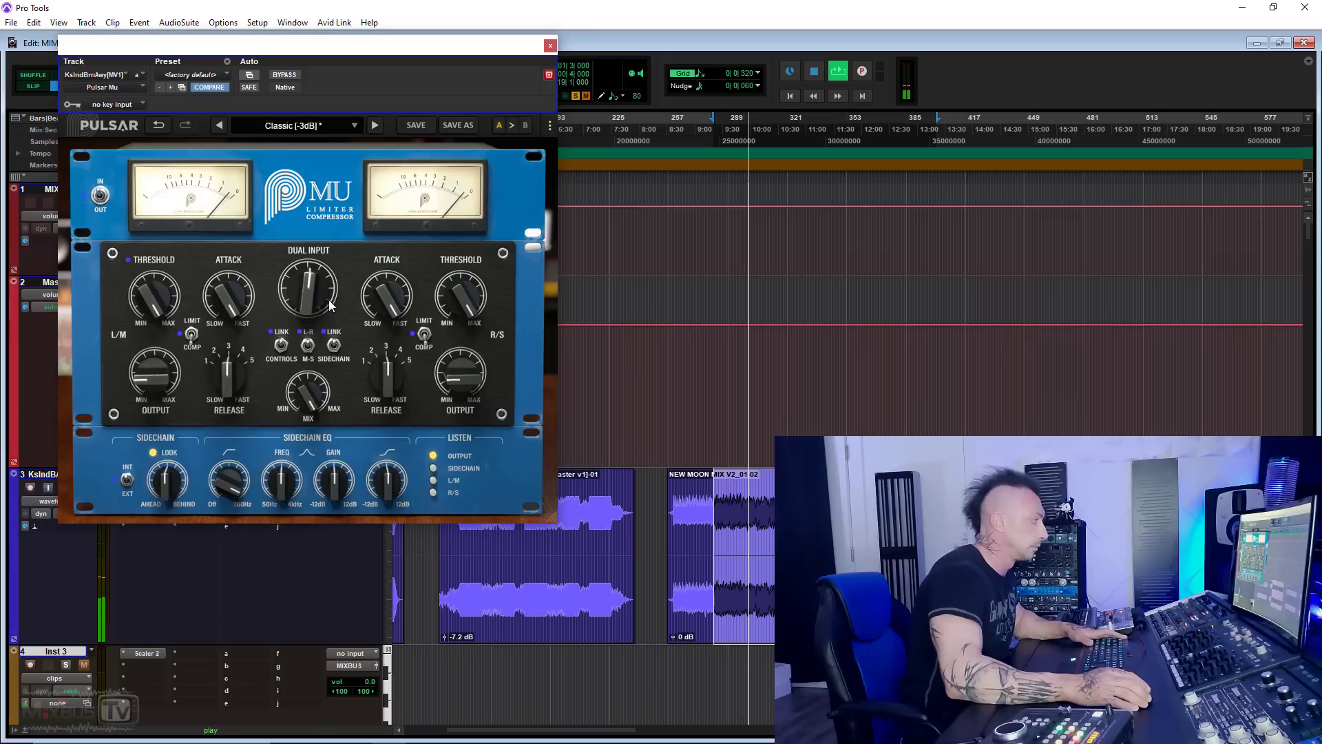
pyautogui.click(284, 75)
pyautogui.click(285, 76)
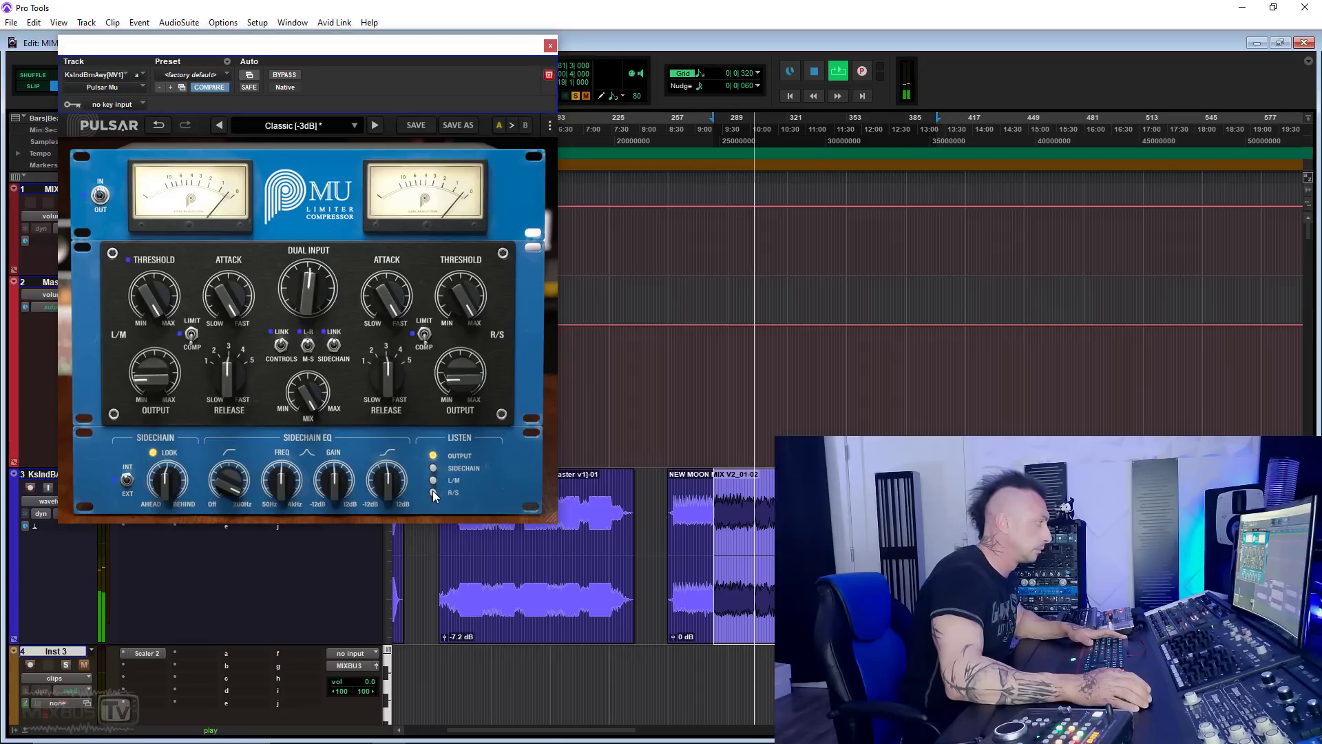
pyautogui.click(432, 455)
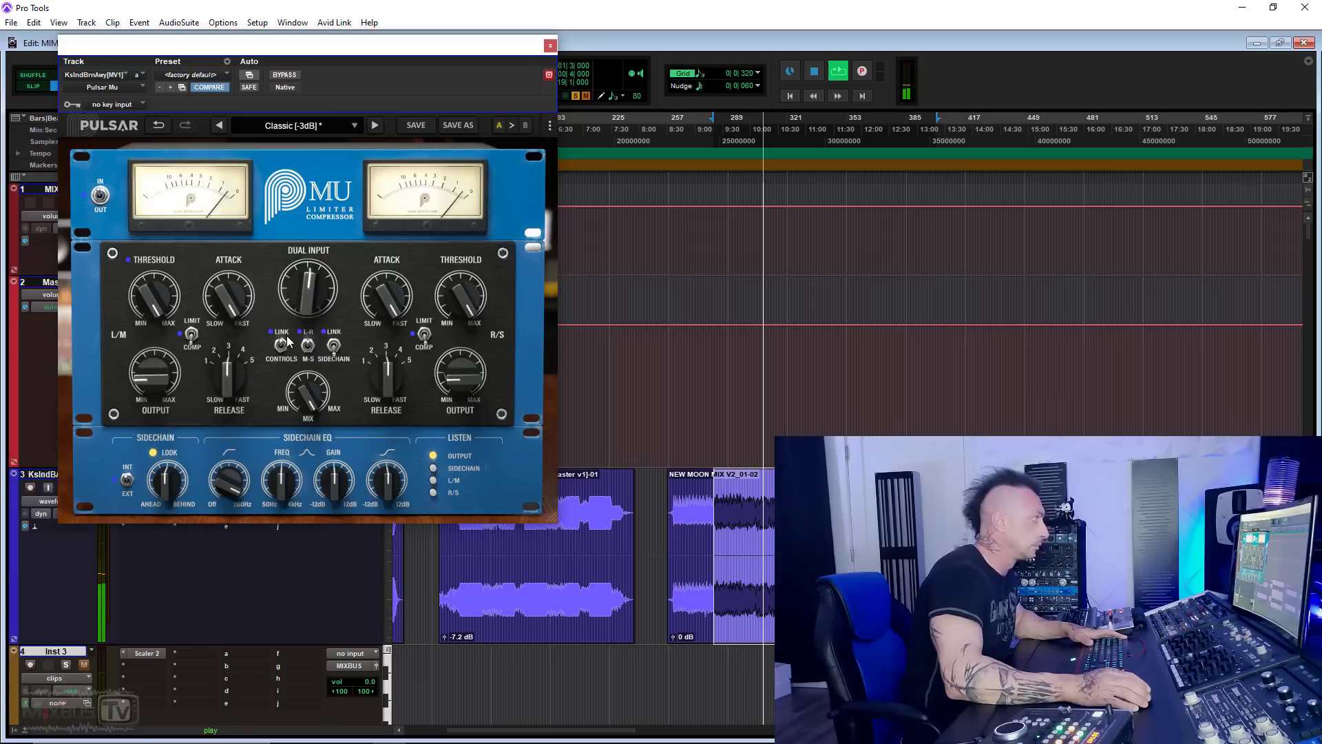
pyautogui.click(285, 74)
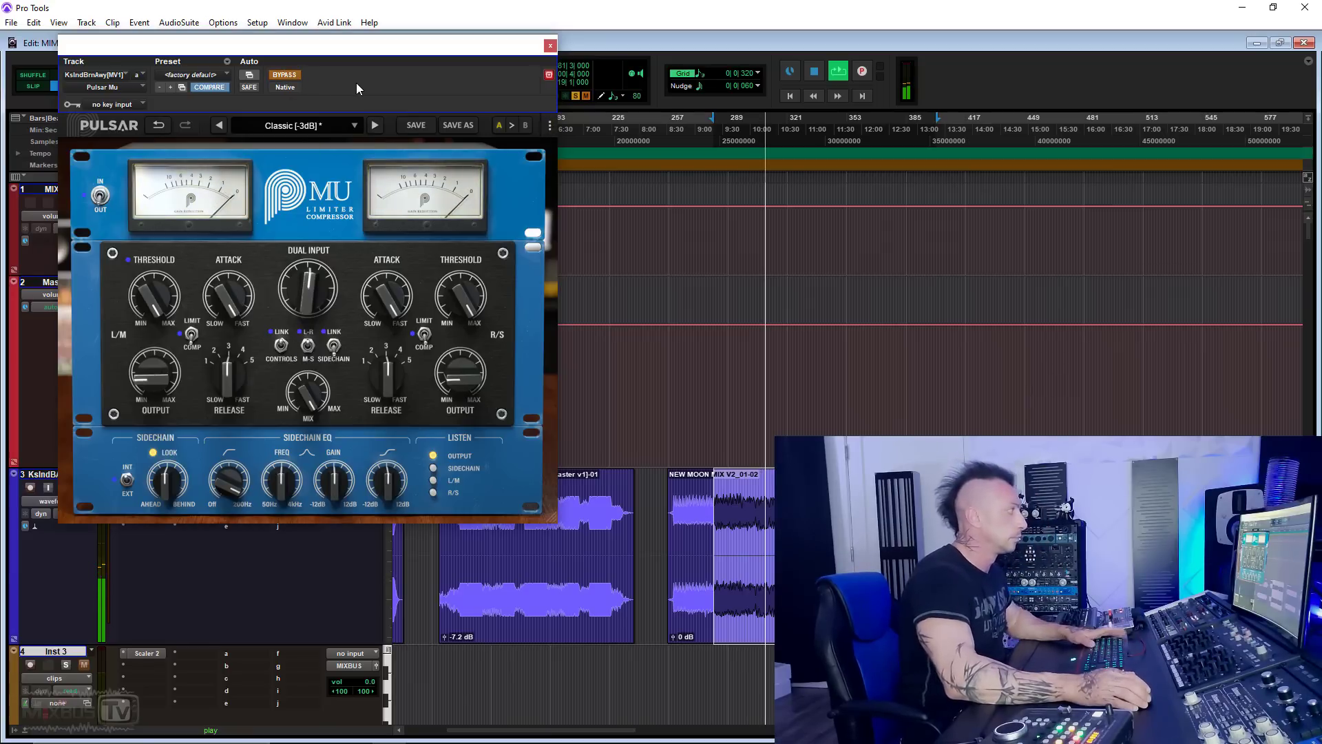
pyautogui.press('space')
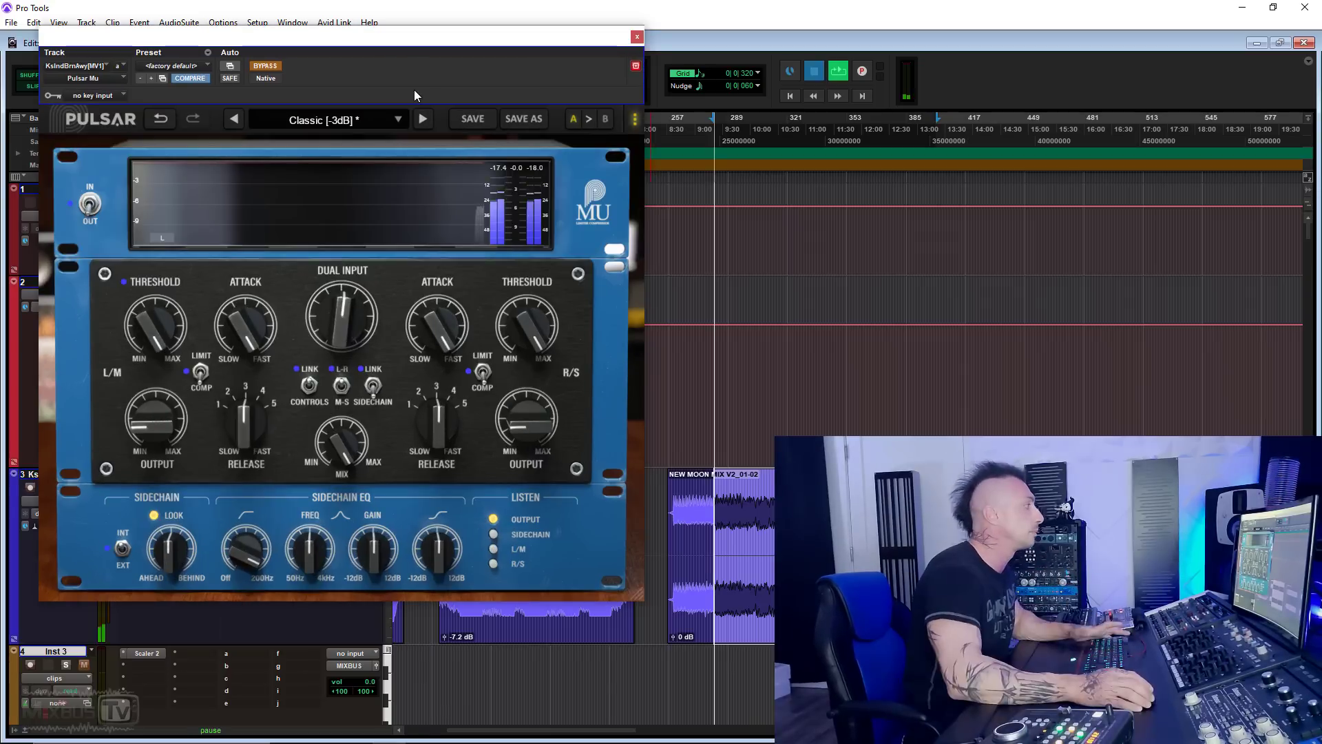
# Resume playback with the Pulsar Mu active, set its attack to 2.95 and return to the VU meters.
pyautogui.press('space')
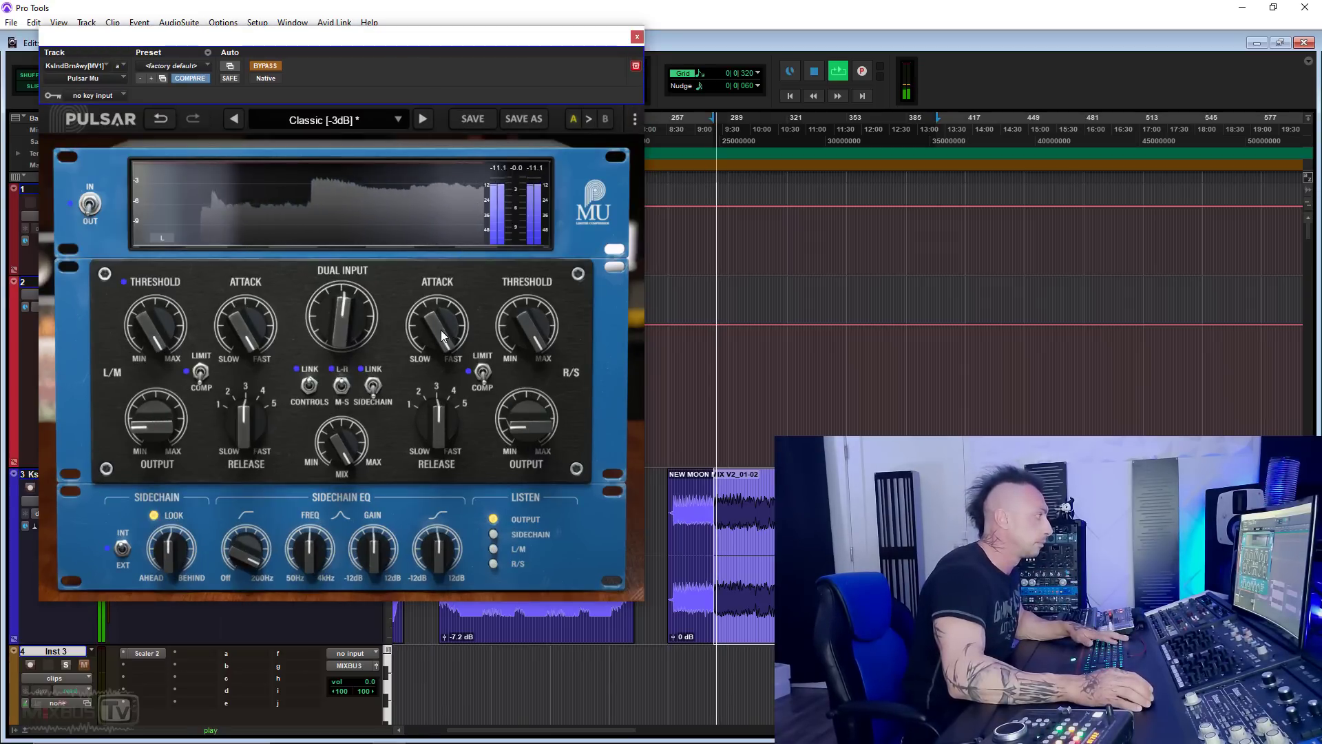
pyautogui.click(265, 65)
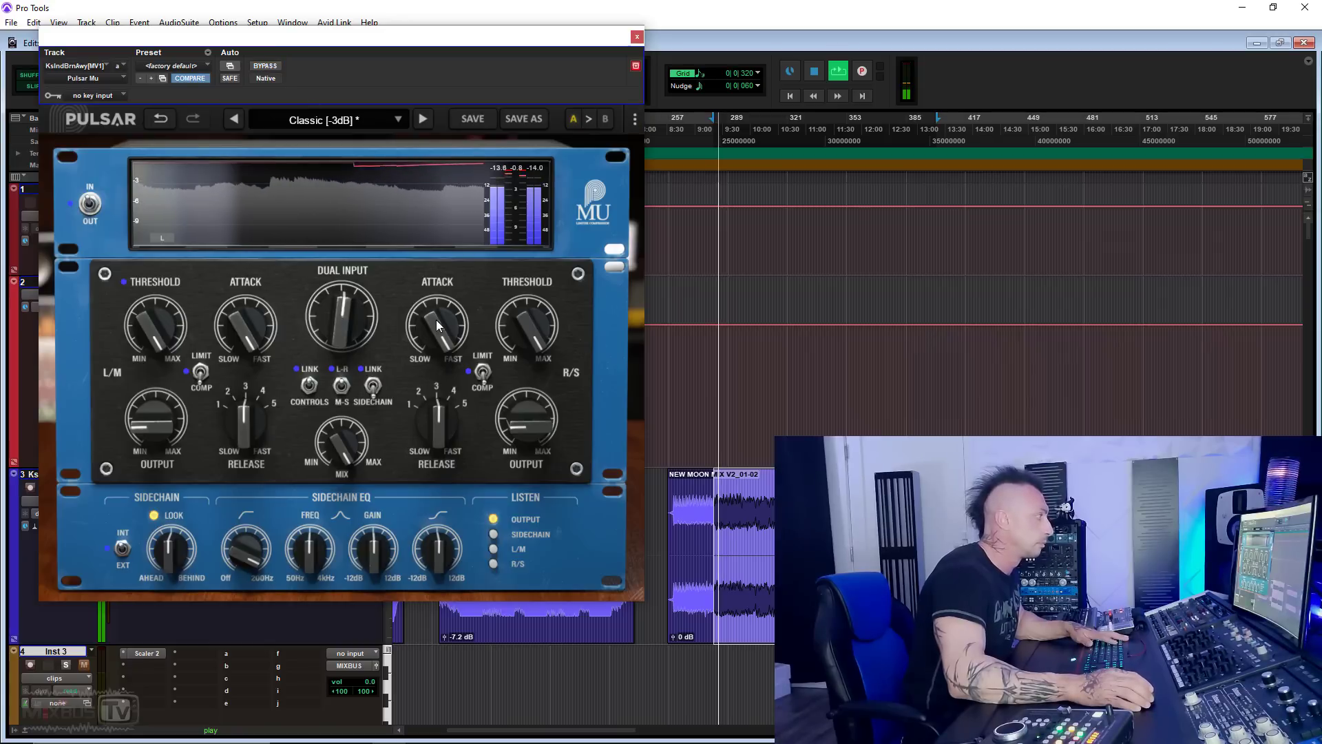
pyautogui.moveTo(435, 325); pyautogui.dragTo(431, 438)
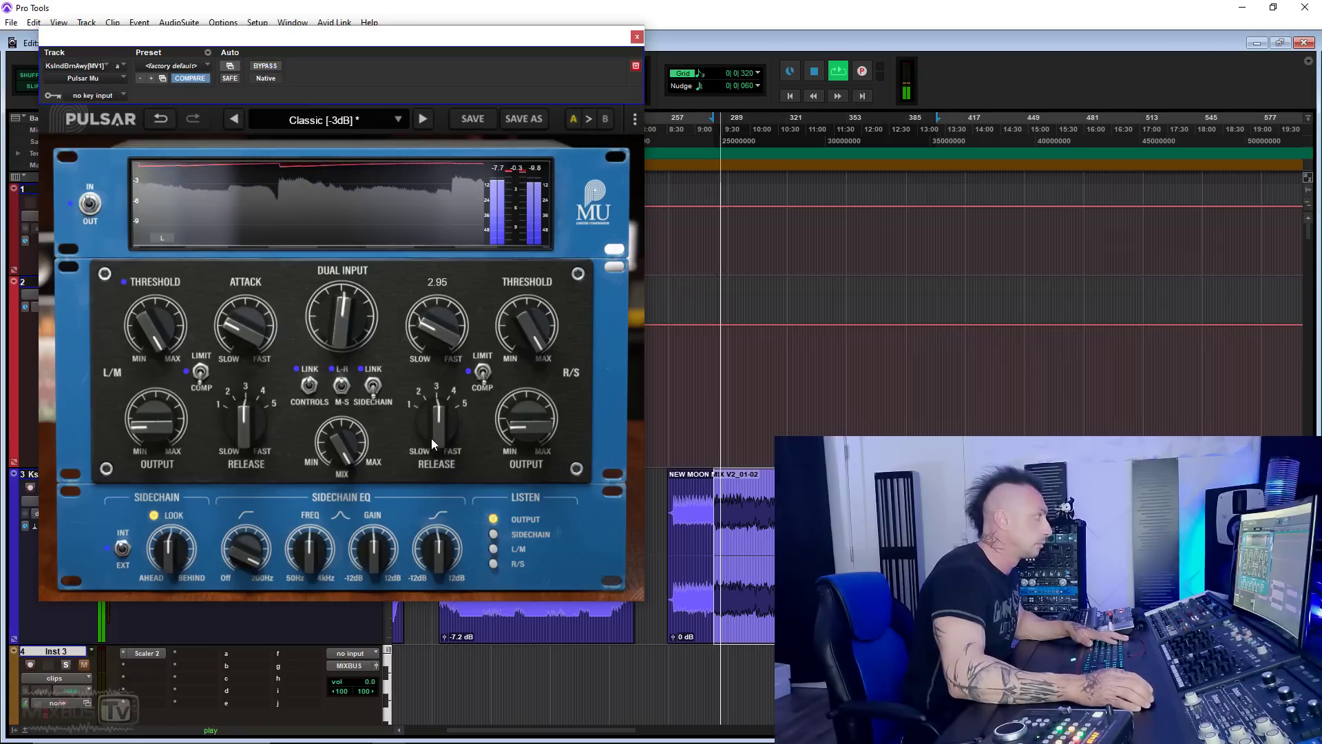
pyautogui.click(462, 230)
# Raise the Pulsar Mu's dual input beyond 19.5 dB, lower its output to match and compare with the bypassed signal.
pyautogui.moveTo(330, 342); pyautogui.dragTo(340, 317)
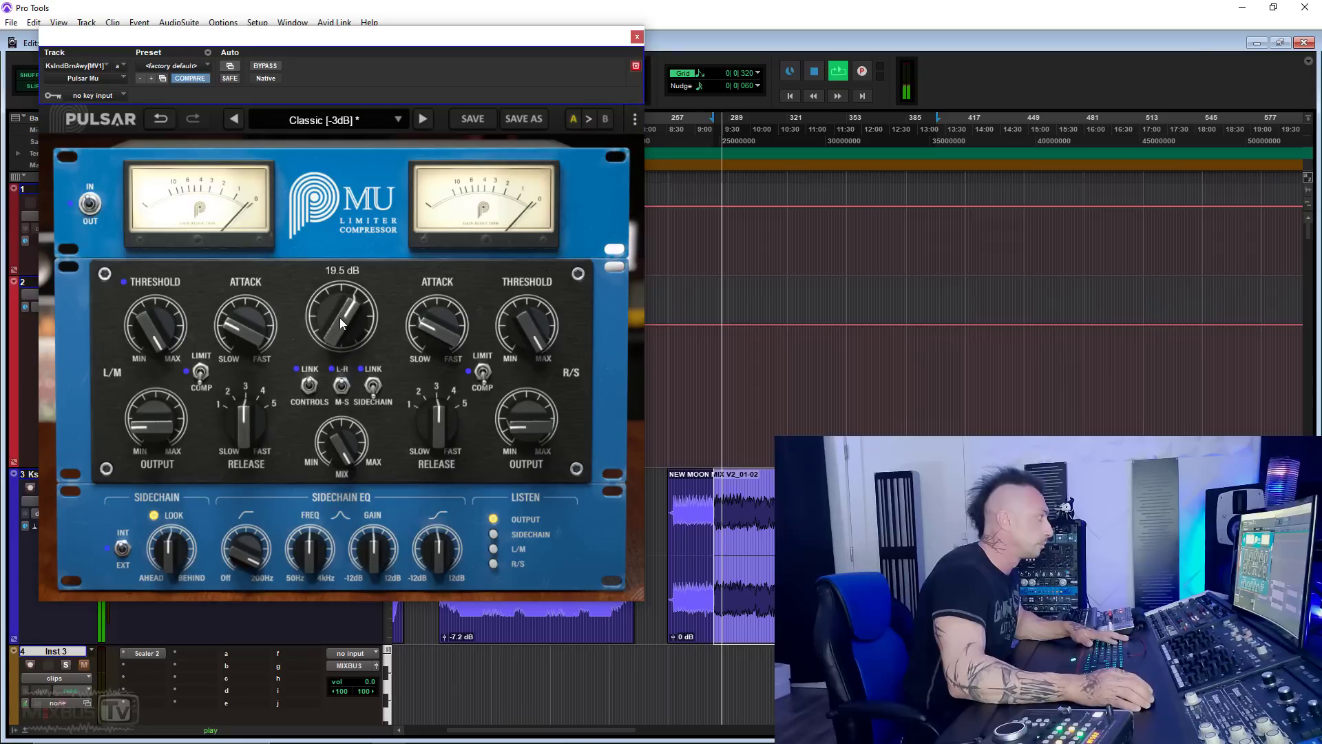
pyautogui.moveTo(158, 412); pyautogui.dragTo(163, 423)
pyautogui.moveTo(342, 320); pyautogui.dragTo(342, 318)
pyautogui.moveTo(147, 431); pyautogui.dragTo(146, 425)
pyautogui.click(265, 67)
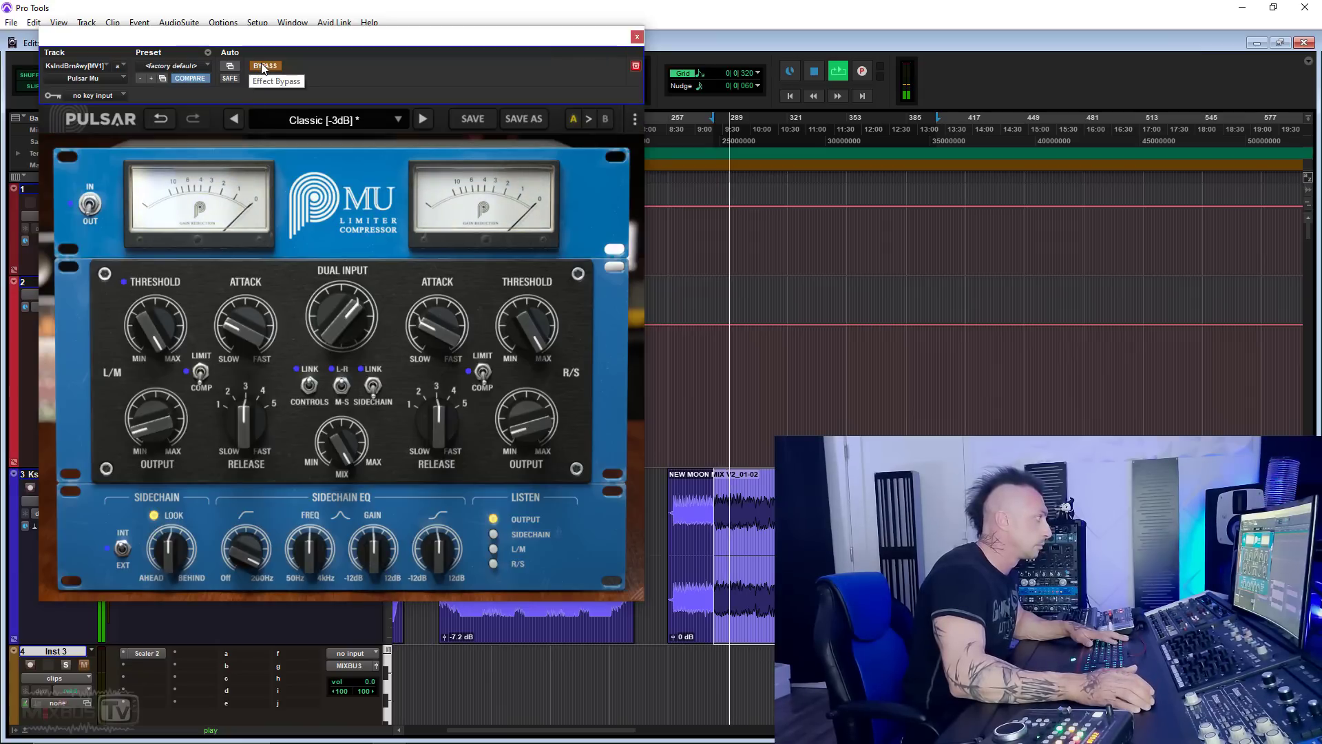
pyautogui.click(266, 66)
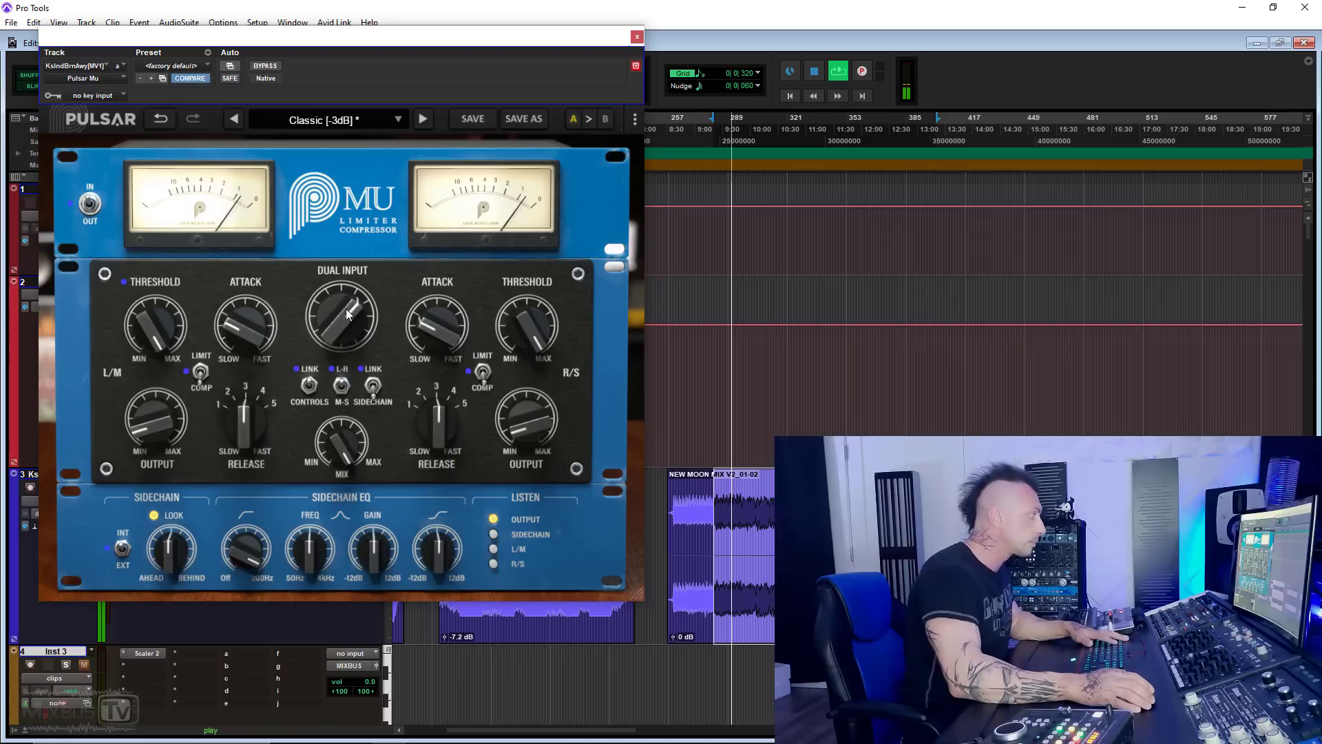
# Try different dual input levels on the Pulsar Mu during playback, settling at about 15.8 dB with the output raised to -16.9 dB.
pyautogui.moveTo(349, 321); pyautogui.dragTo(349, 332)
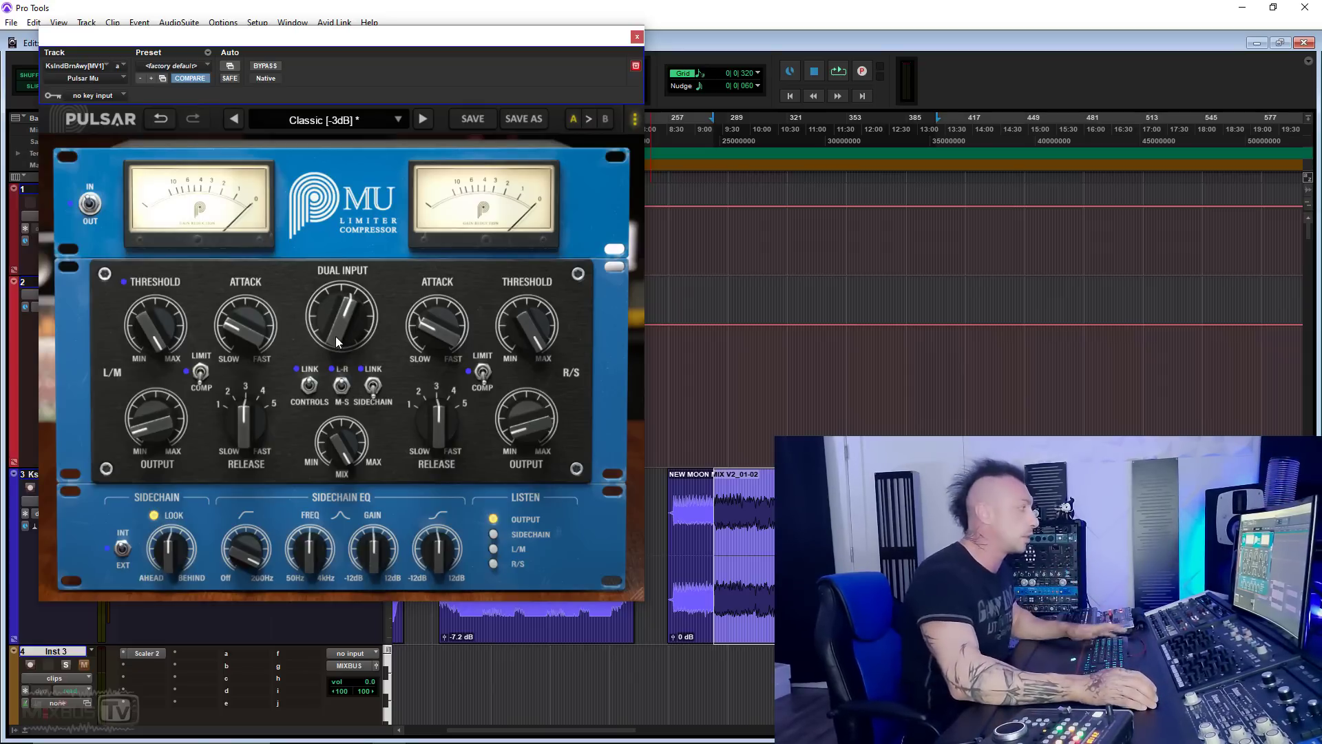
pyautogui.press('space')
pyautogui.moveTo(336, 330); pyautogui.dragTo(333, 320)
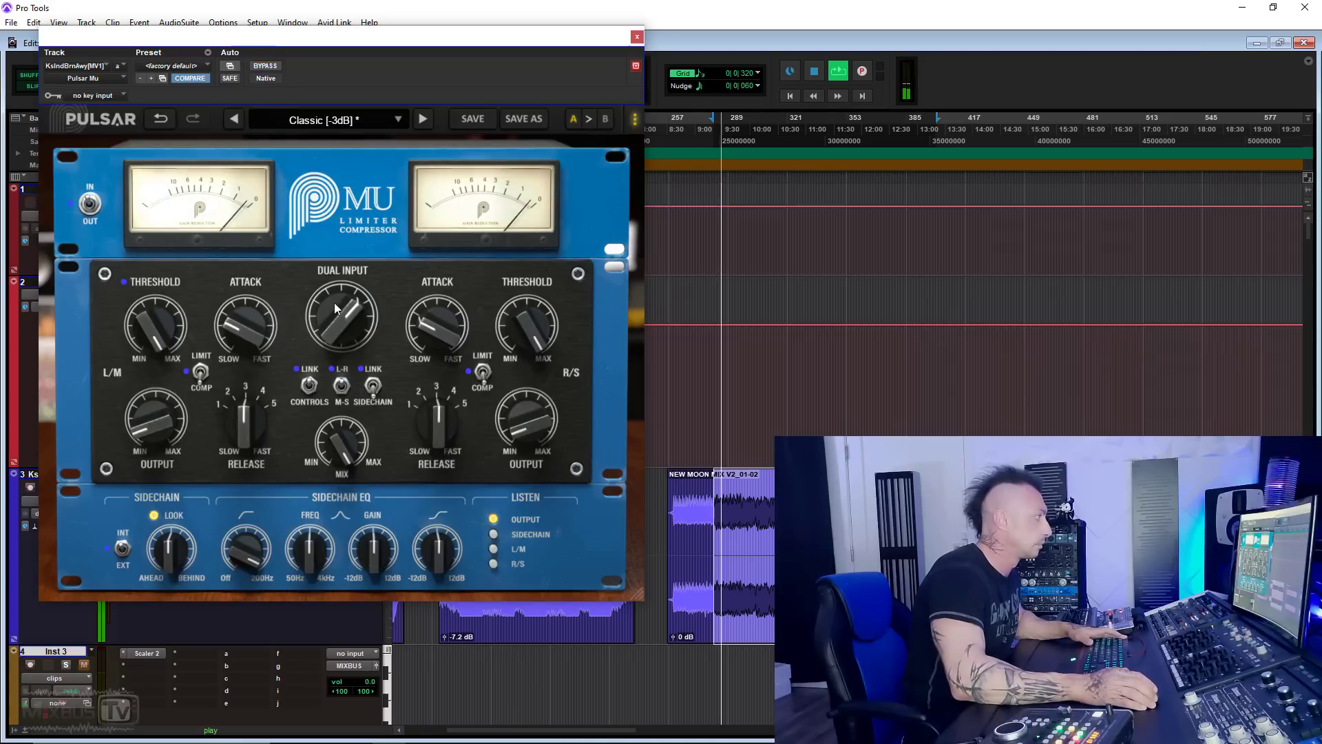
pyautogui.moveTo(331, 291); pyautogui.dragTo(341, 338)
pyautogui.moveTo(156, 423); pyautogui.dragTo(156, 412)
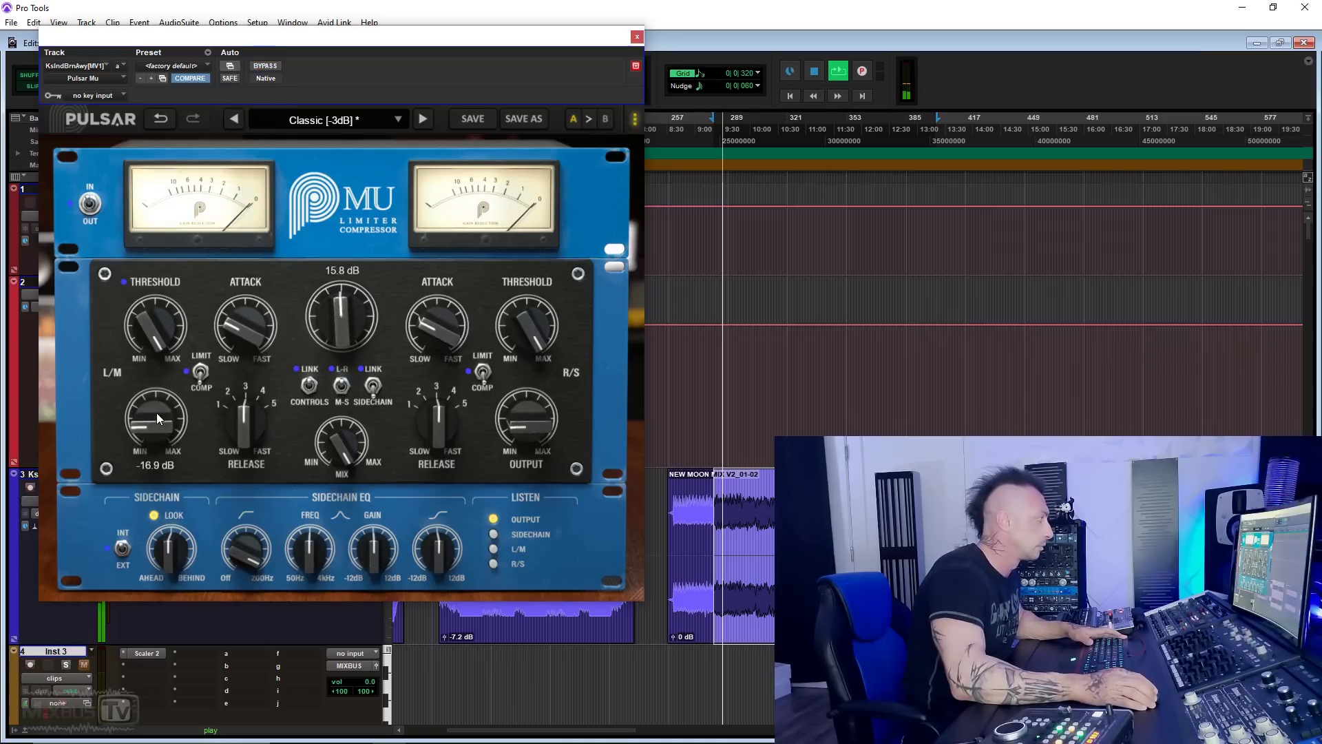
pyautogui.moveTo(334, 325); pyautogui.dragTo(333, 310)
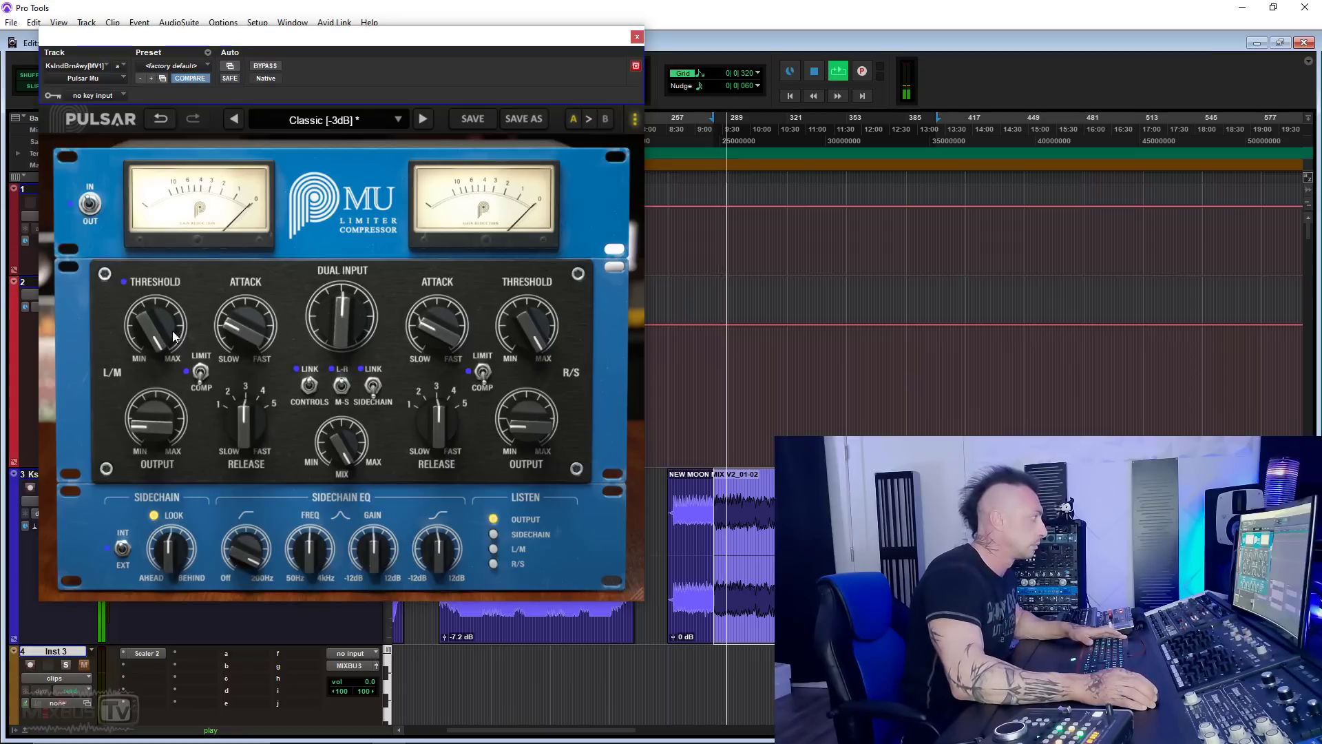
# Set the Pulsar Mu's threshold to 7.80, raise its output, and turn the dual input down once playback is stopped.
pyautogui.moveTo(527, 318); pyautogui.dragTo(527, 346)
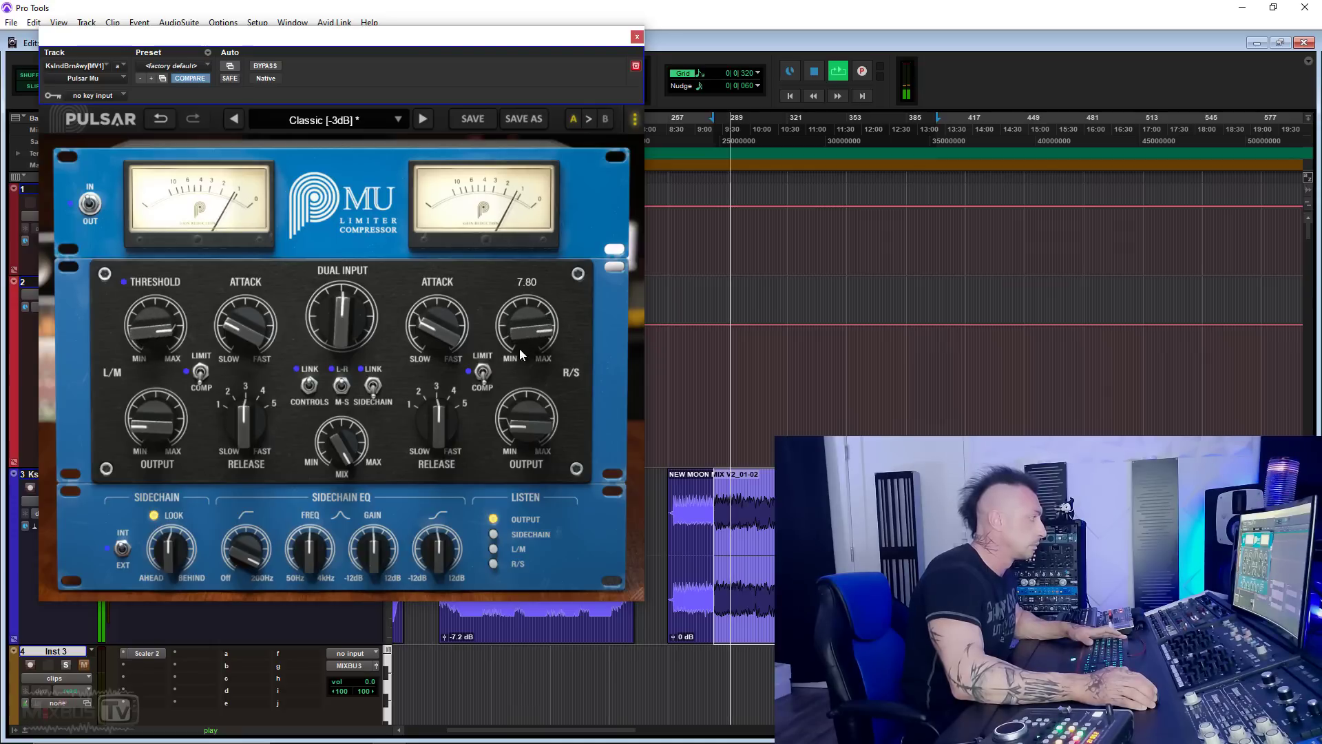
pyautogui.moveTo(155, 420); pyautogui.dragTo(156, 405)
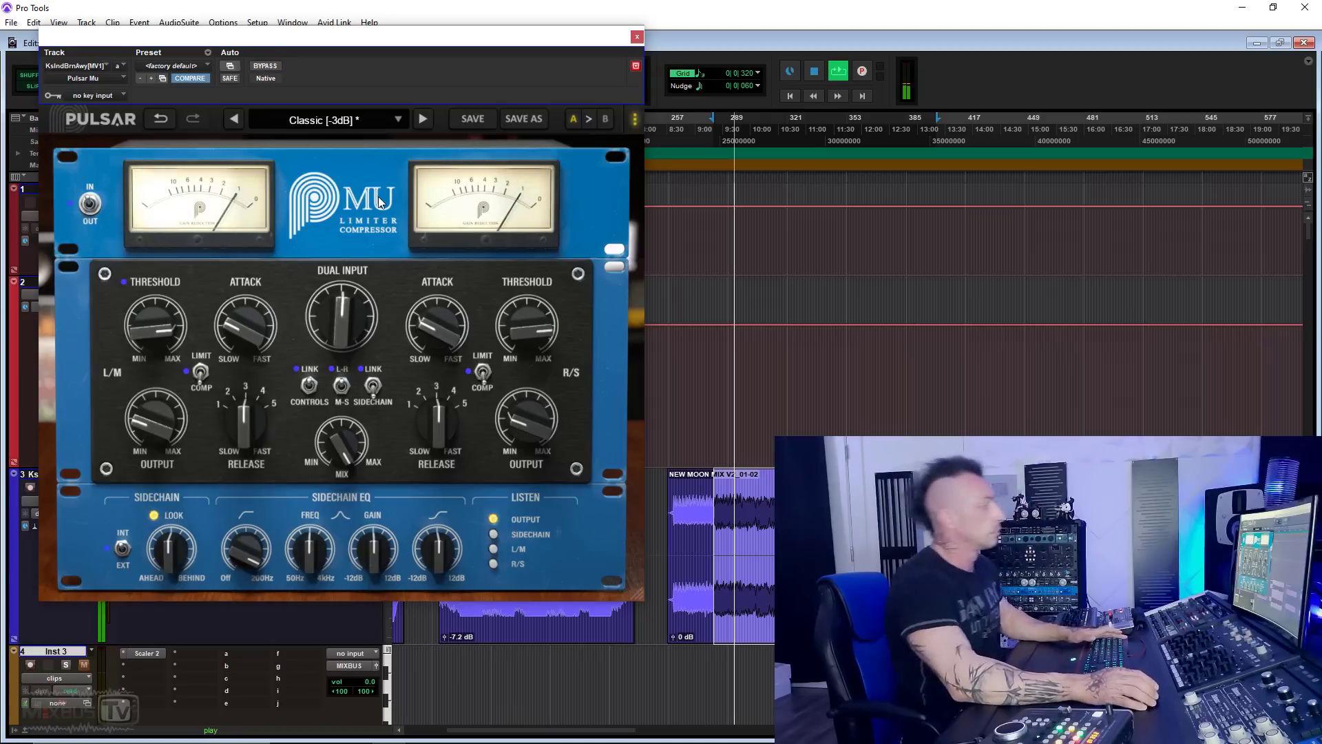
pyautogui.press('space')
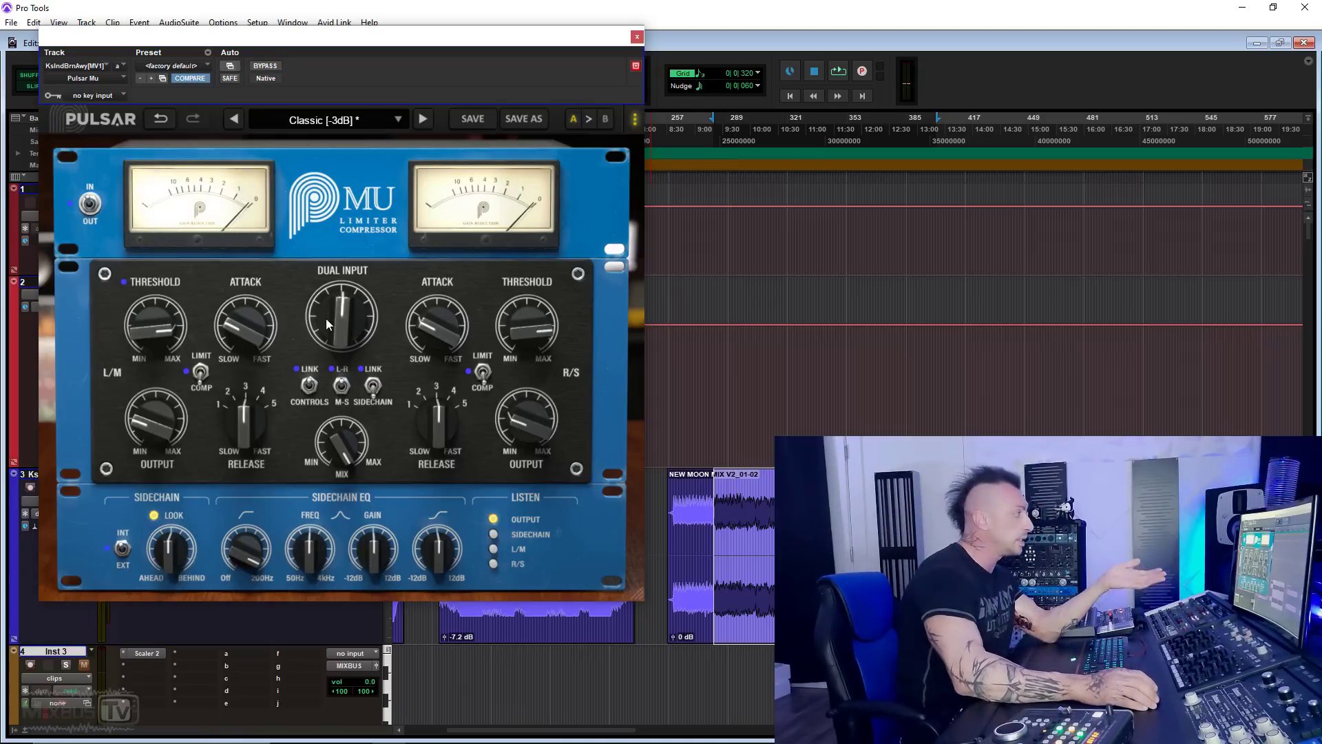
pyautogui.moveTo(335, 324); pyautogui.dragTo(334, 345)
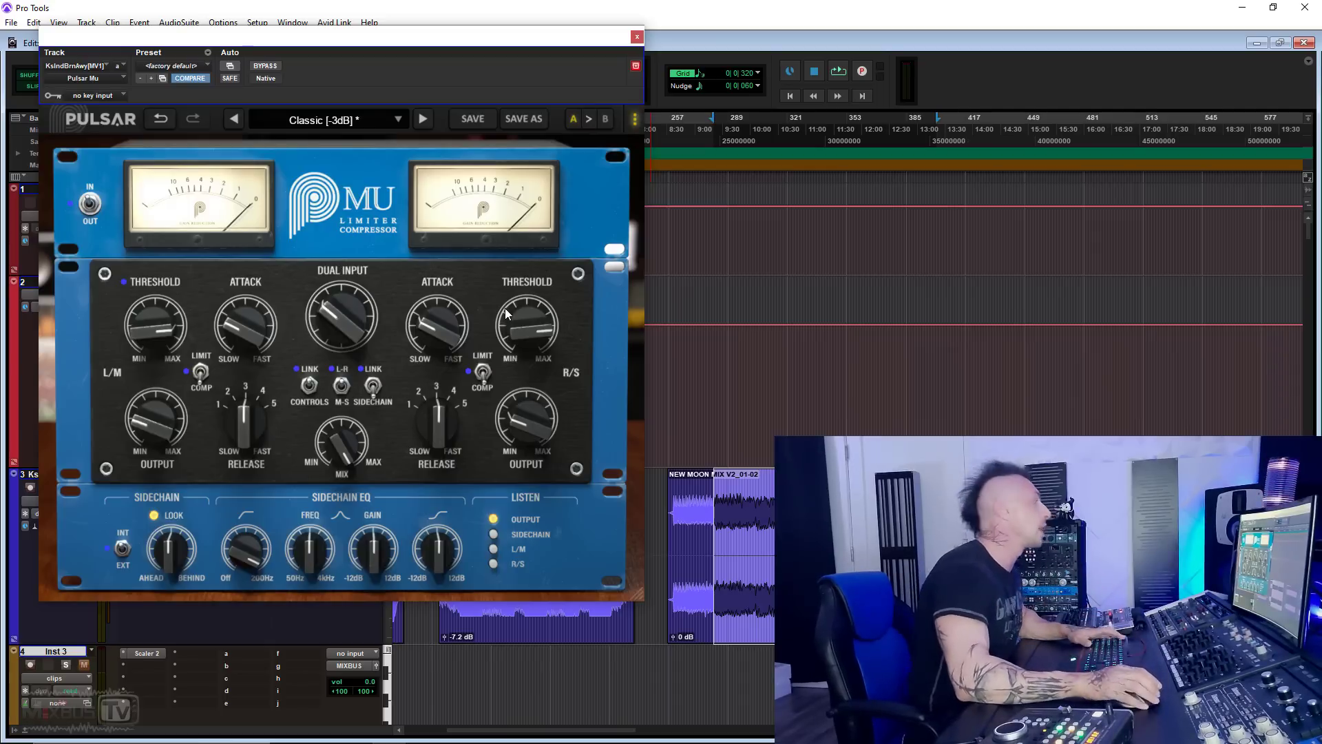
pyautogui.click(659, 257)
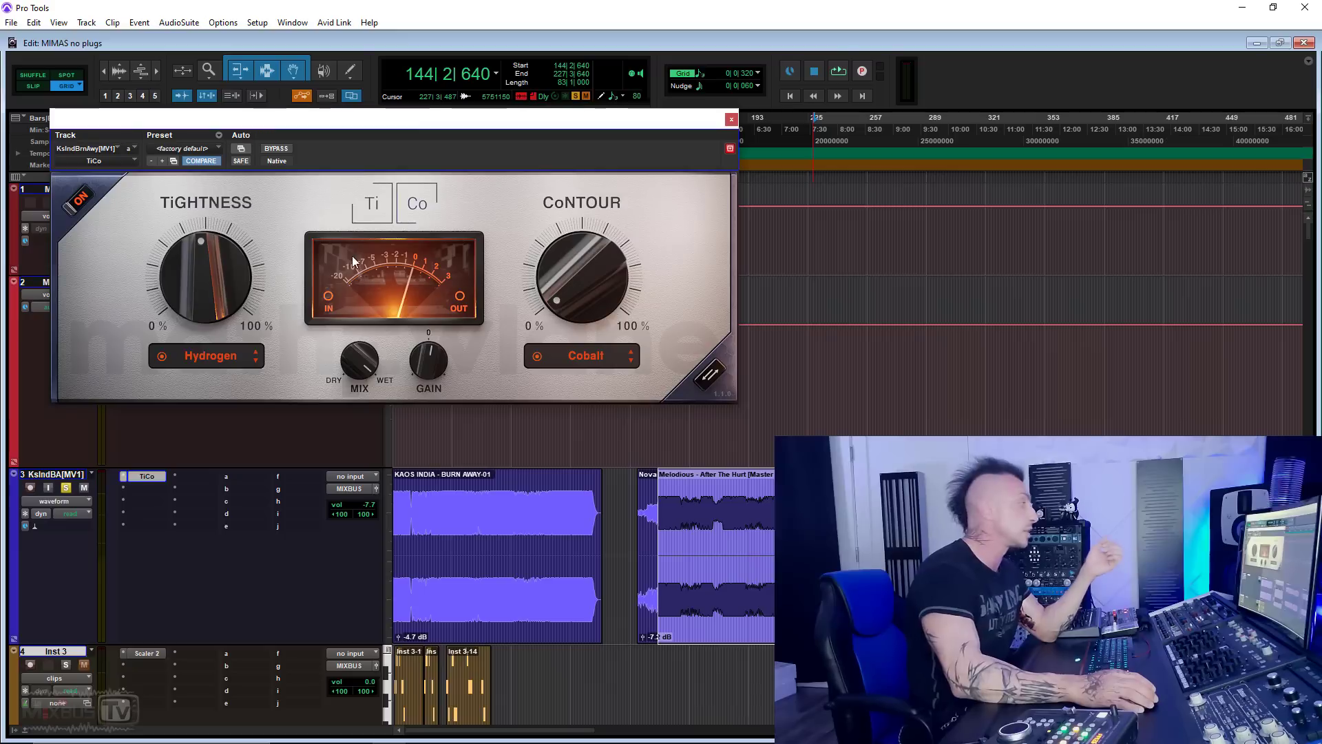
# Review the available Tightness algorithms in TiCo and keep Hydrogen selected.
pyautogui.click(236, 354)
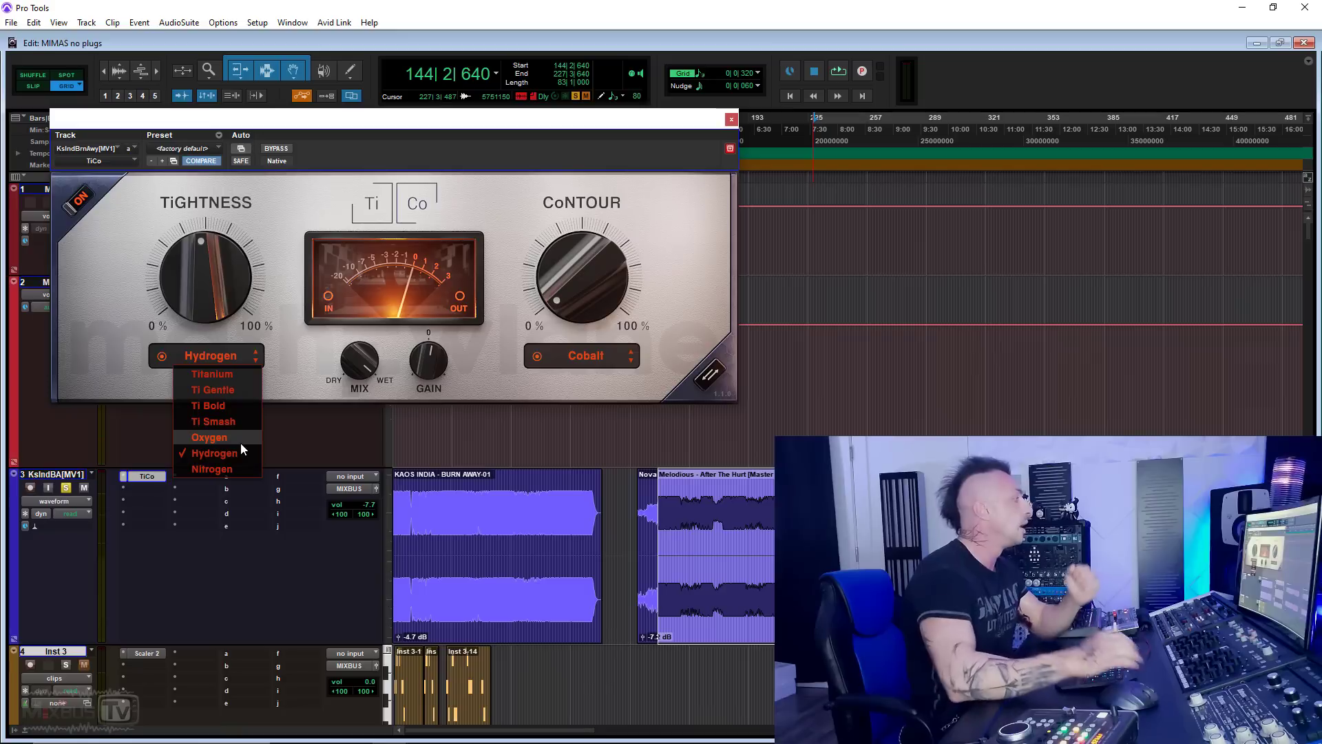
pyautogui.click(302, 364)
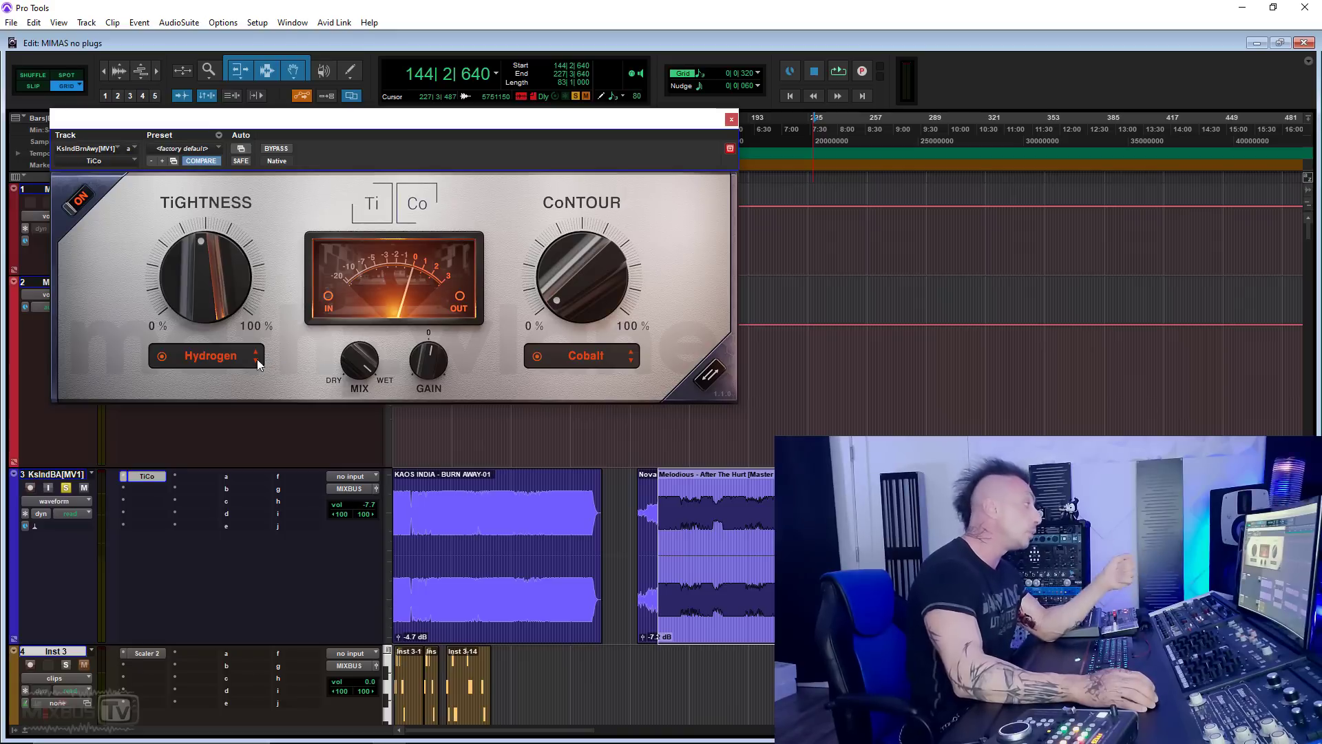
pyautogui.click(208, 353)
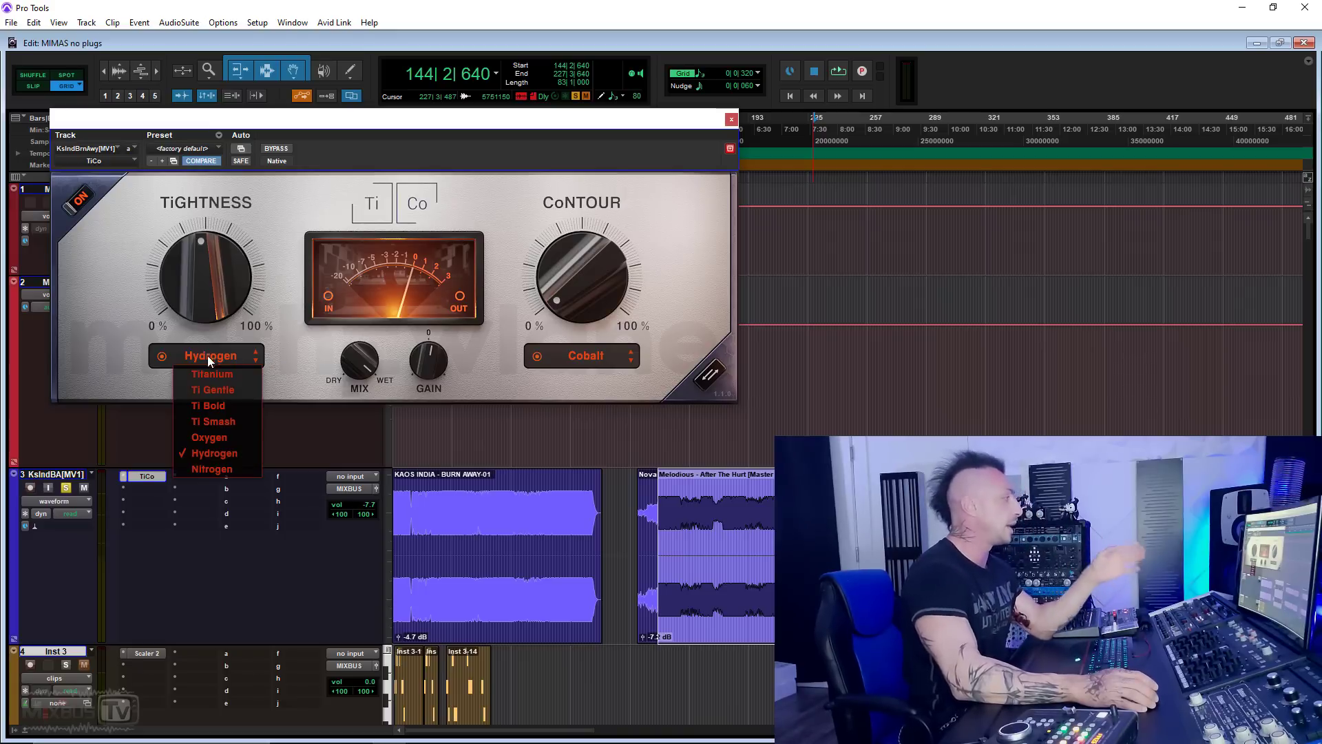
pyautogui.click(229, 457)
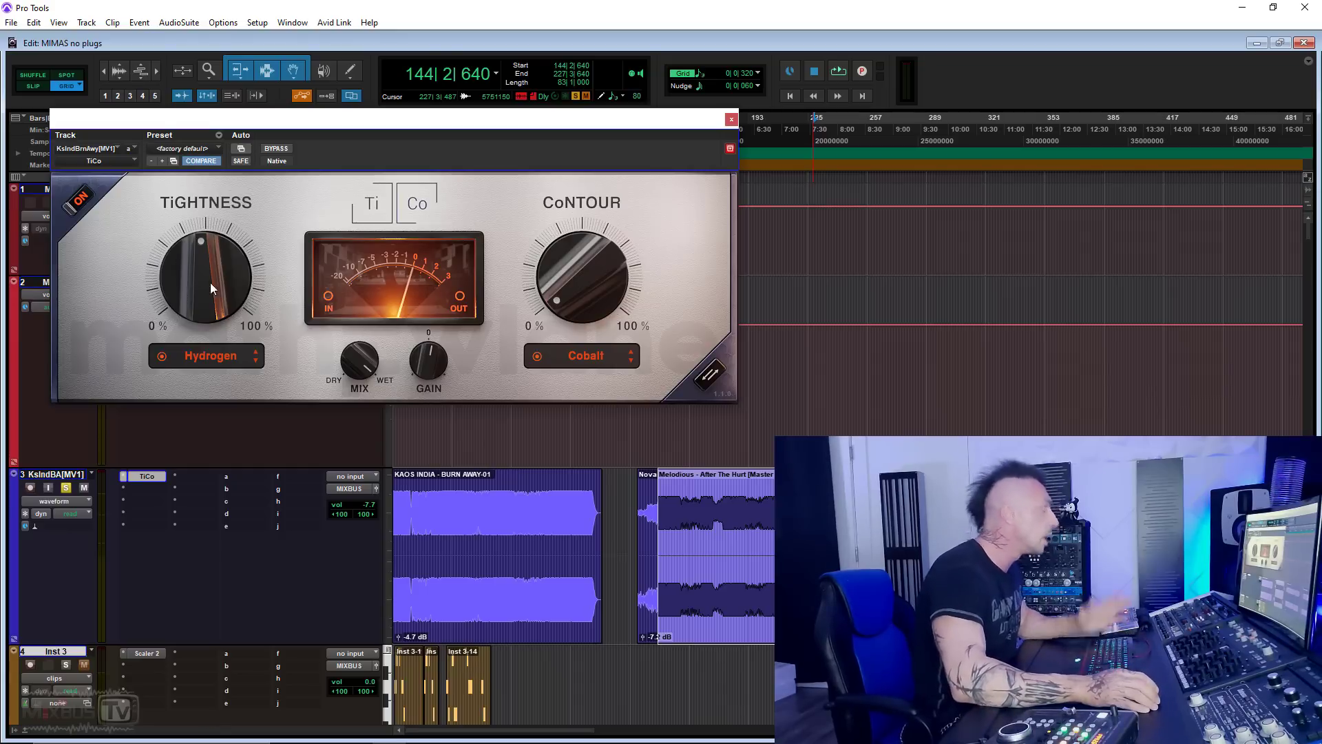
# Play the selected section, set TiCo's Tightness to about halfway with Hydrogen, and compare the processed mix with the bypassed signal.
pyautogui.moveTo(196, 288); pyautogui.dragTo(266, 448)
pyautogui.press('space')
pyautogui.moveTo(200, 300); pyautogui.dragTo(213, 135)
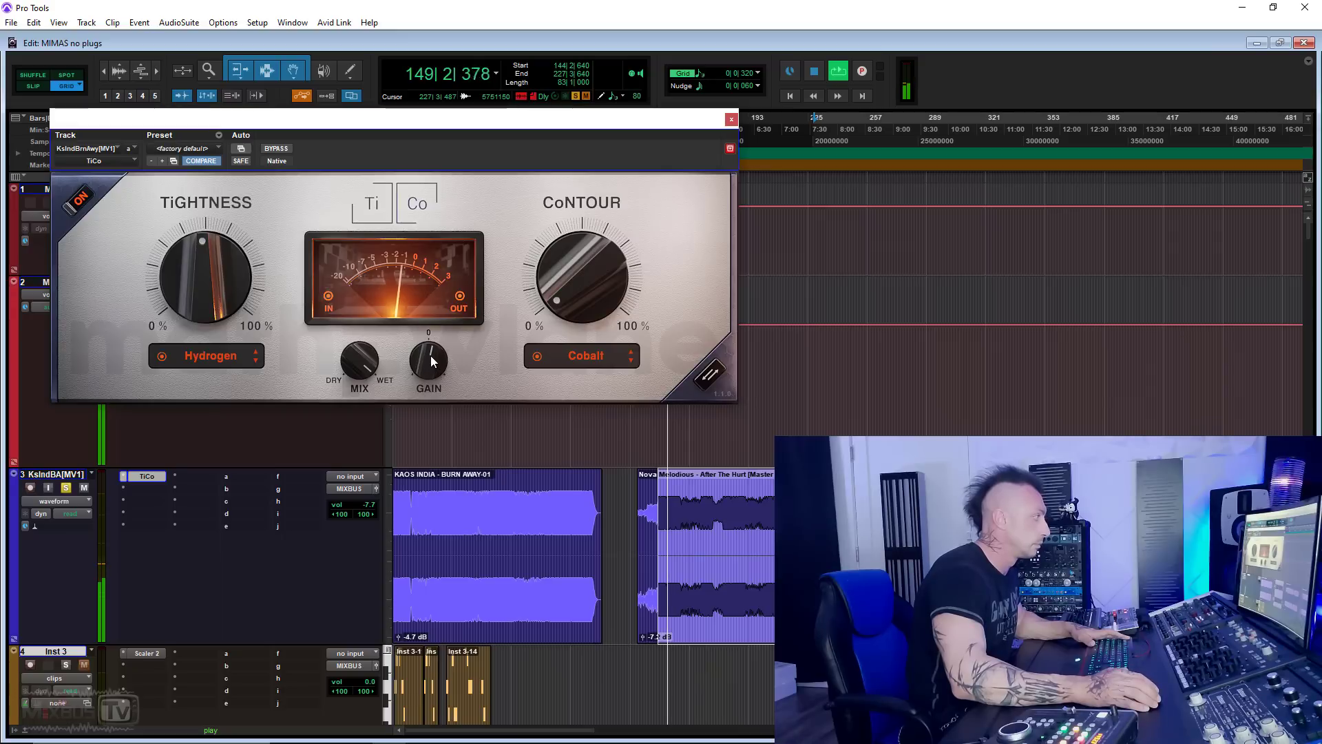
pyautogui.click(279, 150)
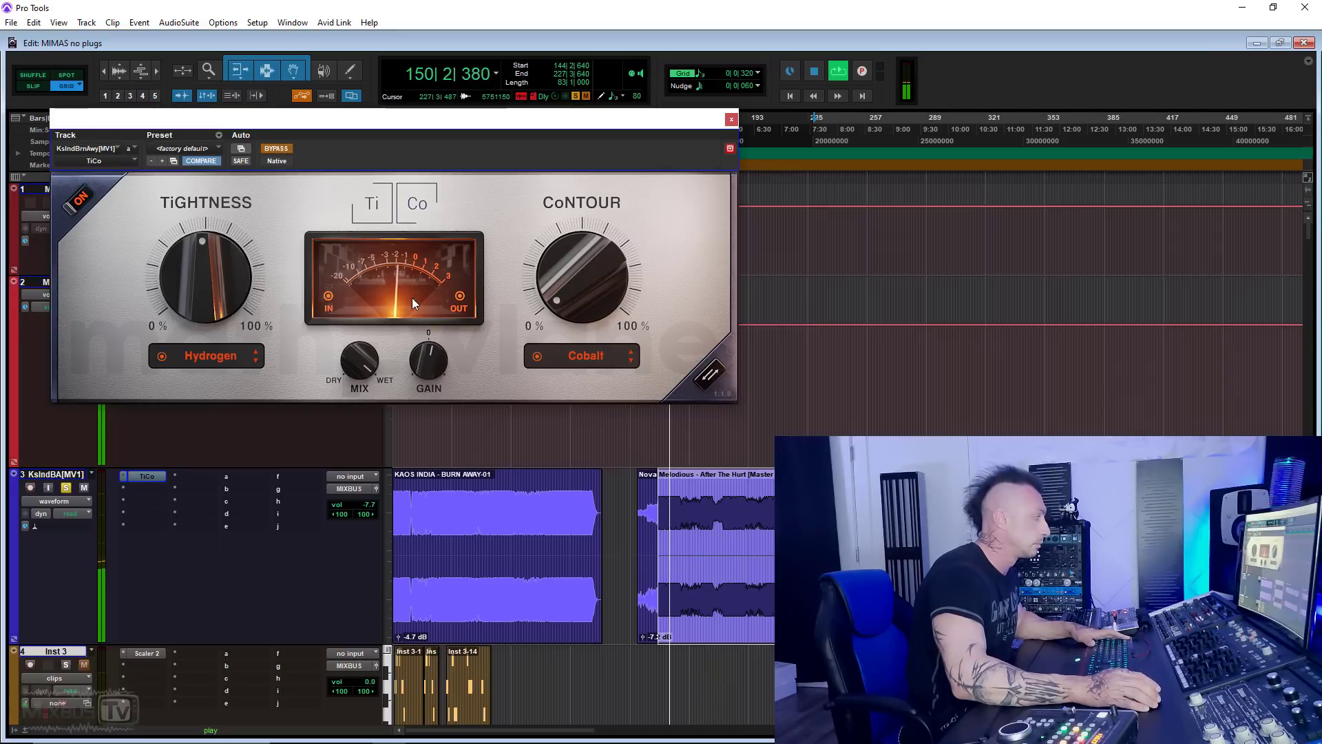
pyautogui.click(279, 149)
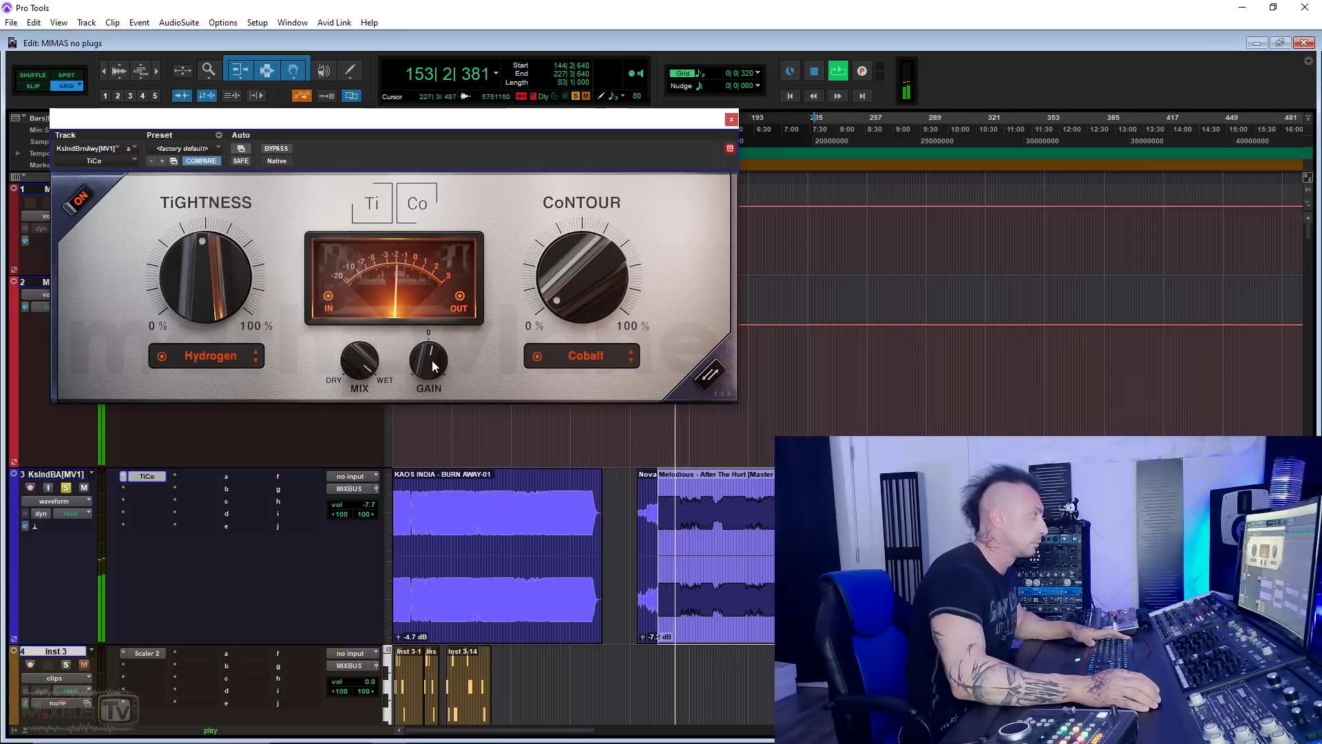
pyautogui.click(278, 150)
pyautogui.click(284, 150)
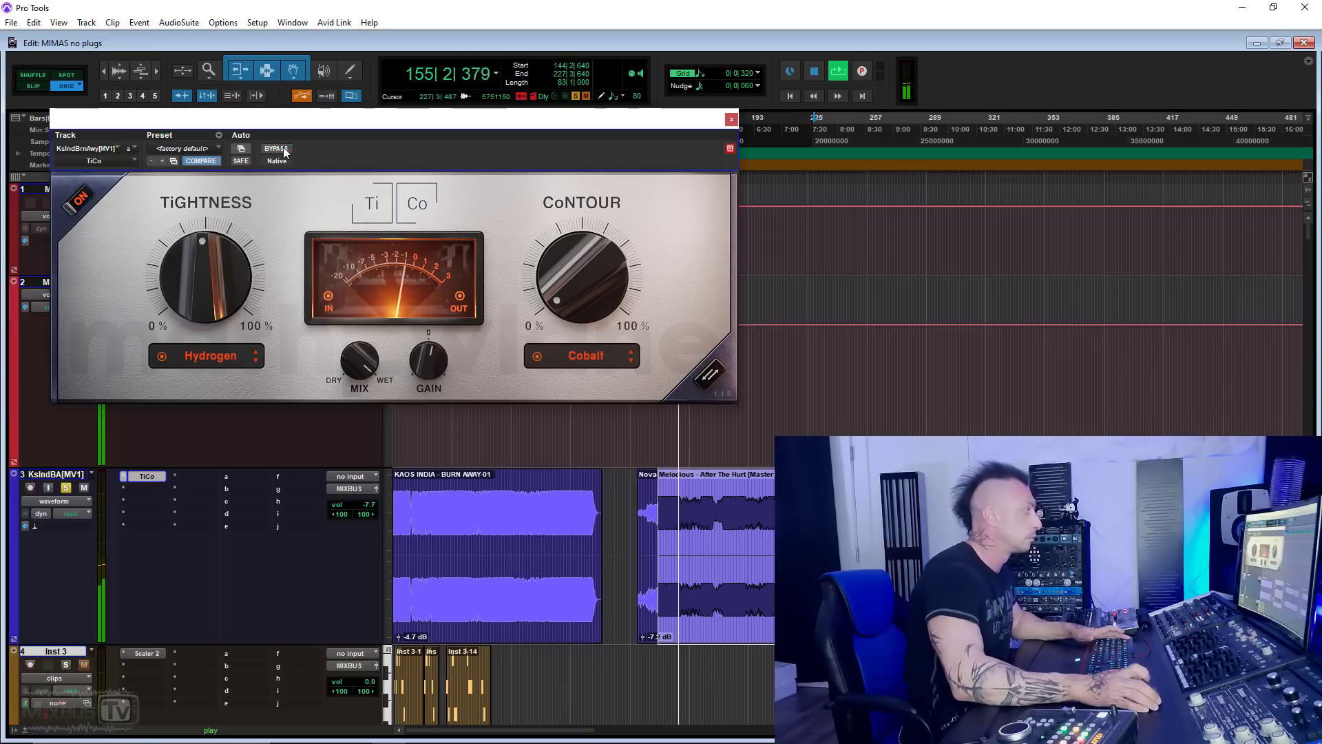
pyautogui.press('space')
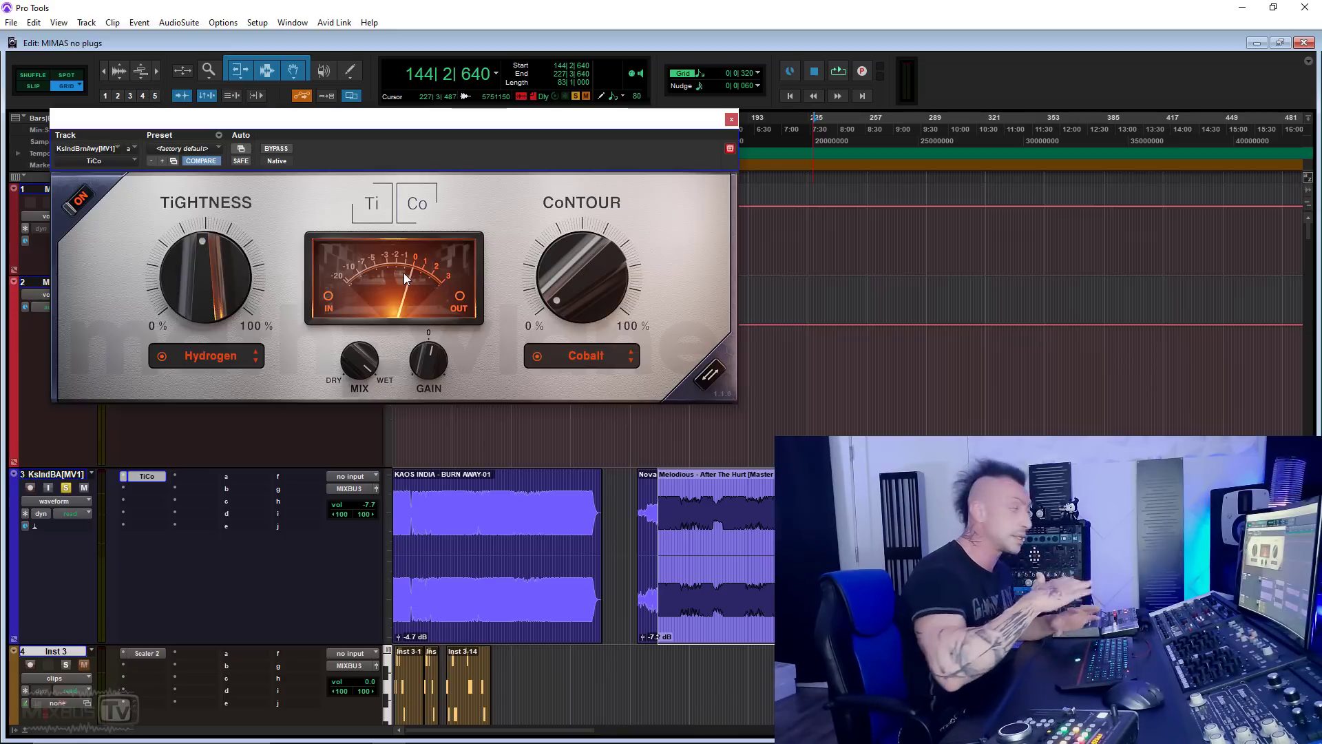
# Recheck the Tightness algorithms, keep Hydrogen, and replay the section while toggling TiCo's bypass for comparison.
pyautogui.click(209, 357)
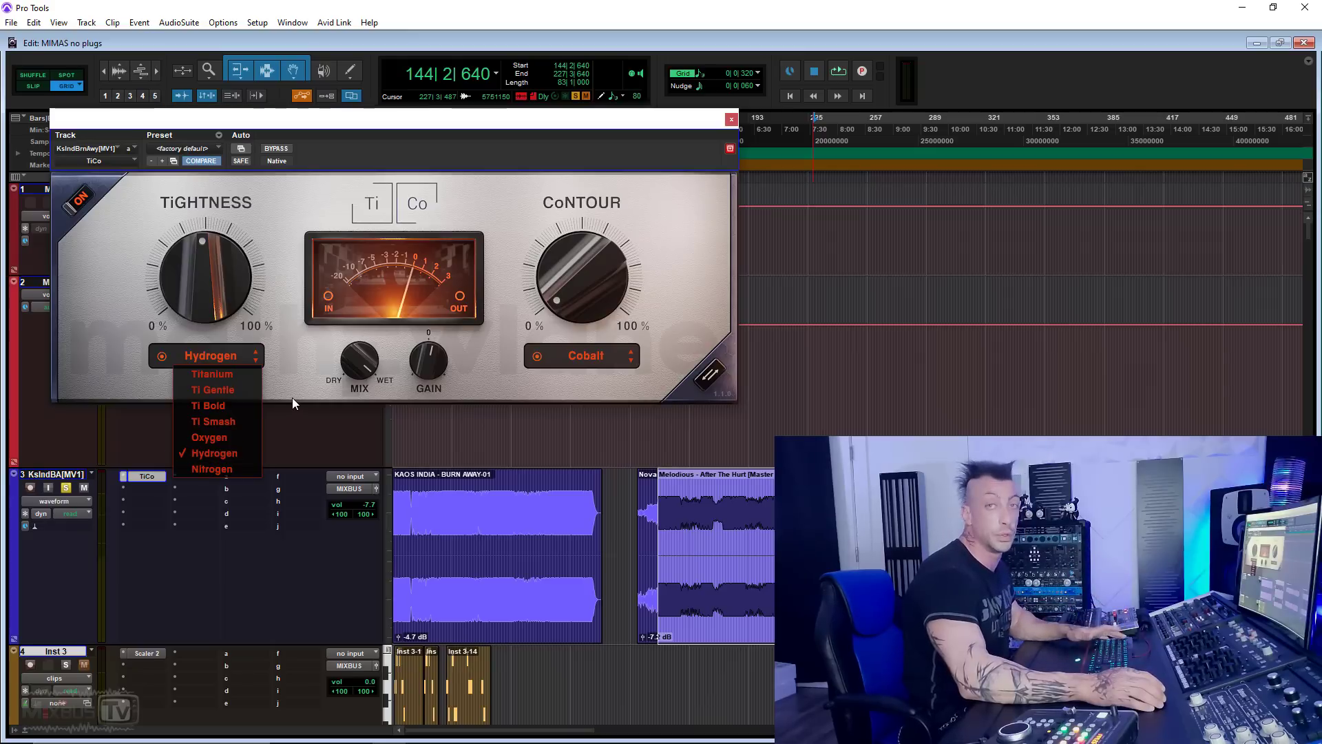
pyautogui.click(294, 369)
pyautogui.press('space')
pyautogui.click(278, 149)
pyautogui.click(279, 148)
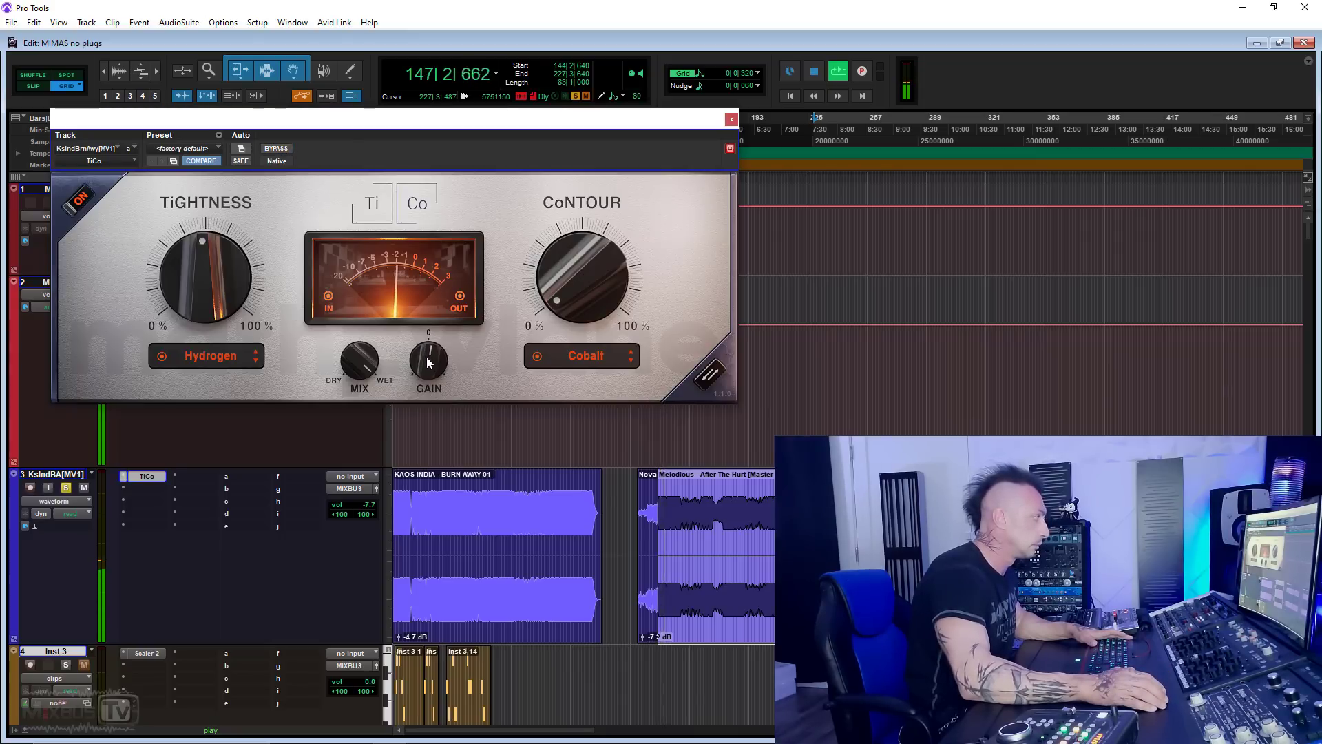
pyautogui.click(278, 149)
pyautogui.click(277, 150)
# Switch TiCo's Tightness algorithm to Nitrogen, reduce the Tightness amount slightly and compare with the bypassed signal.
pyautogui.click(201, 356)
pyautogui.click(210, 471)
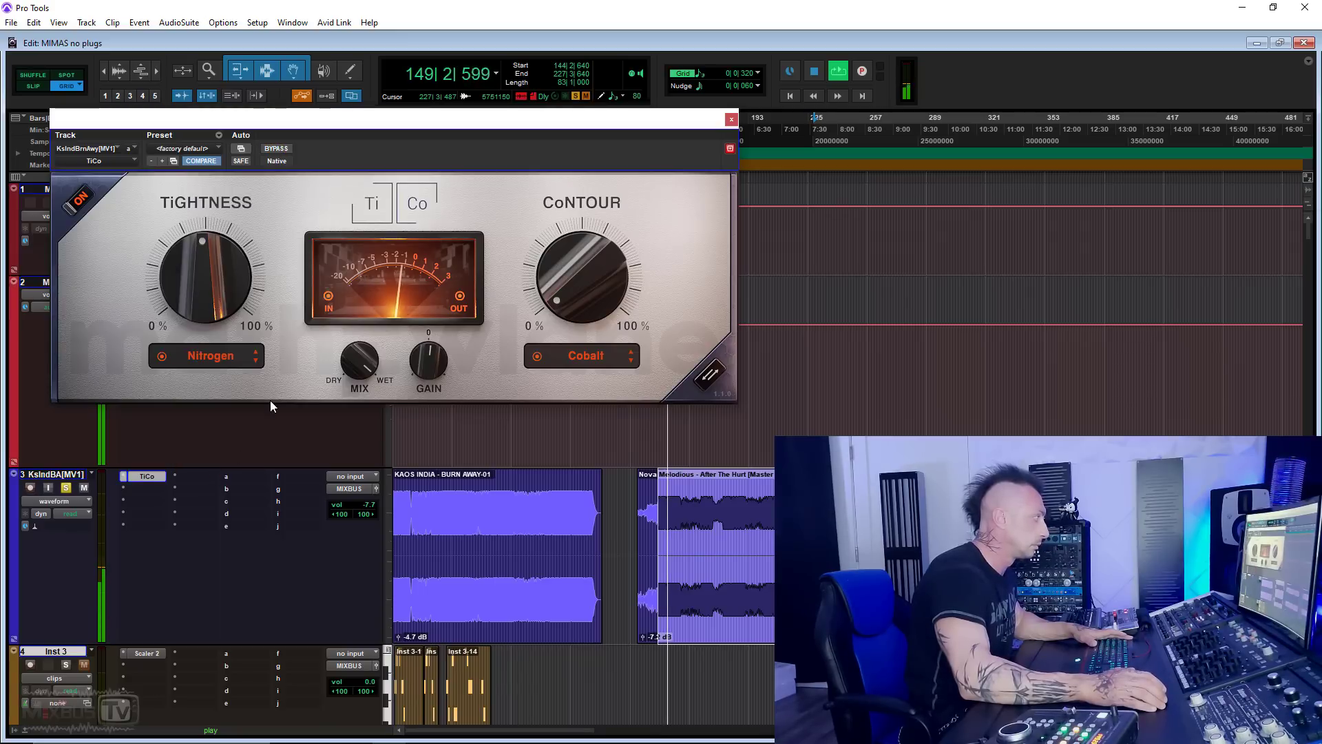
pyautogui.moveTo(211, 260); pyautogui.dragTo(209, 280)
pyautogui.click(276, 149)
pyautogui.click(277, 150)
# Return TiCo's Tightness algorithm to Hydrogen and open the Contour algorithm choices.
pyautogui.click(226, 359)
pyautogui.click(230, 453)
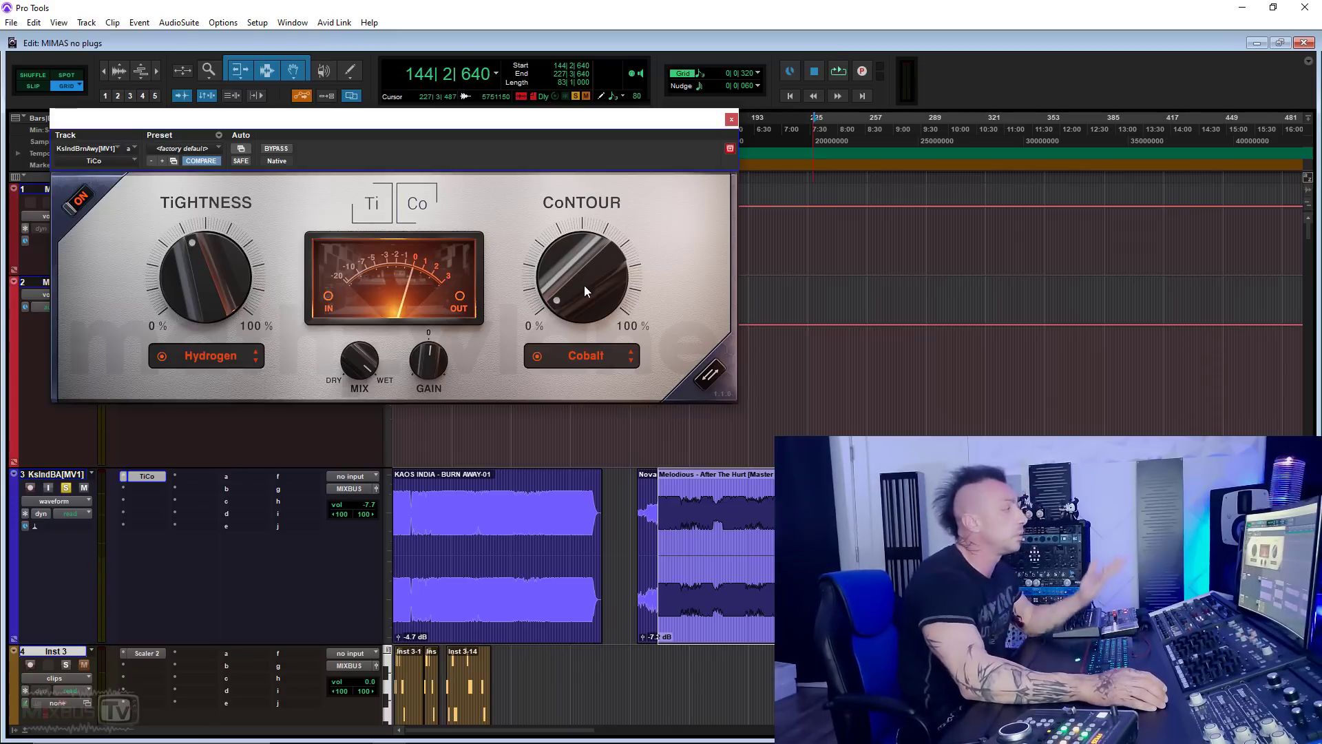
pyautogui.click(590, 356)
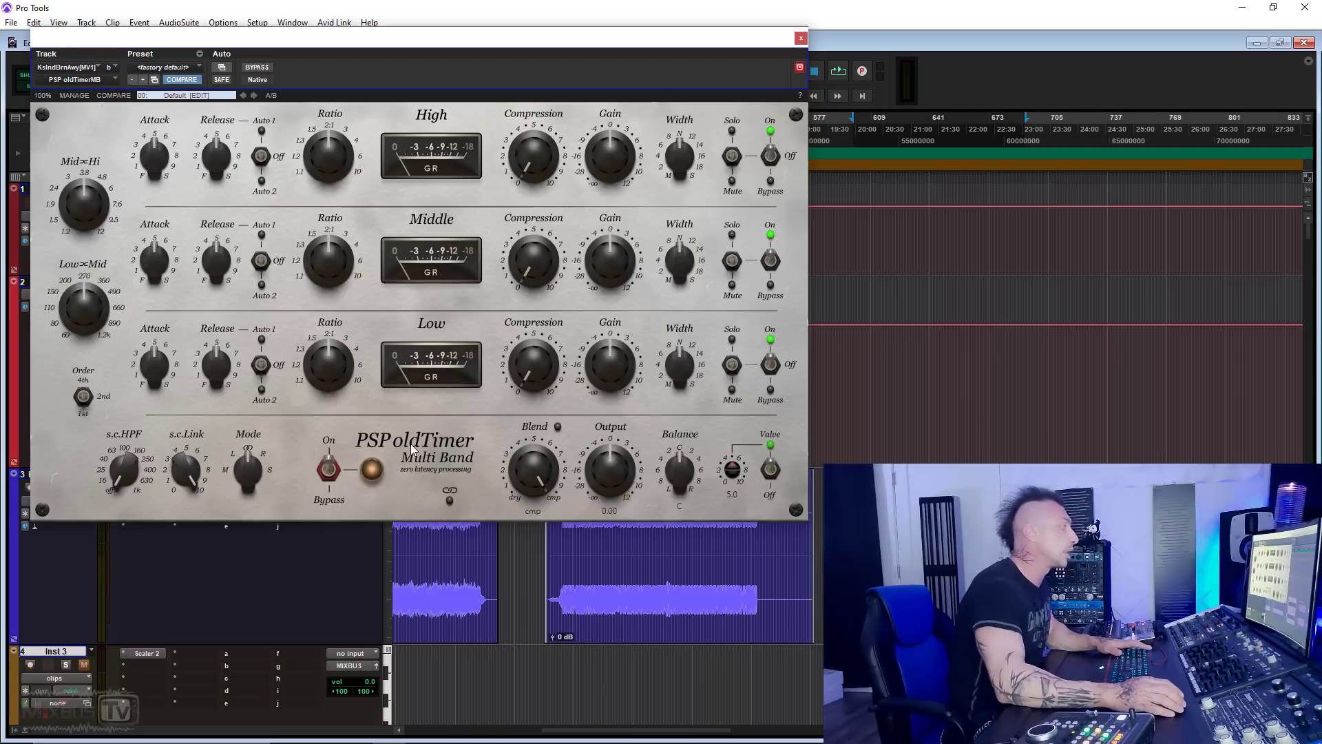
# During playback, turn off oldTimer's Valve and set the Low band to compression 1.9, release 7, attack 8 and gain 3.06.
pyautogui.press('space')
pyautogui.click(770, 469)
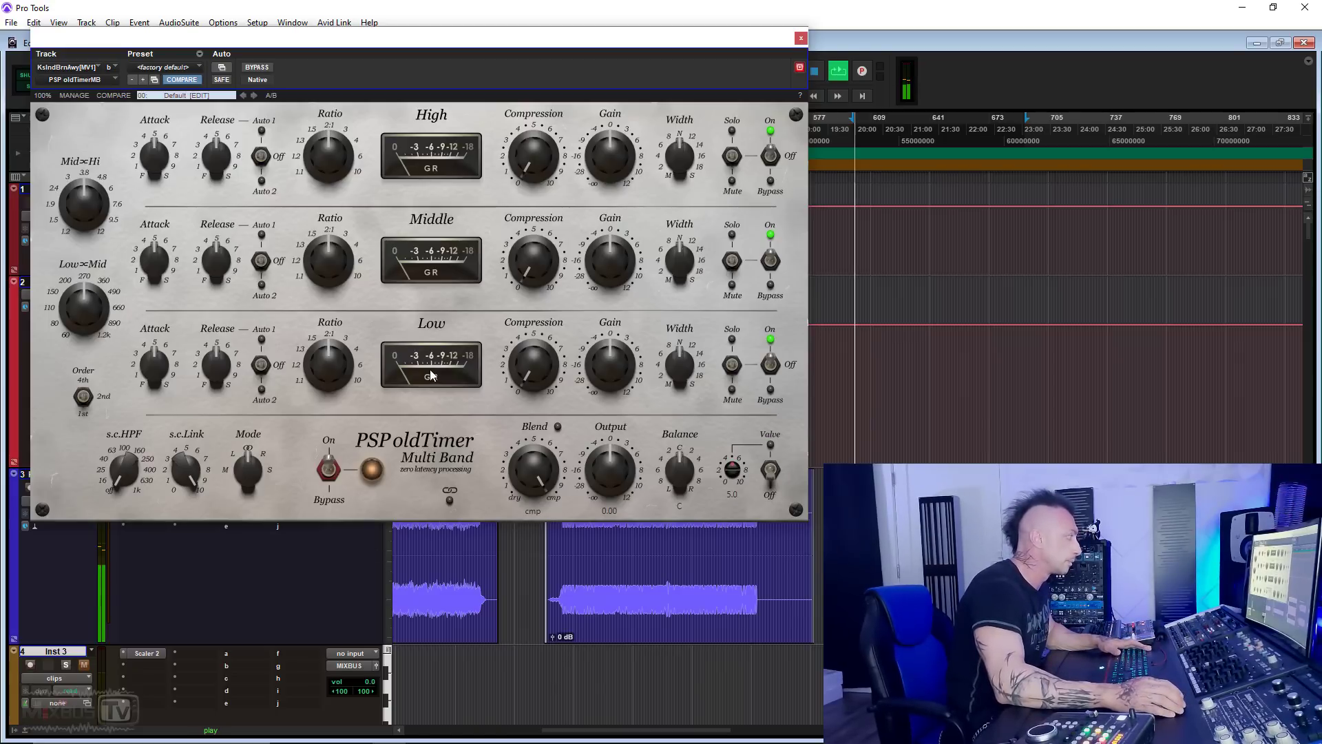
pyautogui.moveTo(549, 379); pyautogui.dragTo(542, 336)
pyautogui.moveTo(224, 366); pyautogui.dragTo(221, 320)
pyautogui.moveTo(156, 375); pyautogui.dragTo(165, 342)
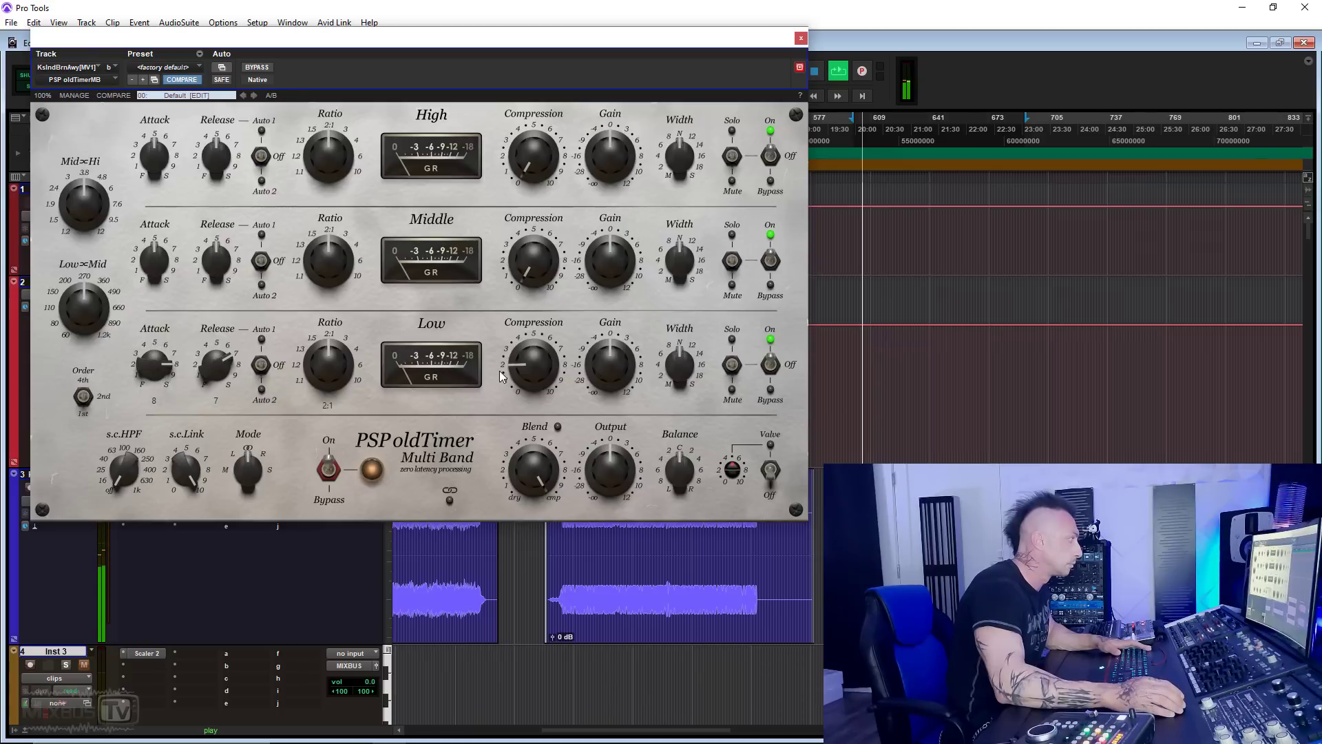
pyautogui.moveTo(621, 379); pyautogui.dragTo(623, 357)
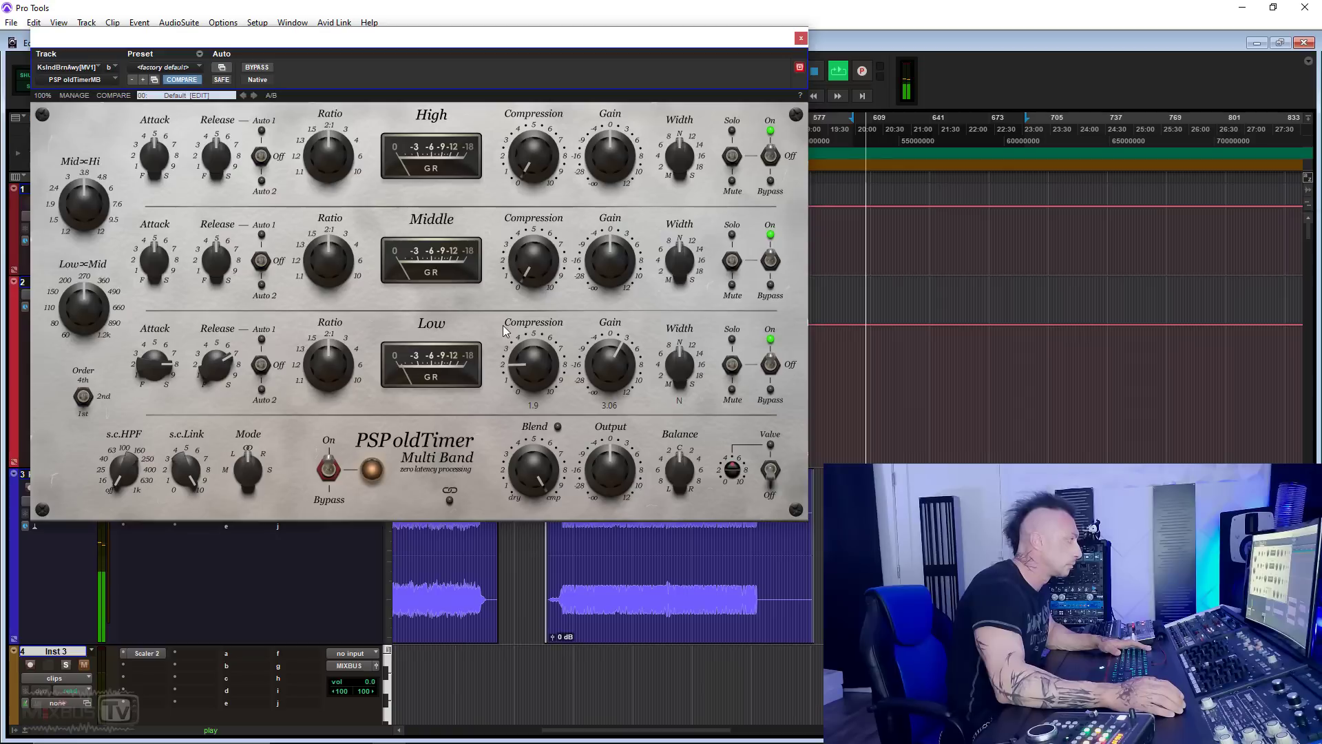
# Set oldTimer's Middle band to compression 2.3, Auto 1 release and attack 6.
pyautogui.moveTo(529, 257); pyautogui.dragTo(530, 221)
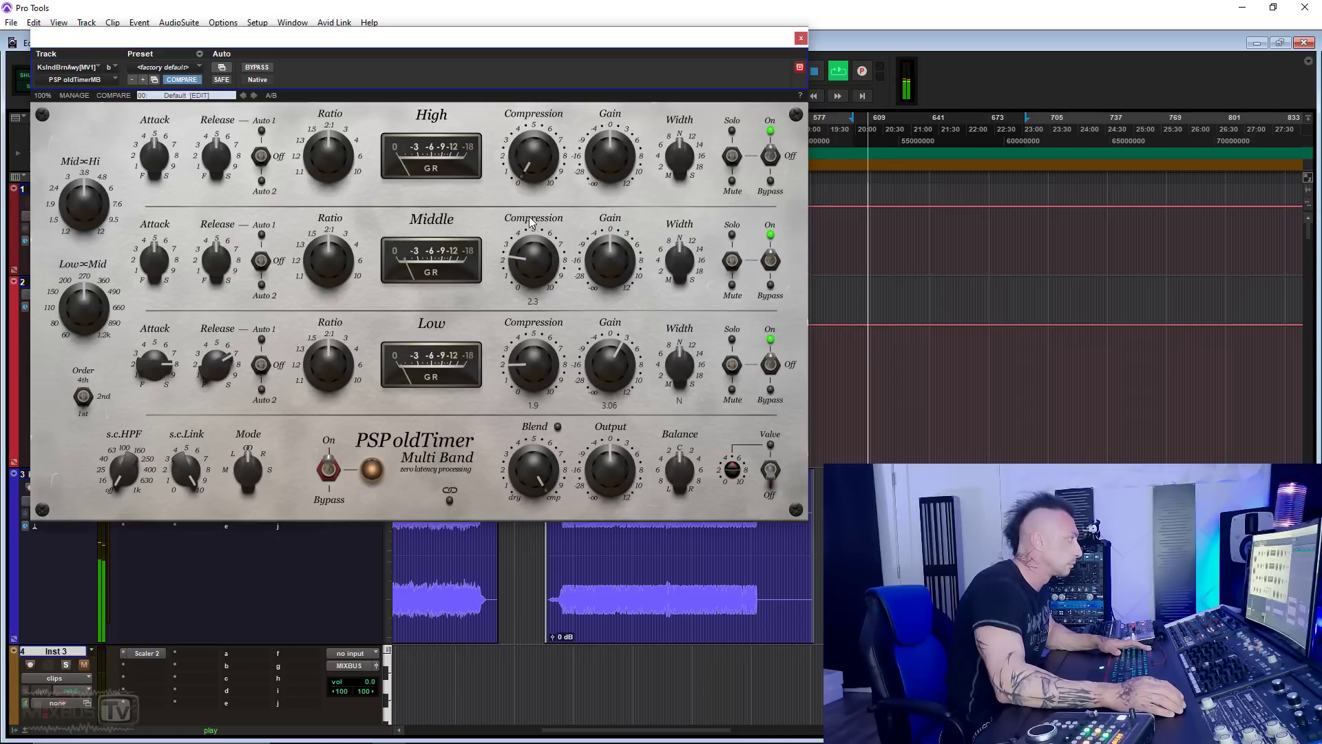
pyautogui.moveTo(538, 271); pyautogui.dragTo(538, 266)
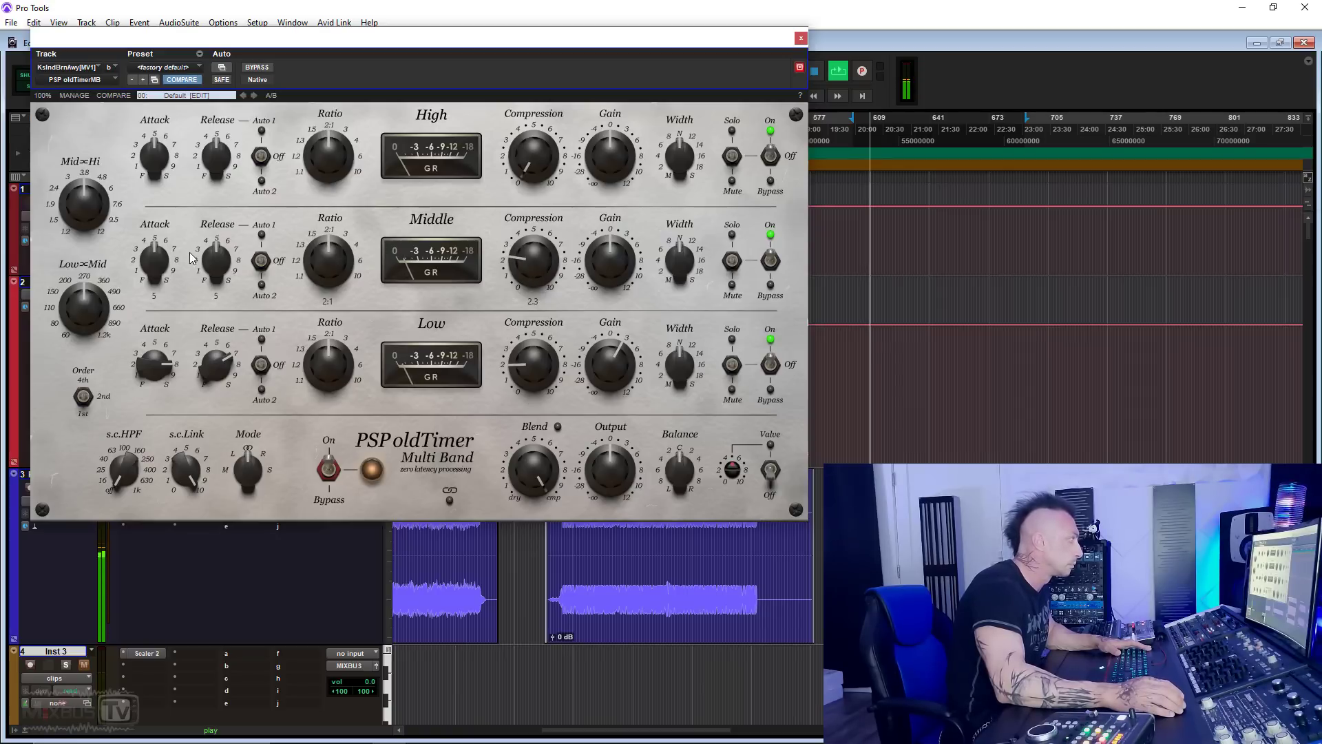
pyautogui.click(267, 240)
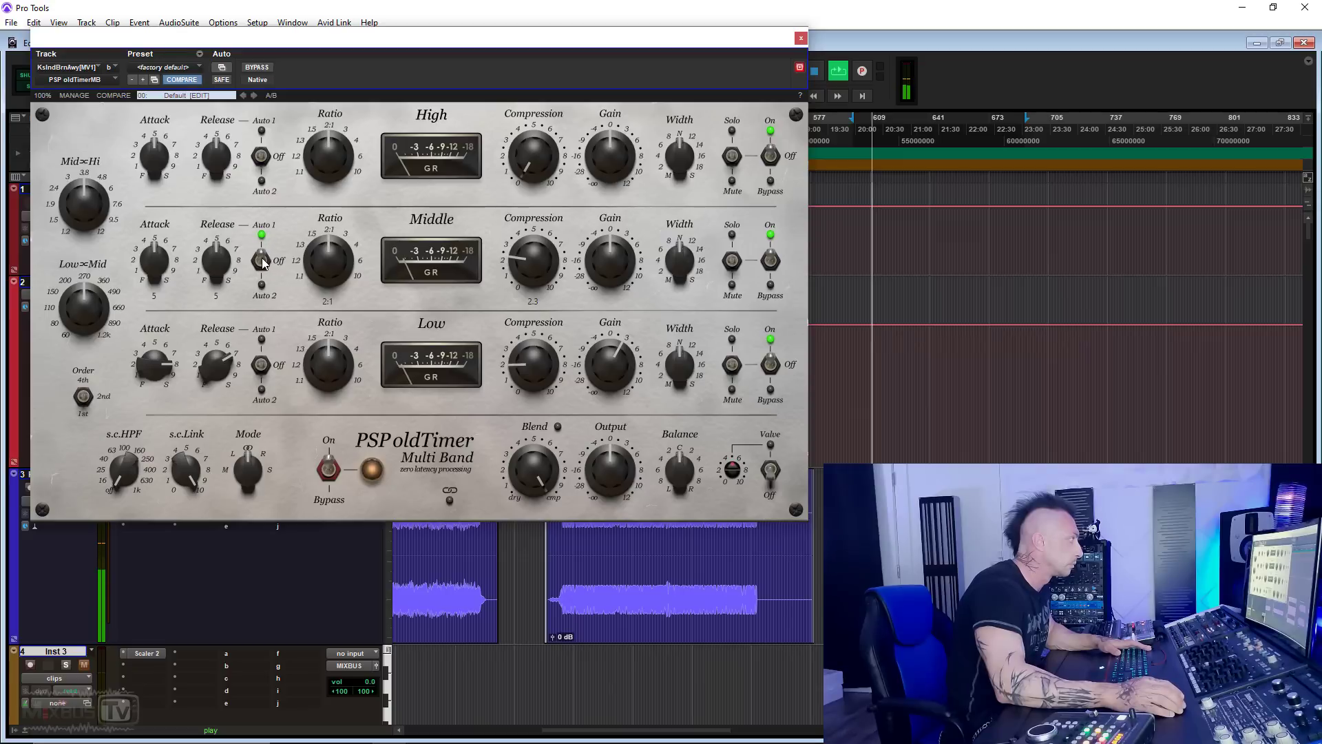
pyautogui.moveTo(170, 258); pyautogui.dragTo(166, 250)
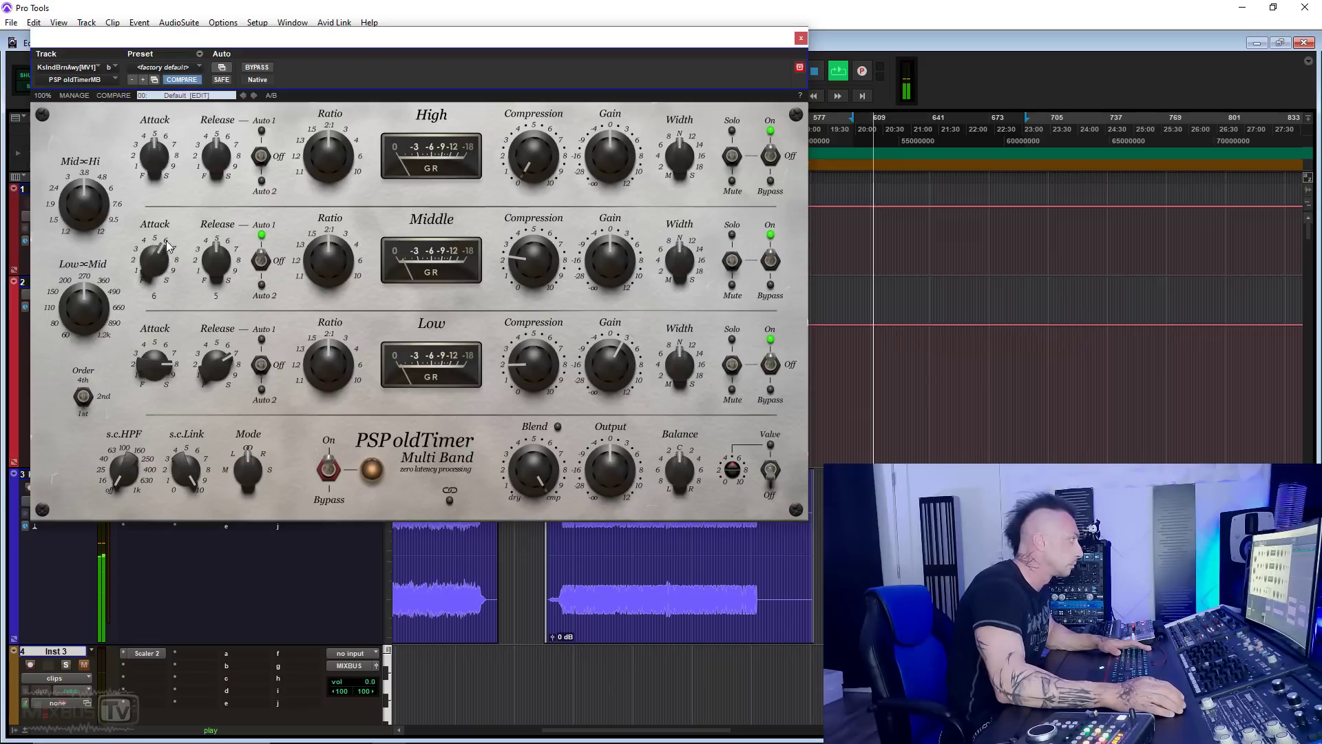
# Set the High band to compression 3.2, faster attack, release 2, gain 0.90 and width 11.1, and the Middle band's width to 11.2.
pyautogui.moveTo(535, 157); pyautogui.dragTo(535, 95)
pyautogui.moveTo(153, 160); pyautogui.dragTo(160, 209)
pyautogui.moveTo(219, 162); pyautogui.dragTo(221, 194)
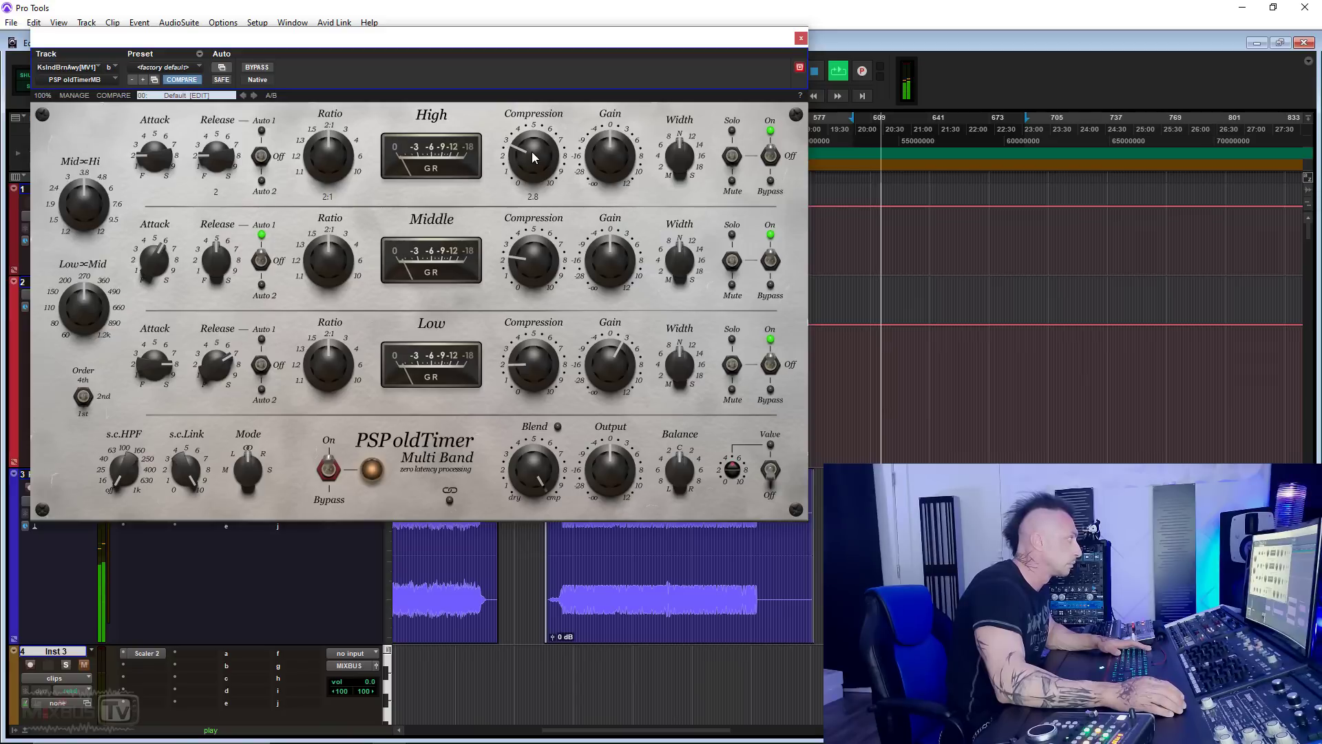
pyautogui.moveTo(533, 154); pyautogui.dragTo(535, 146)
pyautogui.moveTo(625, 150)
pyautogui.mouseDown()
pyautogui.moveTo(630, 138)
pyautogui.moveTo(692, 156)
pyautogui.moveTo(688, 124)
pyautogui.moveTo(626, 165)
pyautogui.mouseUp()
pyautogui.moveTo(679, 156); pyautogui.dragTo(679, 168)
pyautogui.moveTo(679, 259); pyautogui.dragTo(679, 266)
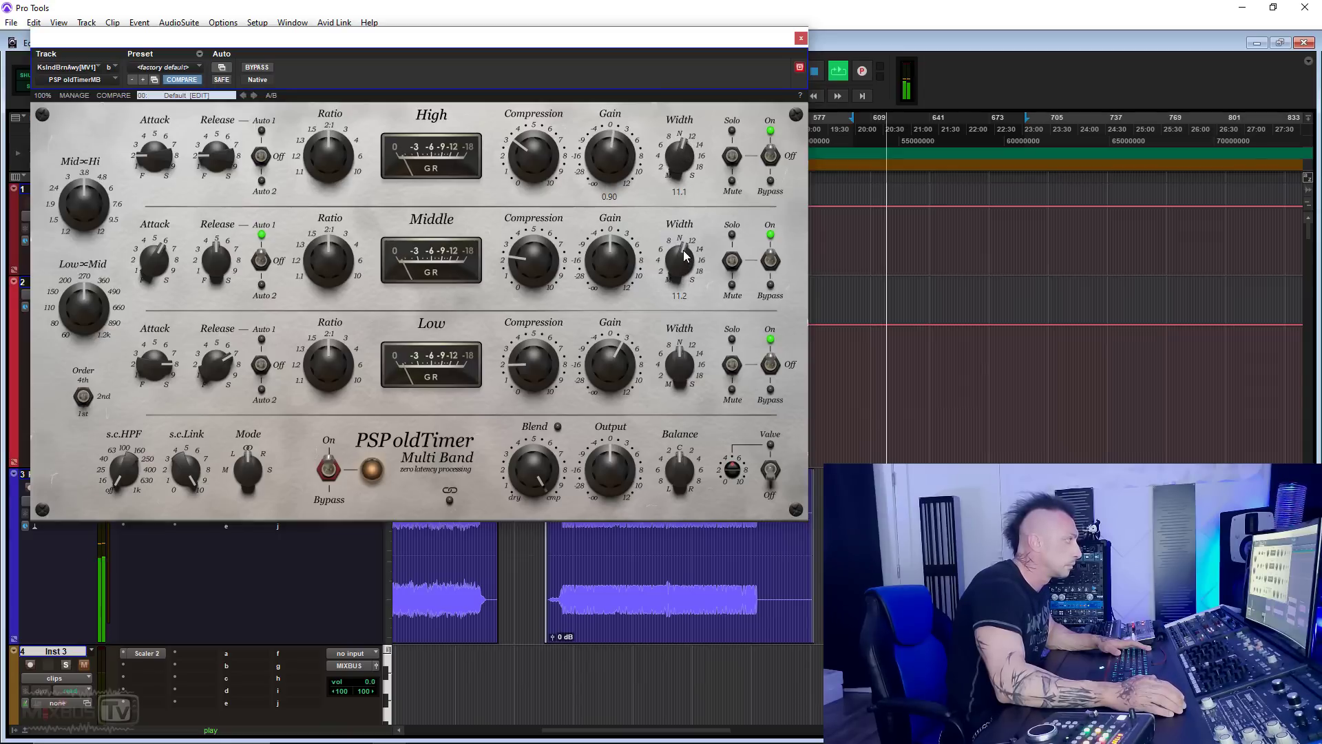
# Turn the Valve on at 7.1, set the Low-Mid crossover to 171 and raise the Low band's gain to 4.45.
pyautogui.click(769, 470)
pyautogui.moveTo(732, 478)
pyautogui.moveTo(732, 475); pyautogui.dragTo(738, 382)
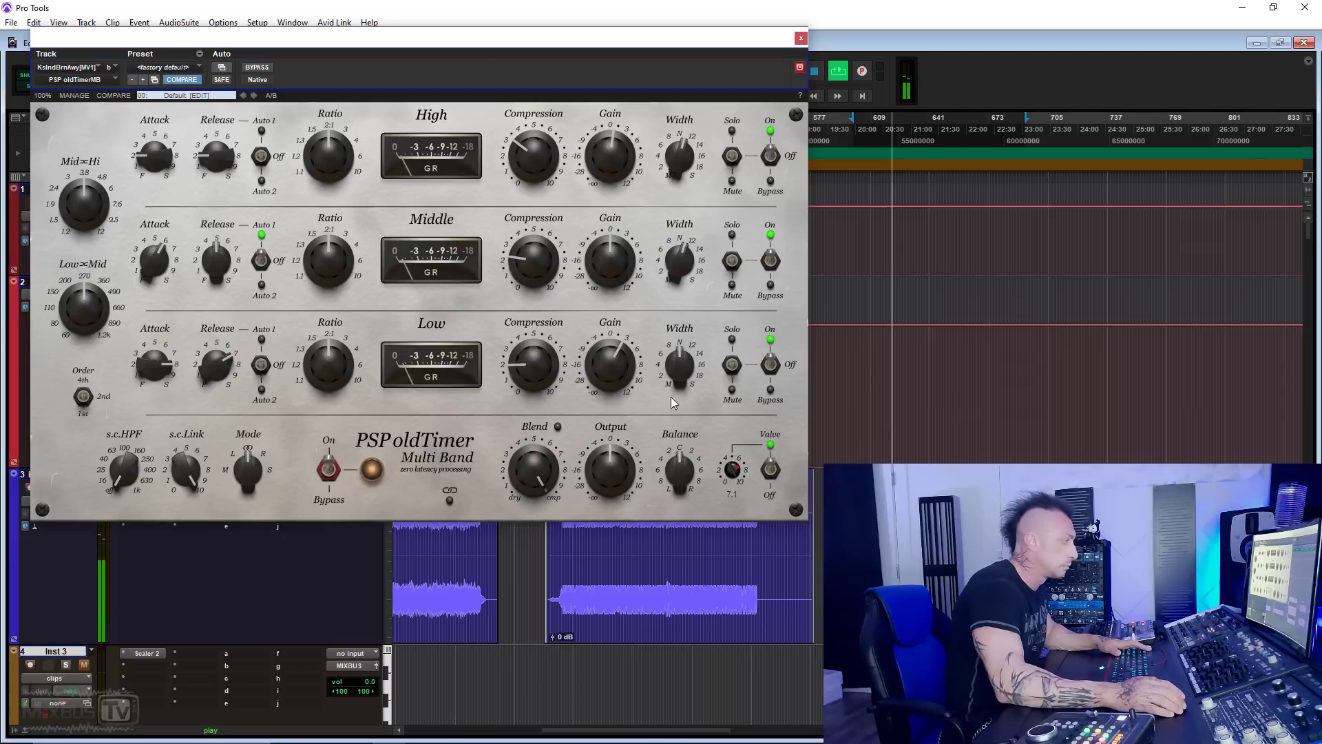
pyautogui.scroll(-4, 80, 303)
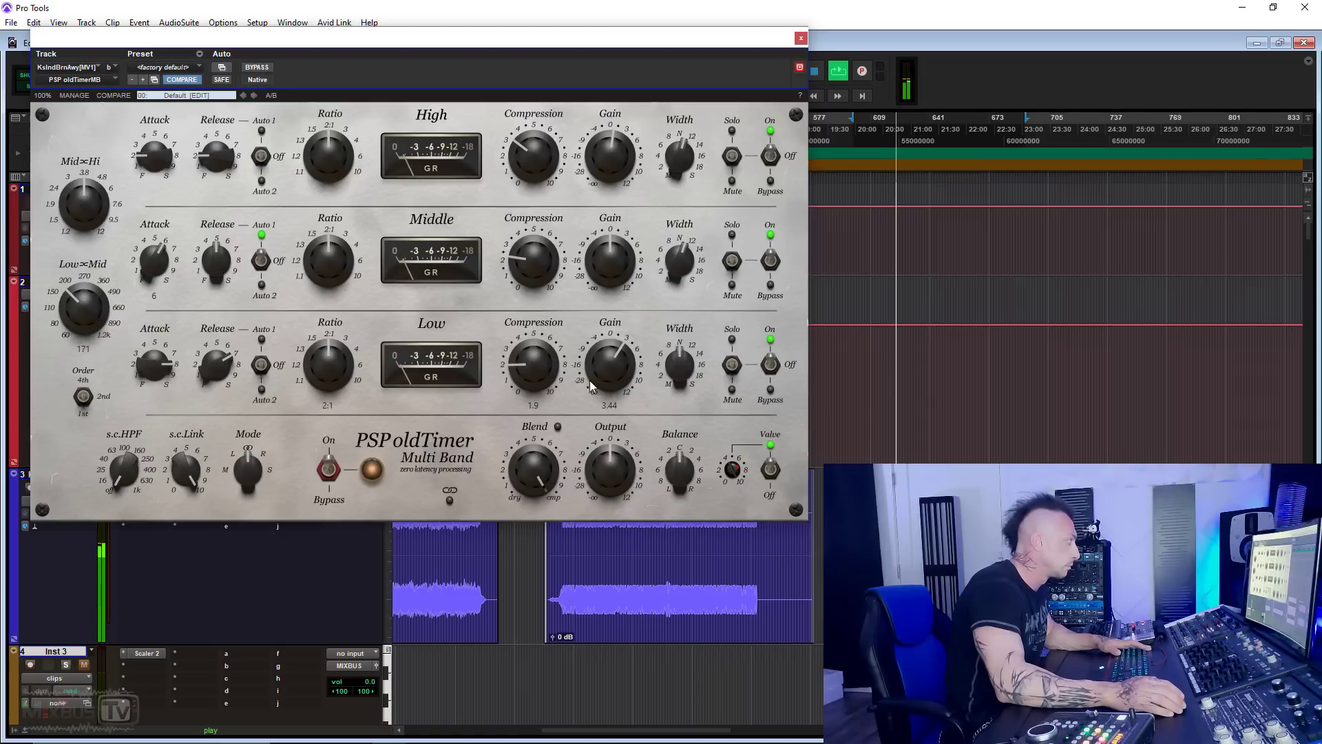
pyautogui.scroll(4, 622, 358)
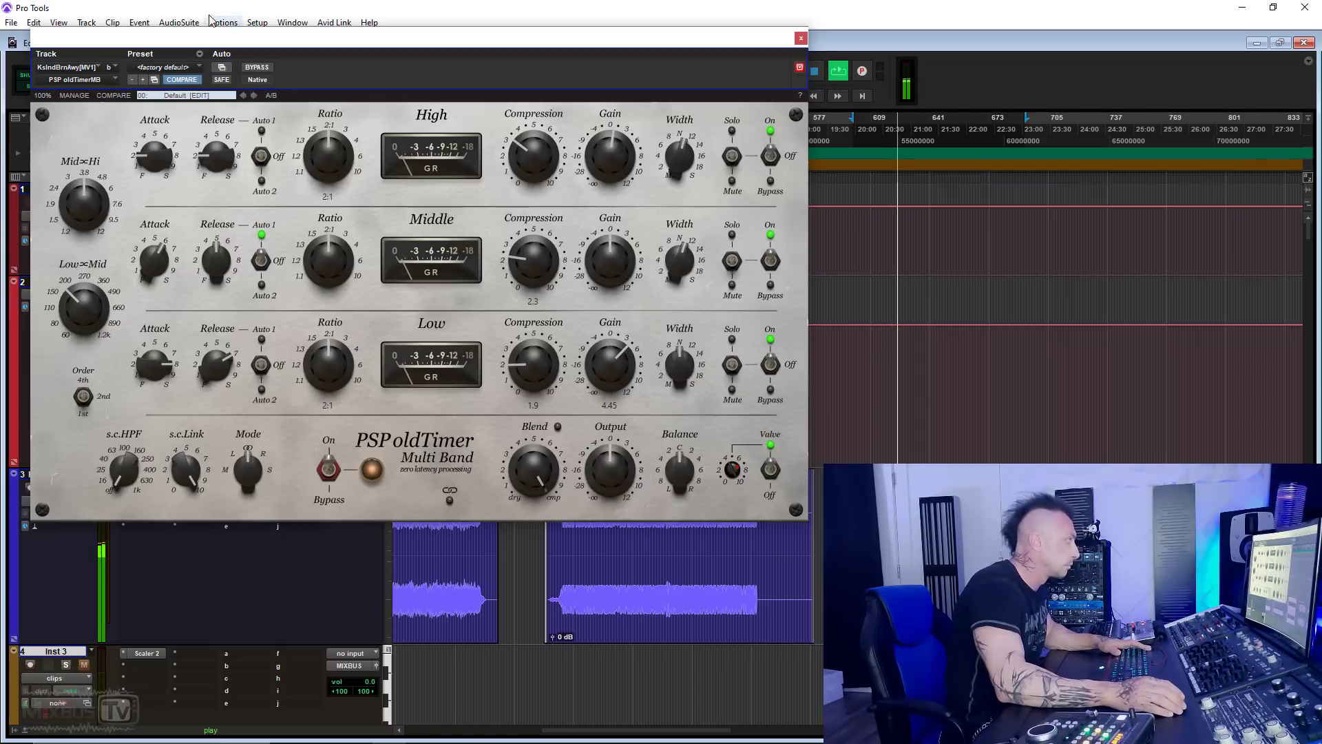
# Compare oldTimer with the bypassed signal and lower the Low band's gain to 3.25.
pyautogui.click(256, 67)
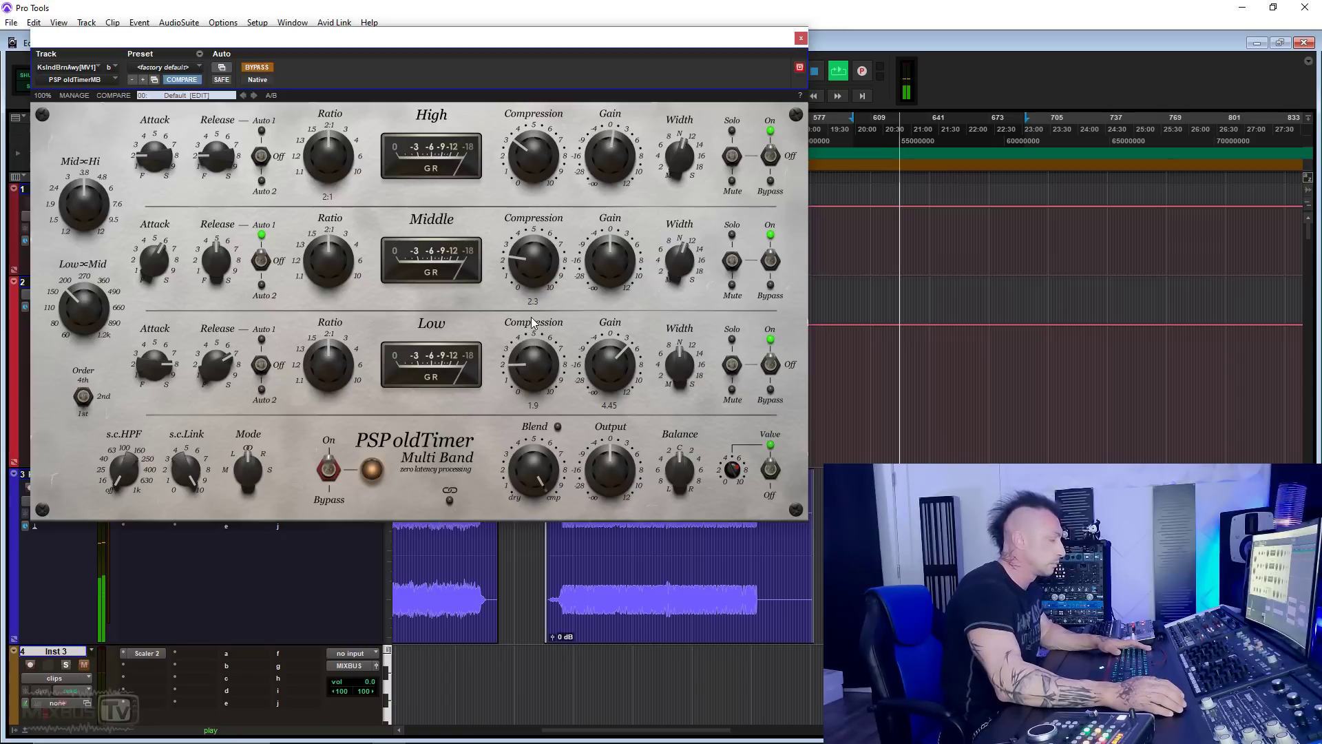
pyautogui.scroll(-4, 622, 377)
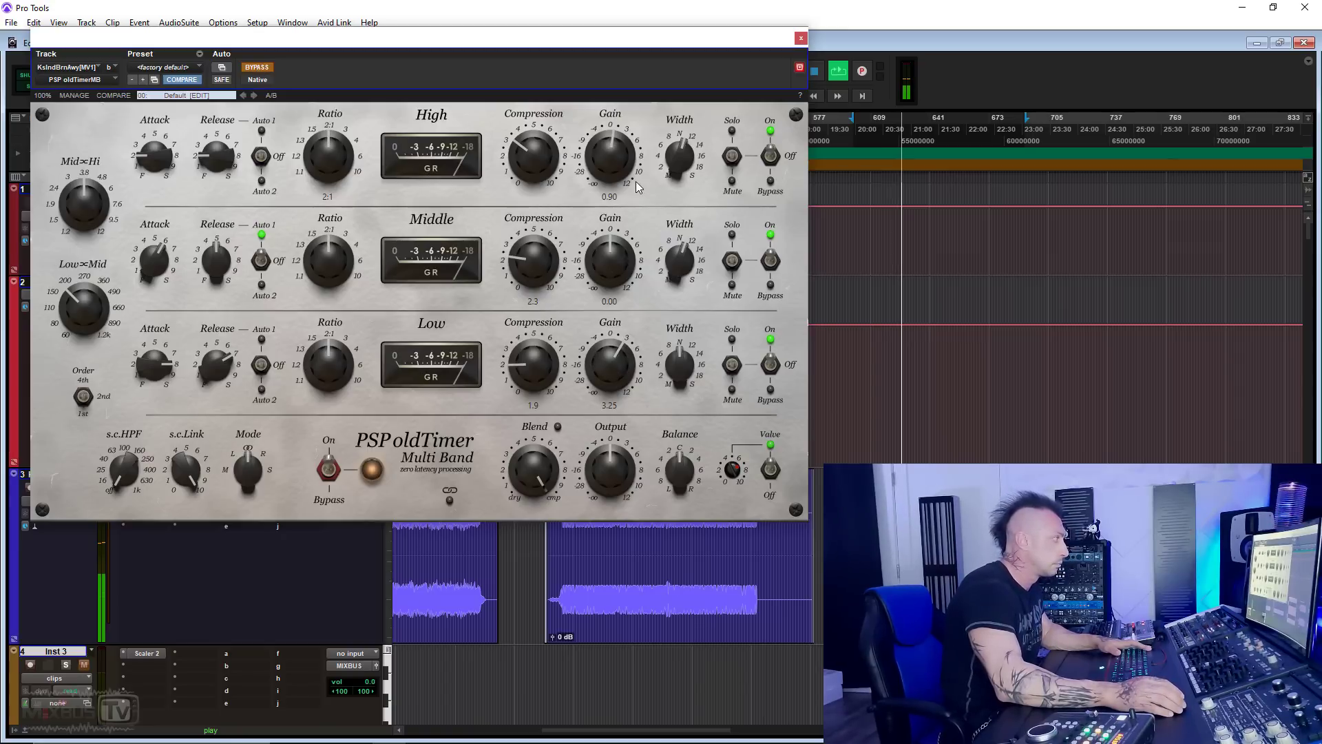
pyautogui.click(258, 69)
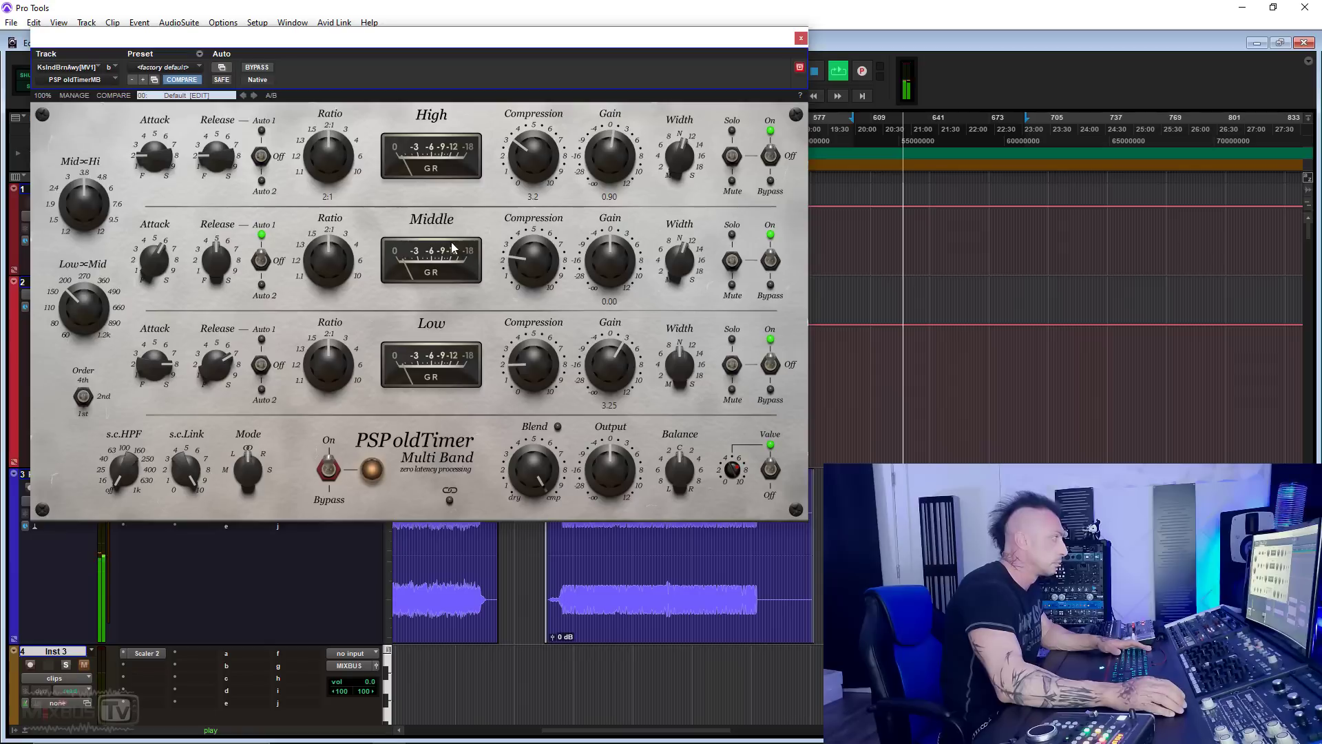
pyautogui.click(258, 69)
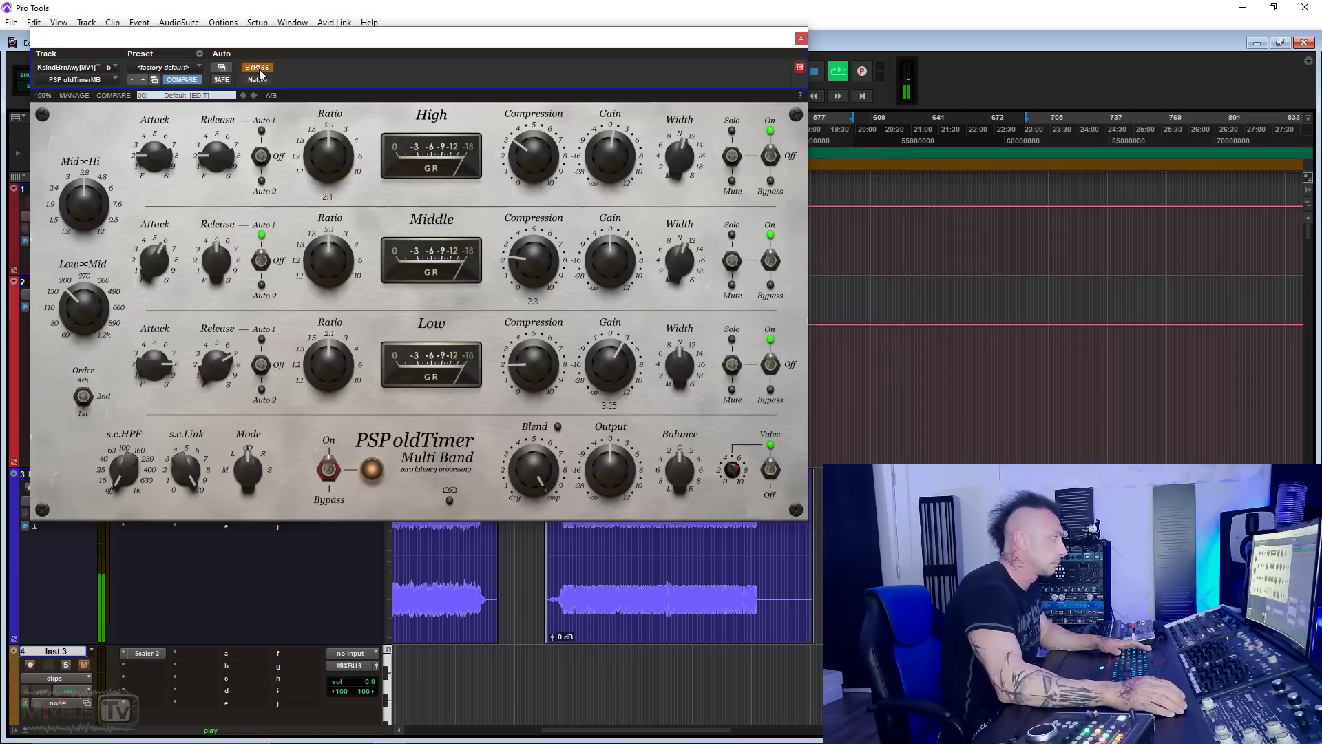
pyautogui.click(259, 66)
# Raise oldTimer's side-chain high-pass filter to 19.3 and compare the result with bypass.
pyautogui.moveTo(136, 473); pyautogui.dragTo(122, 458)
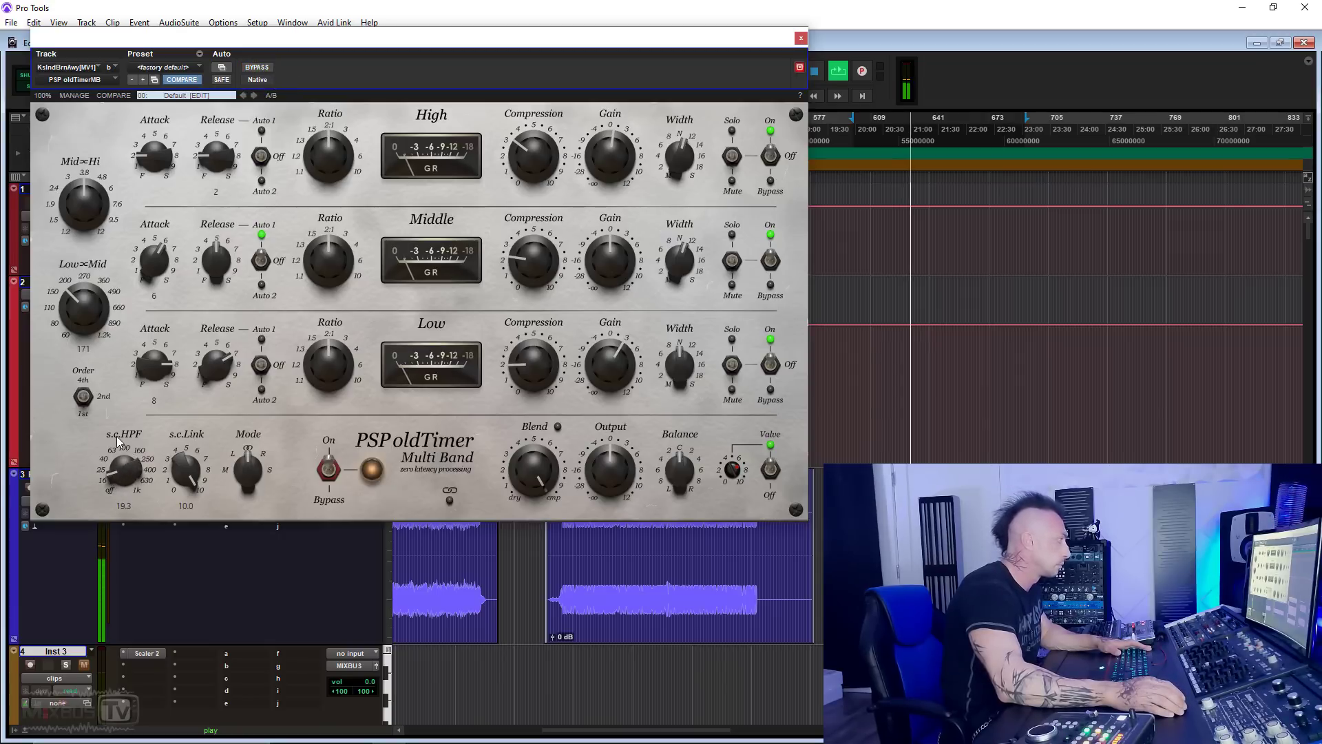
pyautogui.click(256, 68)
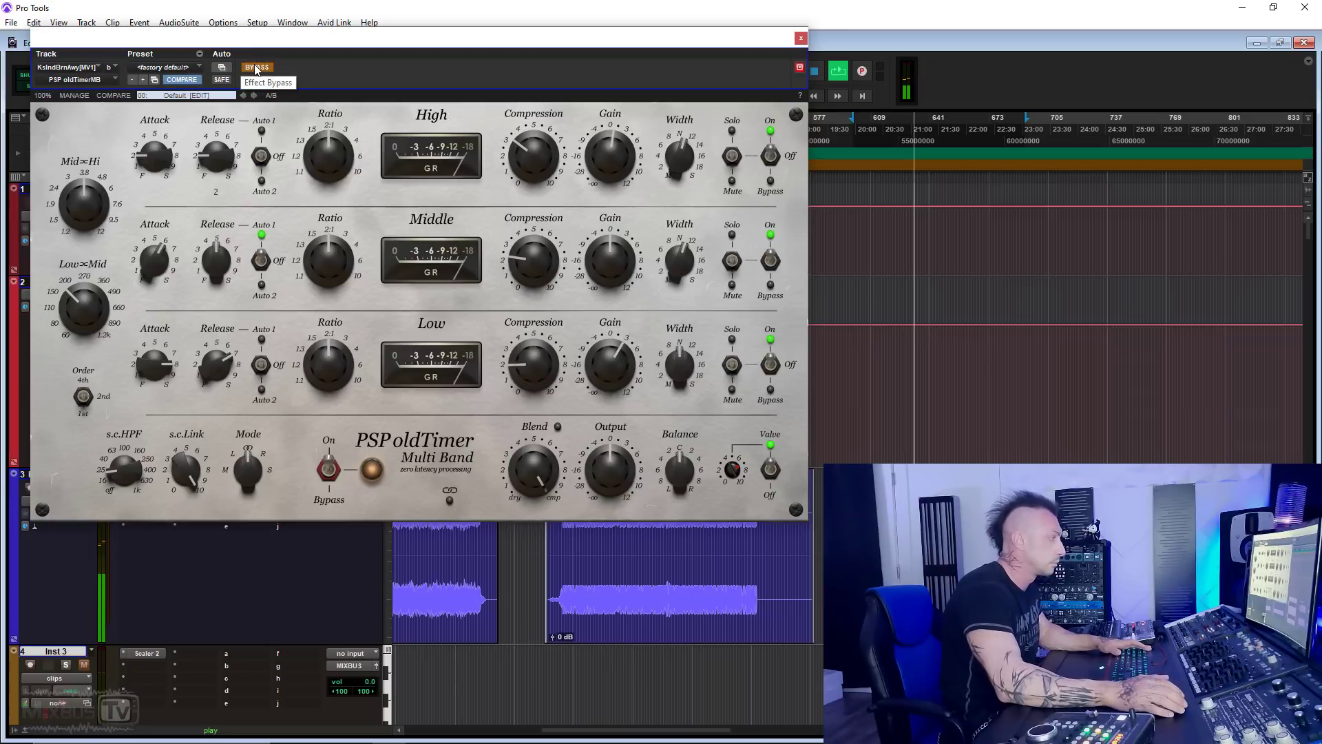
pyautogui.click(256, 68)
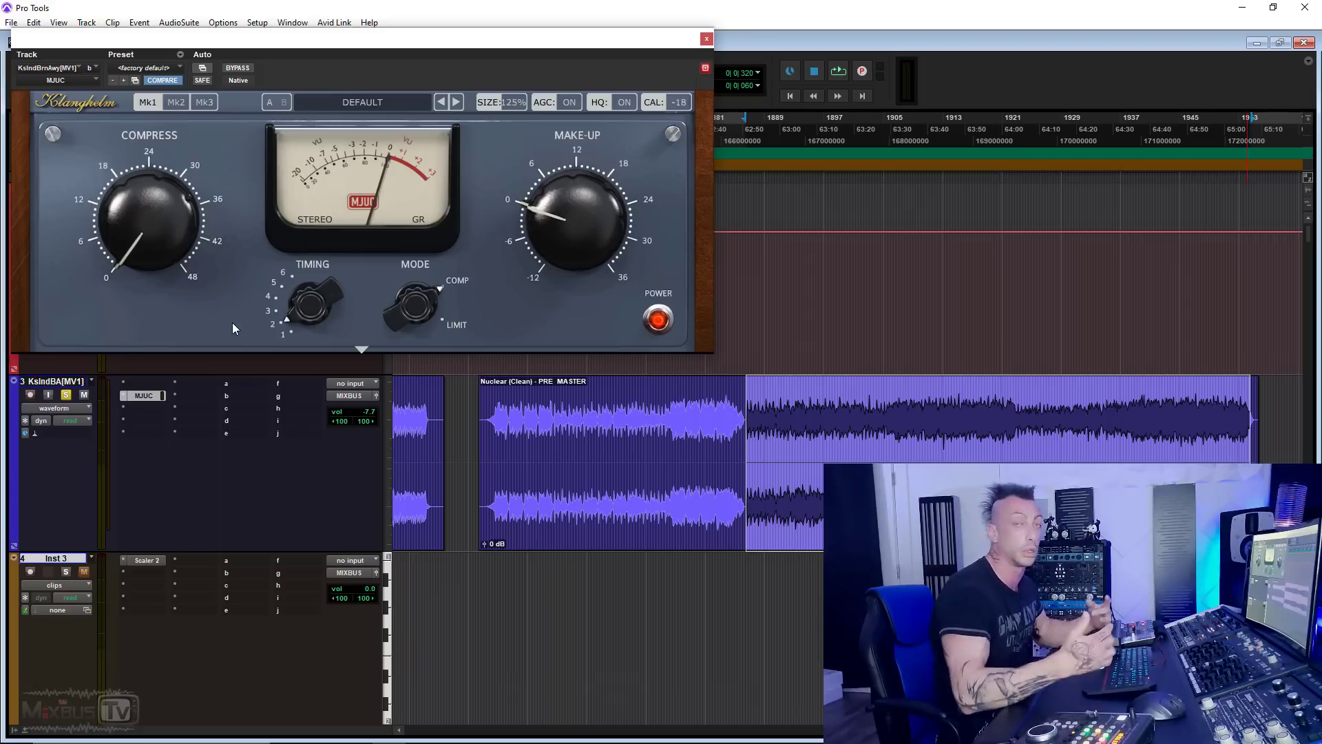
# Reveal the MJUC's extra controls and, during playback, raise Compress to about 18 and SCF to between 135 and 250.
pyautogui.click(362, 350)
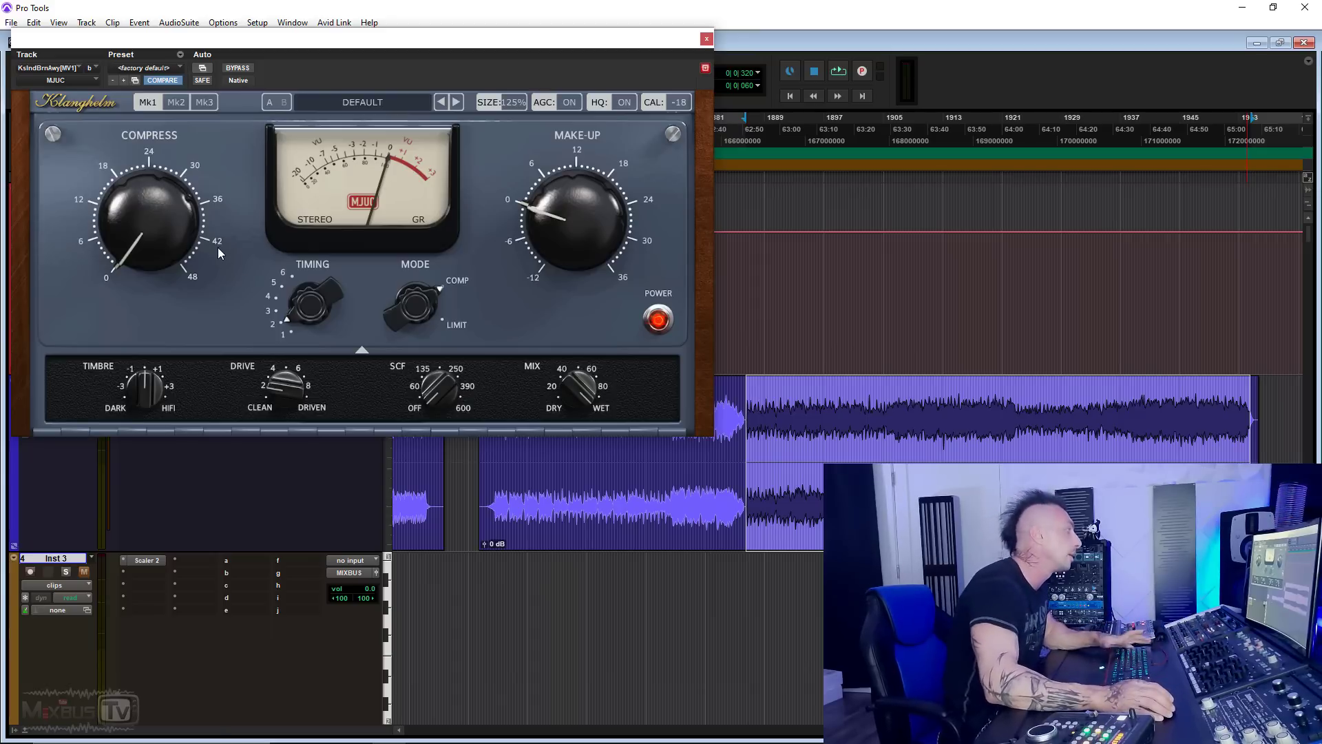
pyautogui.press('space')
pyautogui.moveTo(132, 250); pyautogui.dragTo(121, 119)
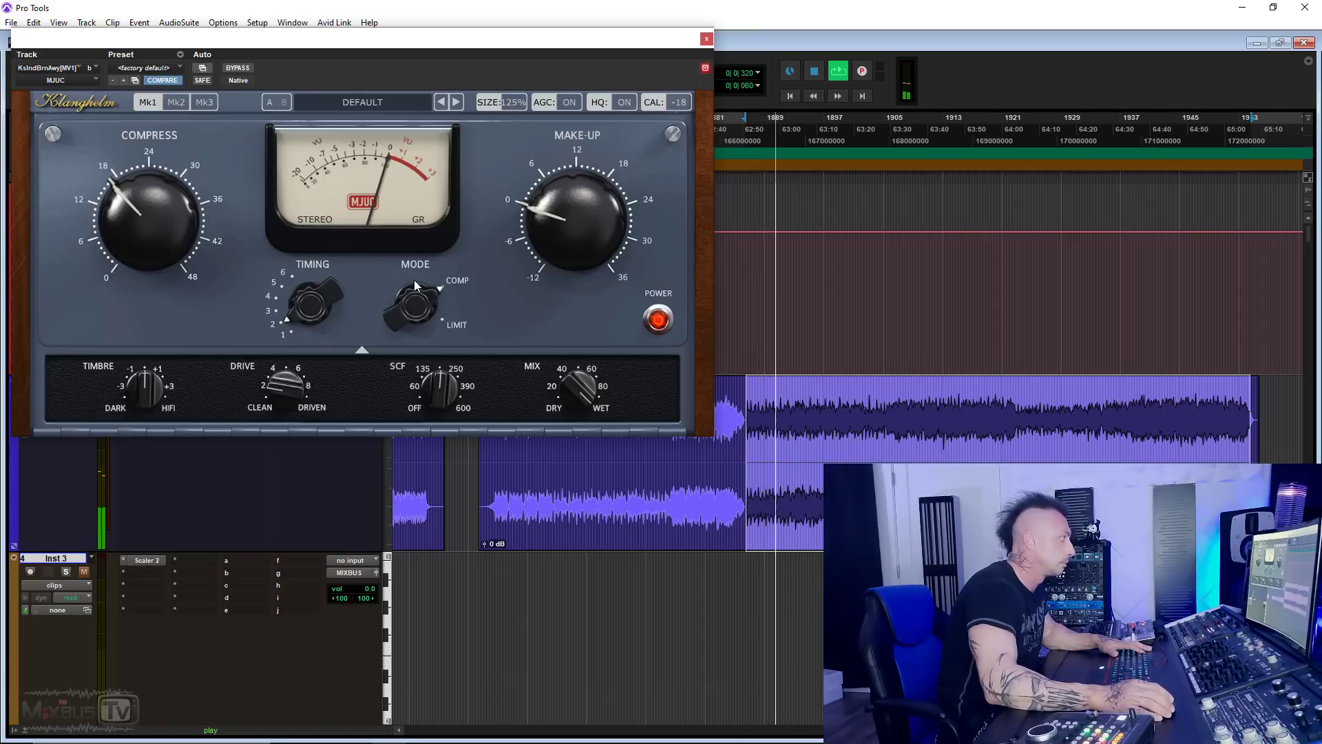
# Try the MJUC's Timing at position 6, and return it to position 2.
pyautogui.moveTo(307, 307); pyautogui.dragTo(296, 230)
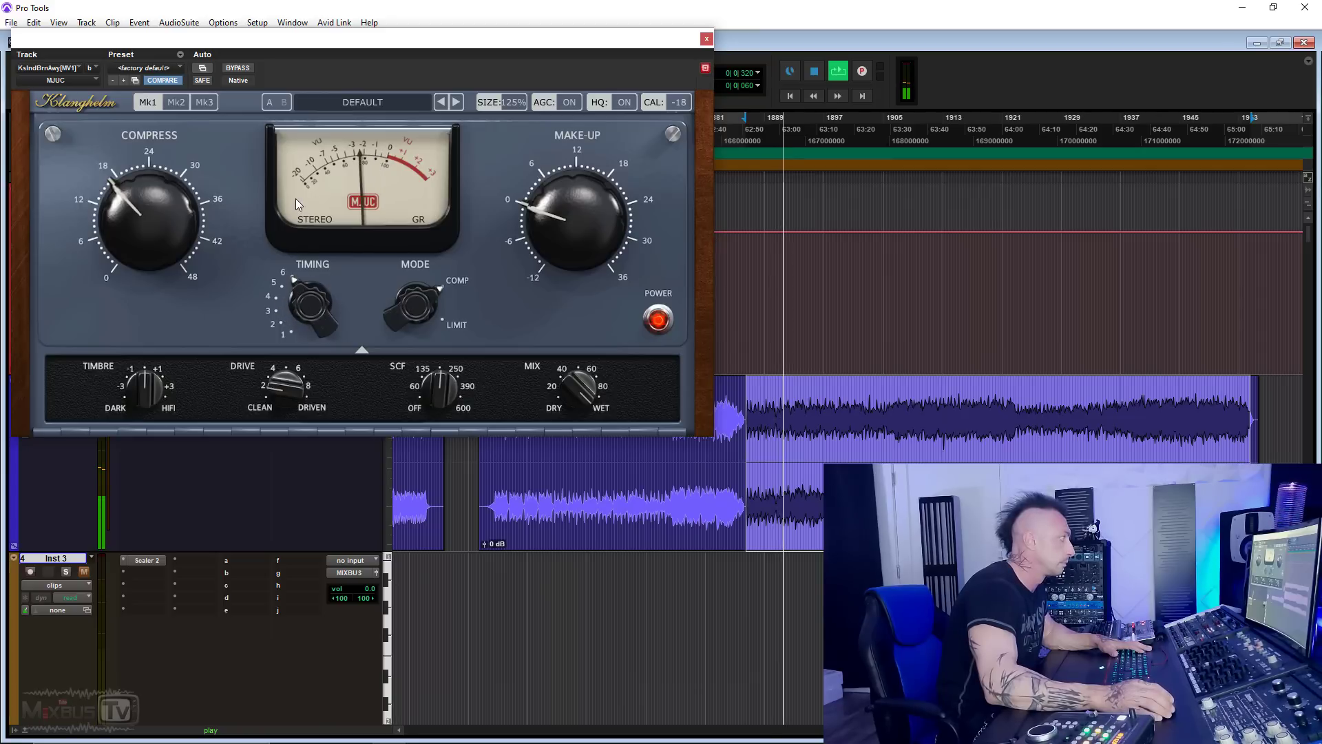
pyautogui.moveTo(307, 303); pyautogui.dragTo(312, 423)
pyautogui.moveTo(305, 315); pyautogui.dragTo(305, 300)
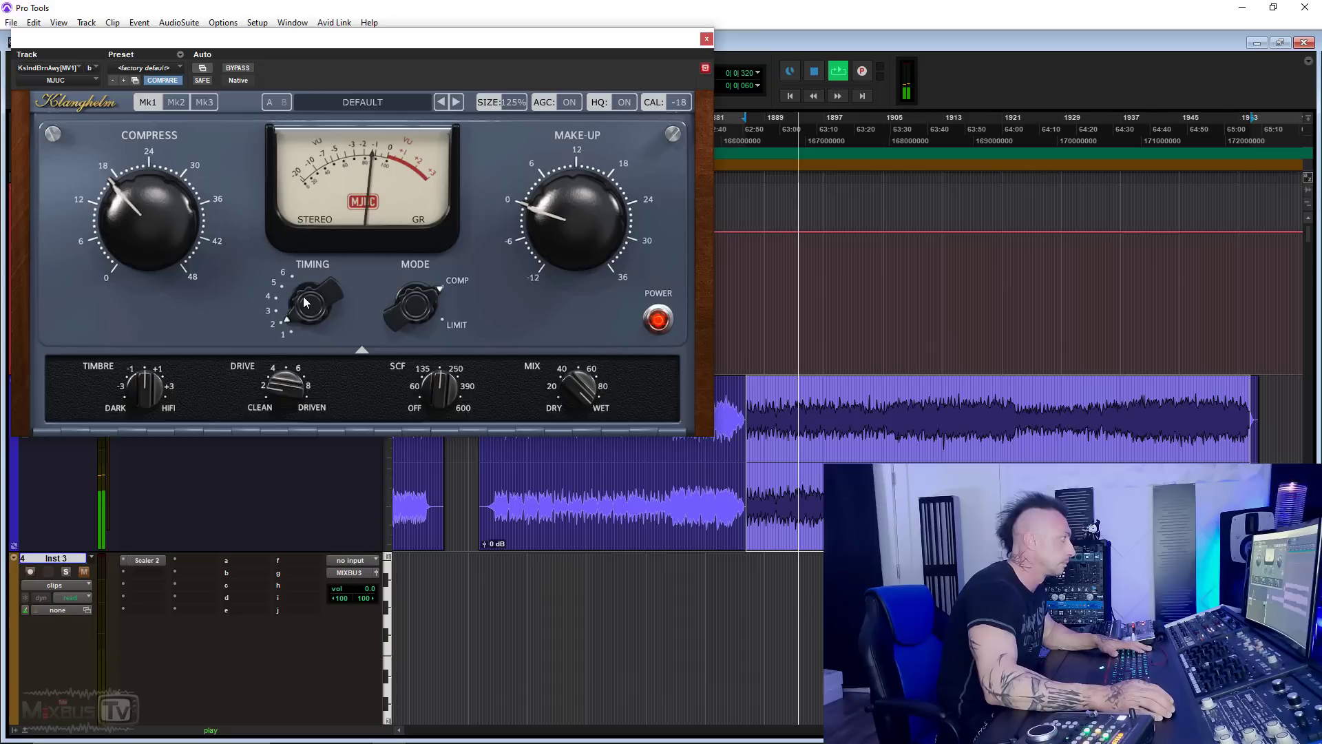
# Audition the MJUC's Compress at about 12, return it to about 18 and compare the result with bypass.
pyautogui.moveTo(160, 215); pyautogui.dragTo(161, 240)
pyautogui.press('space')
pyautogui.press('space')
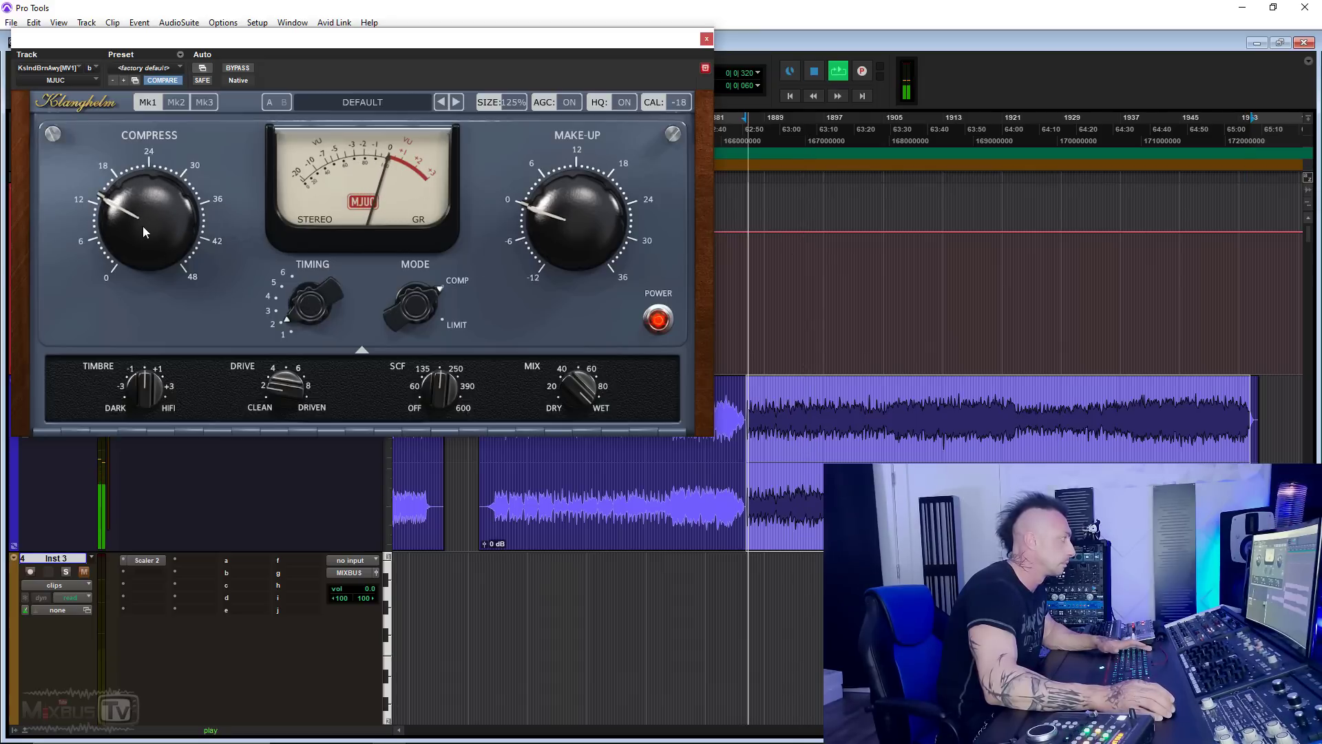
pyautogui.moveTo(146, 200); pyautogui.dragTo(146, 195)
pyautogui.click(231, 69)
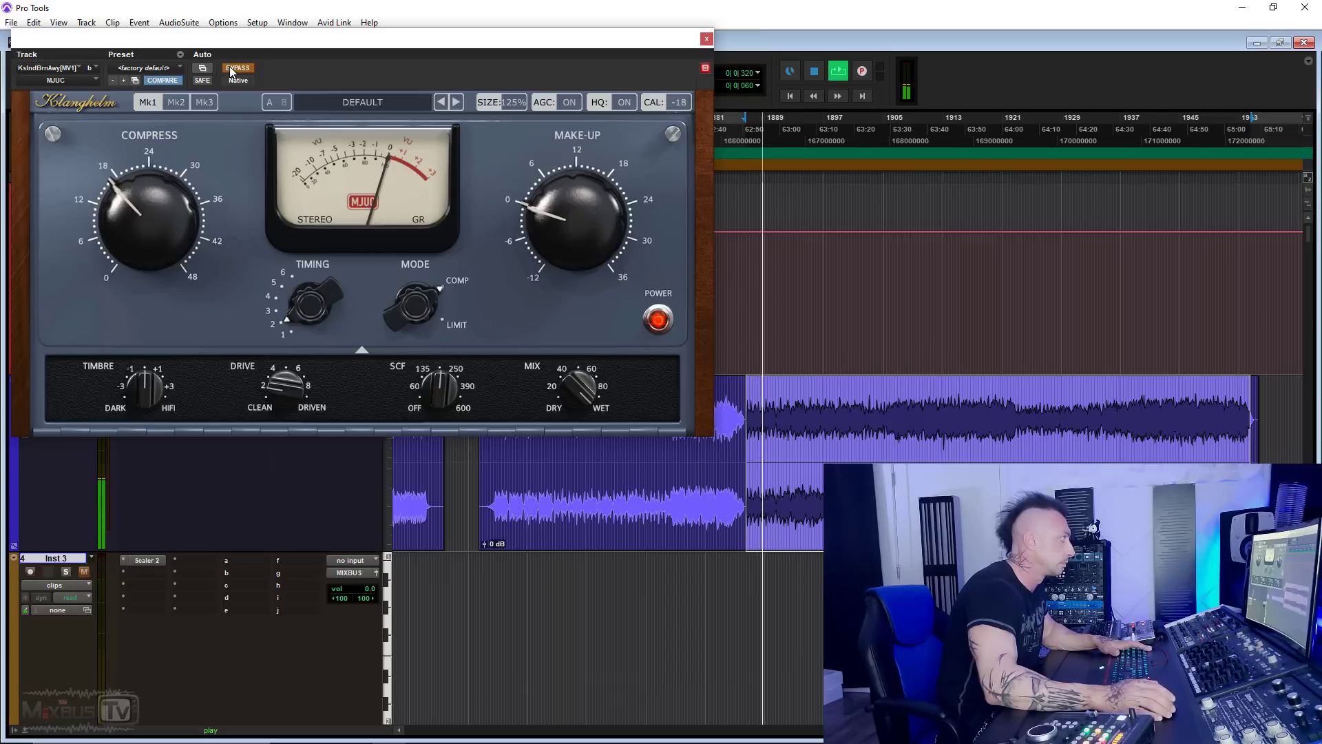
pyautogui.click(231, 69)
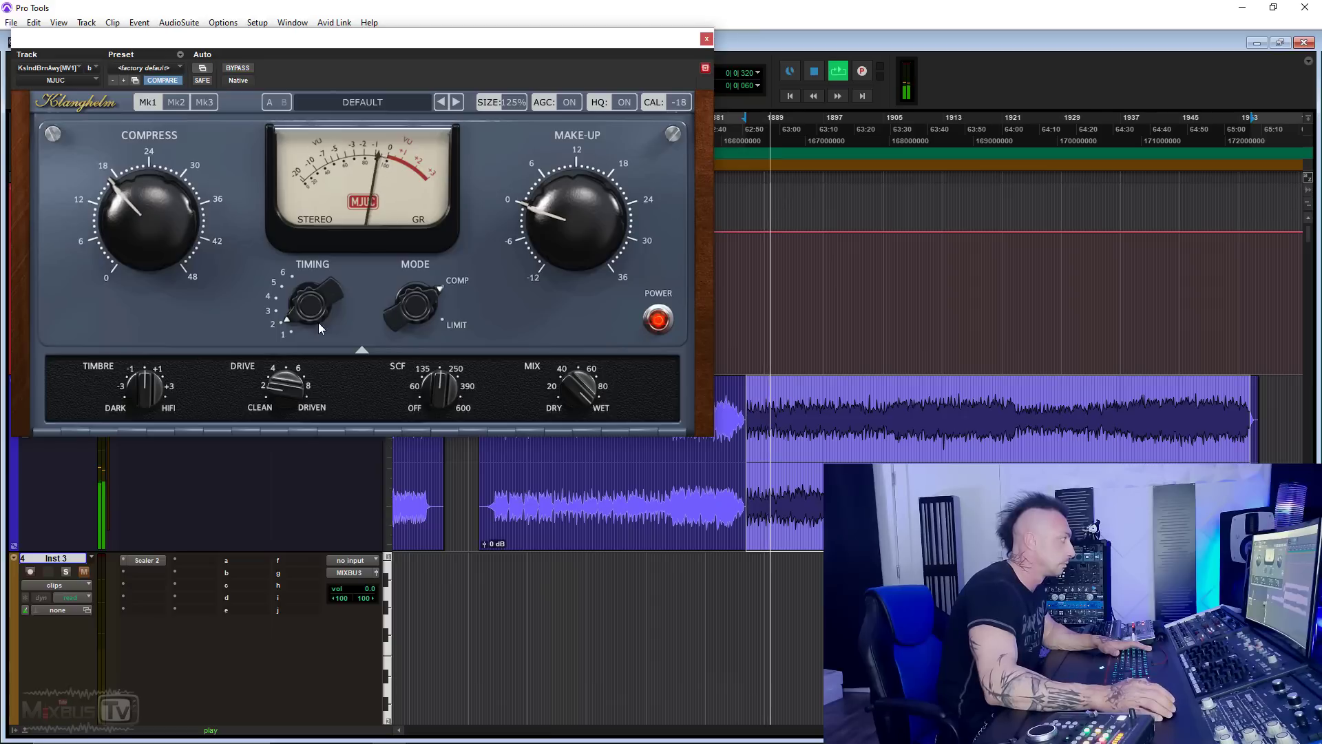
# Raise the MJUC's Drive to about 6 and audition the mix with AGC switched off and back on.
pyautogui.moveTo(284, 393); pyautogui.dragTo(279, 288)
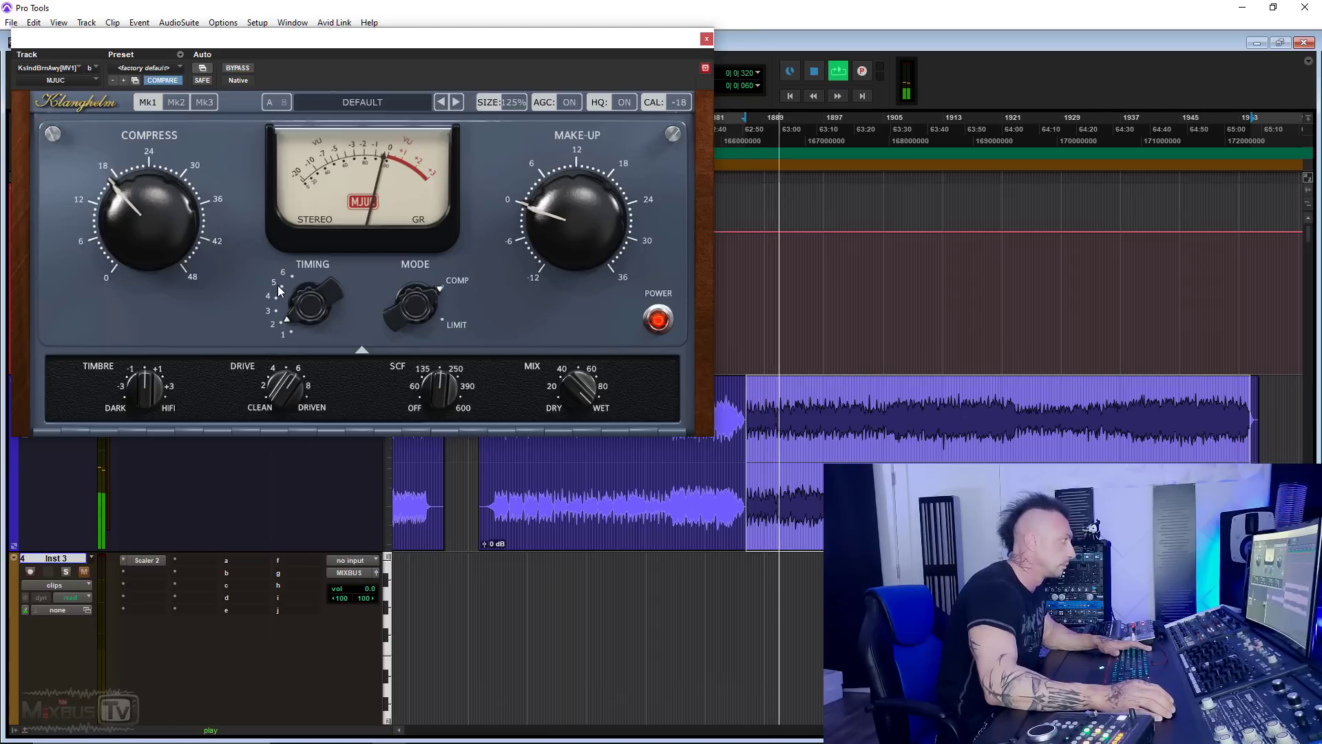
pyautogui.click(568, 103)
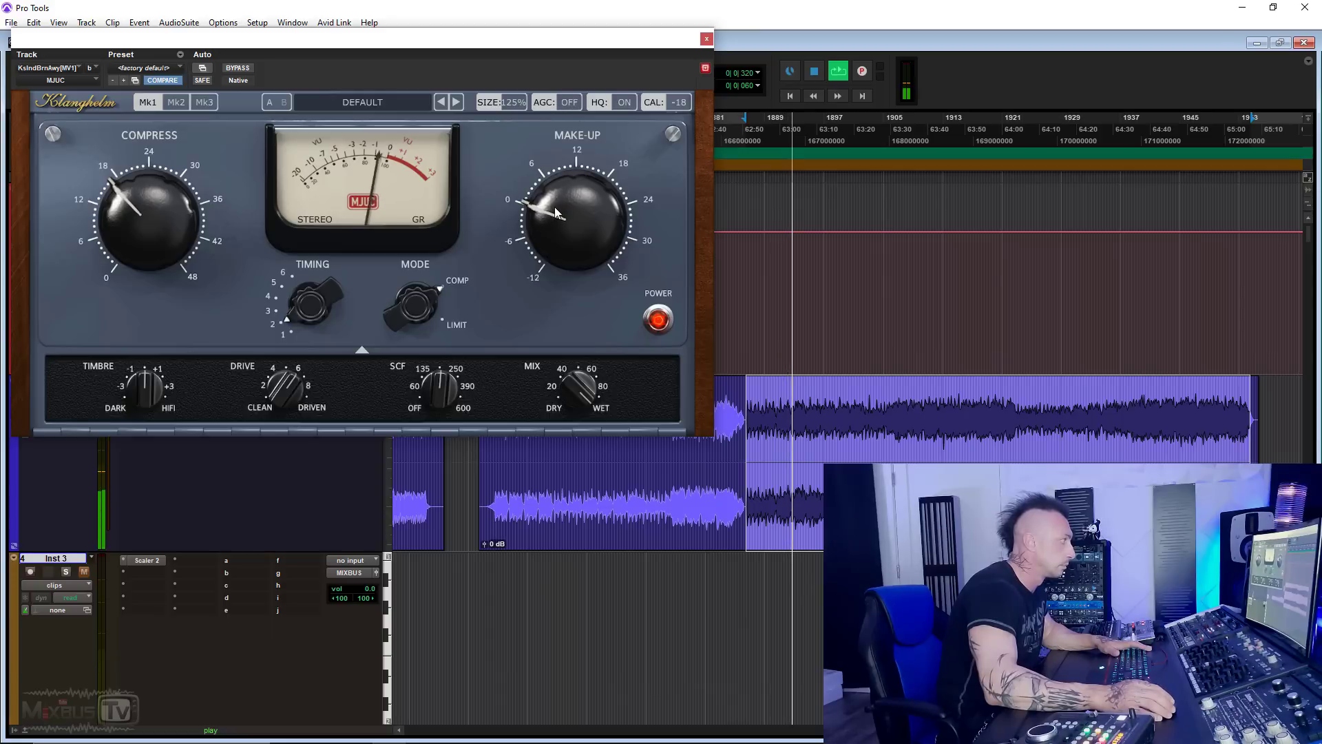
pyautogui.press('space')
pyautogui.click(566, 106)
pyautogui.press('space')
pyautogui.press('space')
# Set the MJUC's Timing to position 6 and bring Compress down to about 12 during playback.
pyautogui.moveTo(148, 228); pyautogui.dragTo(165, 253)
pyautogui.moveTo(300, 332); pyautogui.dragTo(301, 290)
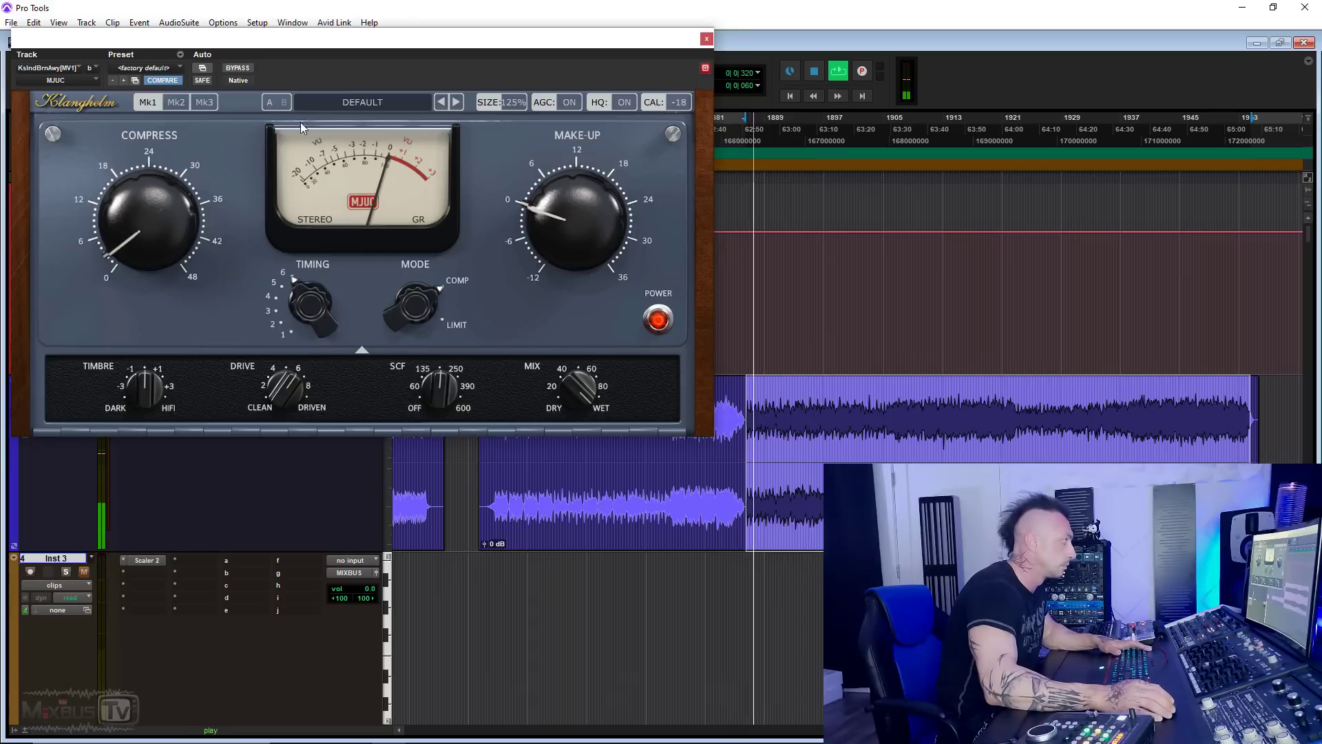
pyautogui.moveTo(142, 224); pyautogui.dragTo(143, 172)
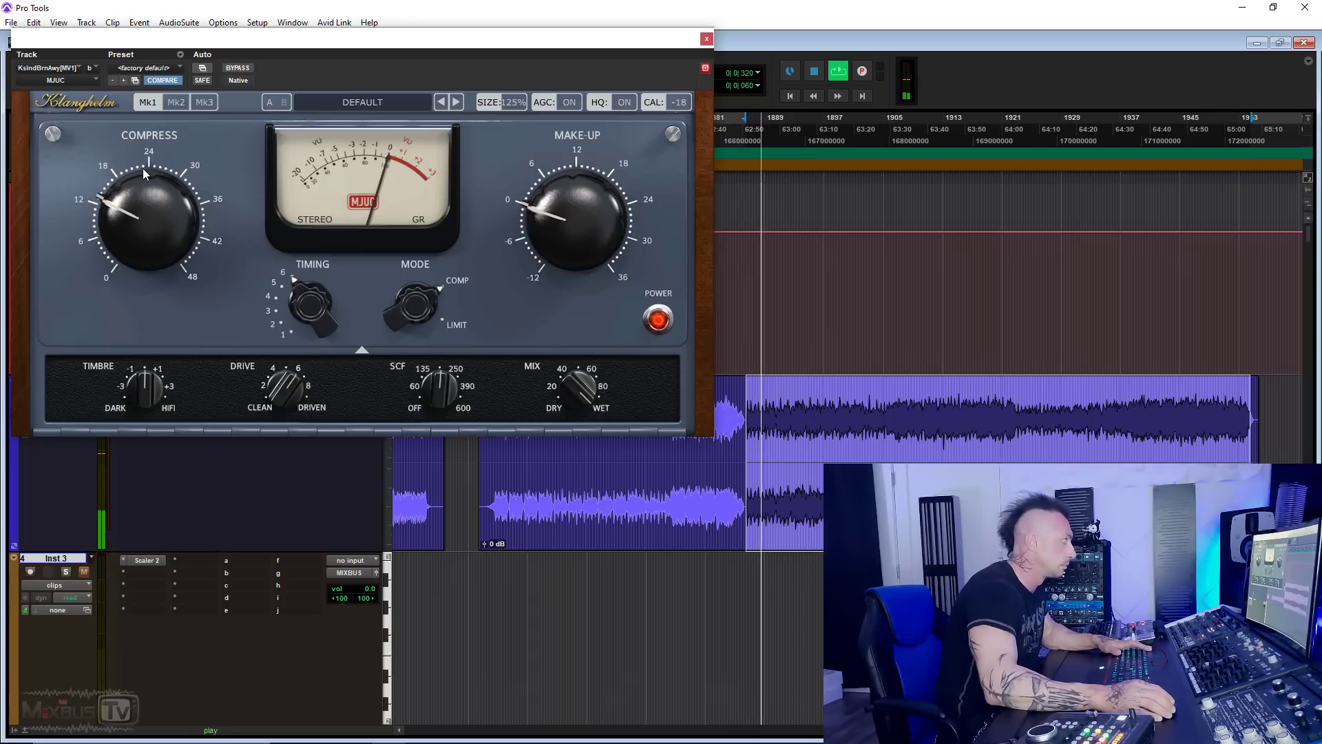
# Lower the MJUC's Drive, shift Timbre to about +1 and compare the result with bypass.
pyautogui.moveTo(301, 391); pyautogui.dragTo(277, 528)
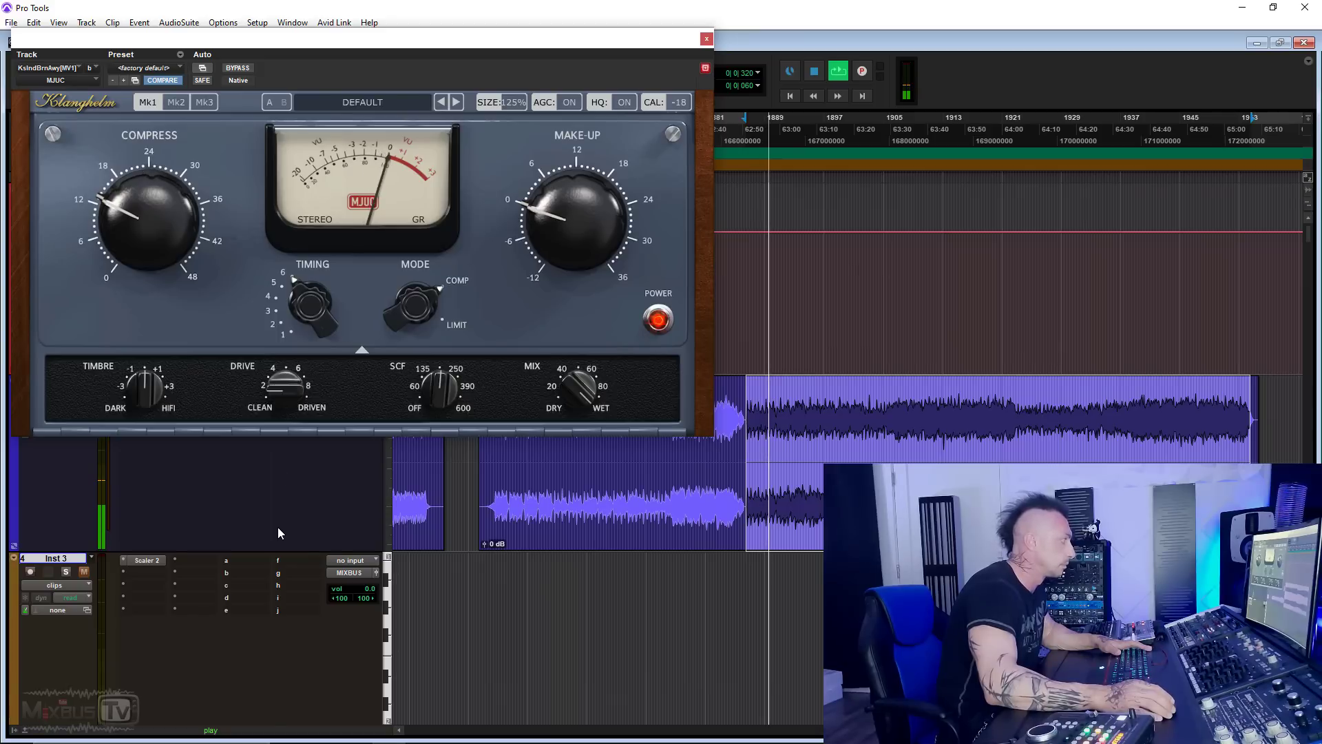
pyautogui.moveTo(147, 390); pyautogui.dragTo(148, 362)
pyautogui.click(240, 68)
pyautogui.click(239, 68)
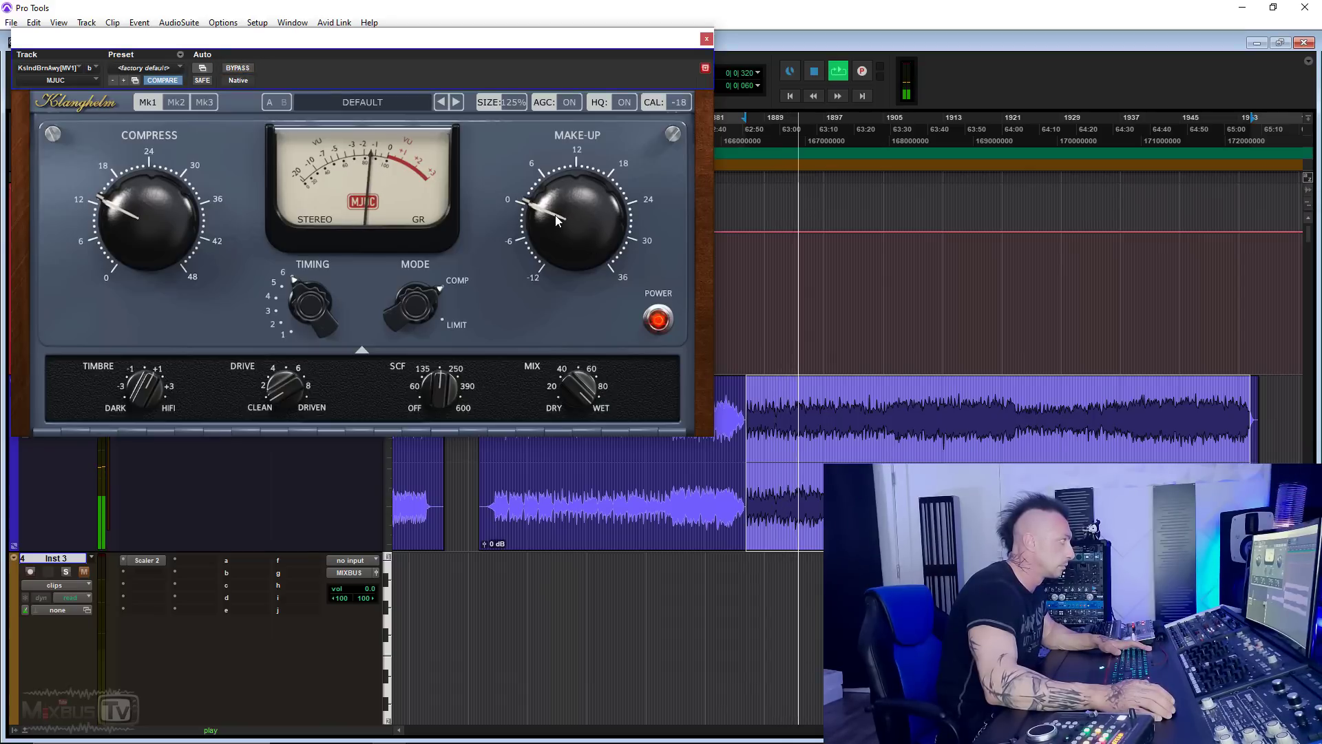
# Set Timing to position 3 and Compress to about 11, and try Timbre near -3 before returning it to just above centre.
pyautogui.moveTo(310, 306); pyautogui.dragTo(314, 374)
pyautogui.moveTo(152, 254); pyautogui.dragTo(150, 265)
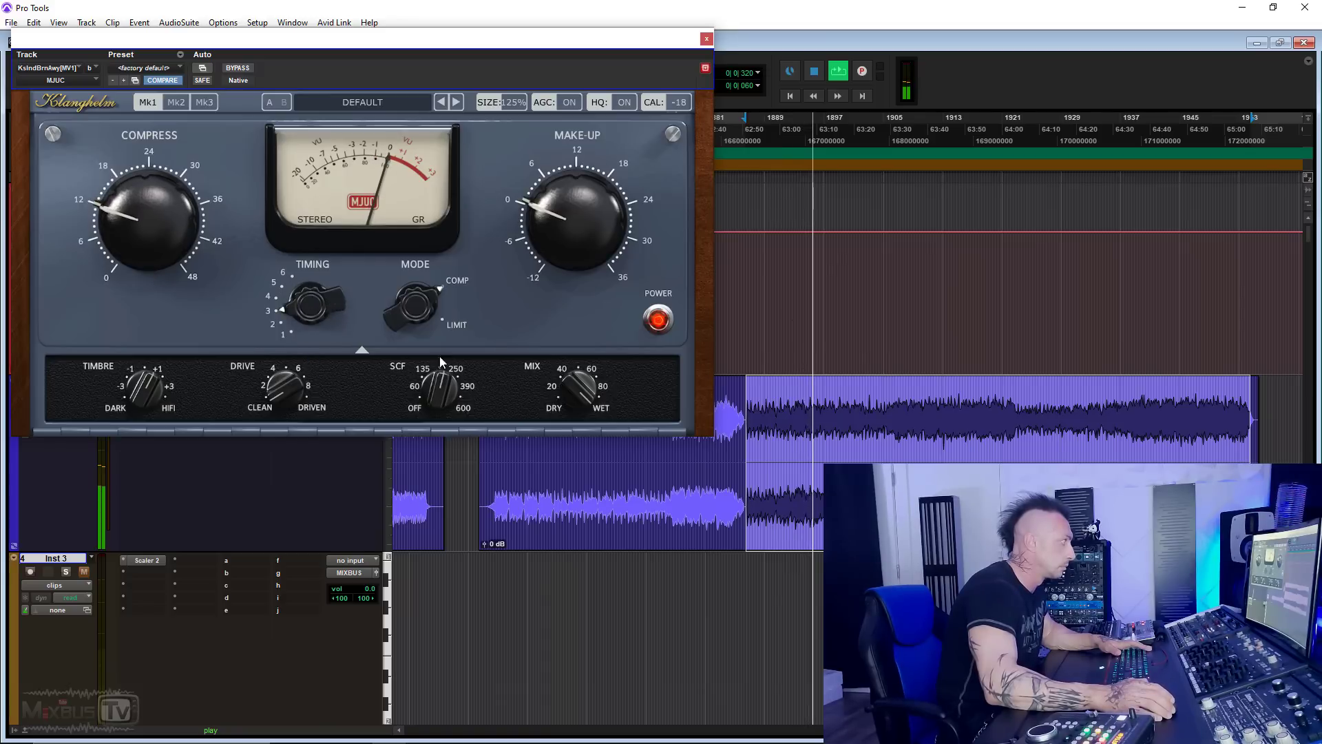
pyautogui.moveTo(144, 394); pyautogui.dragTo(158, 491)
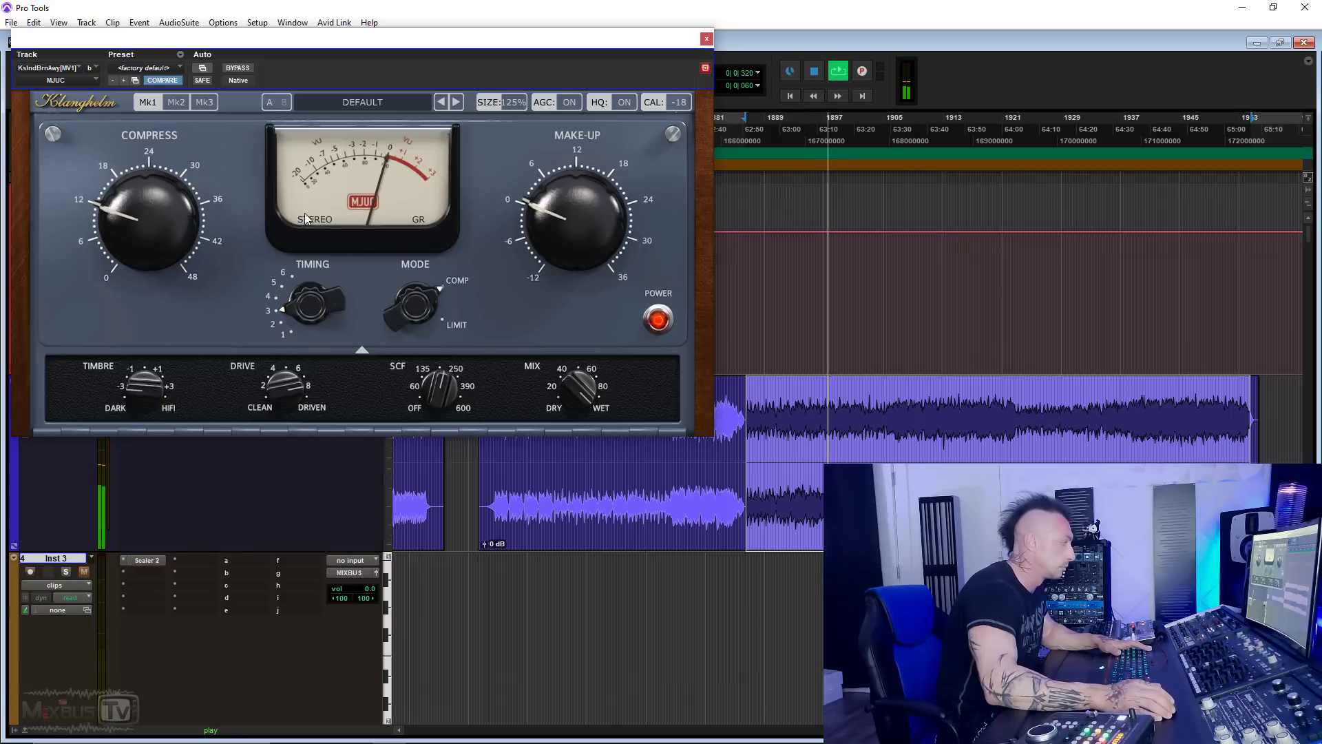
pyautogui.moveTo(143, 394); pyautogui.dragTo(157, 309)
# Compare the MJUC Mk1 with the bypassed signal and stop playback with the plug-in bypassed.
pyautogui.click(239, 68)
pyautogui.click(238, 69)
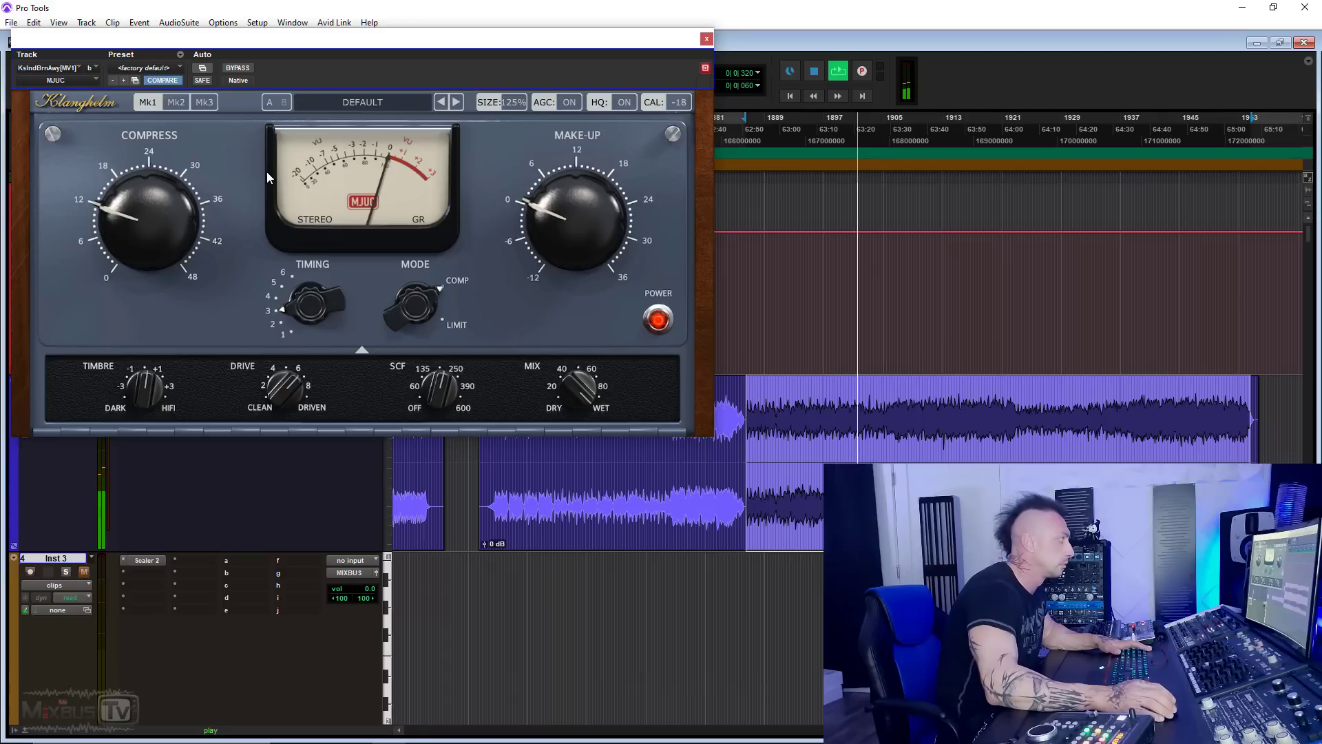
pyautogui.click(239, 69)
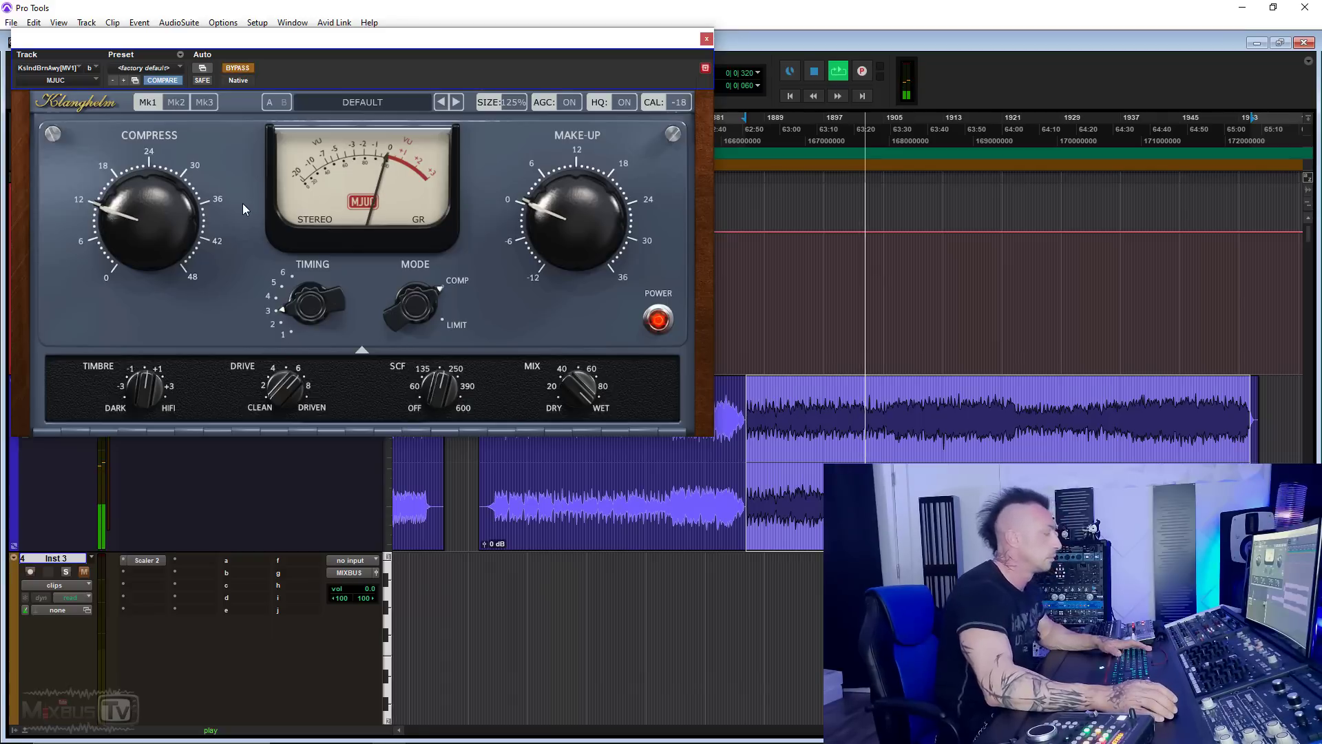
pyautogui.press('space')
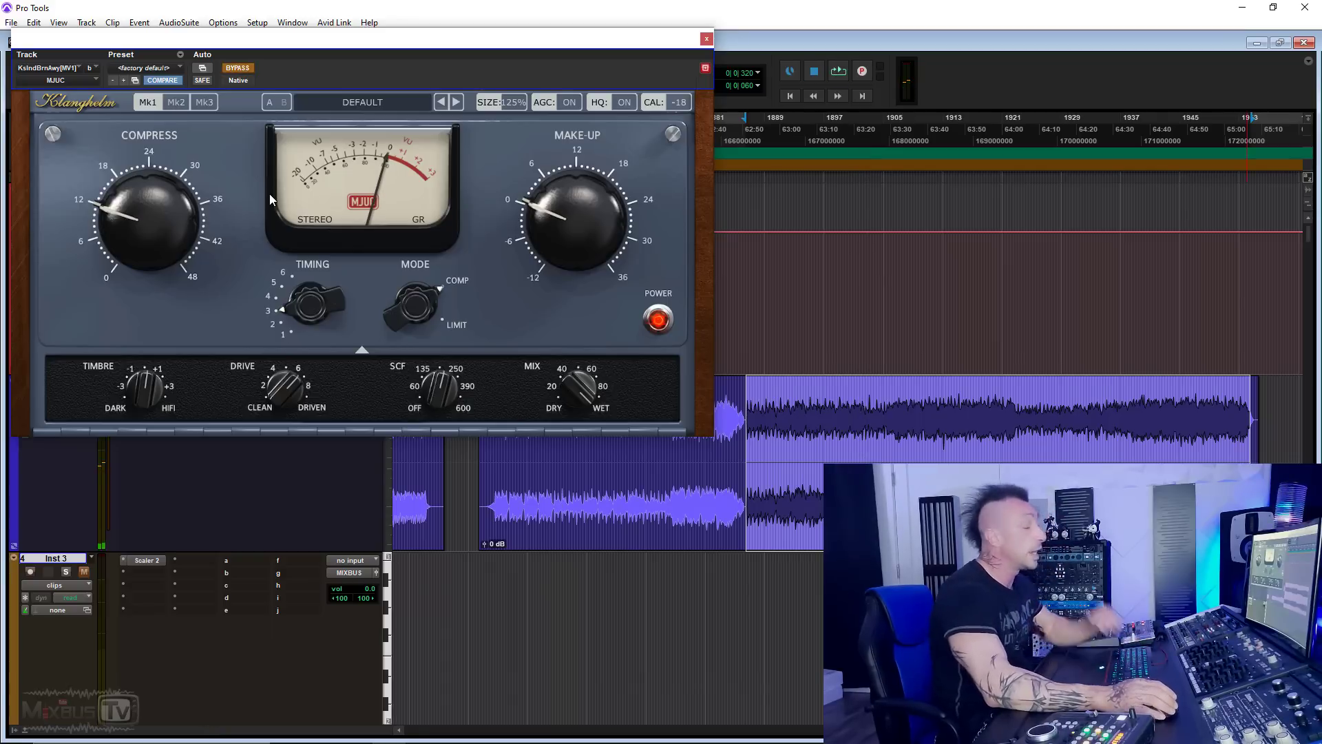
# Switch the MJUC to the Mk2 model, play the mix without bypass, raise Compress slightly and turn on Istage.
pyautogui.click(176, 104)
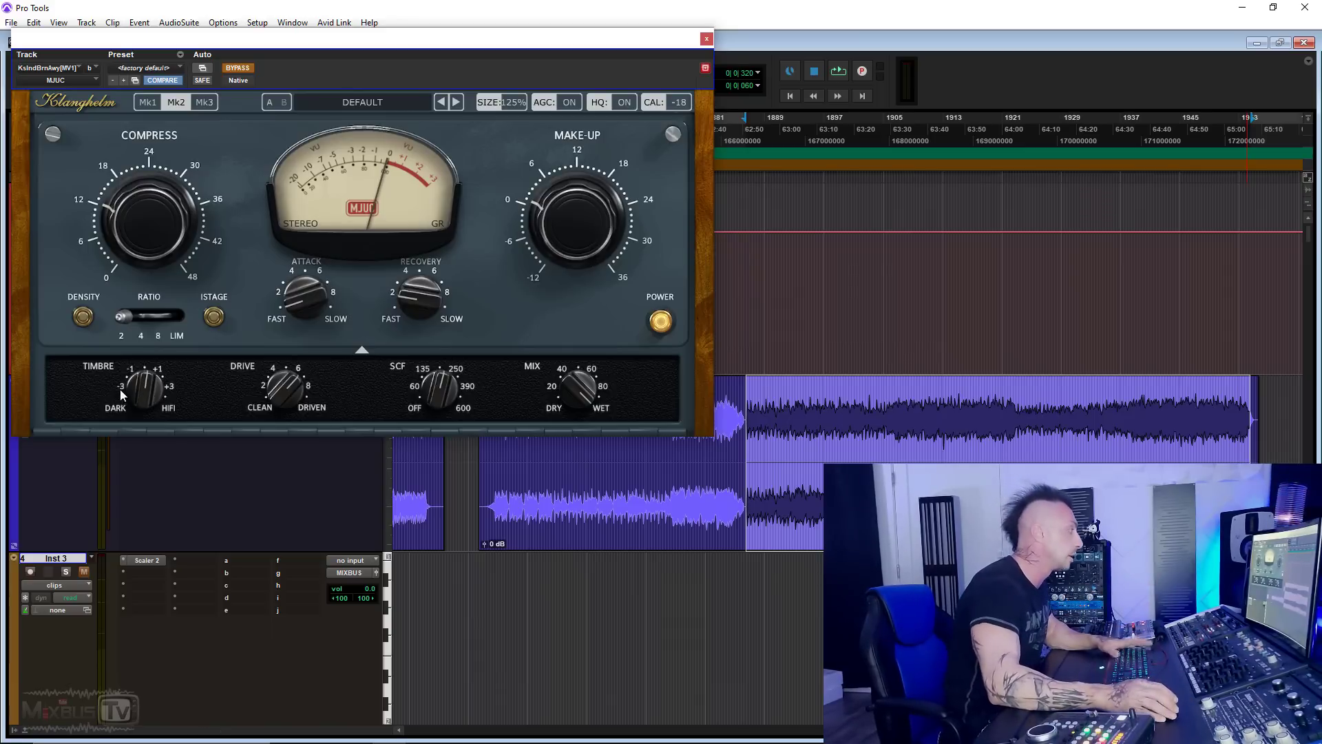
pyautogui.press('space')
pyautogui.click(237, 68)
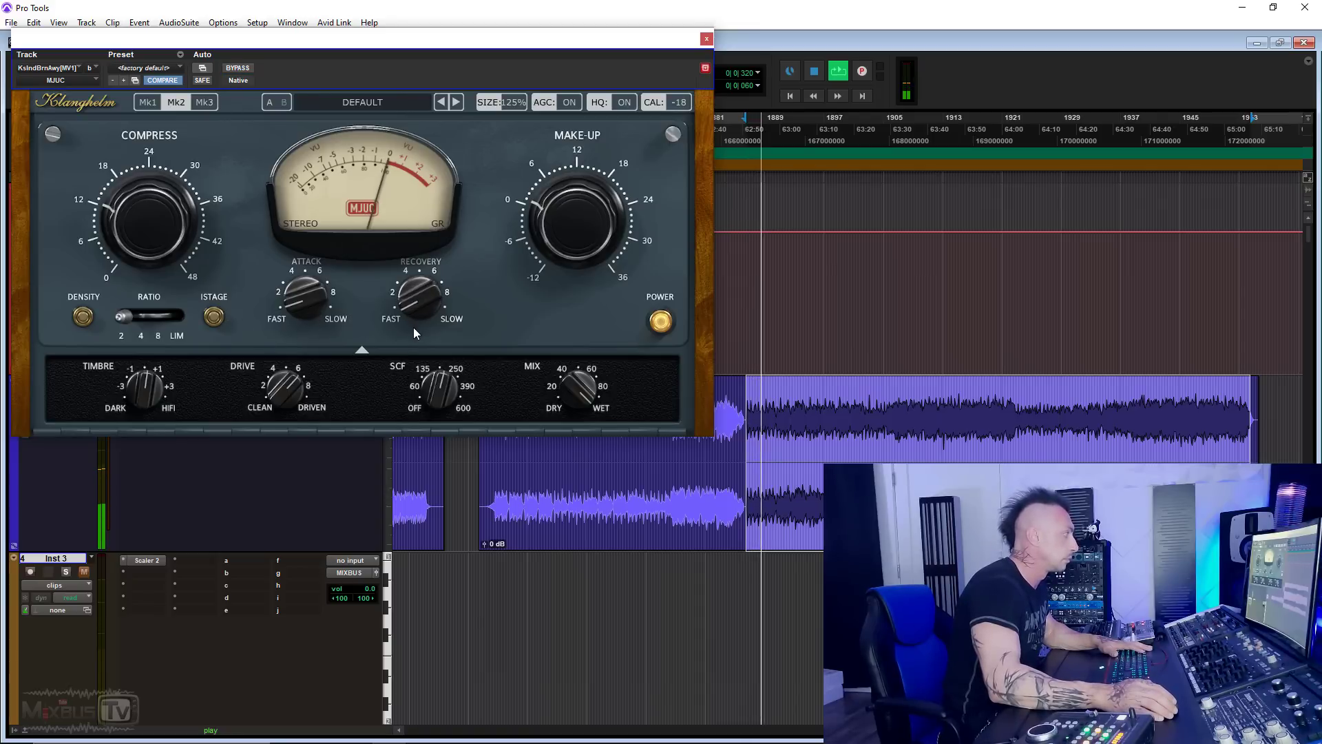
pyautogui.moveTo(179, 259); pyautogui.dragTo(164, 230)
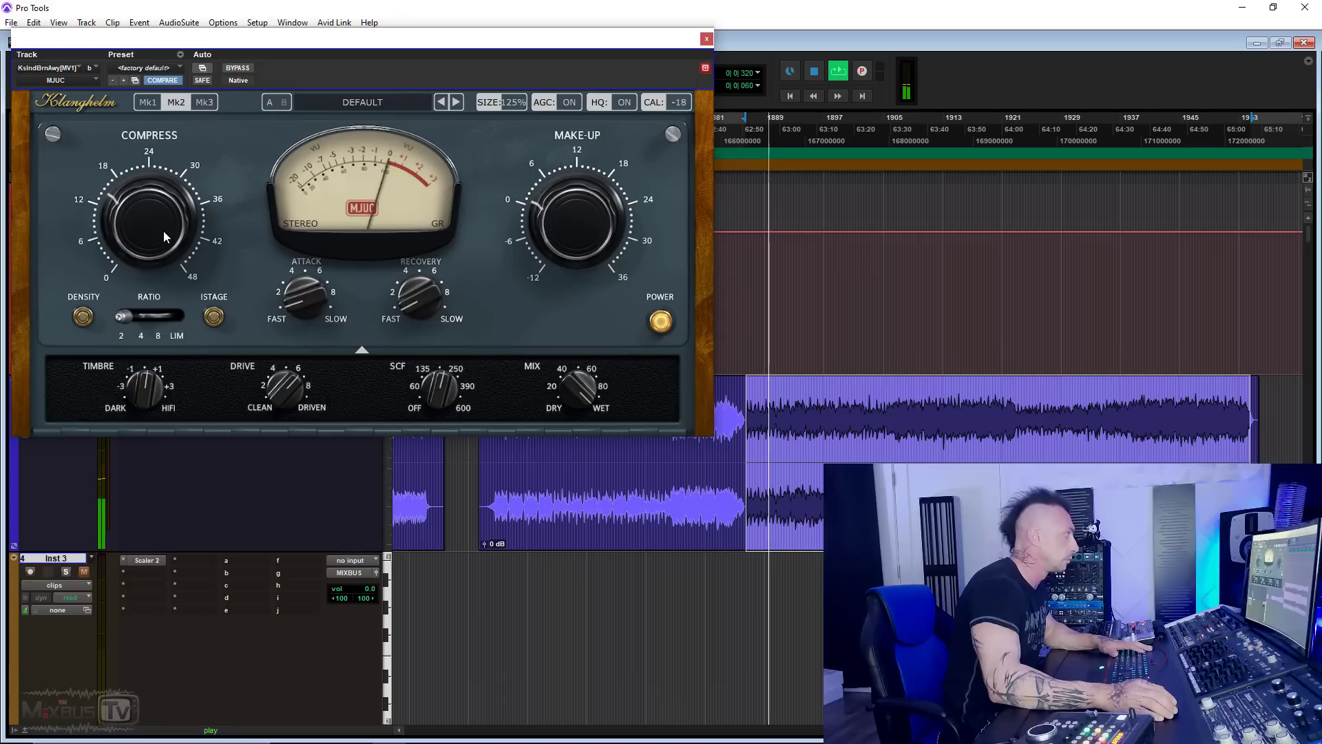
pyautogui.click(213, 319)
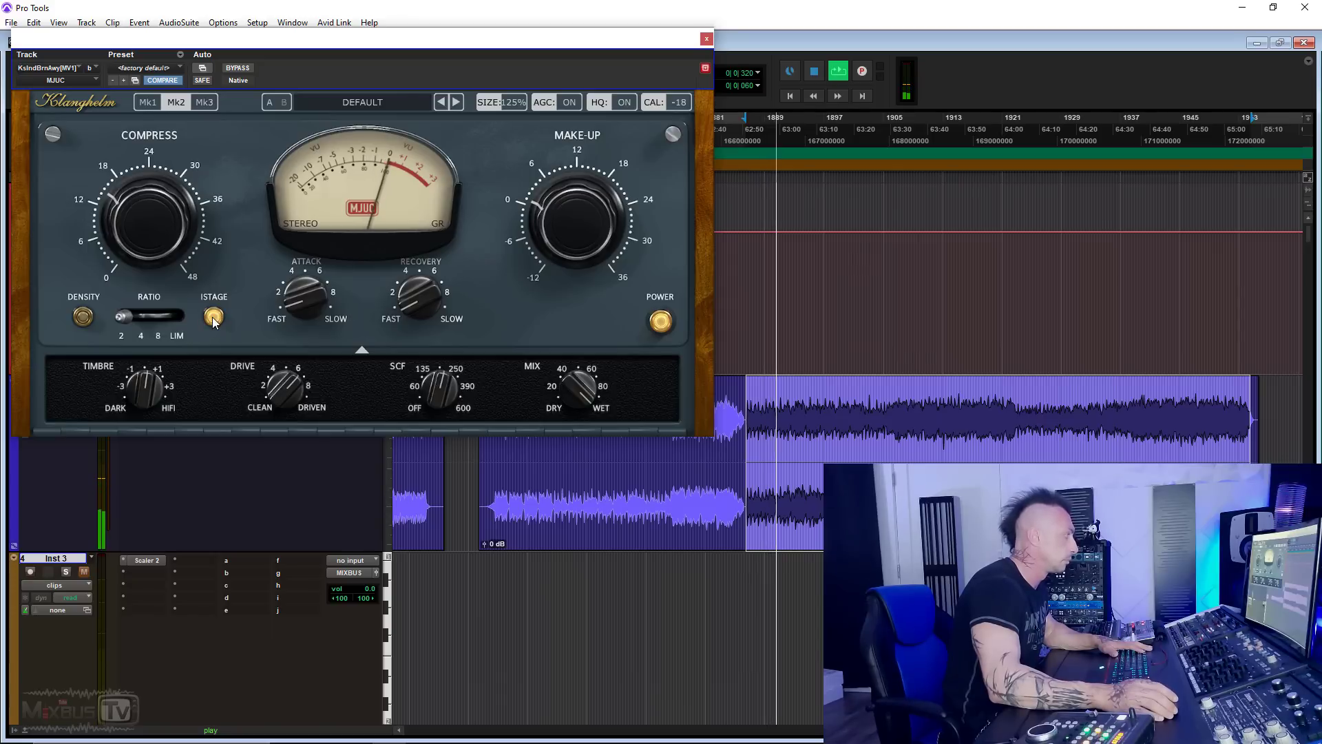
# Dial in the Mk2 with Drive at about 2, Density and Istage both on, and Attack between 4 and 6.
pyautogui.moveTo(284, 388); pyautogui.dragTo(297, 495)
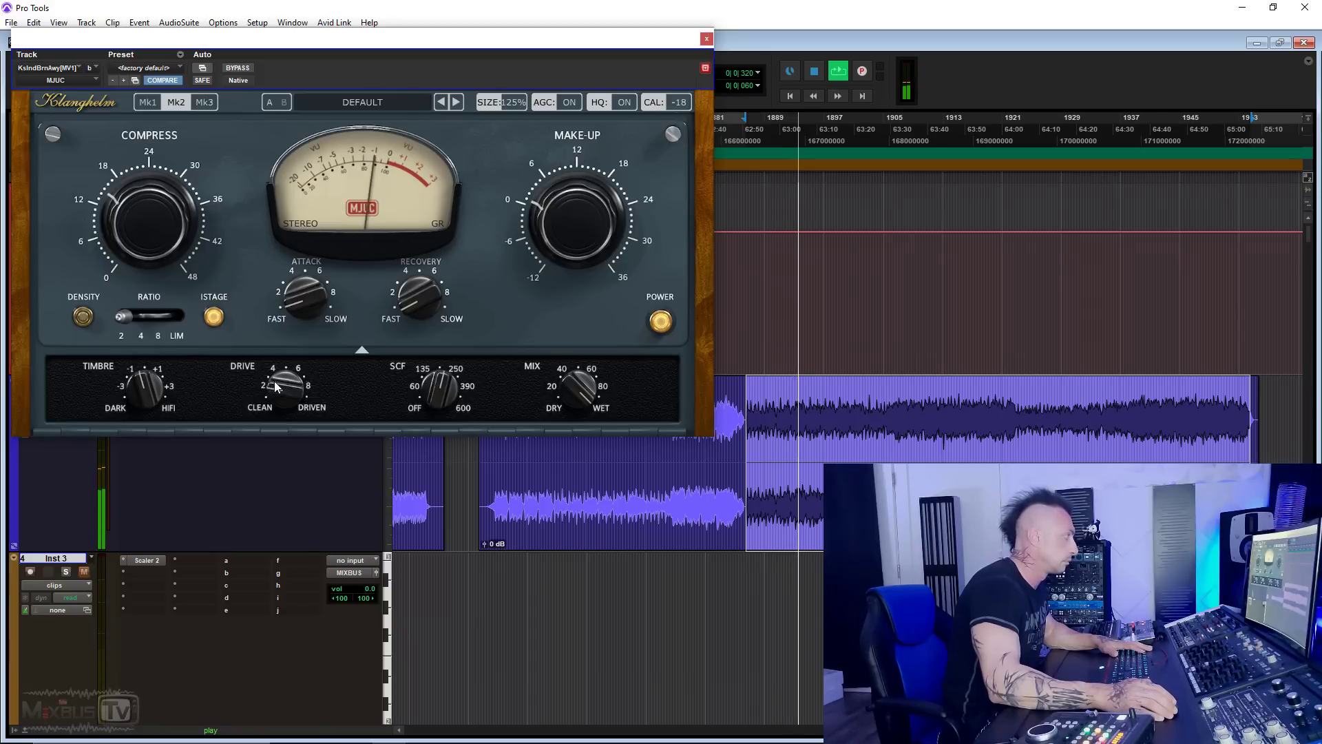
pyautogui.click(210, 316)
pyautogui.click(82, 317)
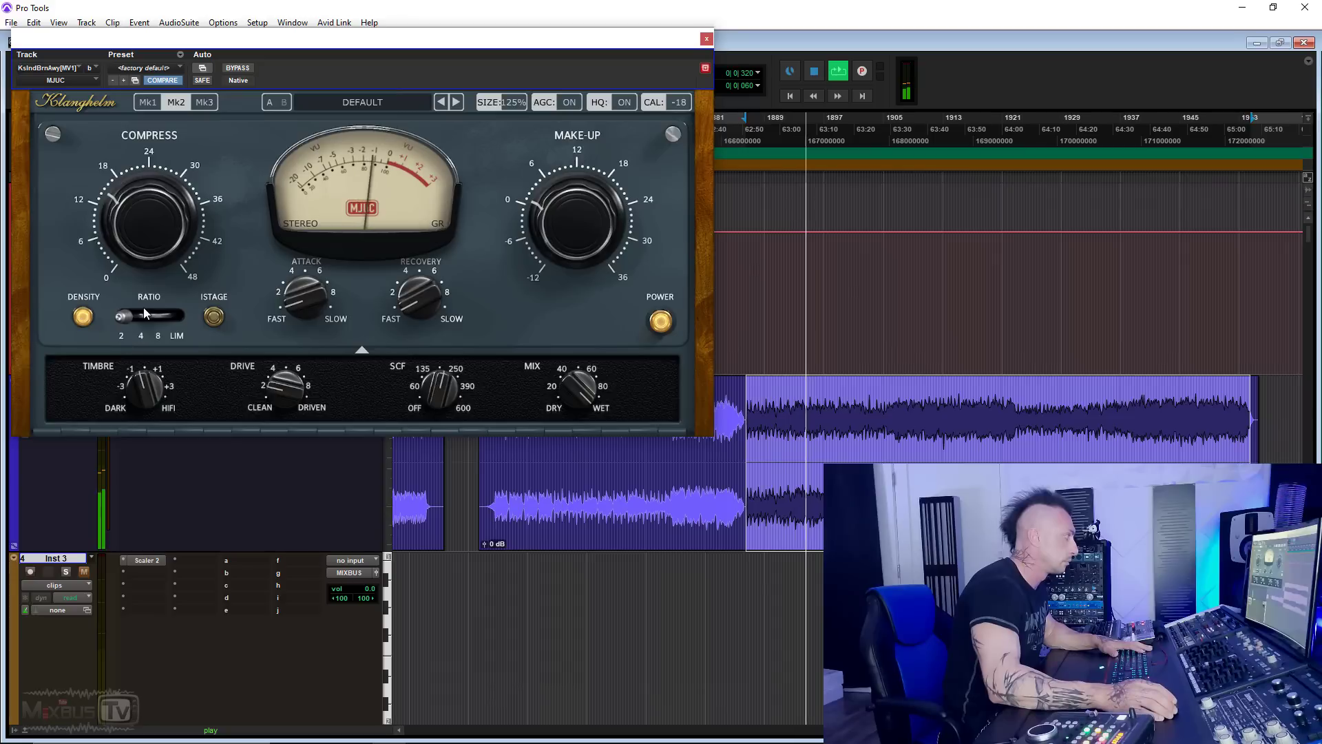
pyautogui.click(213, 317)
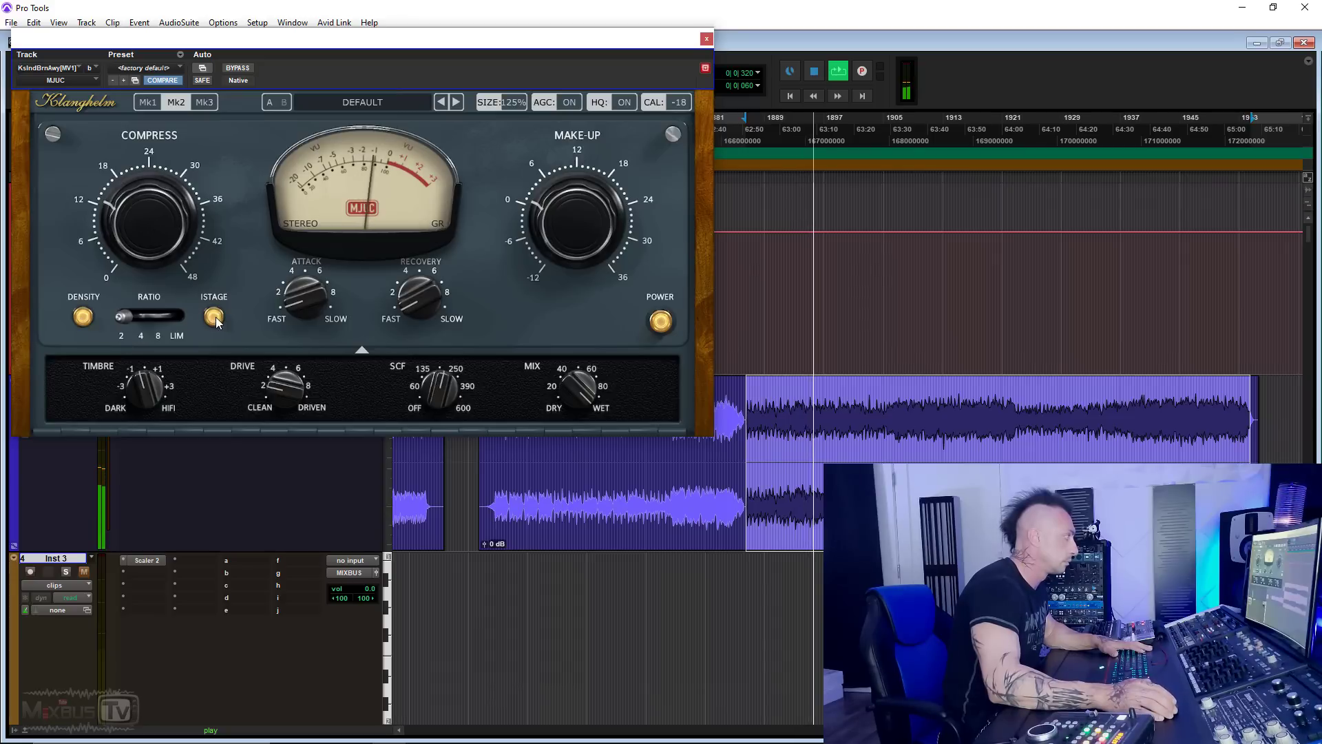
pyautogui.moveTo(305, 293); pyautogui.dragTo(297, 182)
pyautogui.moveTo(142, 201); pyautogui.dragTo(146, 195)
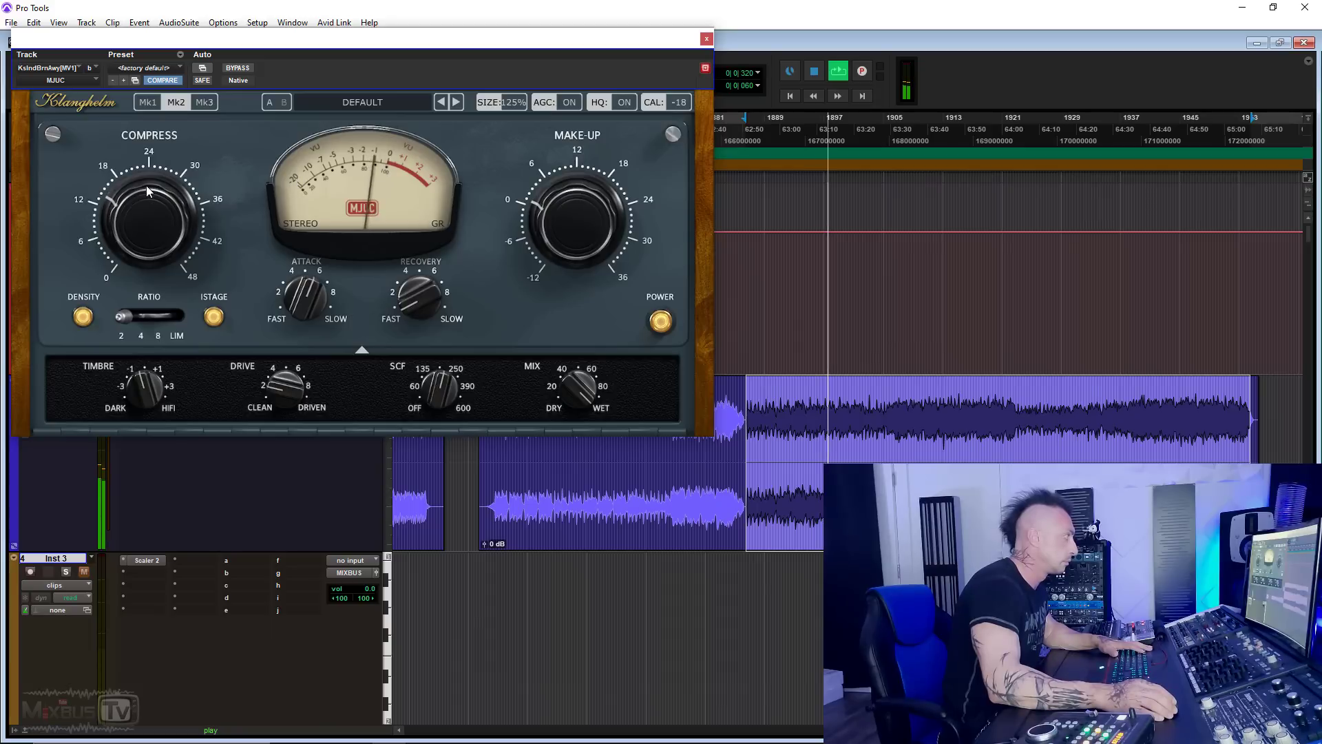
# Switch the MJUC to the Mk3 model with Istage and Density off, and slow Attack to about 7.
pyautogui.click(210, 103)
pyautogui.click(214, 321)
pyautogui.click(82, 323)
pyautogui.moveTo(304, 310); pyautogui.dragTo(311, 298)
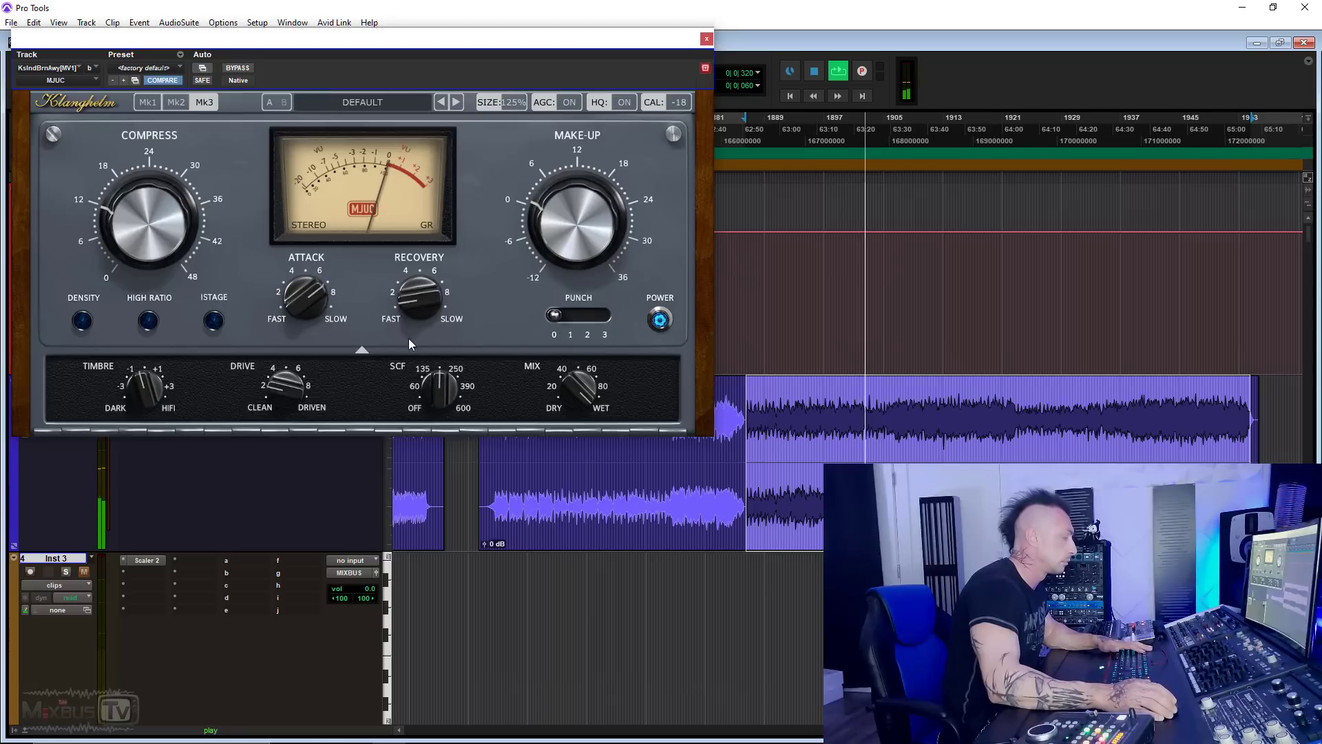
# Raise the Mk3's Drive to about 4 and set Punch to 2.
pyautogui.moveTo(300, 389); pyautogui.dragTo(296, 346)
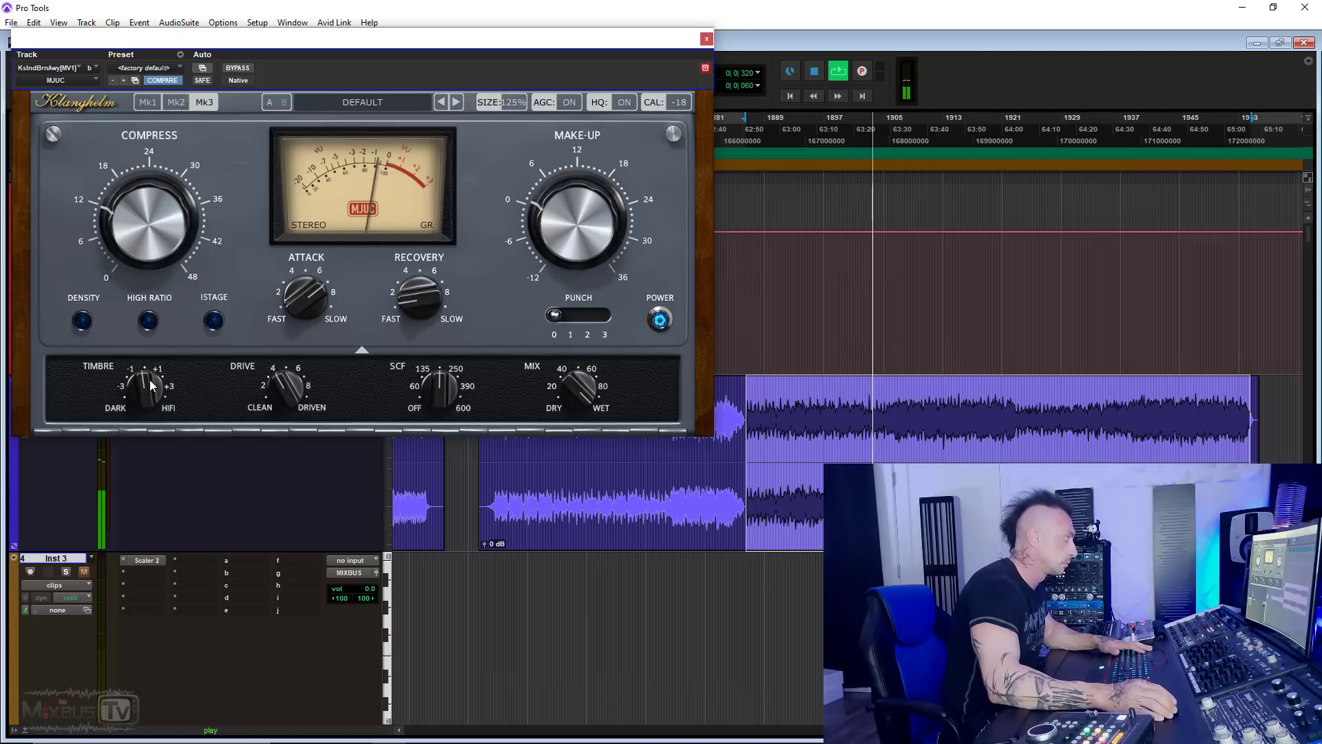
pyautogui.moveTo(555, 315); pyautogui.dragTo(599, 322)
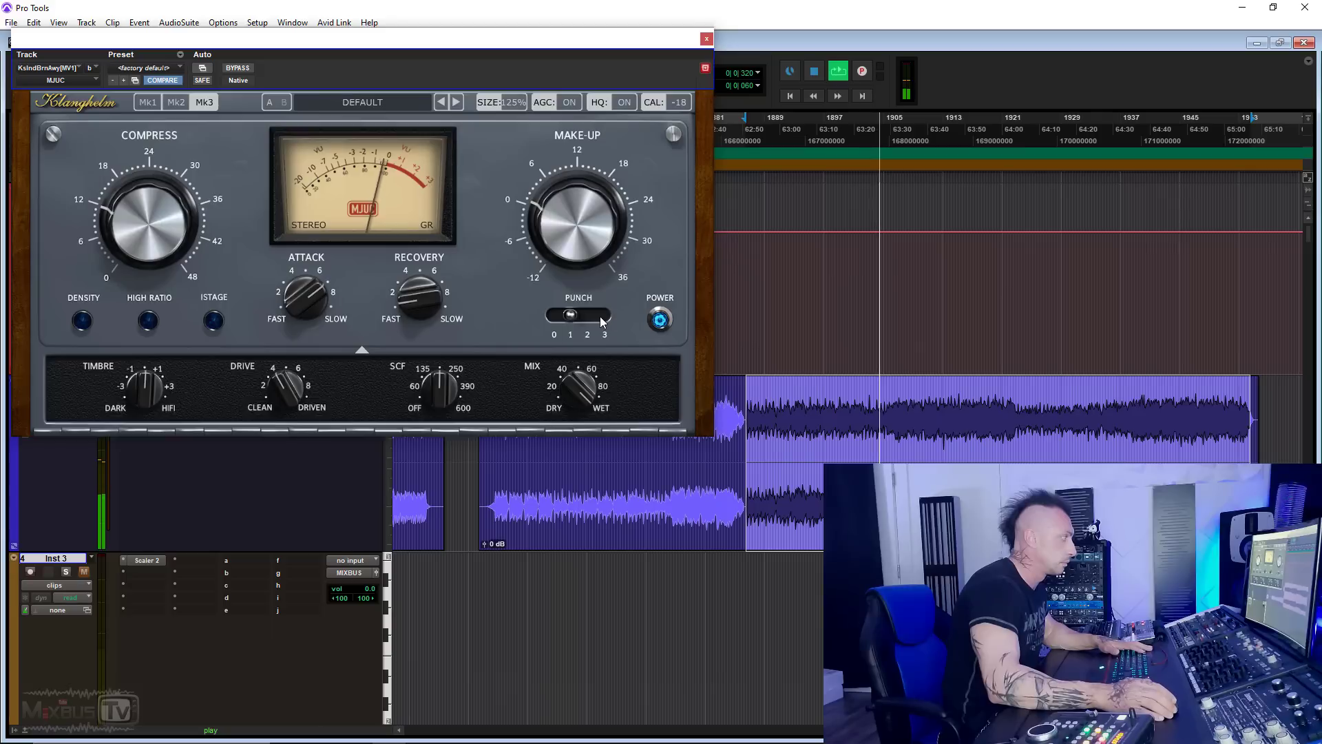
pyautogui.click(598, 317)
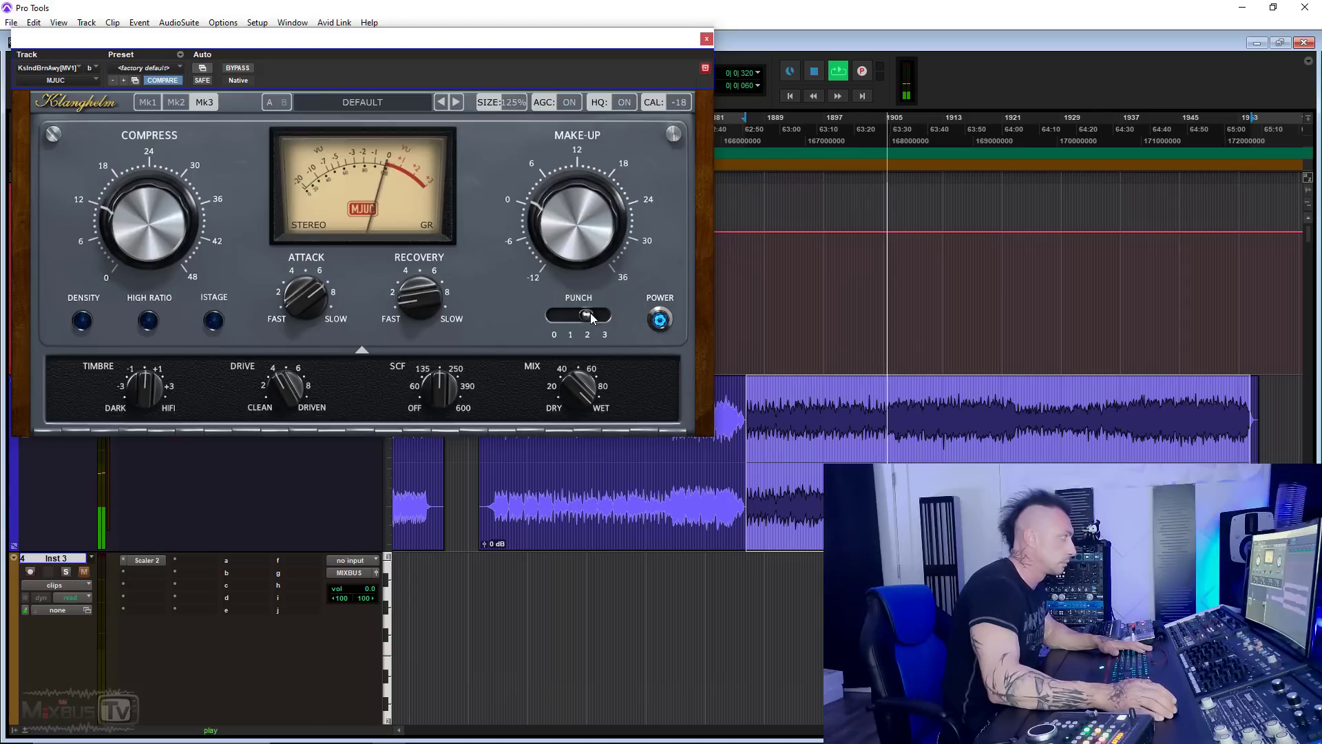
# Compare the MJUC Mk3 with the bypassed signal, nudge Compress up slightly and stop playback.
pyautogui.click(238, 68)
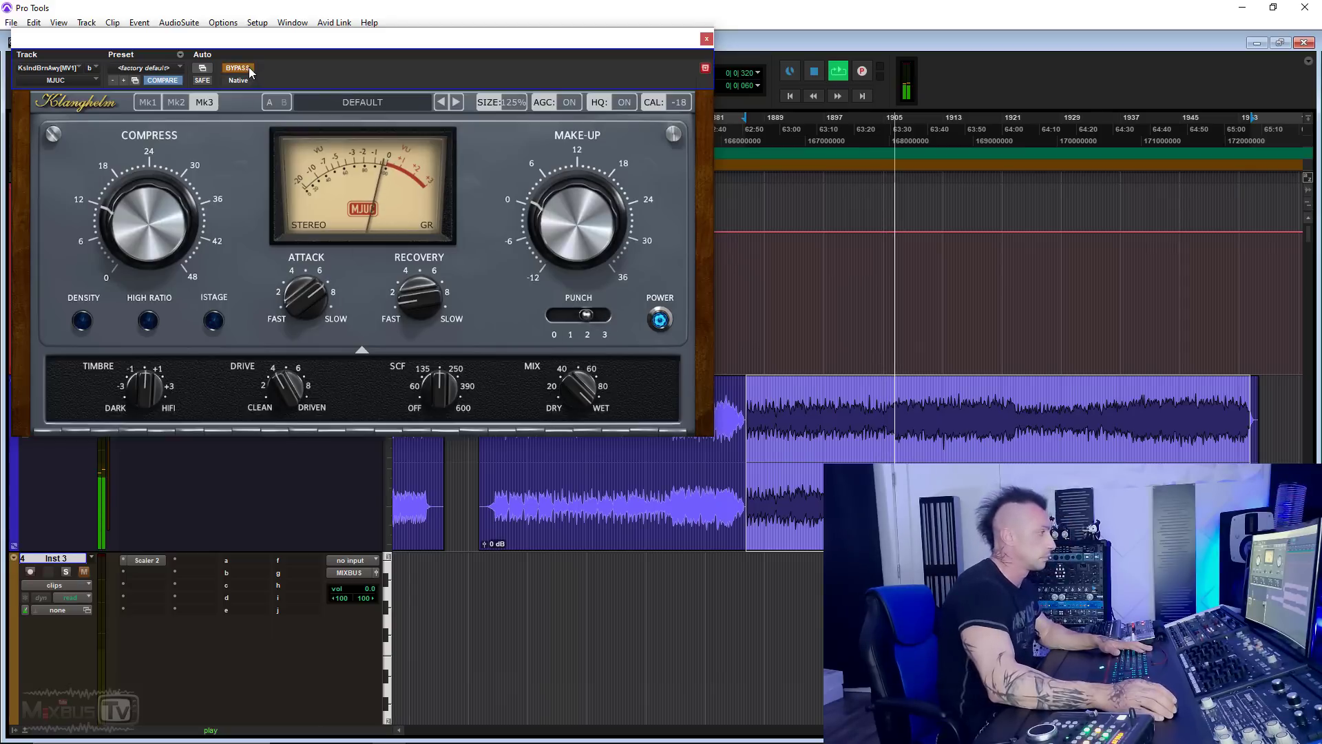
pyautogui.click(238, 67)
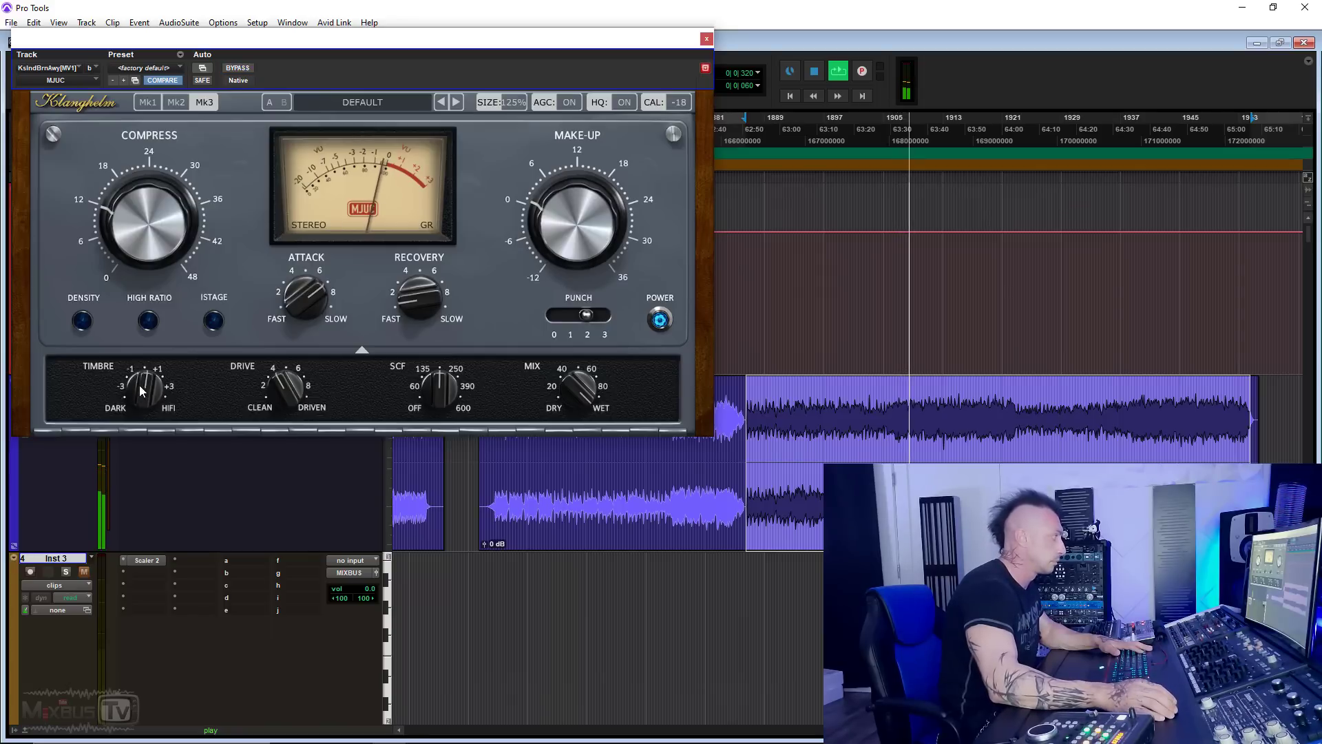
pyautogui.moveTo(173, 237); pyautogui.dragTo(173, 233)
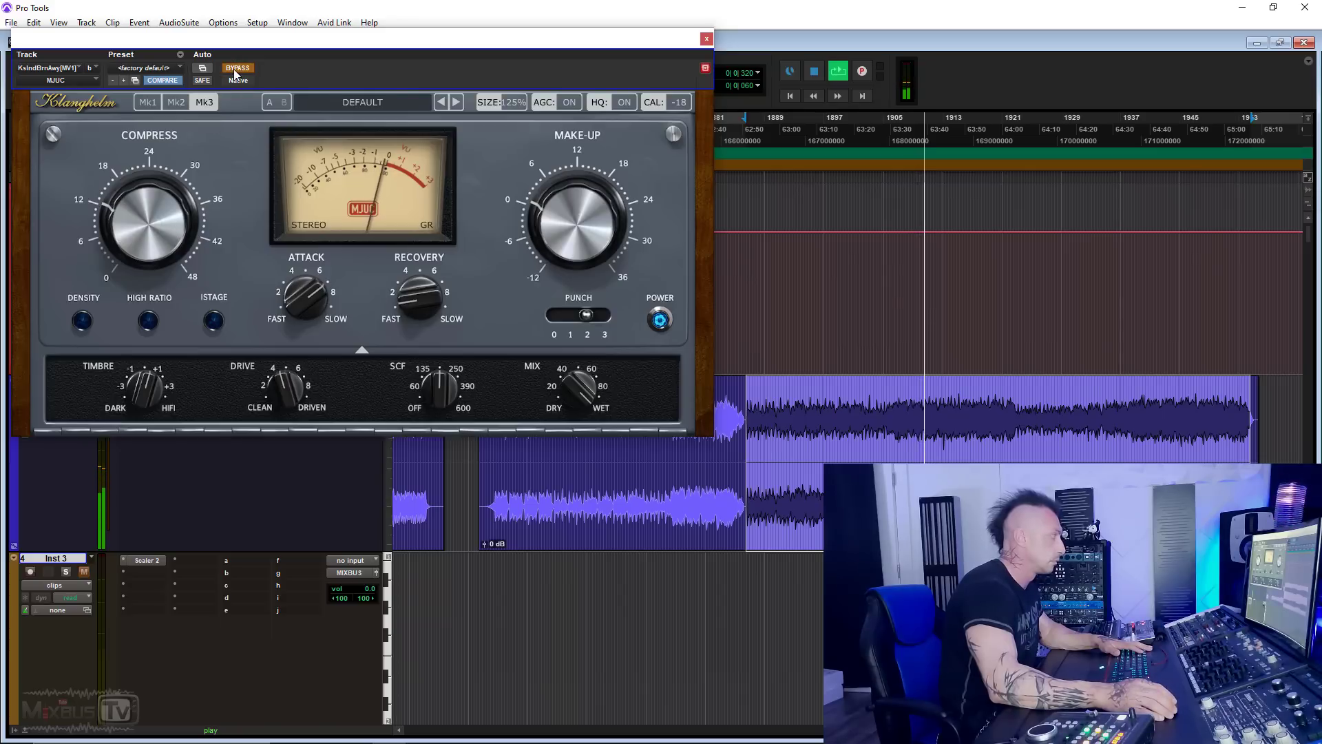
pyautogui.press('space')
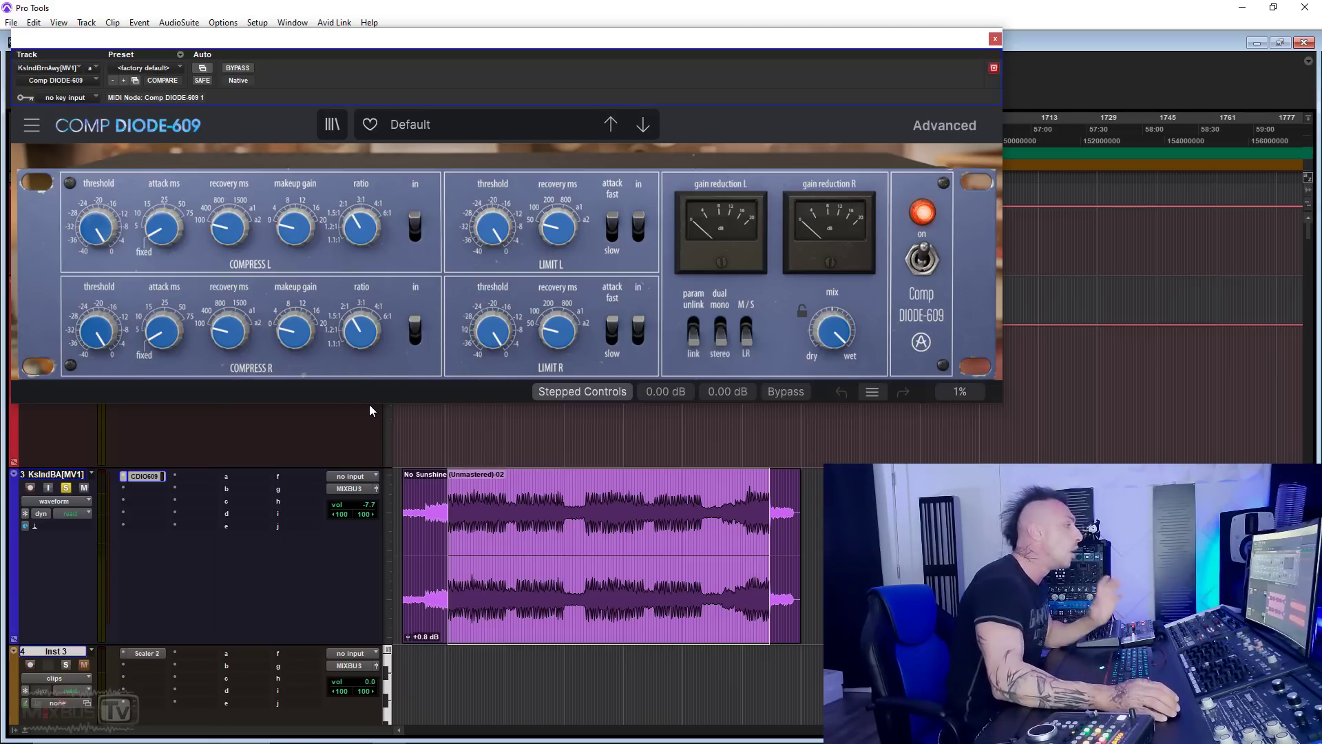
# Toggle the Comp DIODE-609's limiter in switch, reveal the advanced controls and raise the compressor's threshold and attack time during playback.
pyautogui.click(642, 333)
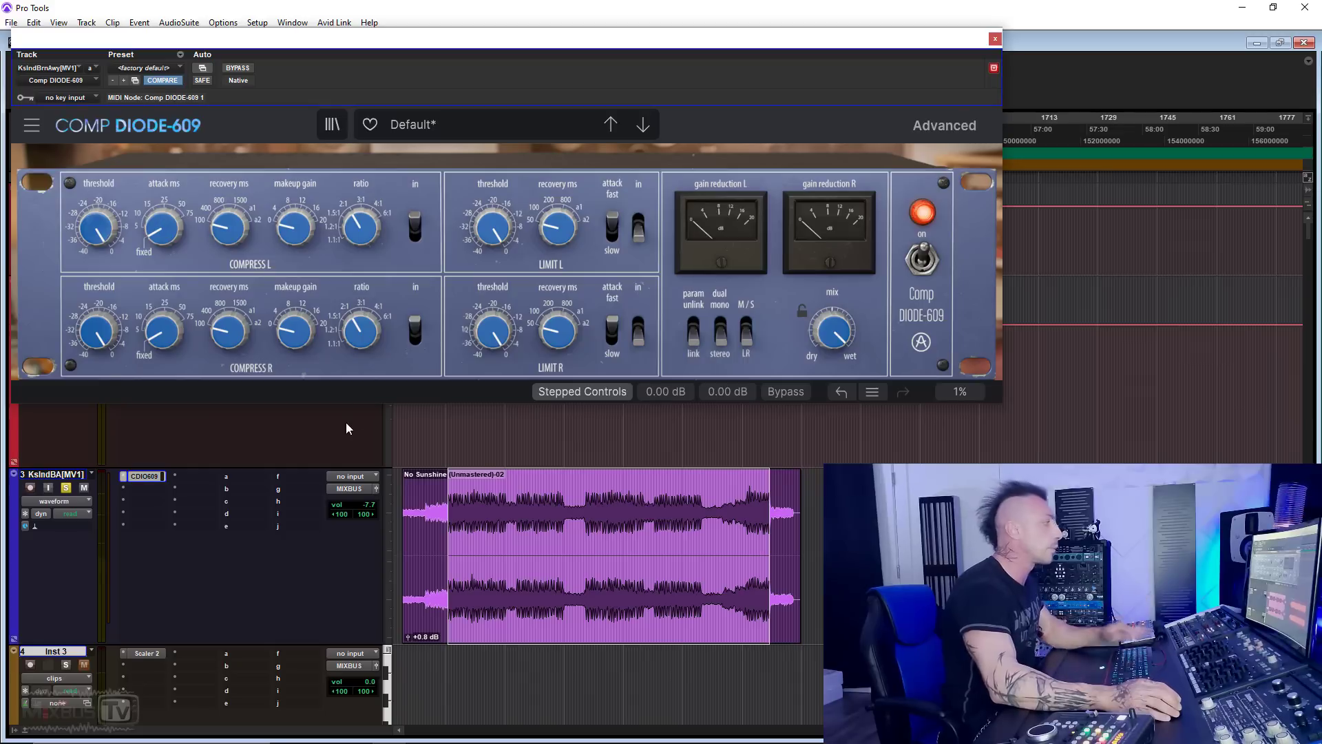
pyautogui.click(163, 80)
pyautogui.moveTo(96, 229); pyautogui.dragTo(162, 215)
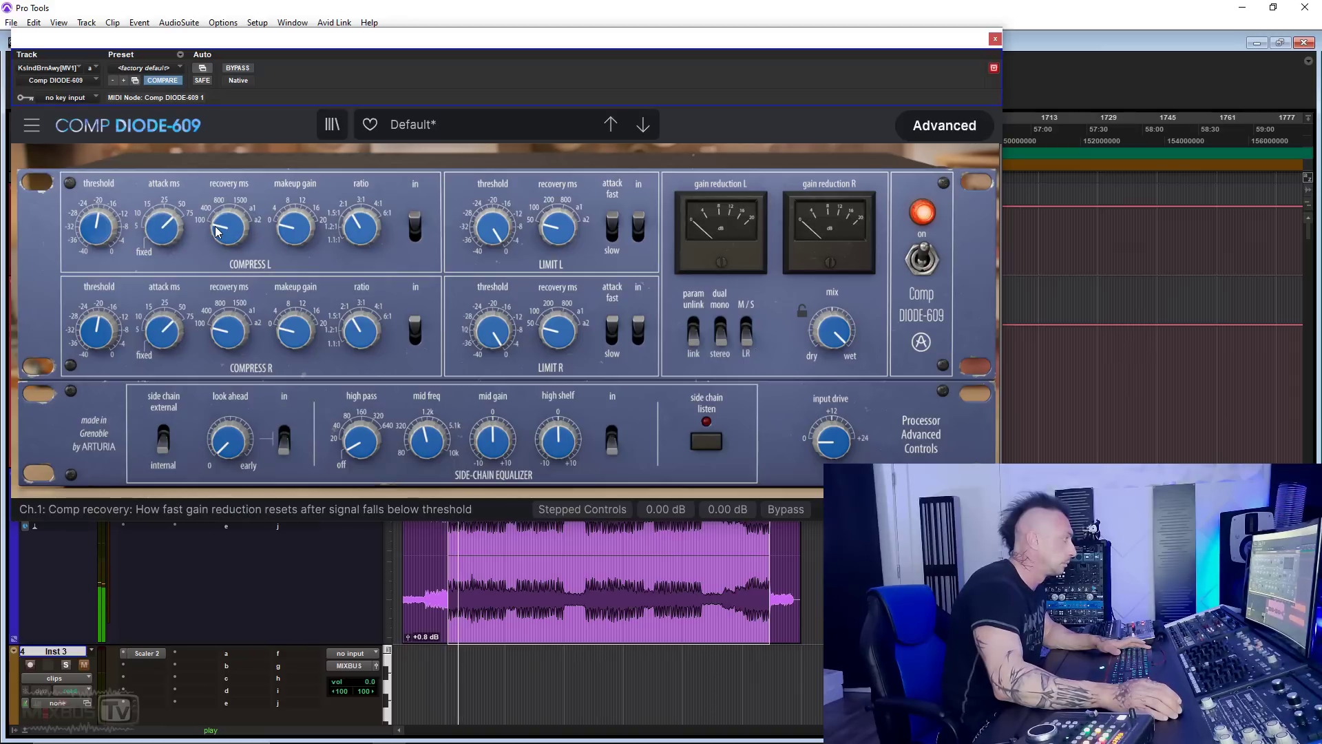
# Raise the Comp DIODE-609's makeup gain to about +1.36 dB and compare the result with bypass.
pyautogui.moveTo(318, 236); pyautogui.dragTo(318, 228)
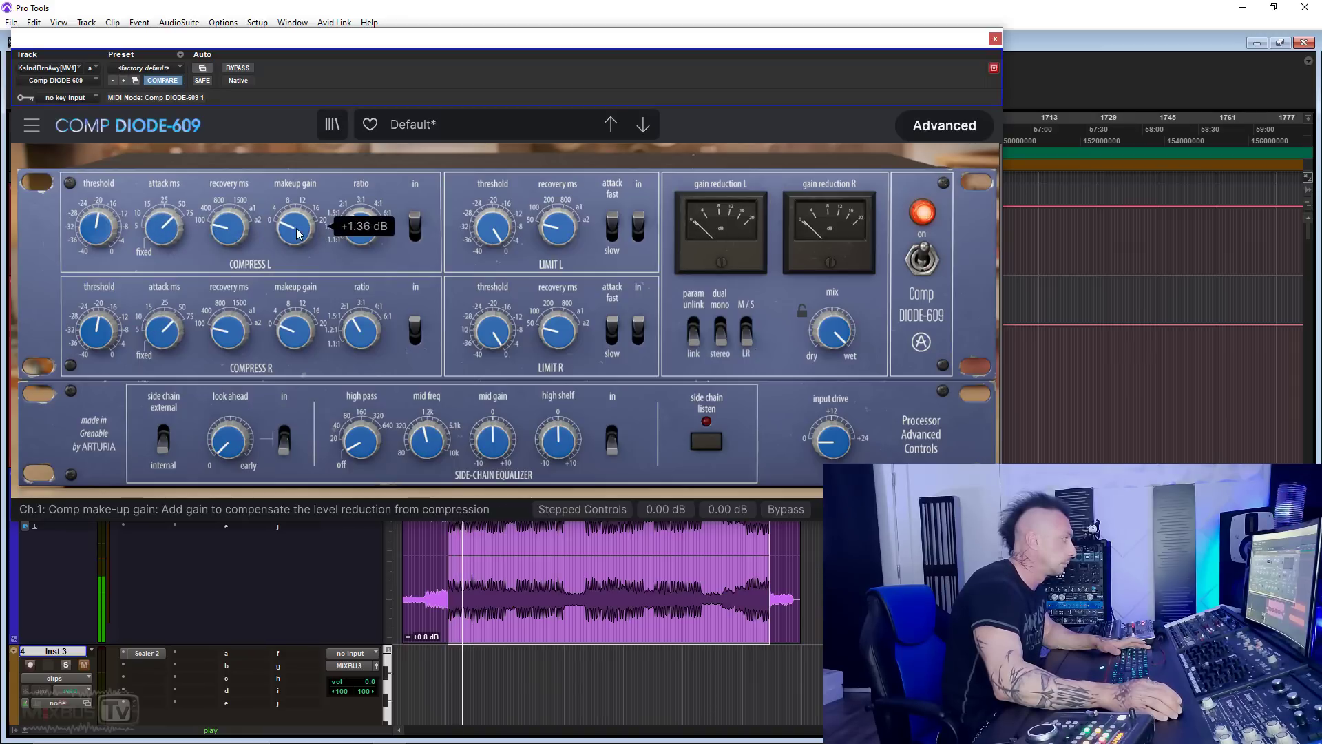
pyautogui.click(246, 71)
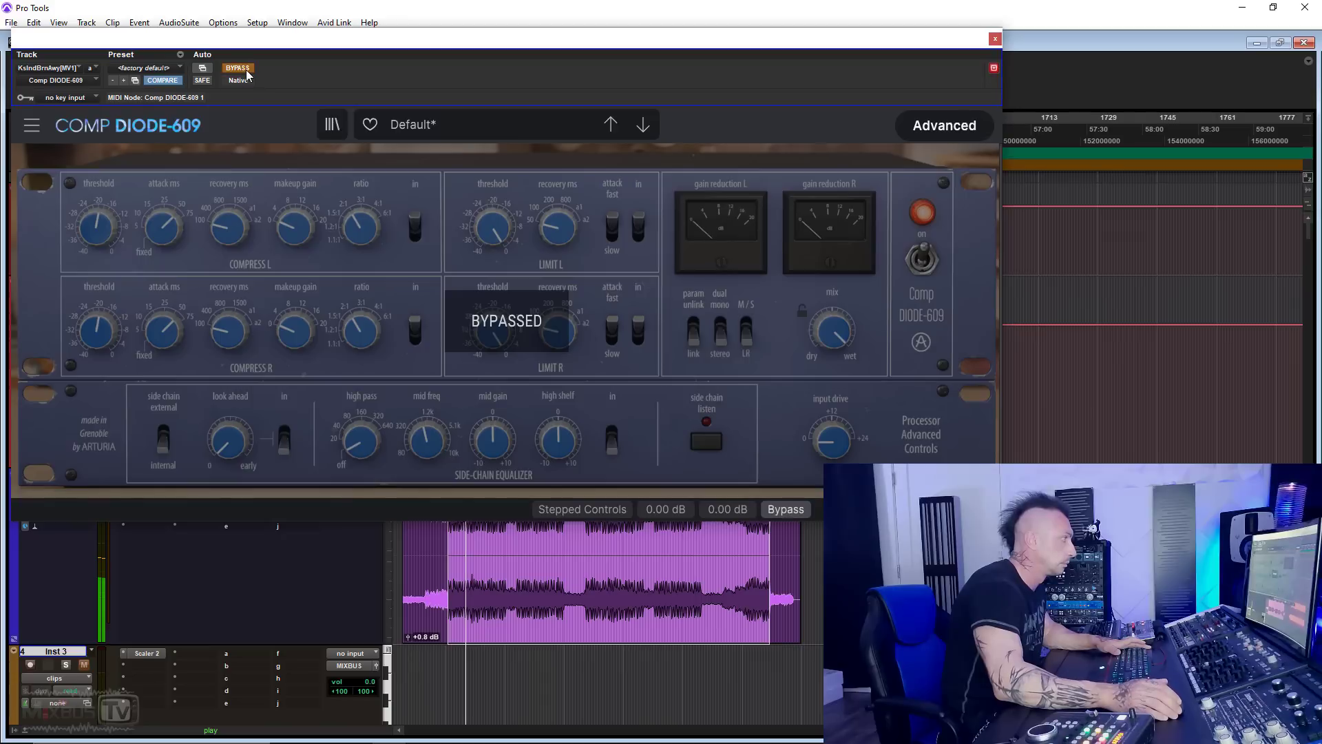
pyautogui.click(243, 69)
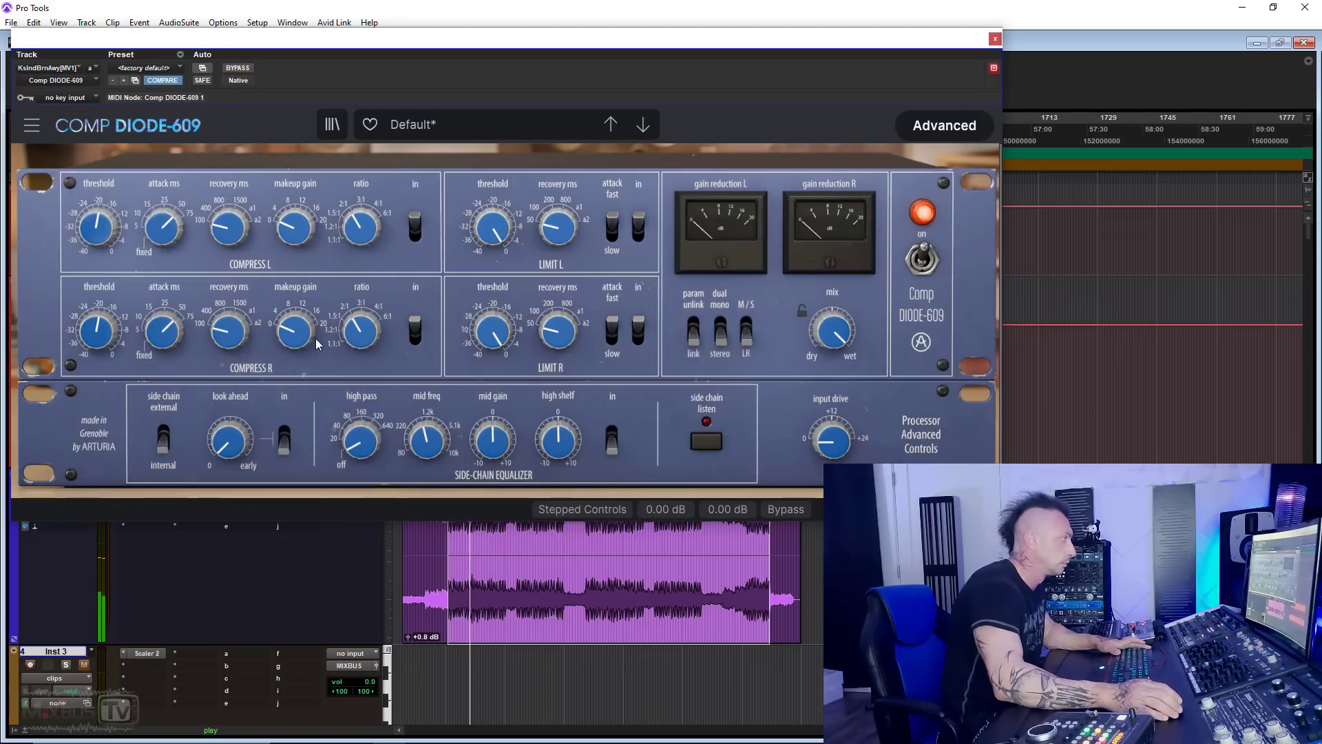
# Raise the Comp DIODE-609's side-chain high pass to about 160, lower the compressor threshold and adjust the makeup gain.
pyautogui.moveTo(360, 440); pyautogui.dragTo(360, 415)
pyautogui.moveTo(97, 227); pyautogui.dragTo(96, 237)
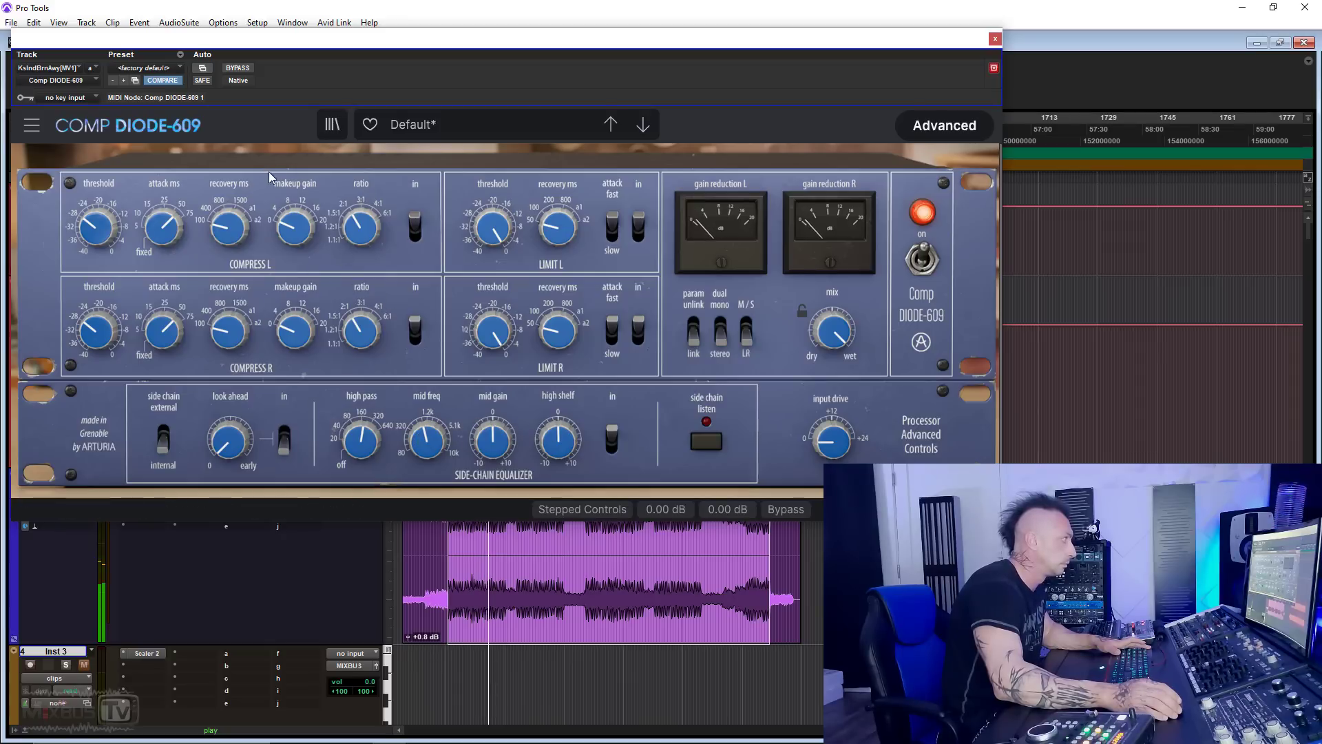
pyautogui.moveTo(293, 225); pyautogui.dragTo(293, 221)
# Compare the Comp DIODE-609 repeatedly with the bypassed signal, trim its makeup gain to about +1.04 dB and stop playback.
pyautogui.click(237, 68)
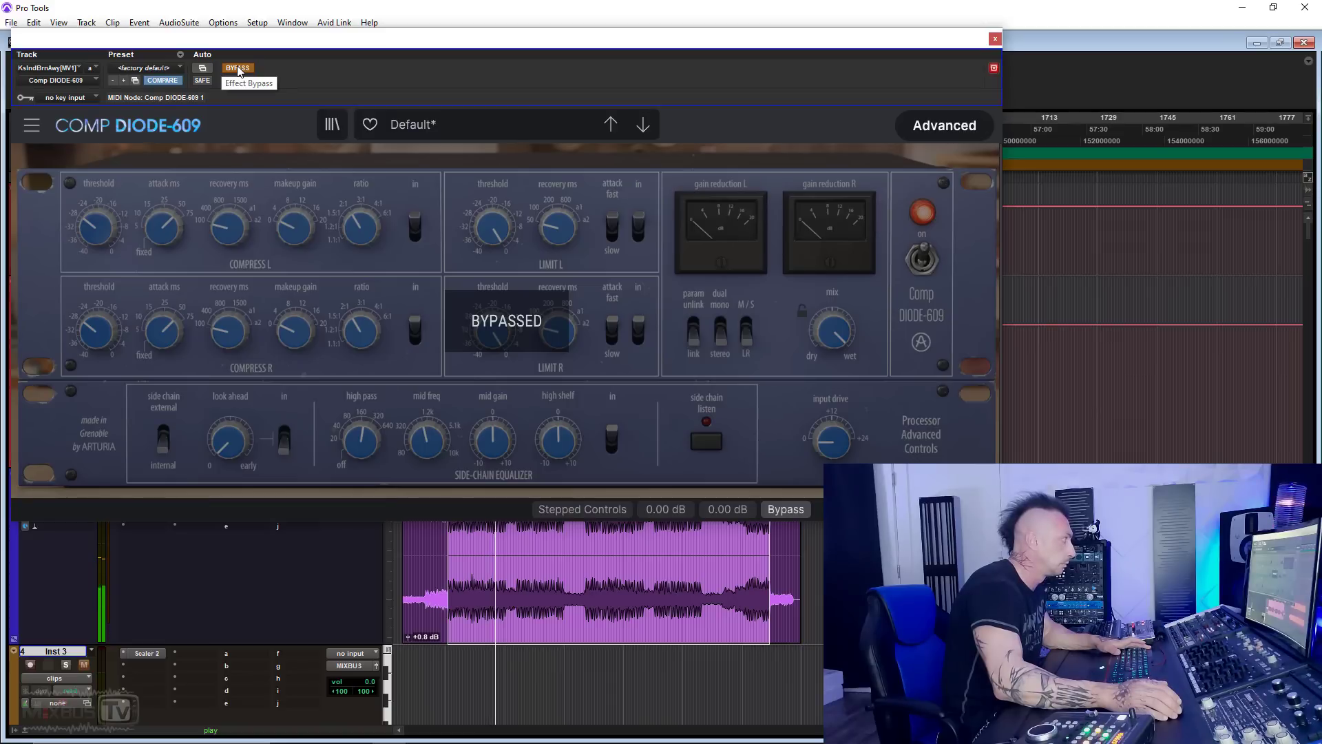
pyautogui.click(237, 68)
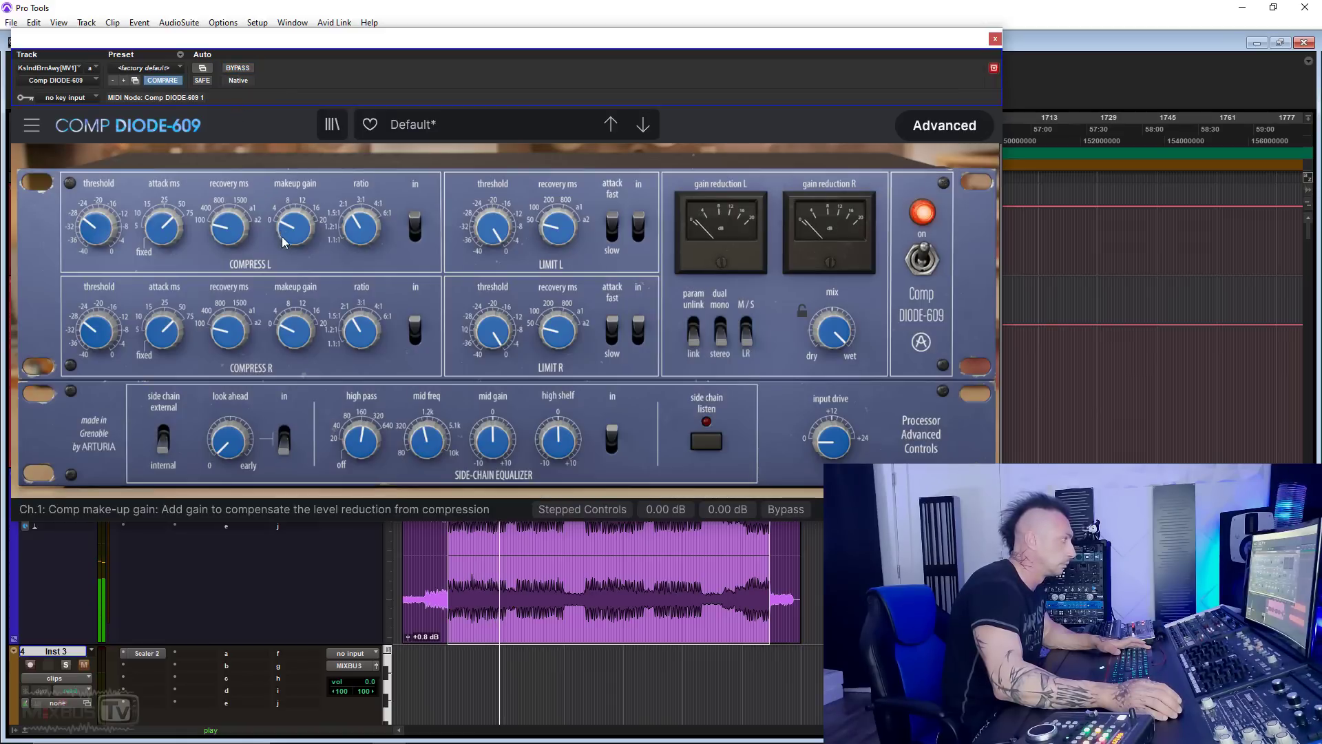
pyautogui.click(234, 69)
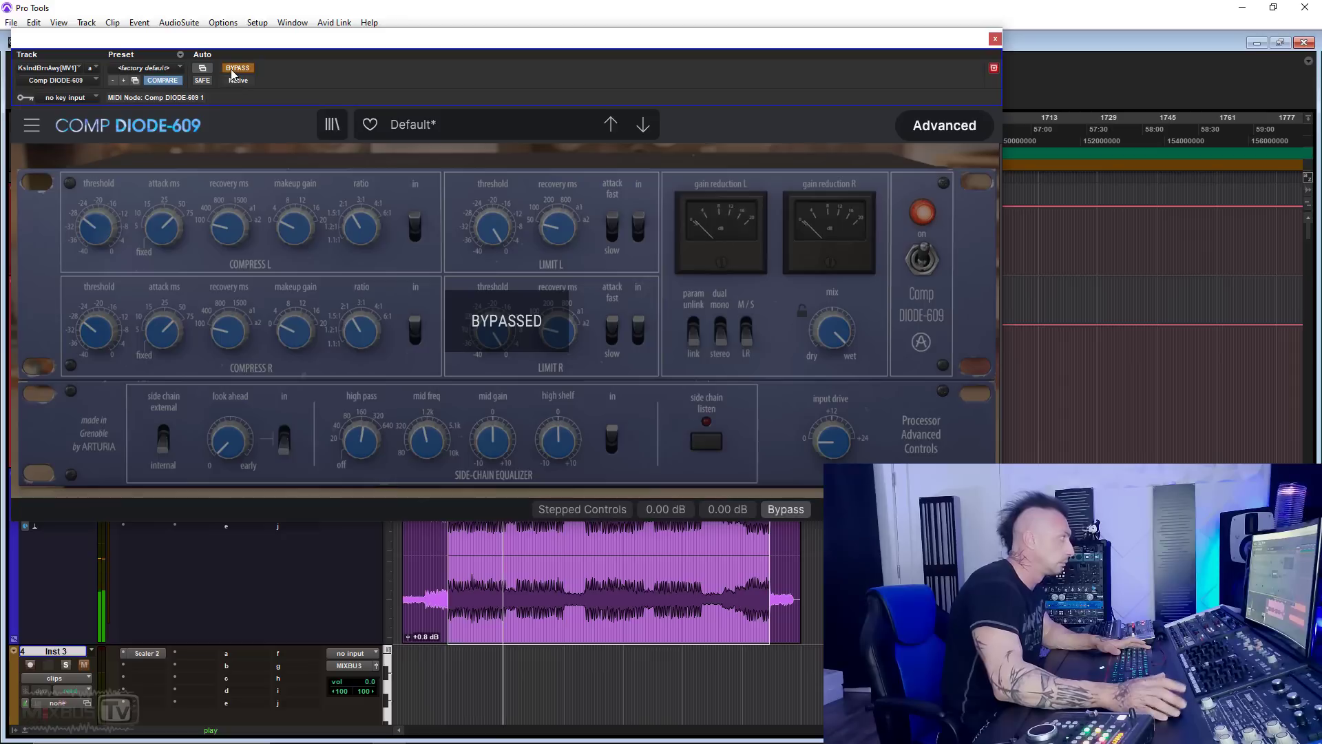
pyautogui.click(234, 69)
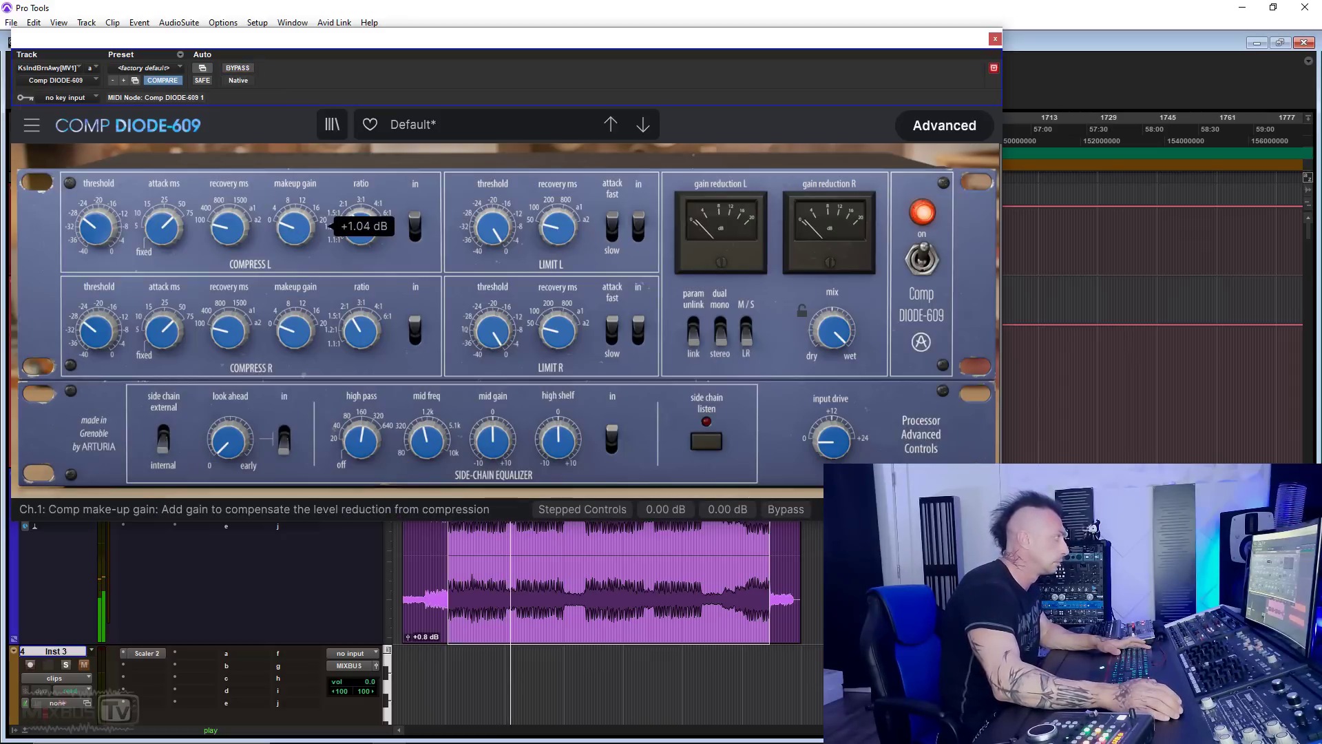
pyautogui.click(237, 69)
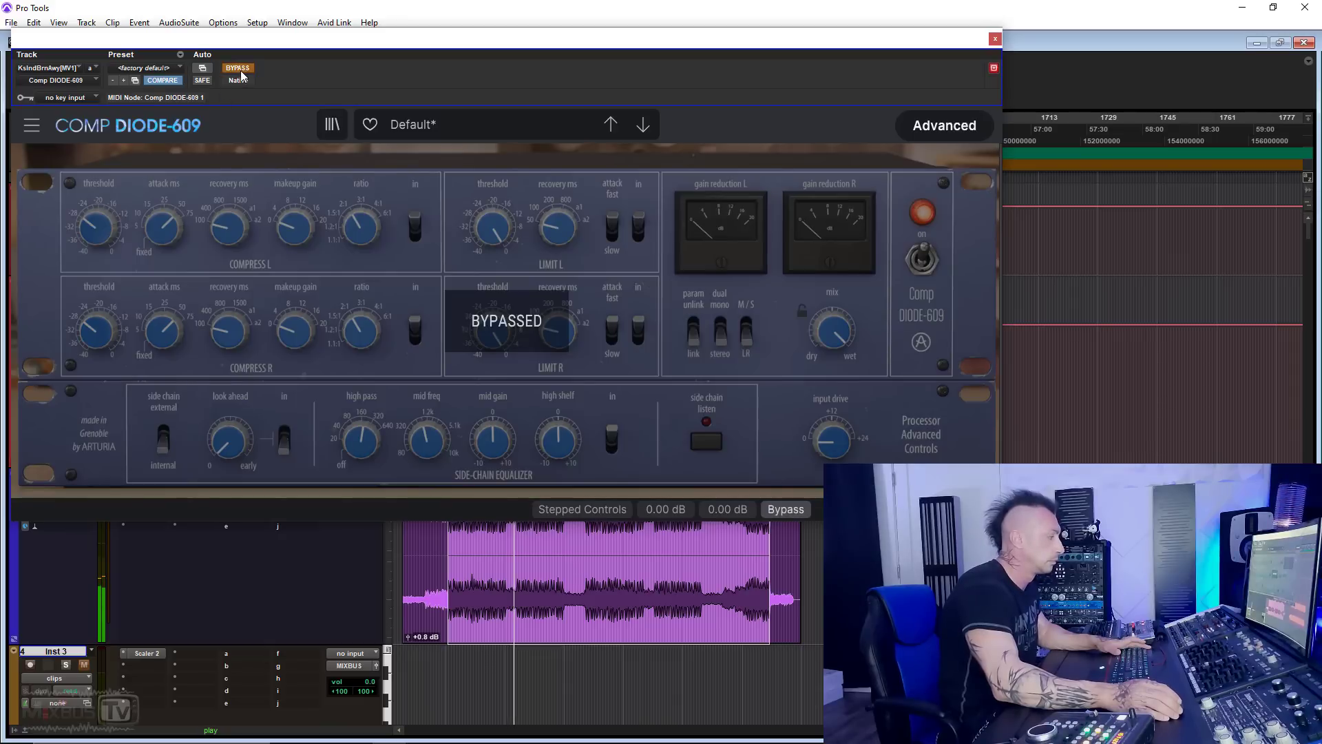
pyautogui.click(238, 68)
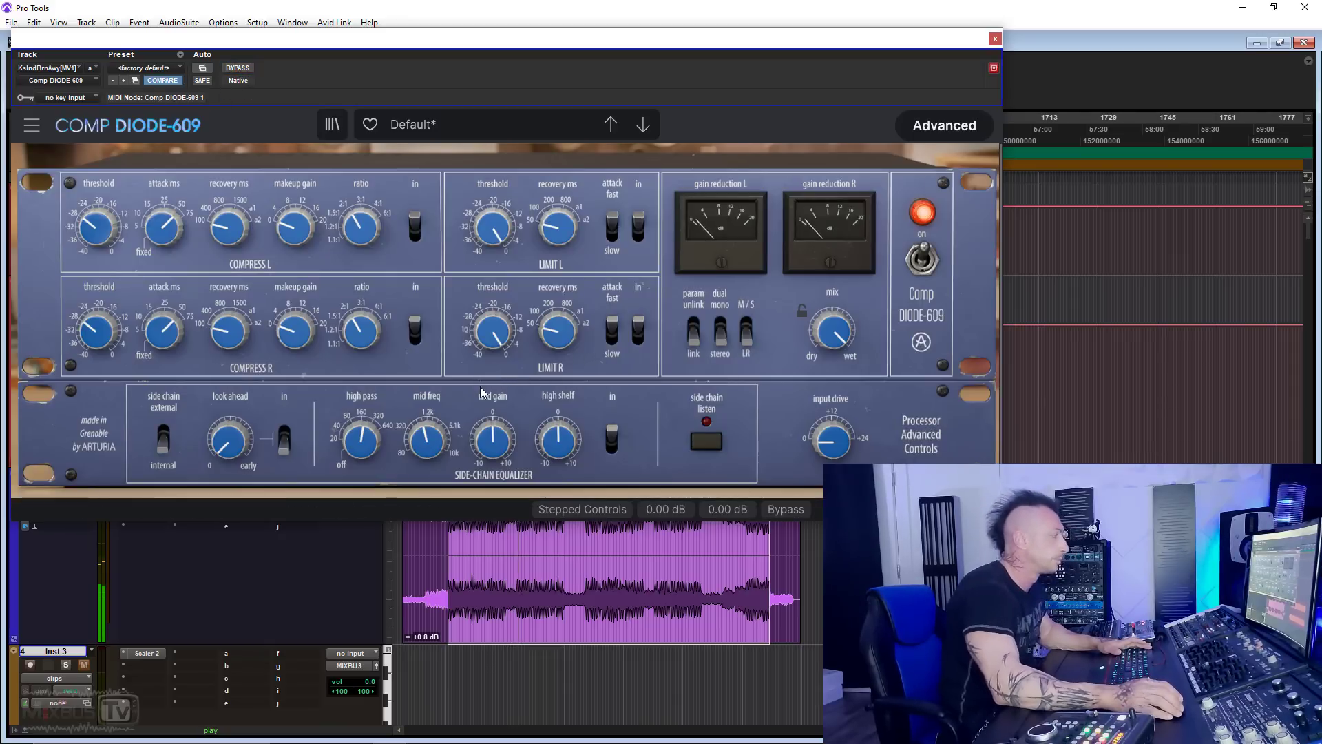
pyautogui.click(237, 68)
pyautogui.press('space')
pyautogui.click(237, 68)
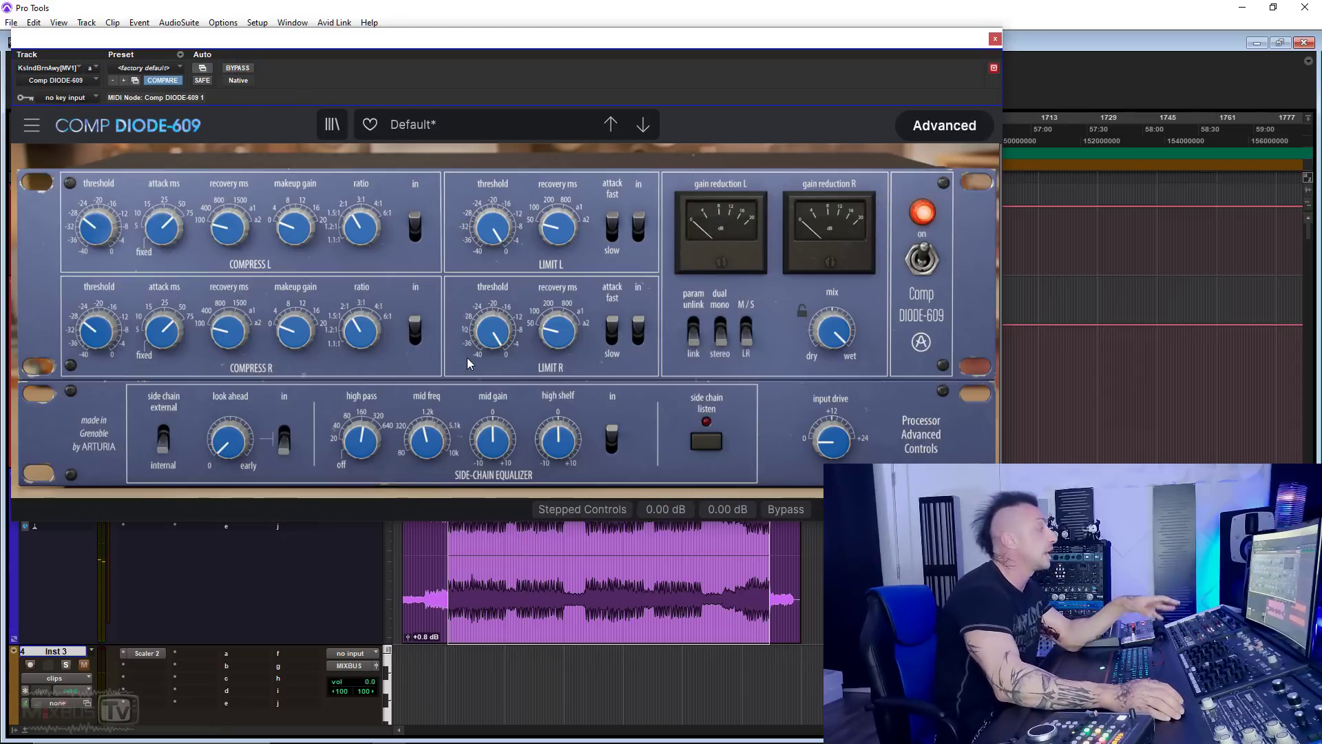
# Resume playback, raise the Comp DIODE-609's input drive to about +19.8 dB, ease it back slightly and compare with bypass.
pyautogui.moveTo(371, 456)
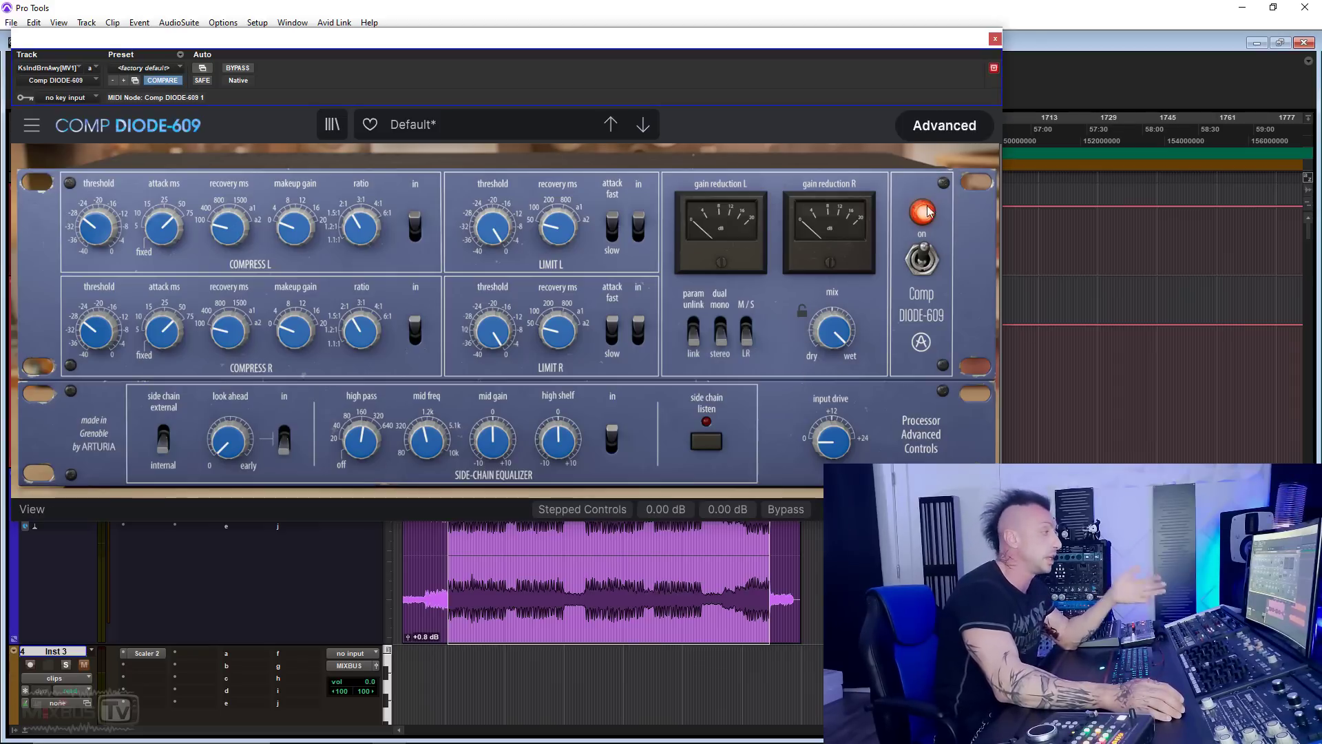
pyautogui.moveTo(839, 447)
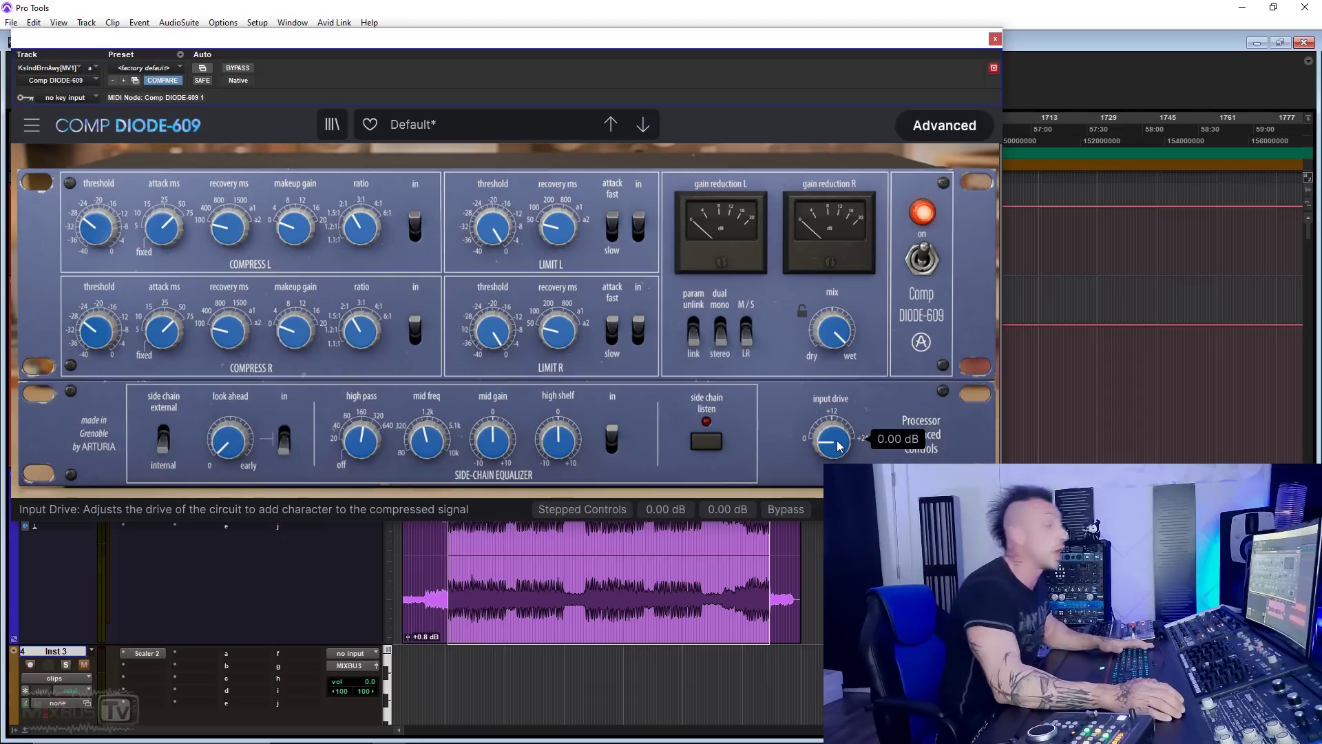
pyautogui.press('space')
pyautogui.moveTo(838, 446); pyautogui.dragTo(838, 378)
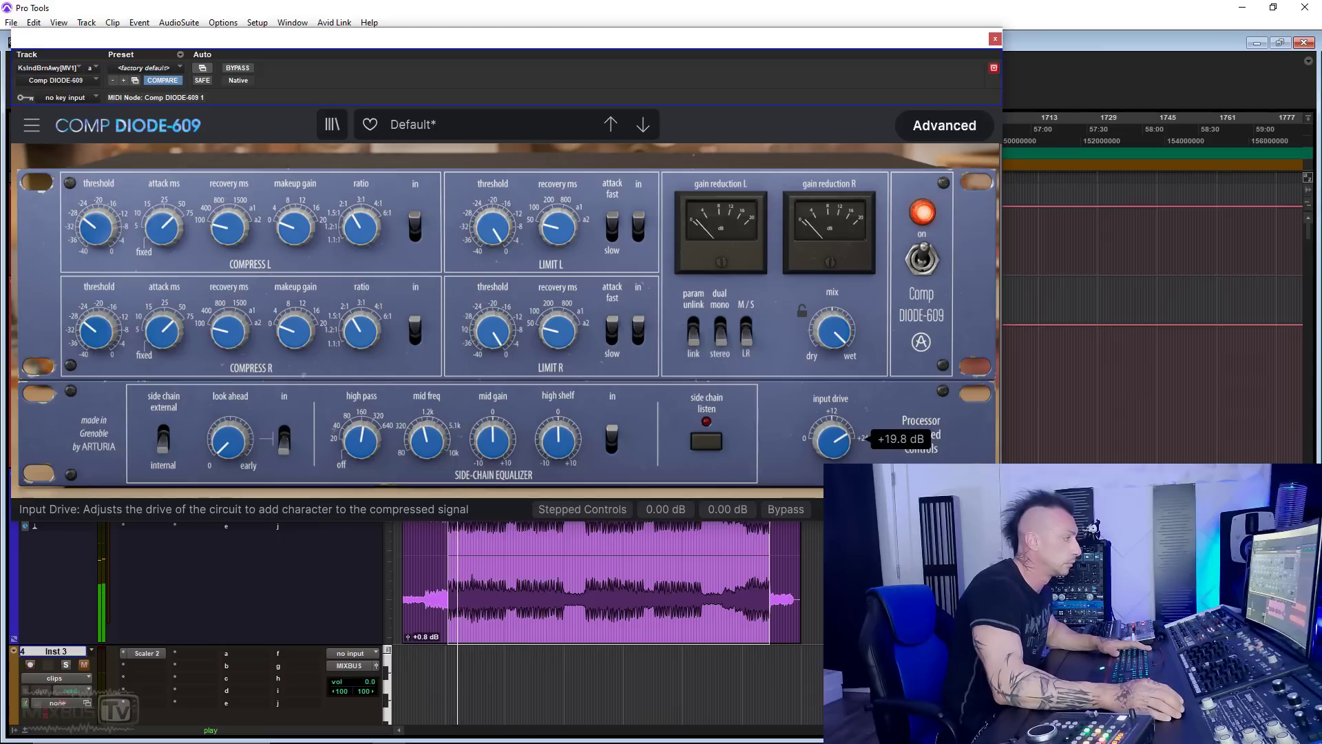
pyautogui.click(243, 68)
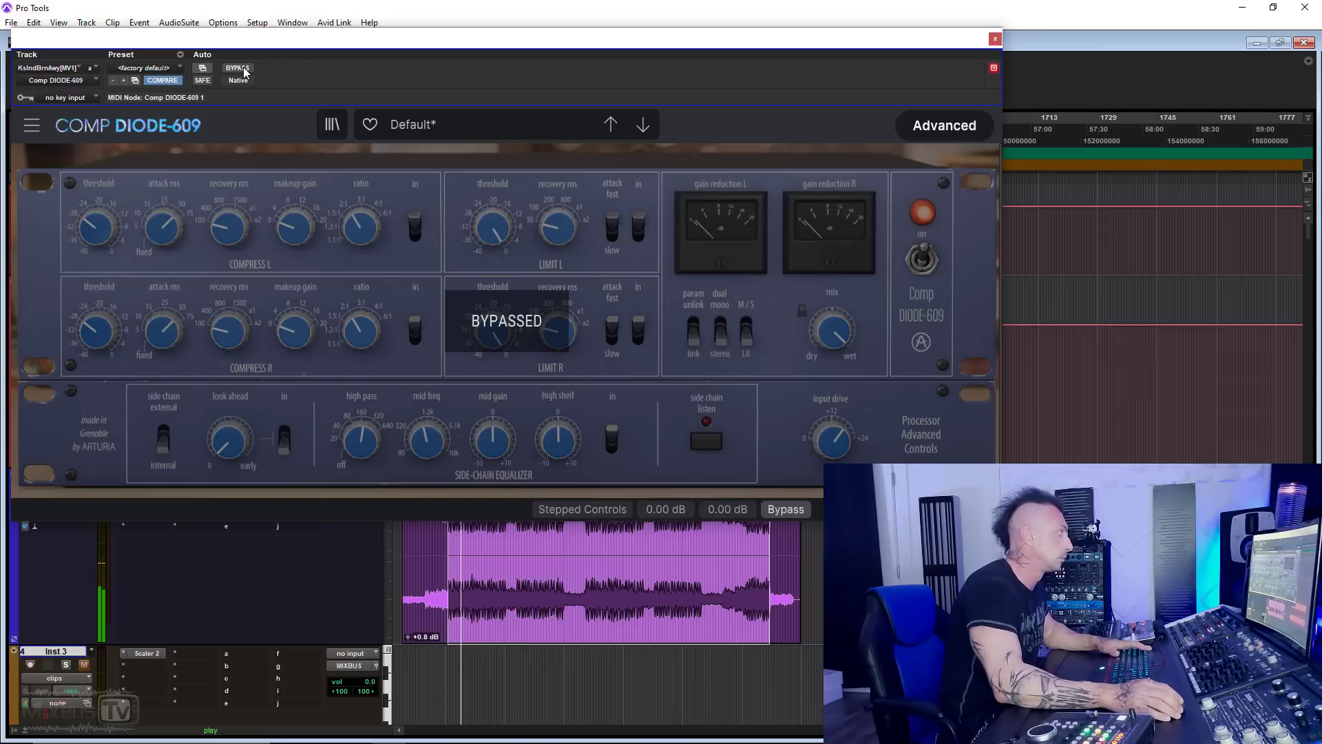
pyautogui.moveTo(834, 437); pyautogui.dragTo(833, 461)
pyautogui.click(245, 69)
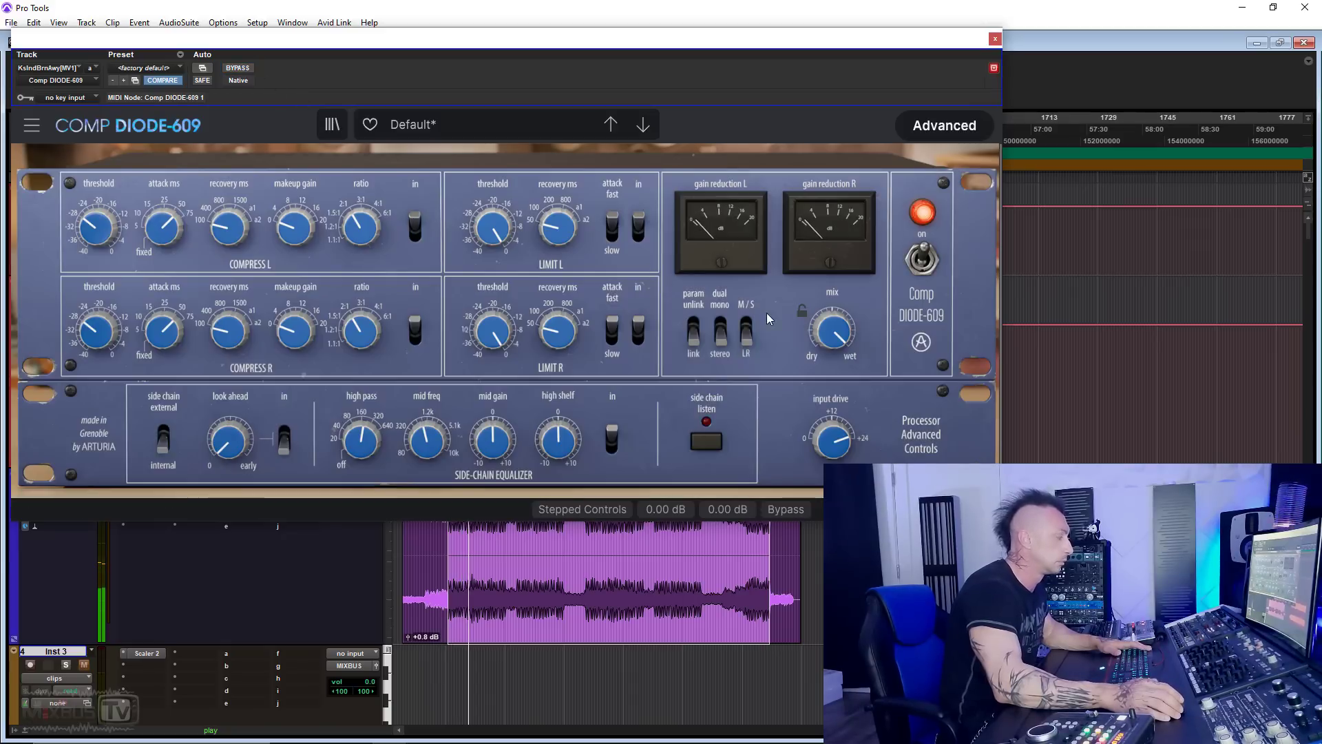
# Reduce the input drive to about +10.2 dB and compare the driven sound with the bypassed signal.
pyautogui.moveTo(837, 337)
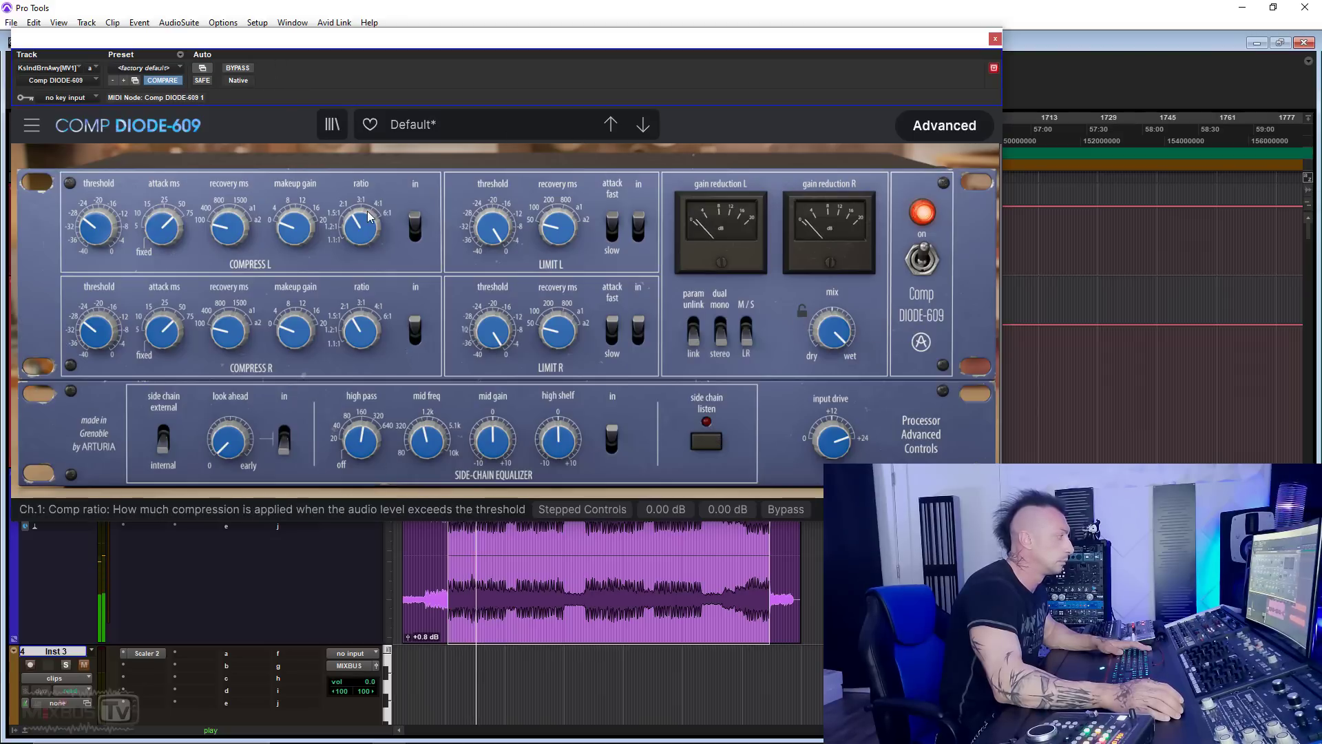
pyautogui.click(237, 69)
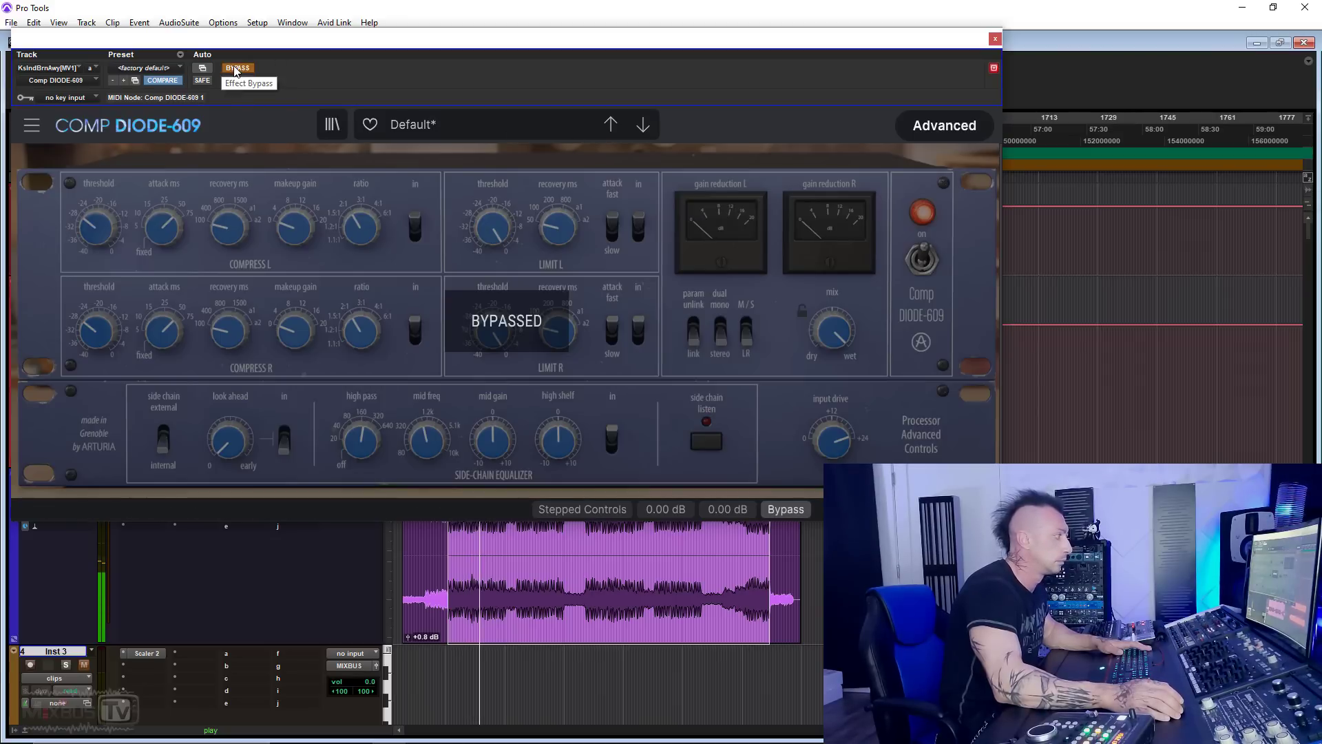
pyautogui.click(237, 69)
pyautogui.moveTo(834, 441); pyautogui.dragTo(833, 455)
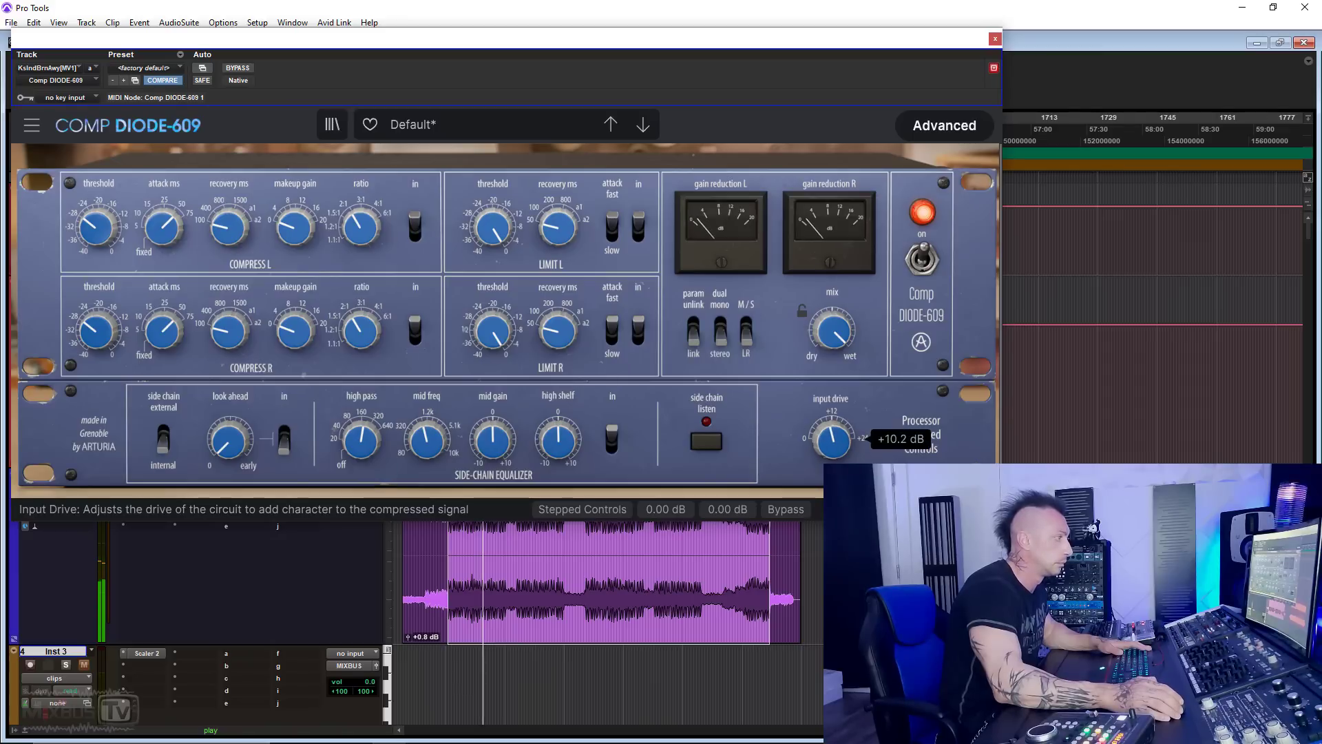
pyautogui.click(245, 70)
pyautogui.click(244, 70)
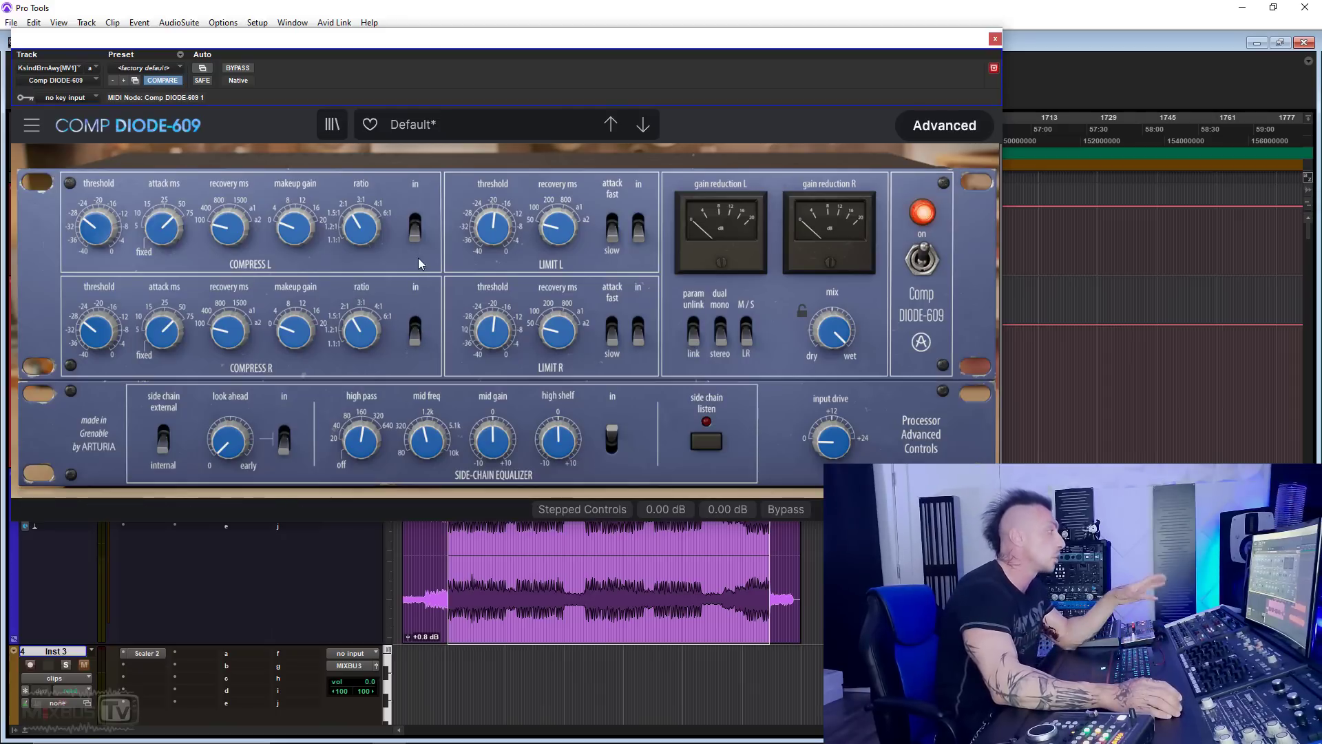
# Switch the Comp DIODE-609's compressor section back in, lower its ratio slightly and close the plug-in window.
pyautogui.click(416, 329)
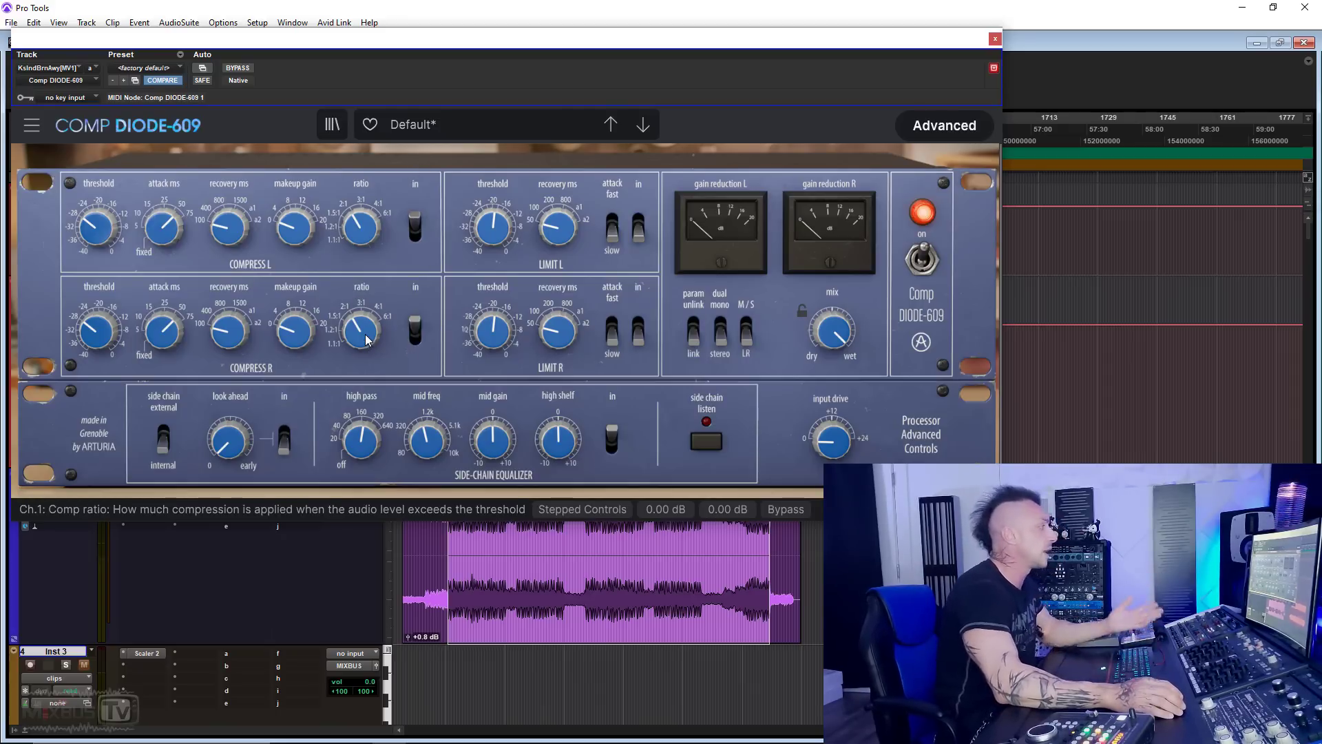
pyautogui.moveTo(364, 339)
pyautogui.moveTo(363, 336); pyautogui.dragTo(363, 348)
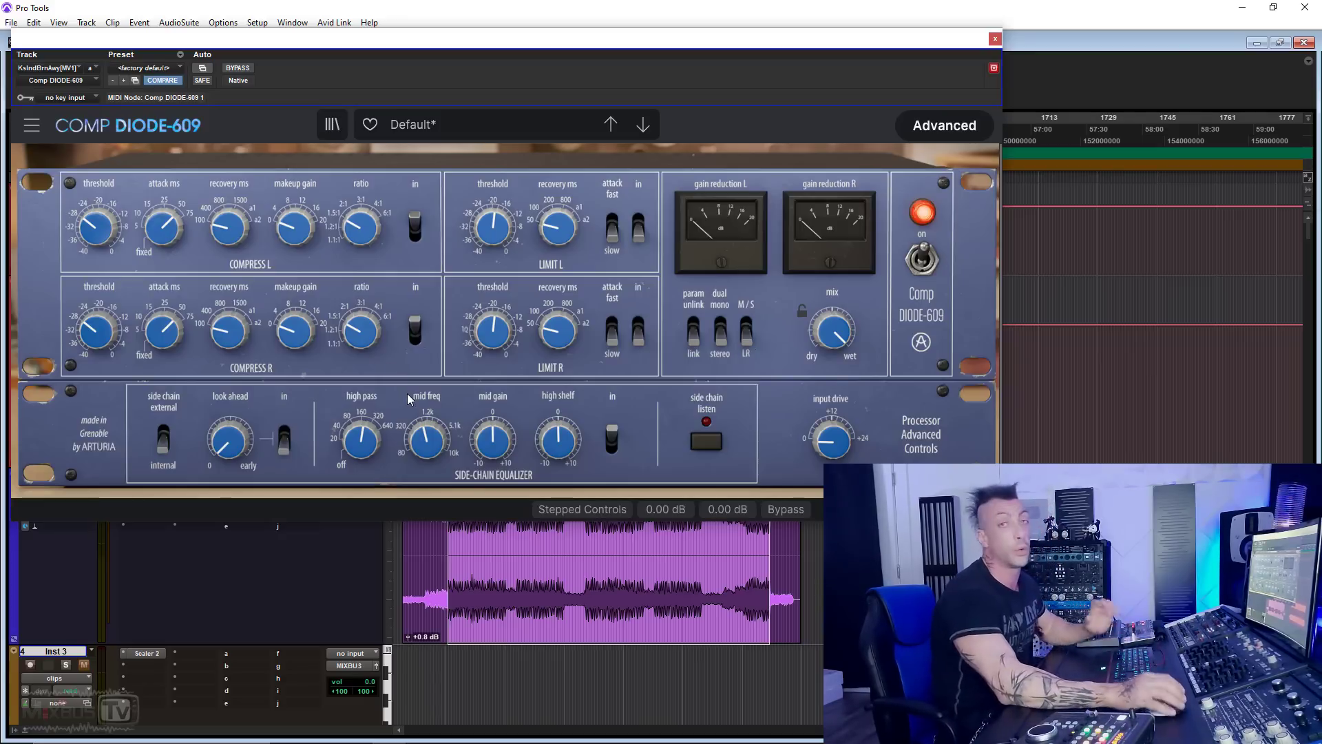
pyautogui.click(995, 39)
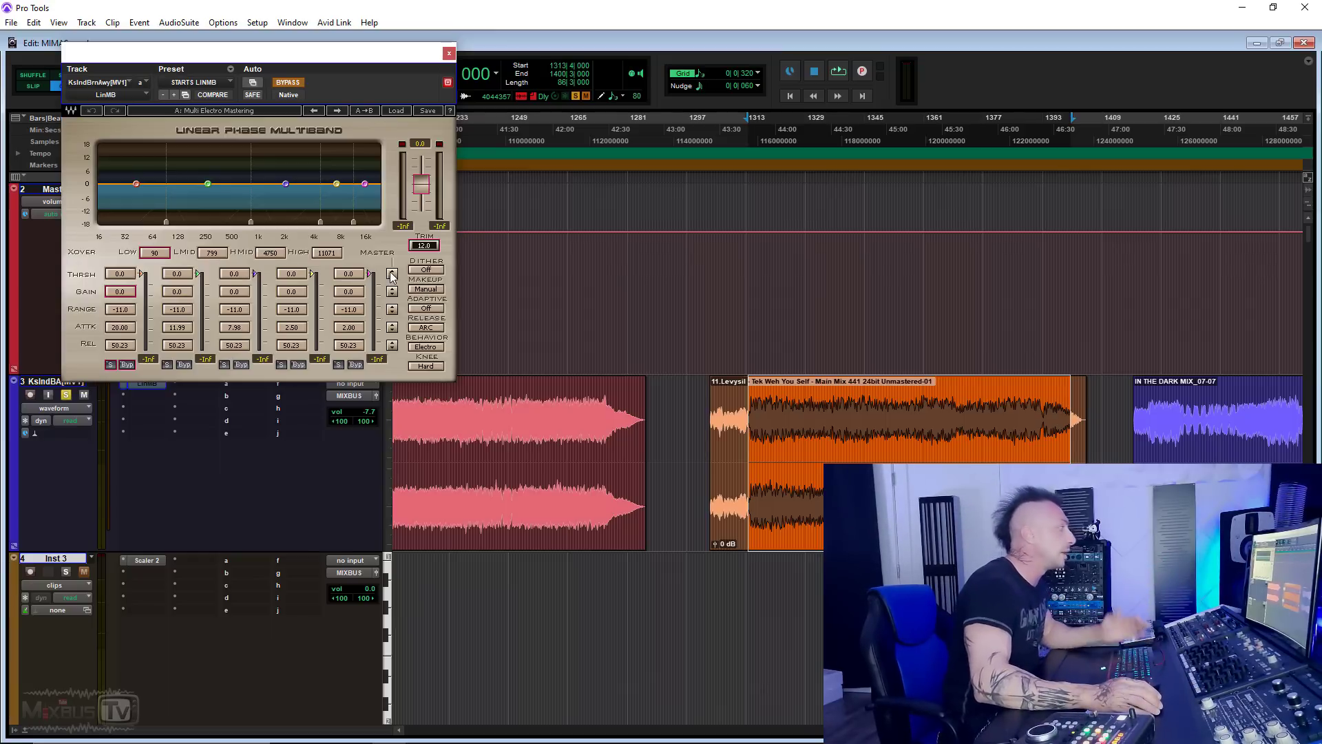
# Take the Linear Phase Multiband out of bypass, play the Tek Weh You Self mix and lower the master threshold to -9.9.
pyautogui.click(290, 85)
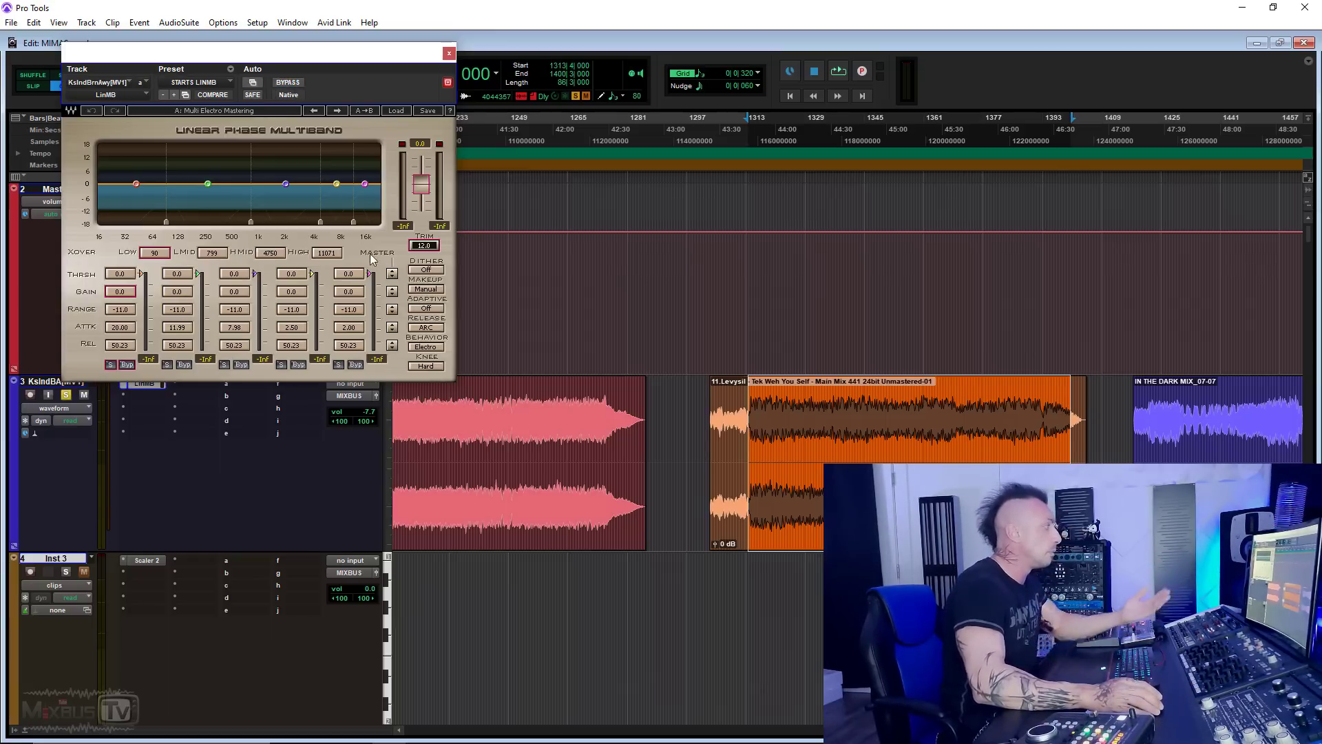
pyautogui.press('space')
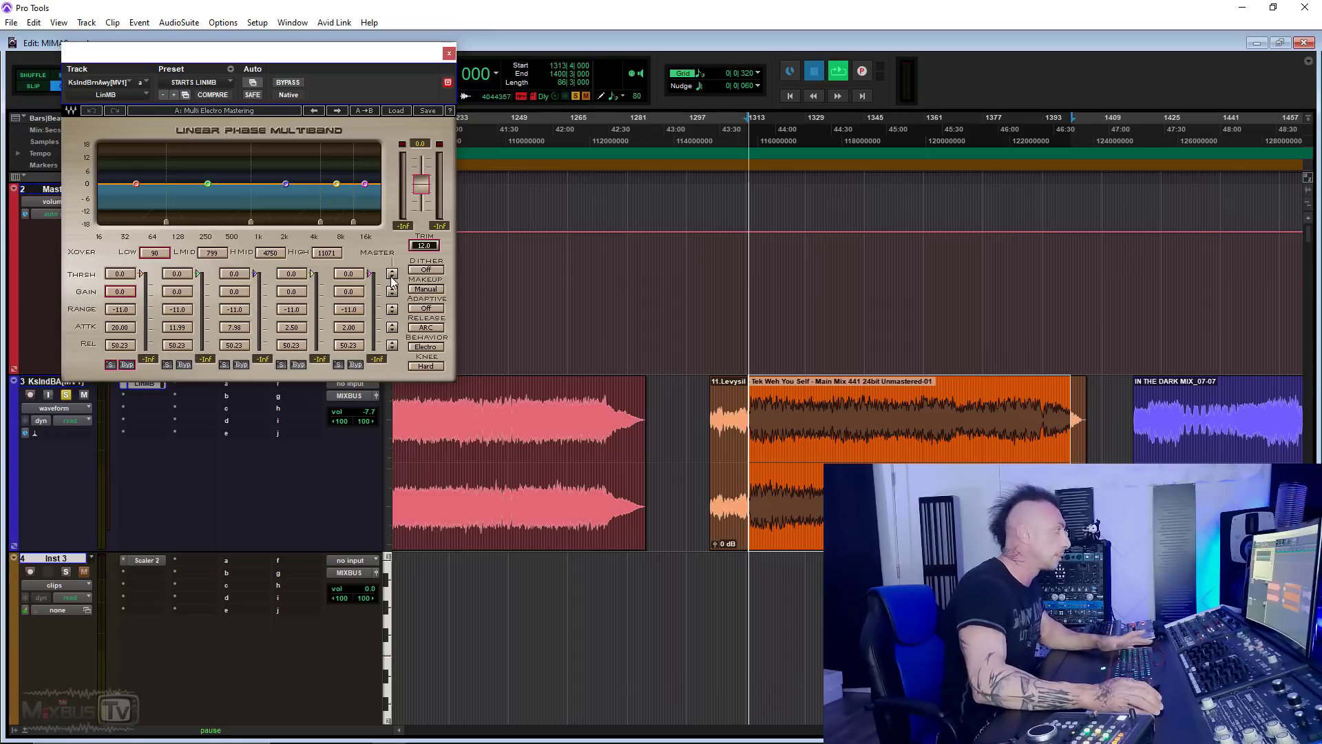
pyautogui.moveTo(392, 276); pyautogui.dragTo(392, 306)
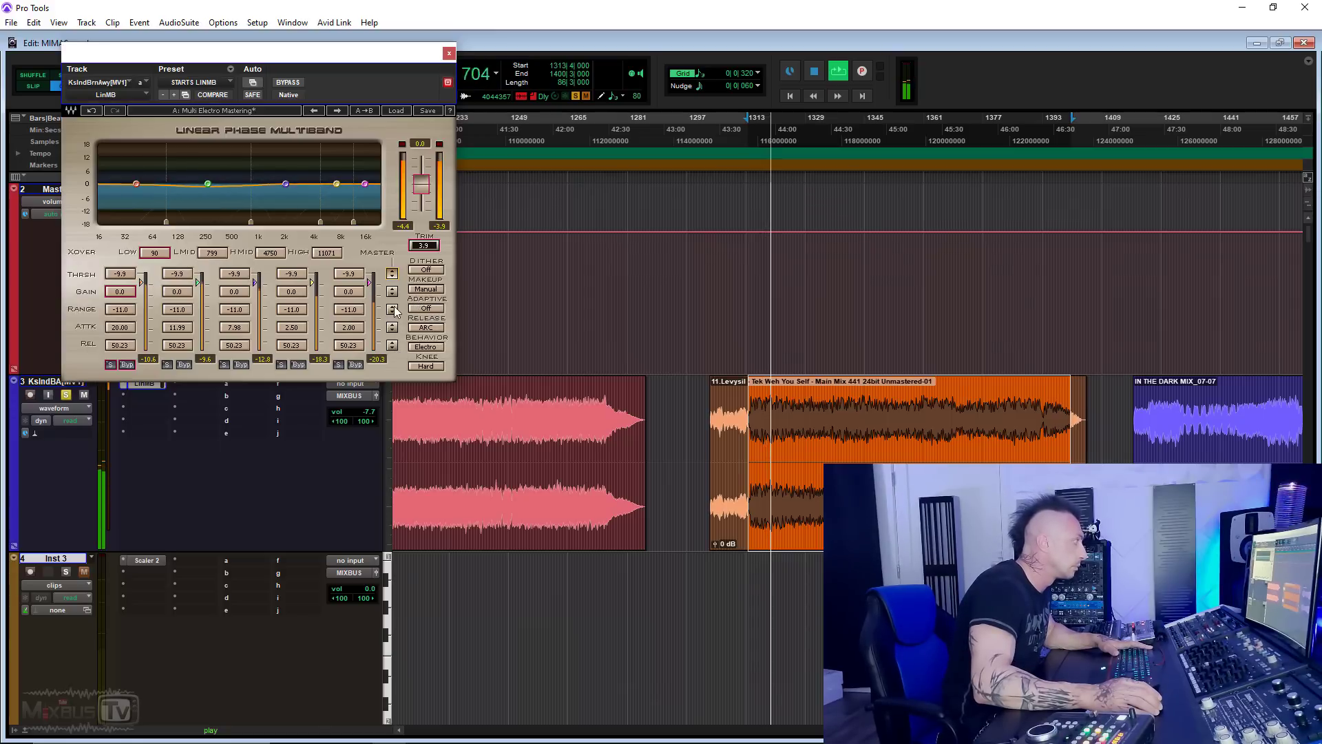
# Raise the multiband's master gain to 0.7, compare with bypass and lower the master threshold to -12.7.
pyautogui.moveTo(396, 297); pyautogui.dragTo(394, 291)
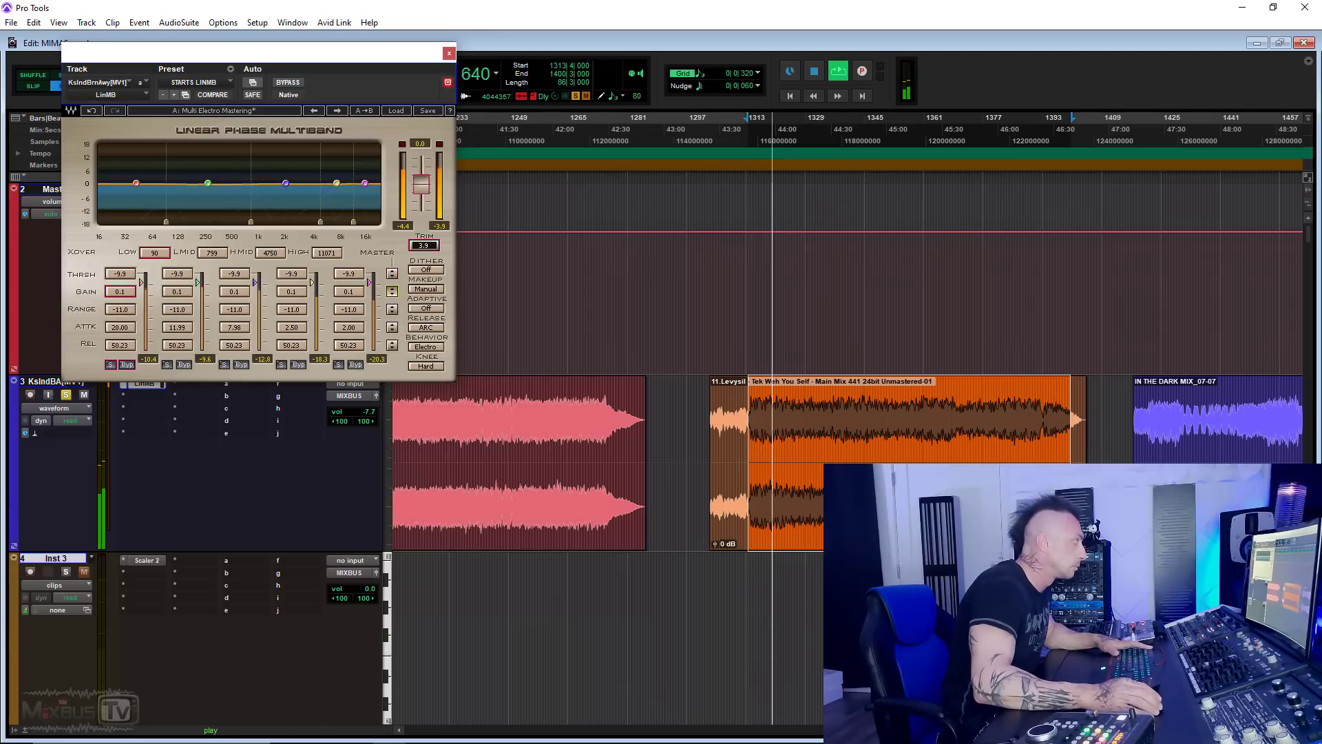
pyautogui.click(296, 82)
pyautogui.click(288, 82)
pyautogui.moveTo(392, 274); pyautogui.dragTo(392, 278)
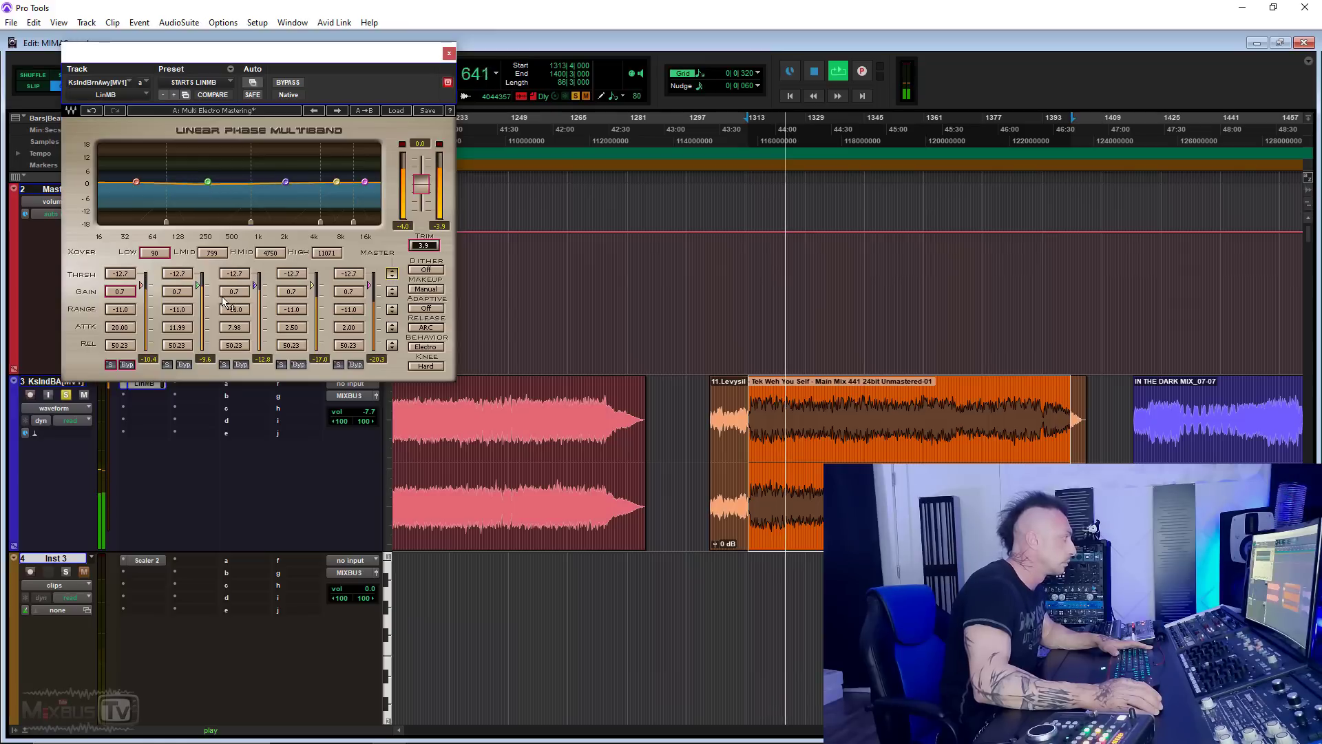
# Set the three lowest bands' attack times to 43.35, 20.41 and 6.85, compare with bypass and stop playback with the multiband bypassed.
pyautogui.moveTo(113, 334); pyautogui.dragTo(232, 331)
pyautogui.click(293, 82)
pyautogui.click(297, 82)
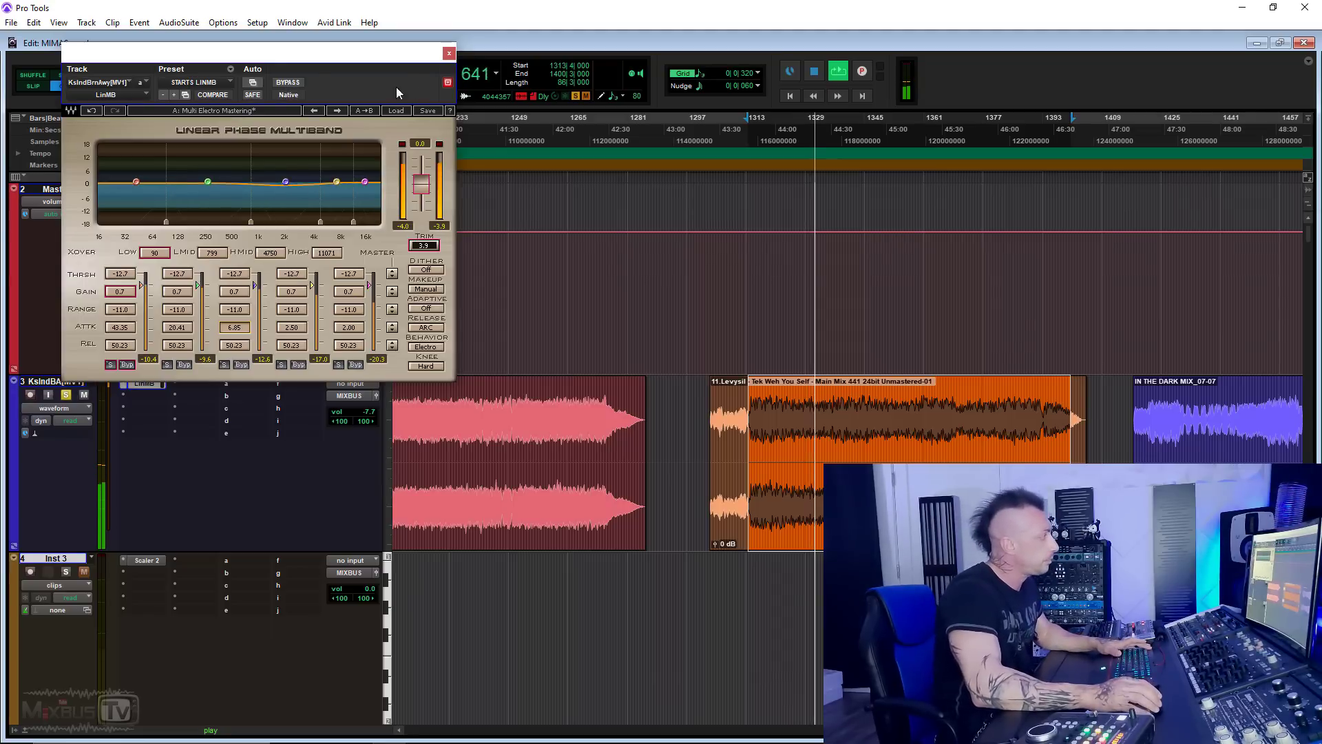
pyautogui.click(288, 82)
pyautogui.press('space')
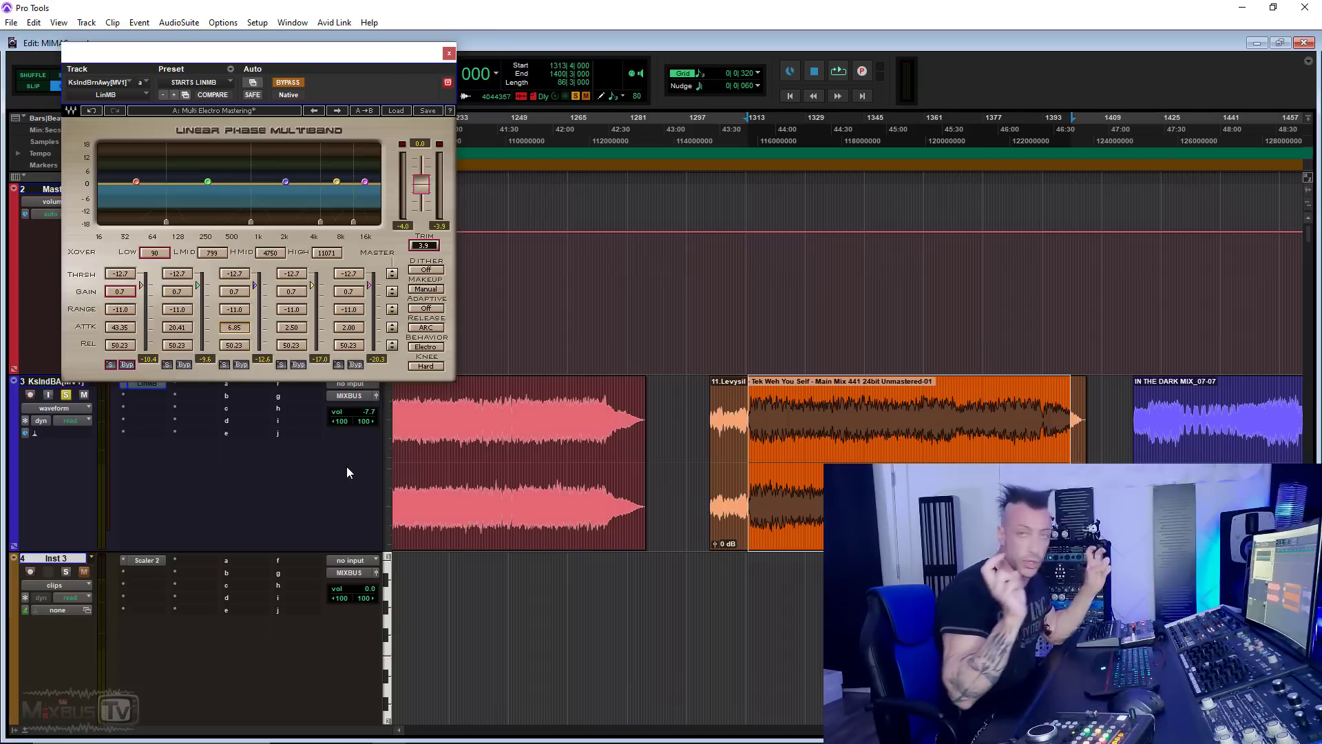
# Select the main loud section of the Gotham City mix on the timeline and play it.
pyautogui.hscroll(-10, 373, 481)
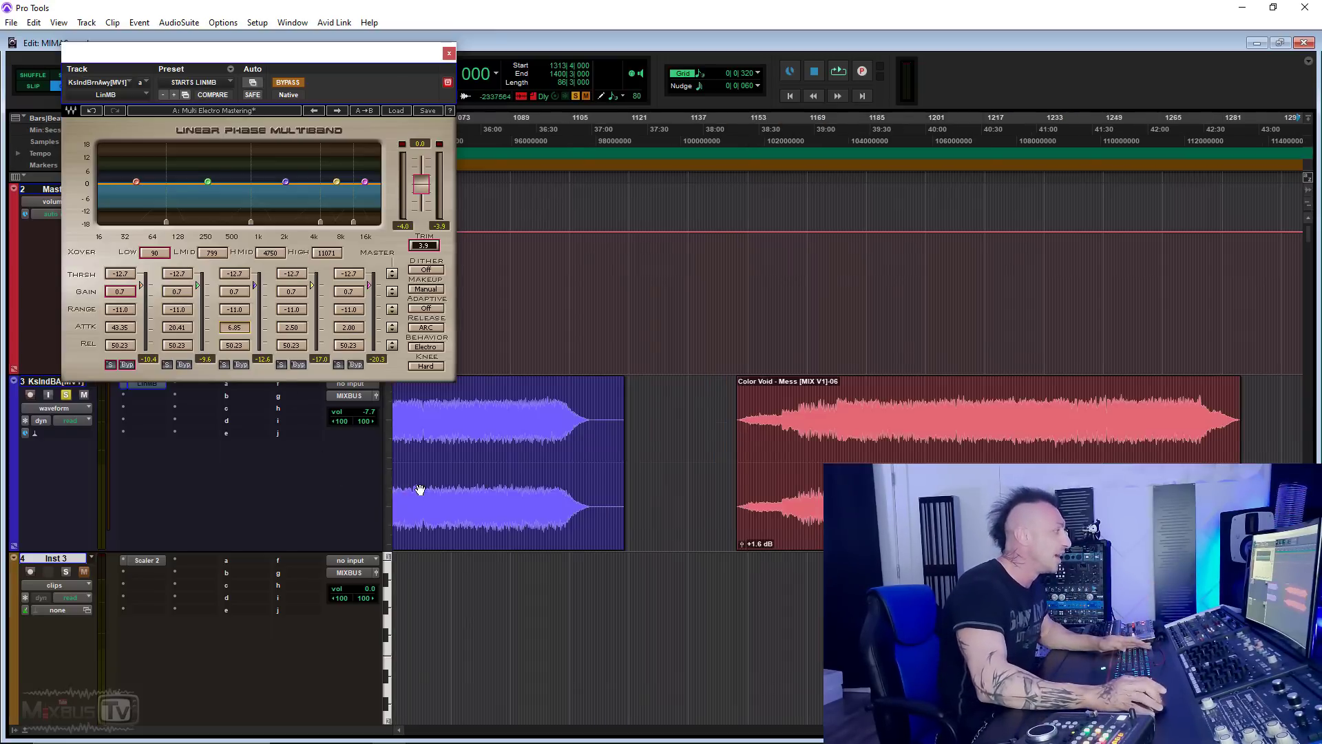
pyautogui.hscroll(-3, 654, 463)
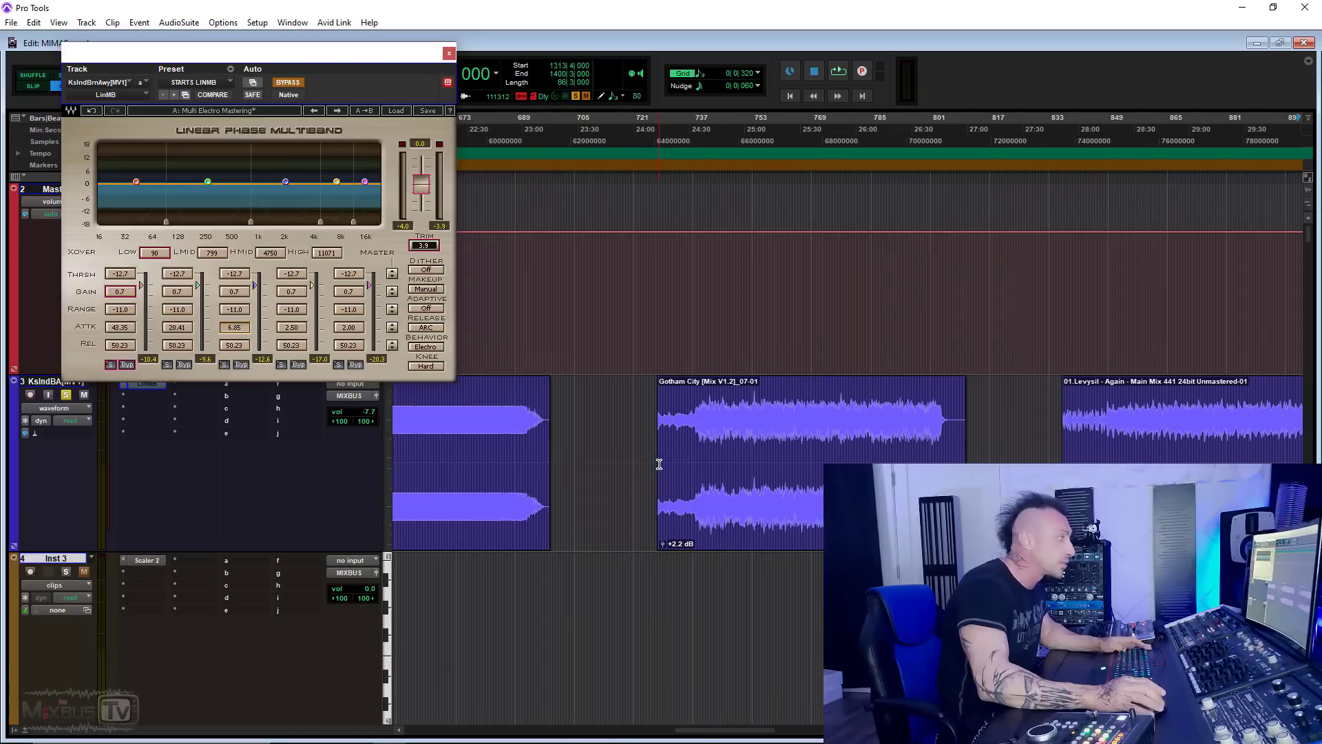
pyautogui.hscroll(3, 445, 455)
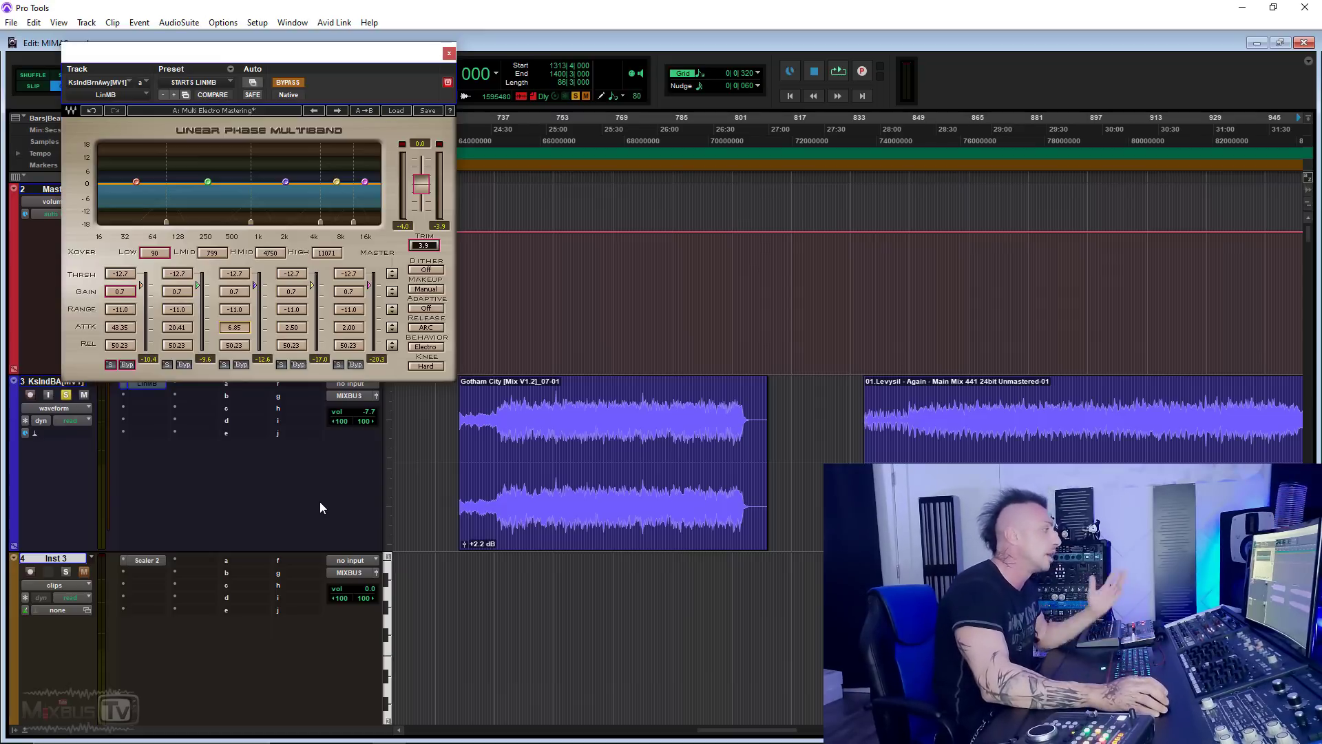
pyautogui.hscroll(-3, 403, 508)
pyautogui.moveTo(700, 402); pyautogui.dragTo(939, 406)
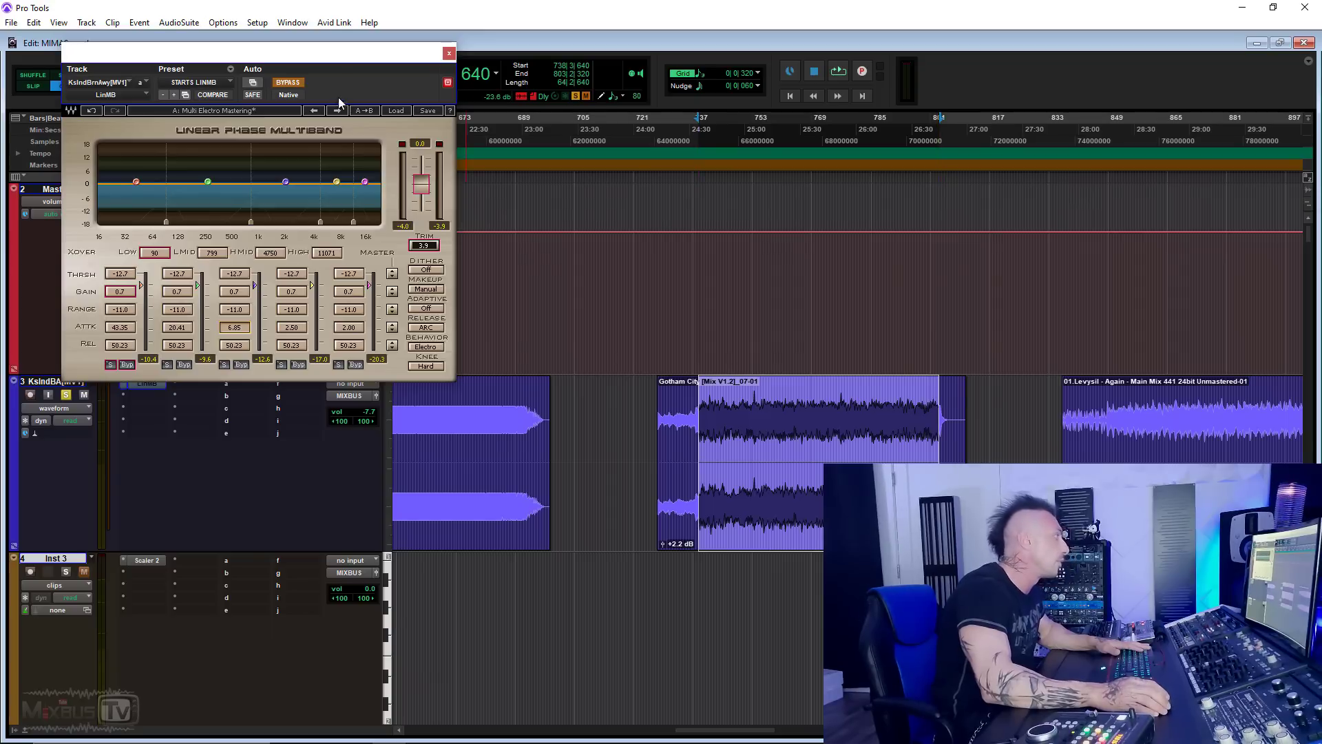
pyautogui.press('space')
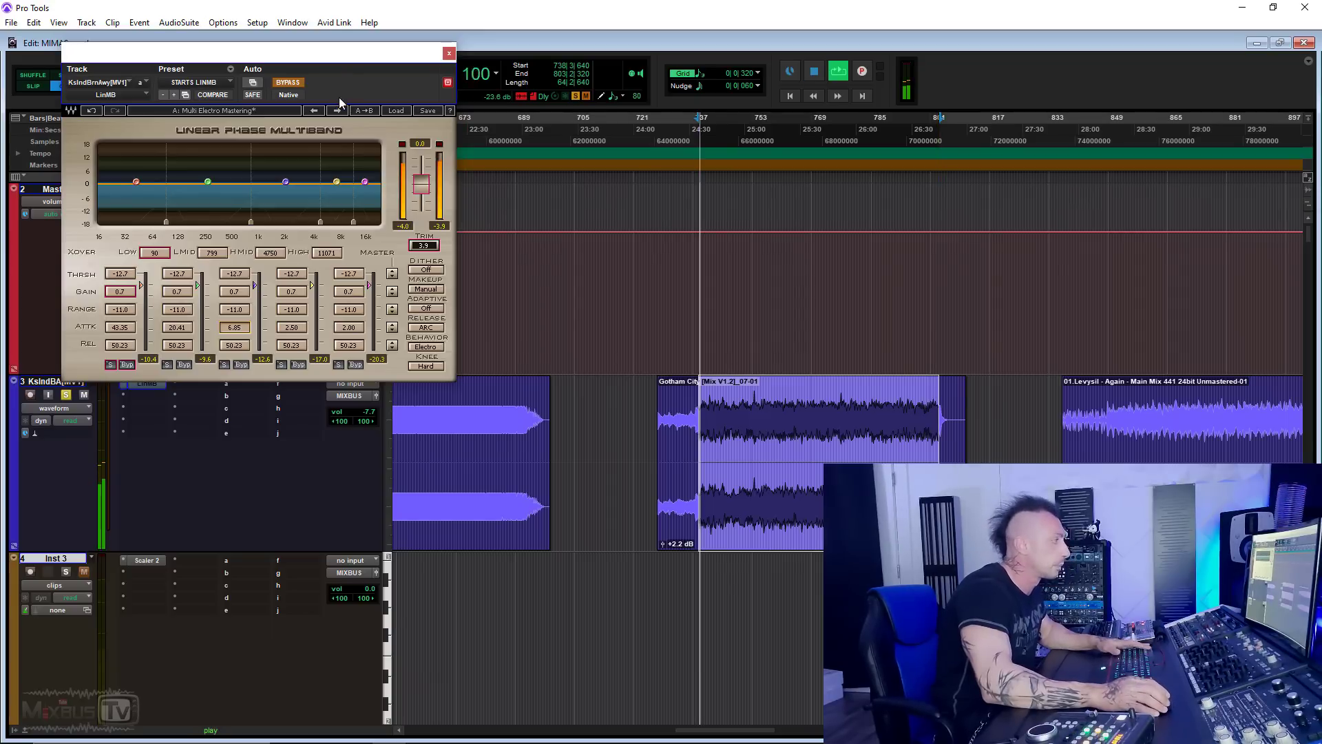
# Take the Linear Phase Multiband out of bypass and lower its master threshold to -16.6 while the Gotham City mix plays.
pyautogui.click(290, 86)
pyautogui.click(391, 277)
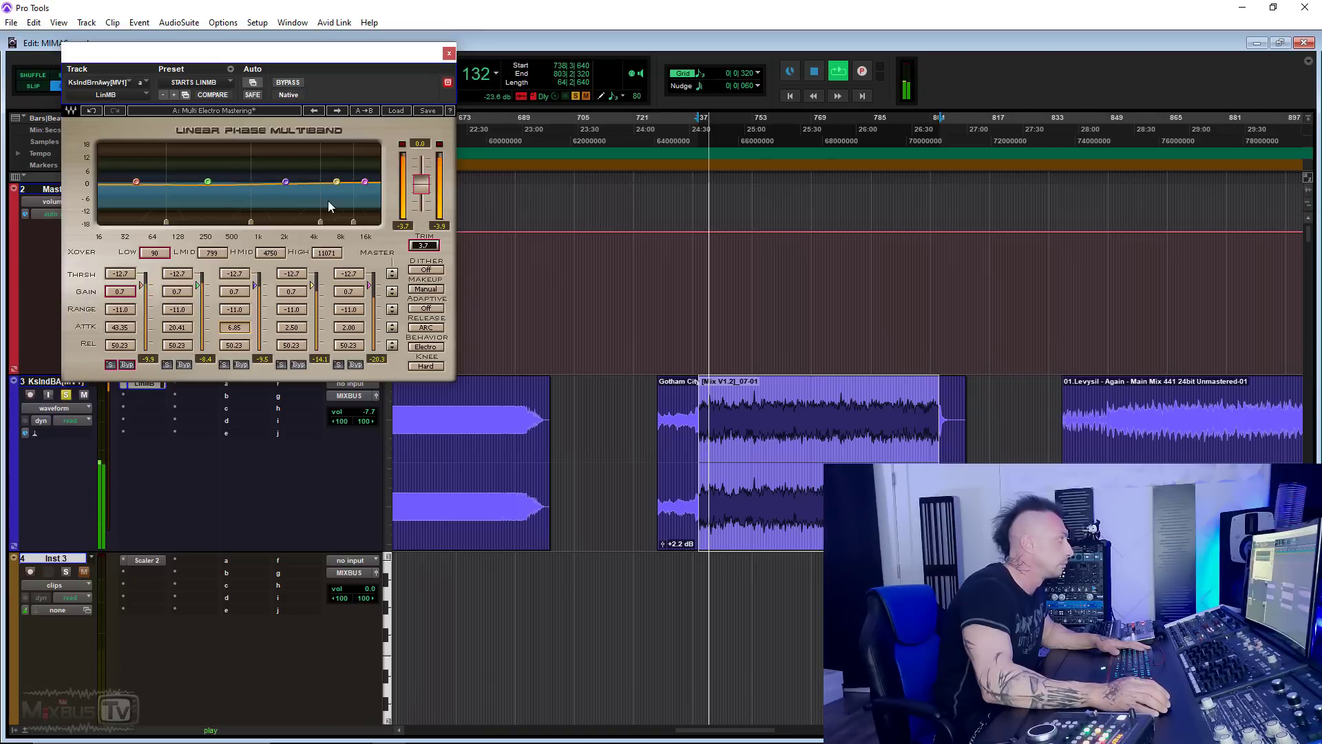
pyautogui.click(392, 276)
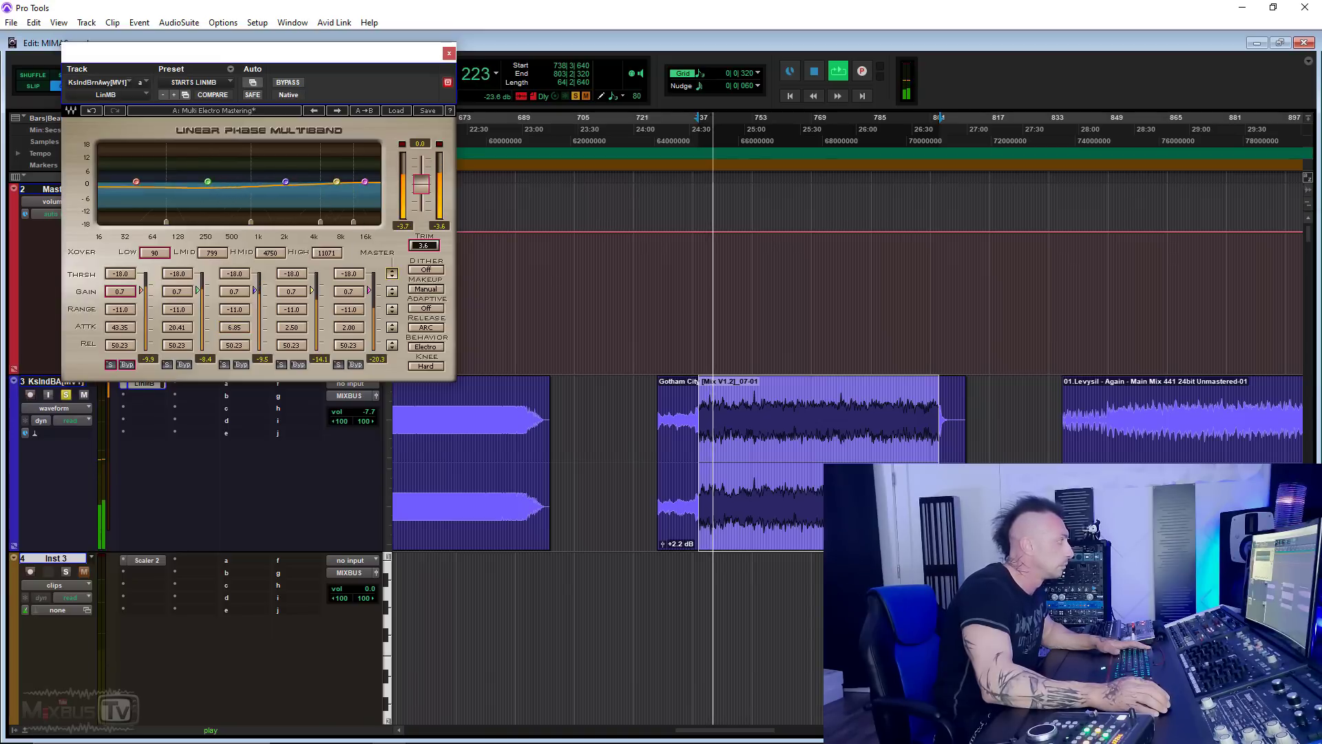
# Raise the multiband's master gain to 1.5 and then 2.1, comparing each setting with bypass.
pyautogui.click(392, 289)
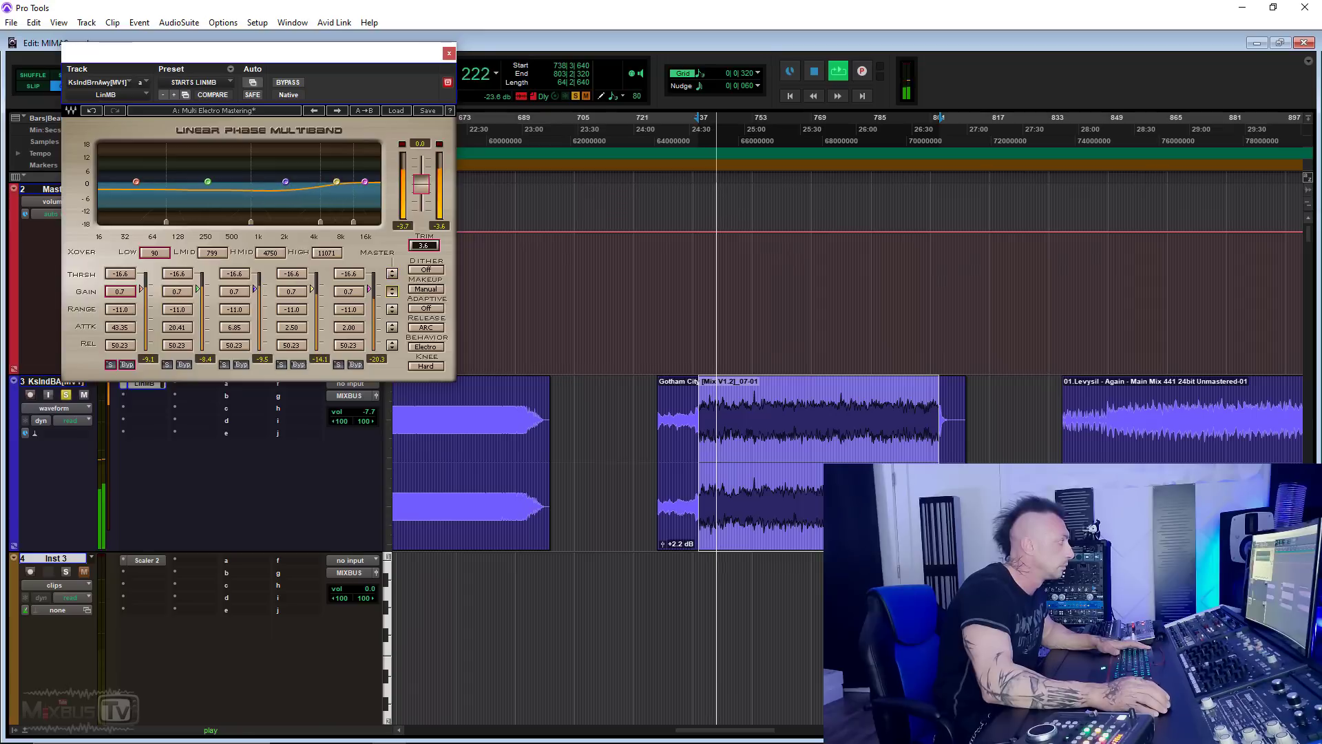
pyautogui.click(284, 83)
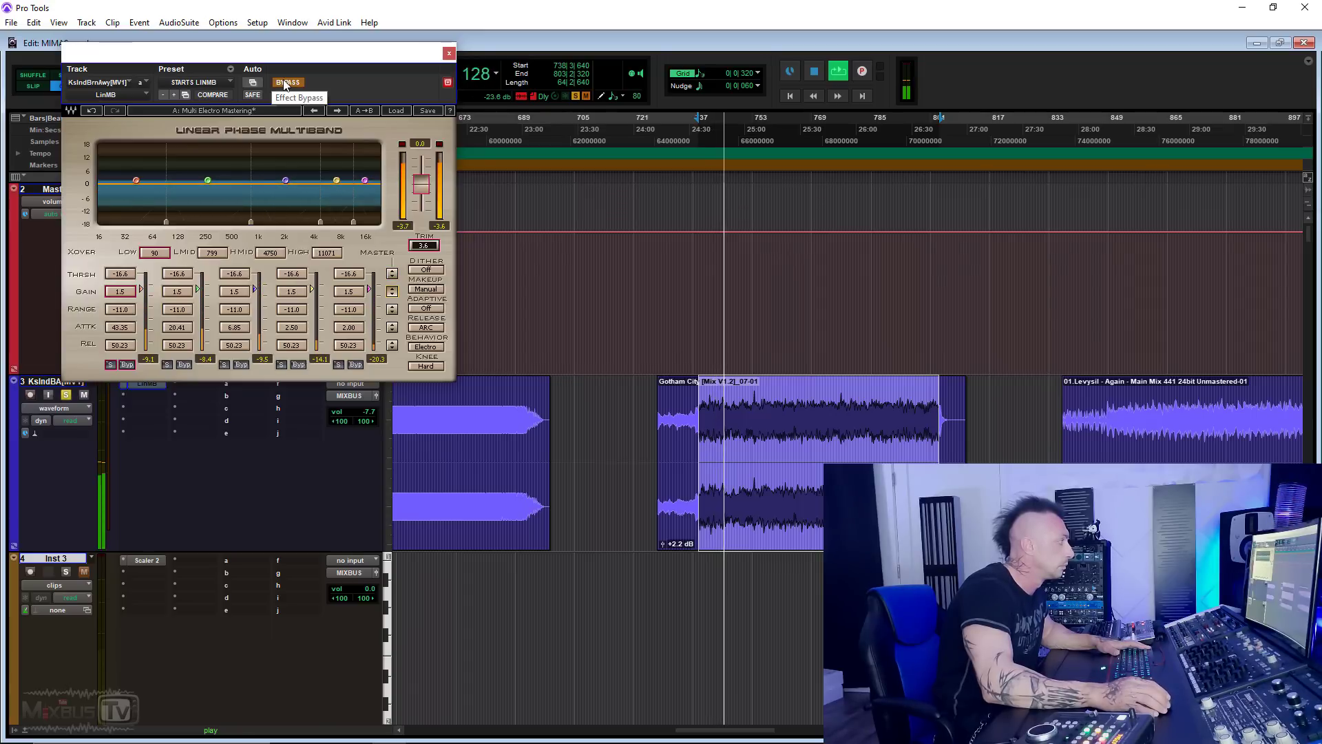
pyautogui.click(284, 83)
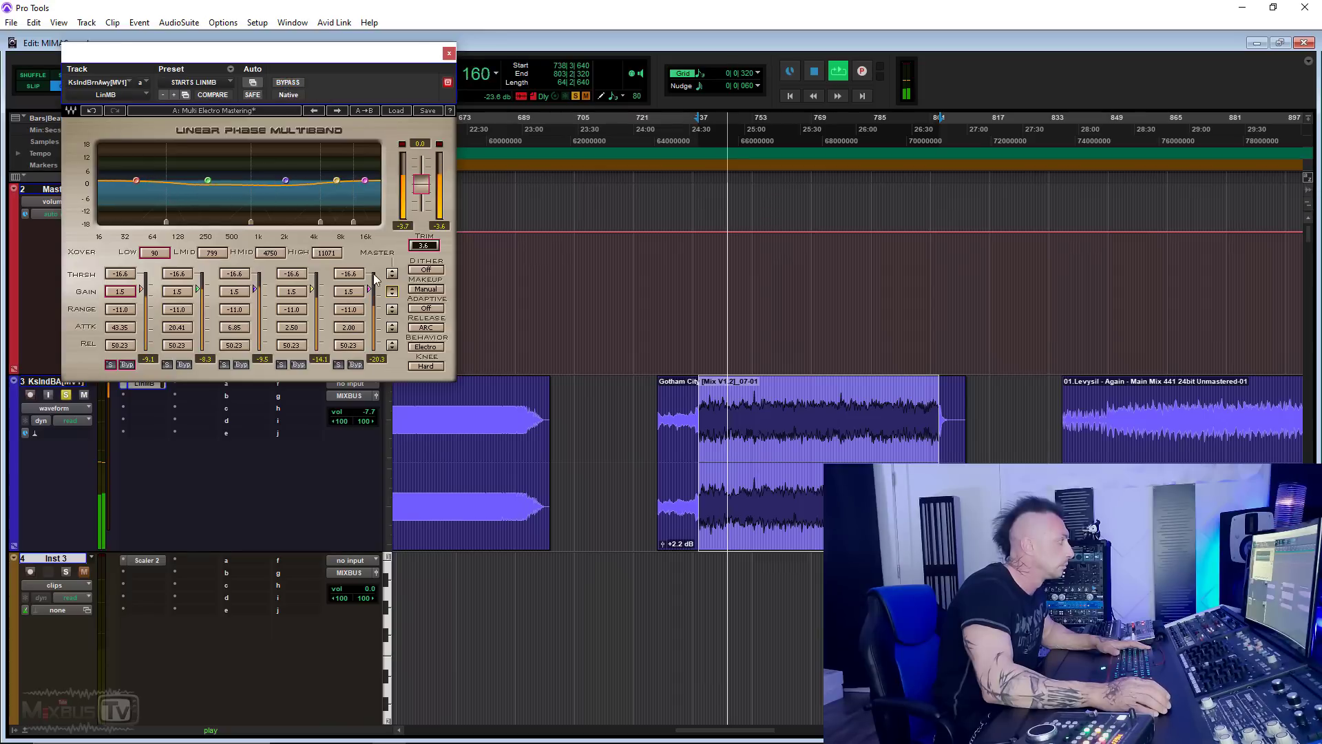
pyautogui.click(391, 290)
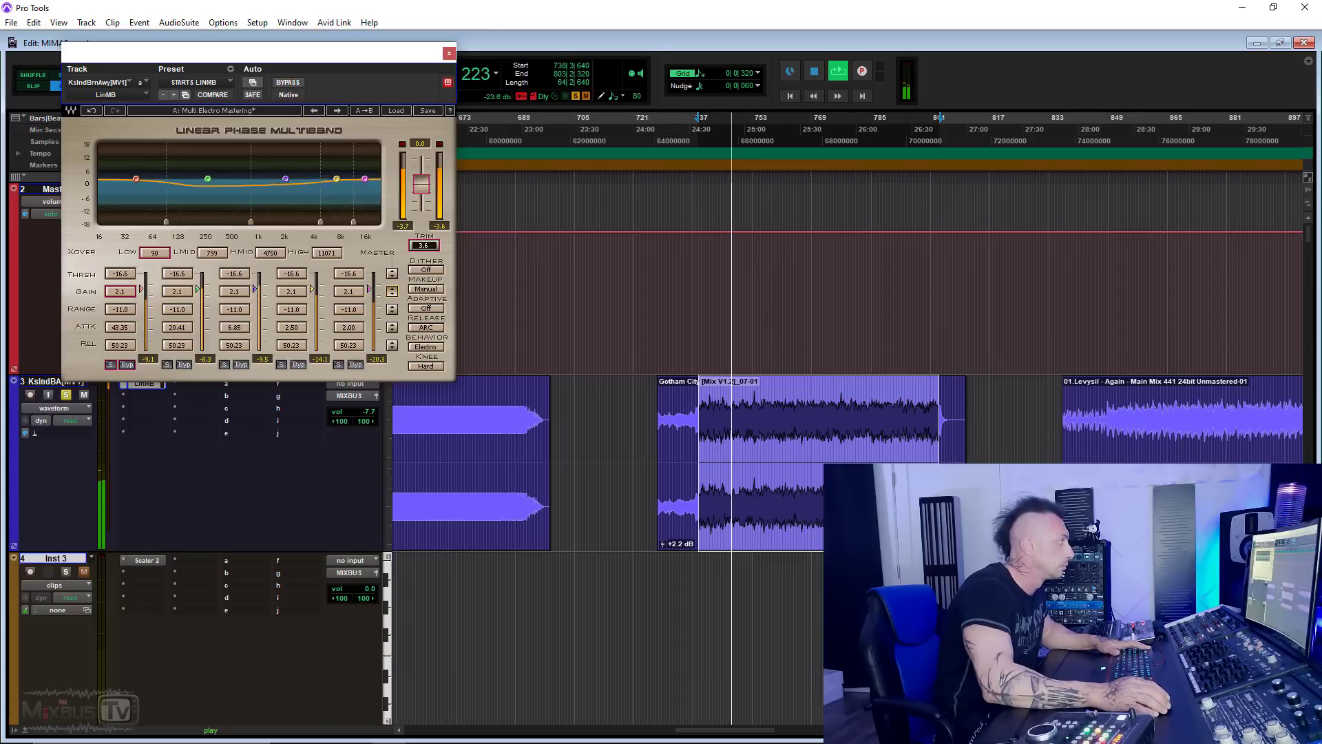
pyautogui.click(287, 82)
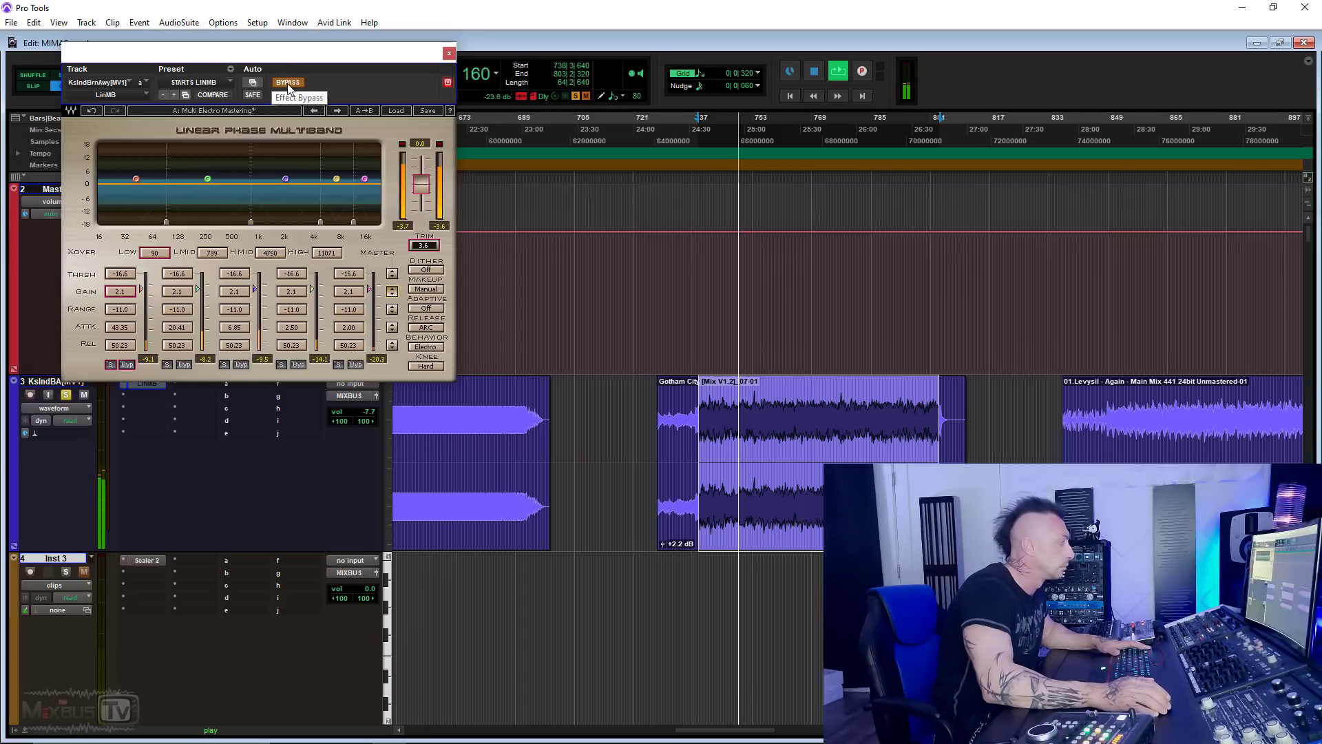
pyautogui.click(287, 82)
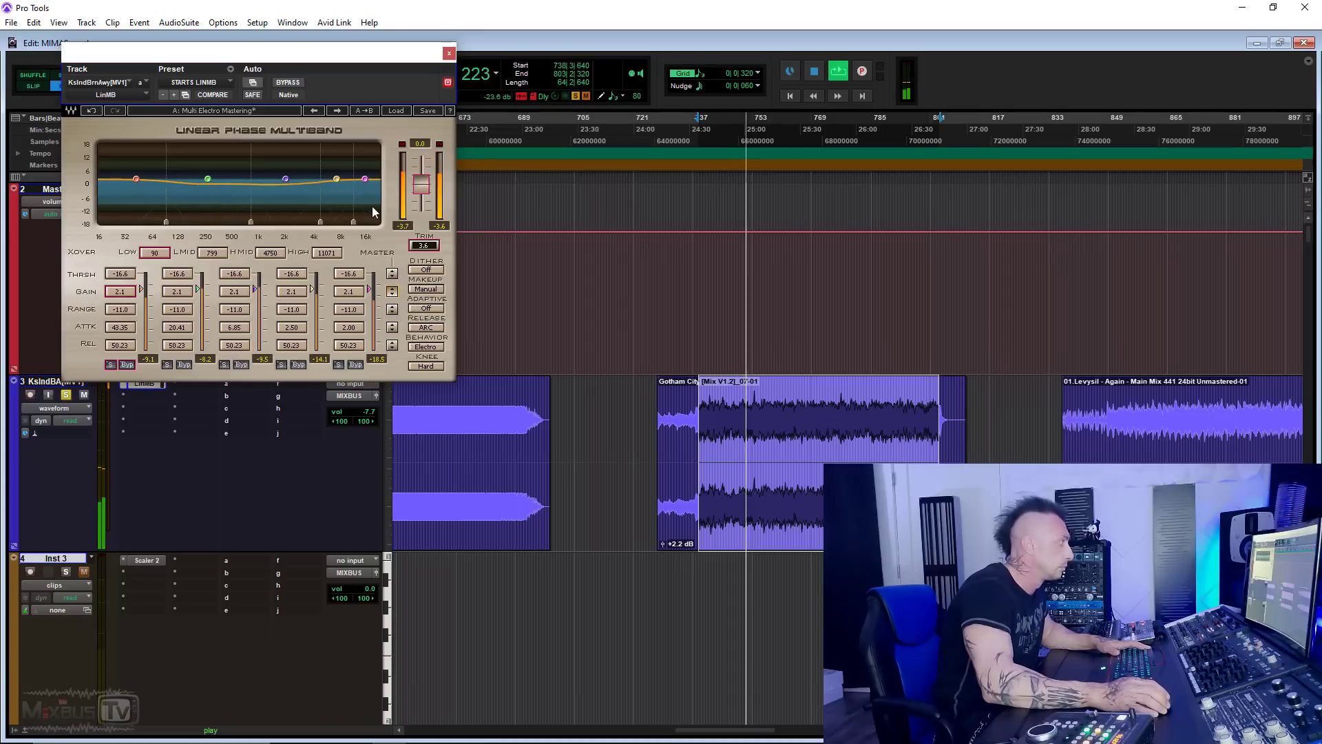
# Set the multiband's master gain to 3.1 and master threshold to -14.3, compare with bypass and stop playback.
pyautogui.moveTo(392, 291); pyautogui.dragTo(392, 267)
pyautogui.click(284, 83)
pyautogui.click(284, 84)
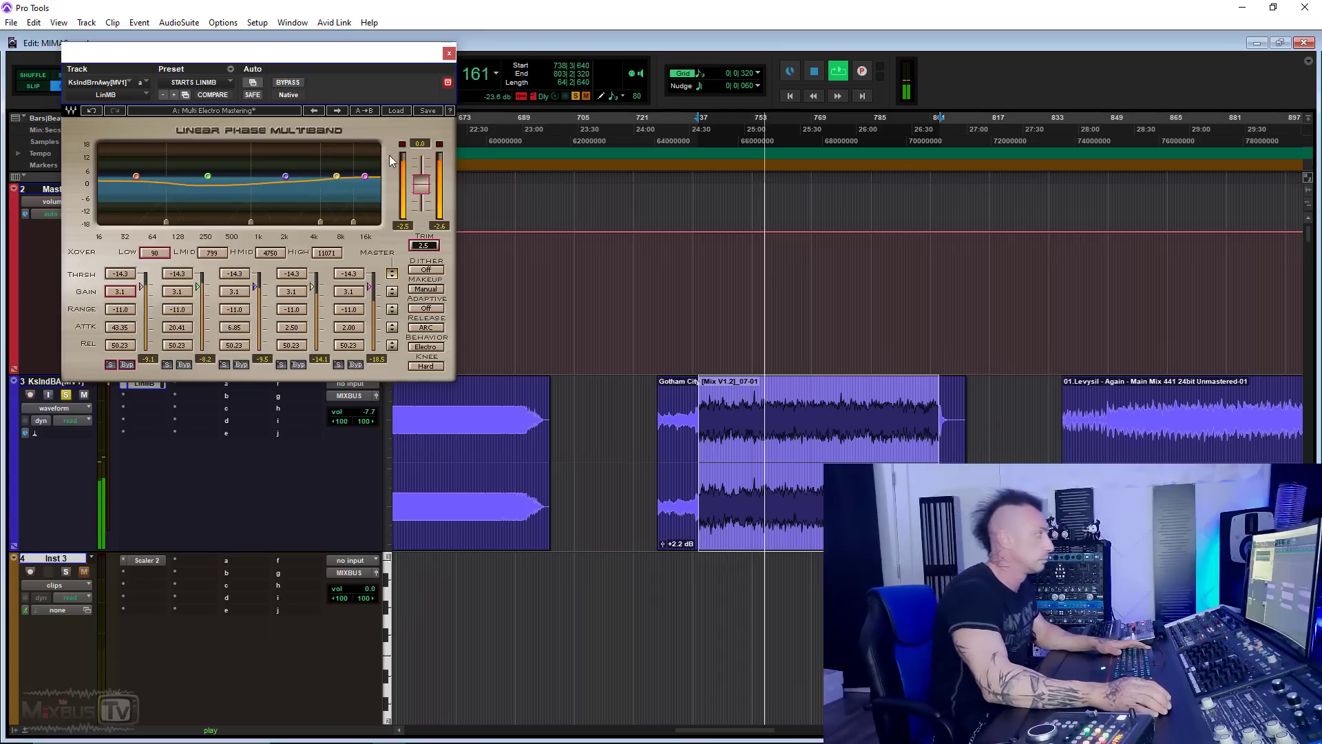
pyautogui.press('space')
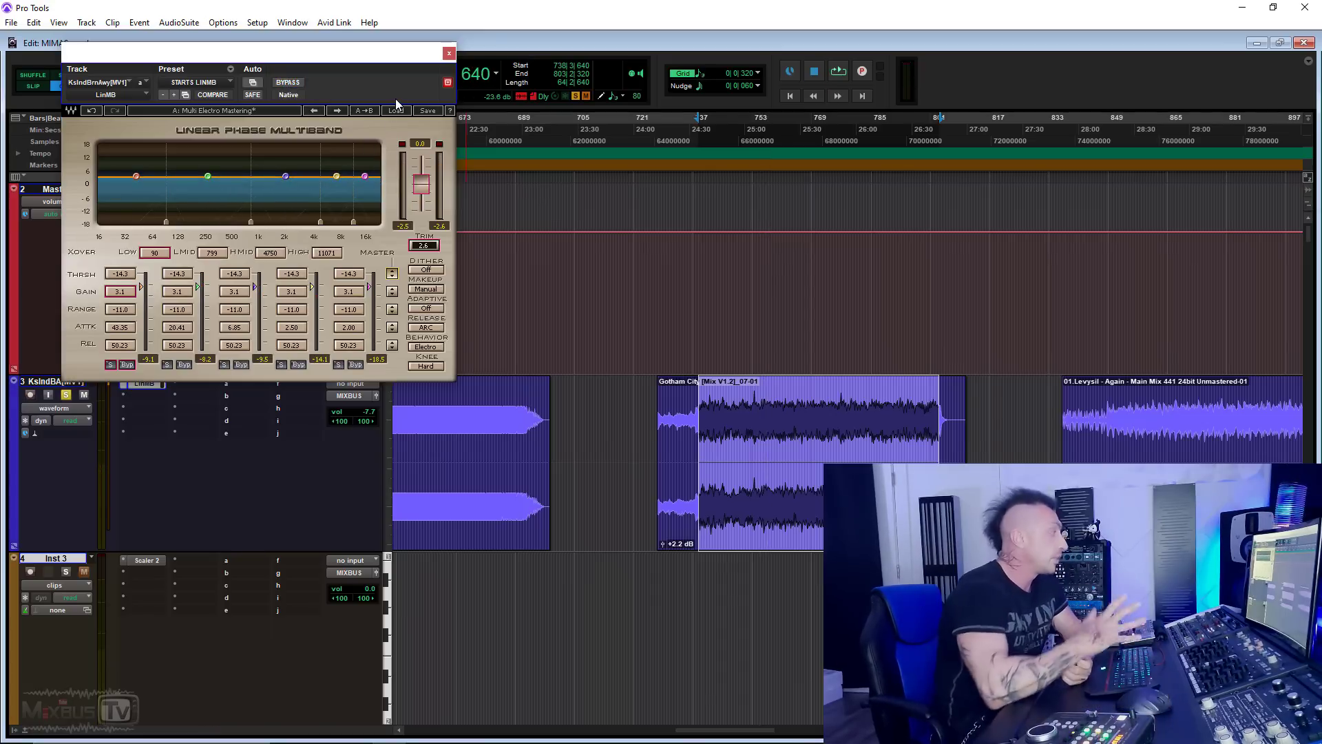